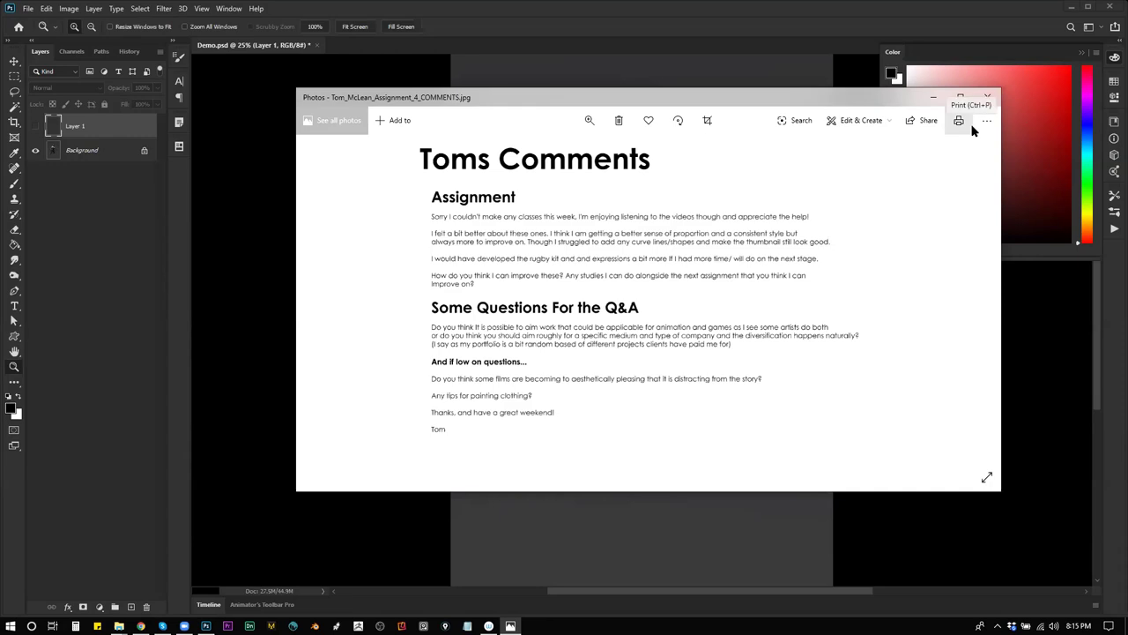
Close the comments image and add a new layer above Layer 1 for brush sketching
{"action": "left_click", "coordinate": [987, 97]}
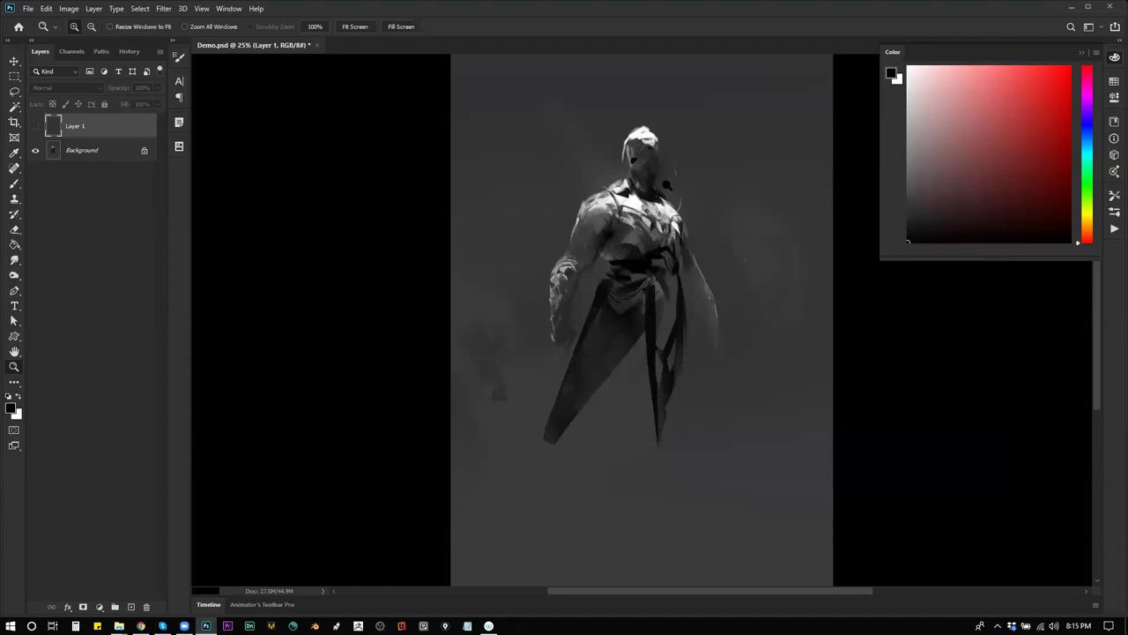
{"action": "left_click", "coordinate": [599, 185]}
{"action": "left_click", "coordinate": [591, 182]}
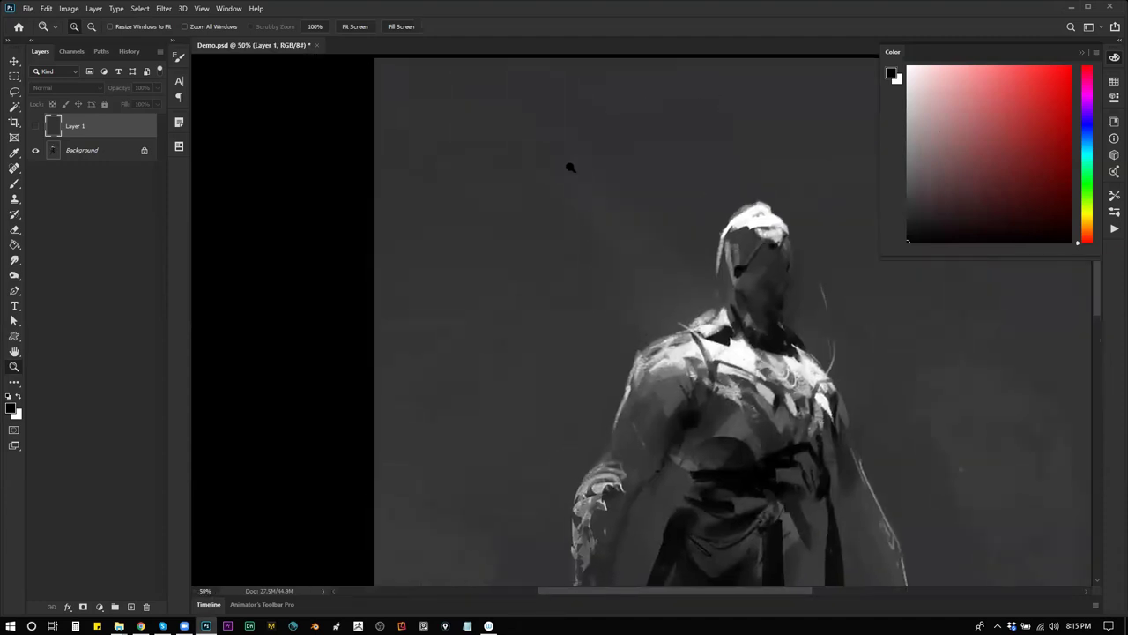
{"action": "key", "text": "b"}
{"action": "key", "text": "ctrl+shift+alt+n"}
Choose a textured brush from the Standard set and try strokes on the empty background beside the figure
{"action": "mouse_move", "coordinate": [612, 114]}
{"action": "left_mouse_down"}
{"action": "mouse_move", "coordinate": [512, 221]}
{"action": "mouse_move", "coordinate": [480, 291]}
{"action": "left_mouse_up"}
{"action": "key", "text": "ctrl+z"}
{"action": "right_click", "coordinate": [559, 206]}
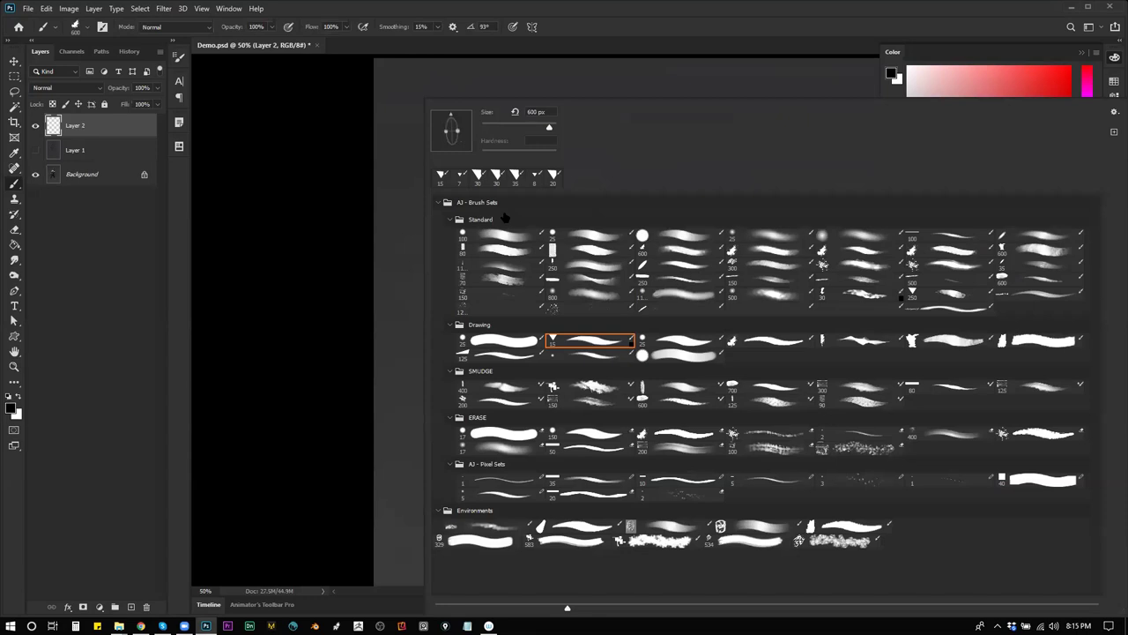
{"action": "double_click", "coordinate": [688, 249]}
{"action": "left_click_drag", "start_coordinate": [567, 111], "coordinate": [441, 292]}
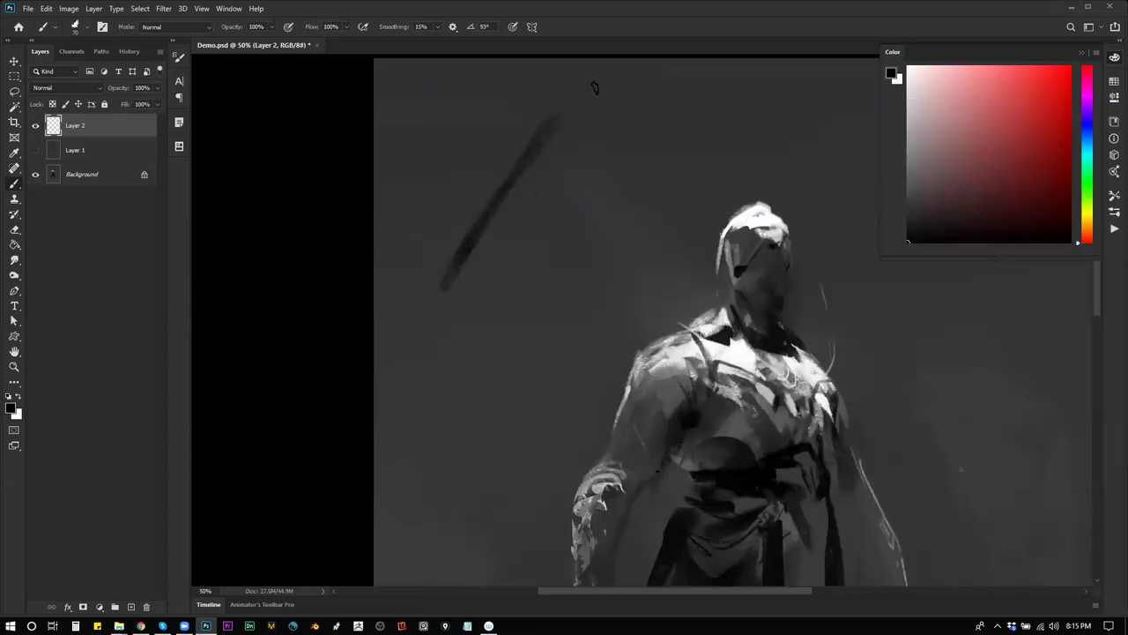
{"action": "key", "text": "ctrl+z"}
{"action": "mouse_move", "coordinate": [448, 348]}
{"action": "left_mouse_down"}
{"action": "mouse_move", "coordinate": [538, 106]}
{"action": "mouse_move", "coordinate": [617, 296]}
{"action": "left_mouse_up"}
{"action": "key", "text": "ctrl+z"}
Sketch a circle with cloth edges falling from both sides, and undo the last two strokes
{"action": "left_click_drag", "start_coordinate": [547, 125], "coordinate": [516, 156]}
{"action": "mouse_move", "coordinate": [412, 361]}
{"action": "left_mouse_down"}
{"action": "mouse_move", "coordinate": [594, 115]}
{"action": "mouse_move", "coordinate": [623, 307]}
{"action": "left_mouse_up"}
{"action": "left_click_drag", "start_coordinate": [532, 132], "coordinate": [527, 253]}
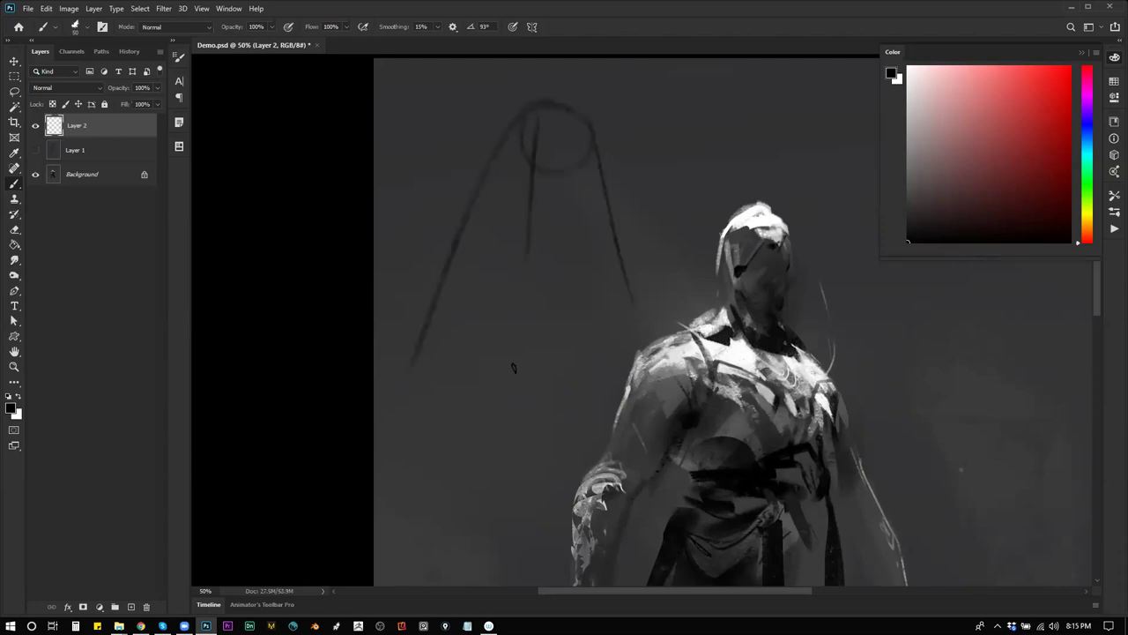
{"action": "key", "text": "ctrl+z"}
{"action": "key", "text": "ctrl+z"}
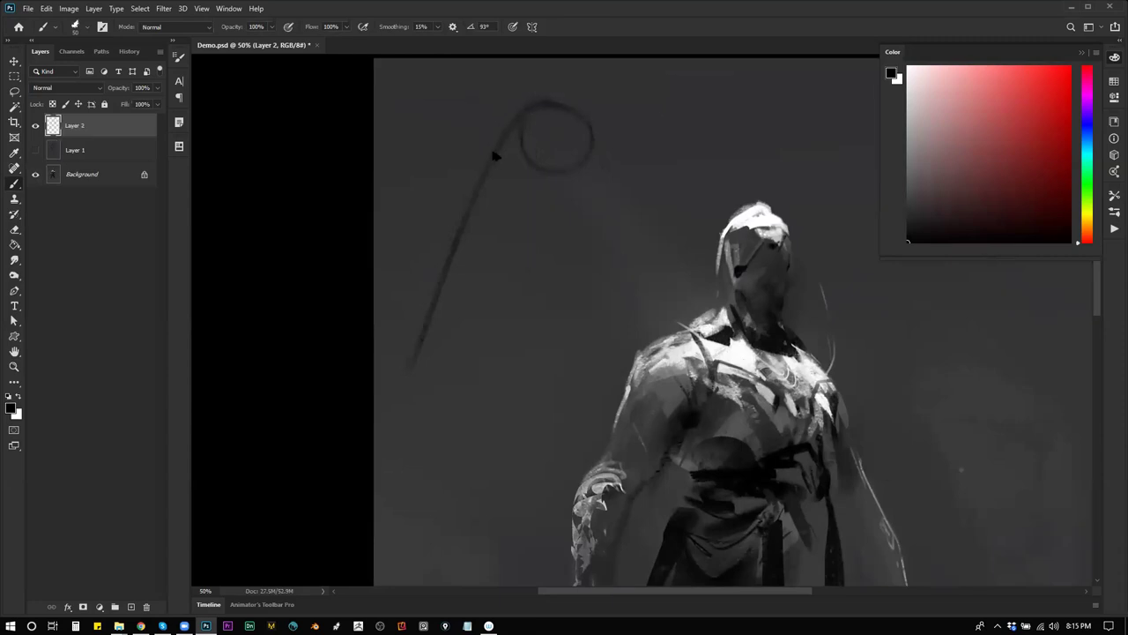
Sketch long vertical folds and a wavy hem for the cloth hanging from the circle with the 50 px brush
{"action": "left_click_drag", "start_coordinate": [528, 141], "coordinate": [506, 344]}
{"action": "mouse_move", "coordinate": [504, 339]}
{"action": "left_mouse_down"}
{"action": "mouse_move", "coordinate": [484, 333]}
{"action": "mouse_move", "coordinate": [414, 359]}
{"action": "left_mouse_up"}
{"action": "left_click_drag", "start_coordinate": [471, 317], "coordinate": [499, 228]}
{"action": "mouse_move", "coordinate": [544, 167]}
{"action": "left_mouse_down"}
{"action": "mouse_move", "coordinate": [548, 357]}
{"action": "mouse_move", "coordinate": [506, 326]}
{"action": "left_mouse_up"}
{"action": "left_click_drag", "start_coordinate": [557, 123], "coordinate": [576, 320]}
{"action": "mouse_move", "coordinate": [584, 105]}
{"action": "left_mouse_down"}
{"action": "mouse_move", "coordinate": [644, 304]}
{"action": "mouse_move", "coordinate": [602, 327]}
{"action": "left_mouse_up"}
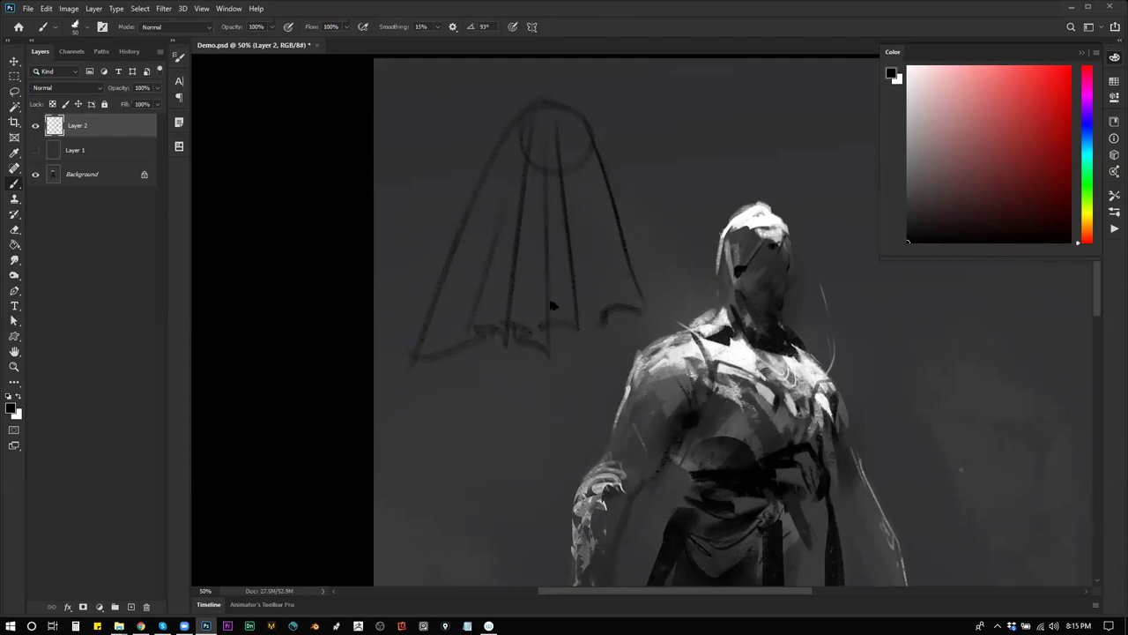
Undo the hanging cloth's fold, hem and edge strokes back to the circle
{"action": "key", "text": "ctrl+z"}
{"action": "key", "text": "ctrl+z"}
{"action": "key", "text": "ctrl+z"}
{"action": "key", "text": "ctrl+z"}
{"action": "key", "text": "ctrl+z"}
{"action": "key", "text": "ctrl+z"}
{"action": "key", "text": "ctrl+z"}
{"action": "key", "text": "ctrl+z"}
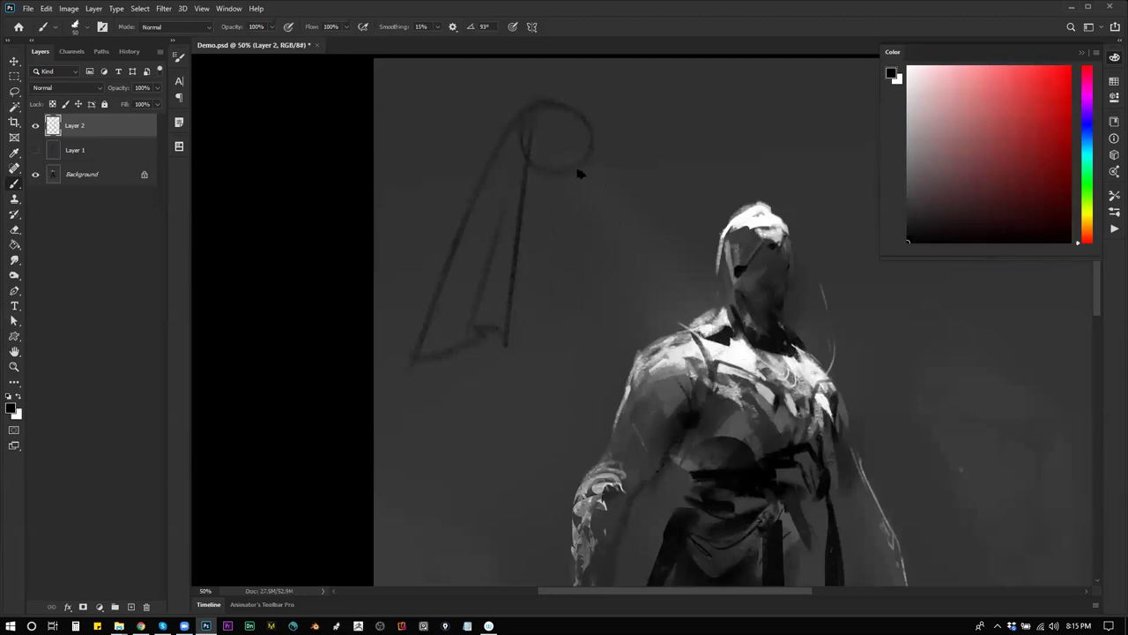
Sketch cloth draped over the circle with a sagging fold, flared ends and hatched shadow areas
{"action": "left_click_drag", "start_coordinate": [438, 121], "coordinate": [550, 238]}
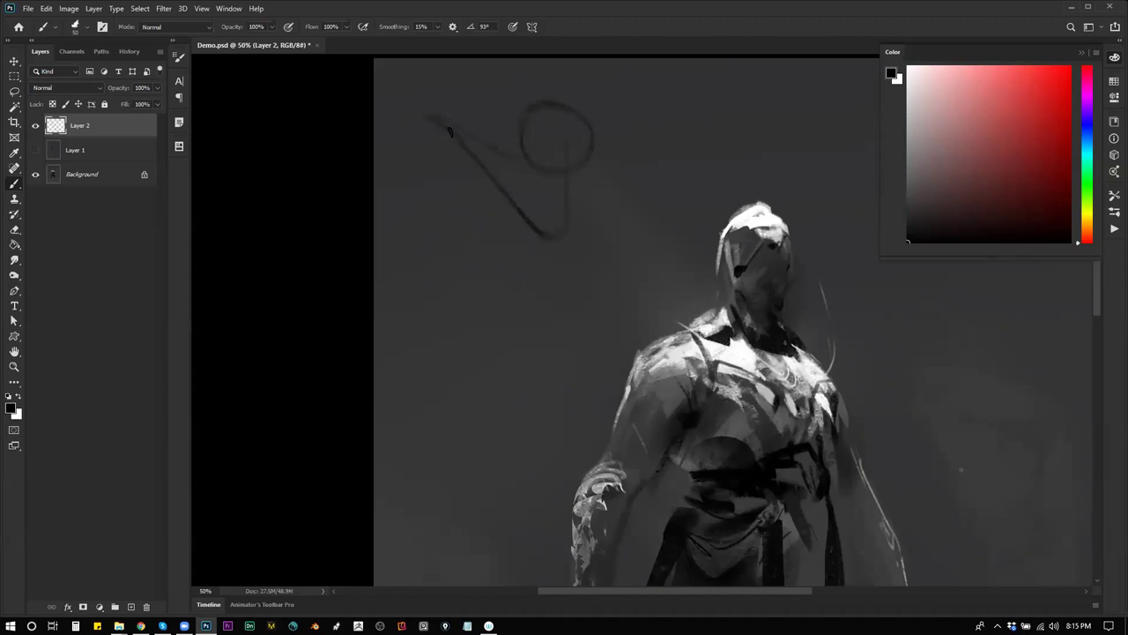
{"action": "mouse_move", "coordinate": [434, 128]}
{"action": "left_mouse_down"}
{"action": "mouse_move", "coordinate": [458, 171]}
{"action": "mouse_move", "coordinate": [425, 161]}
{"action": "left_mouse_up"}
{"action": "mouse_move", "coordinate": [548, 104]}
{"action": "left_mouse_down"}
{"action": "mouse_move", "coordinate": [675, 137]}
{"action": "mouse_move", "coordinate": [649, 137]}
{"action": "mouse_move", "coordinate": [642, 182]}
{"action": "mouse_move", "coordinate": [573, 190]}
{"action": "left_mouse_up"}
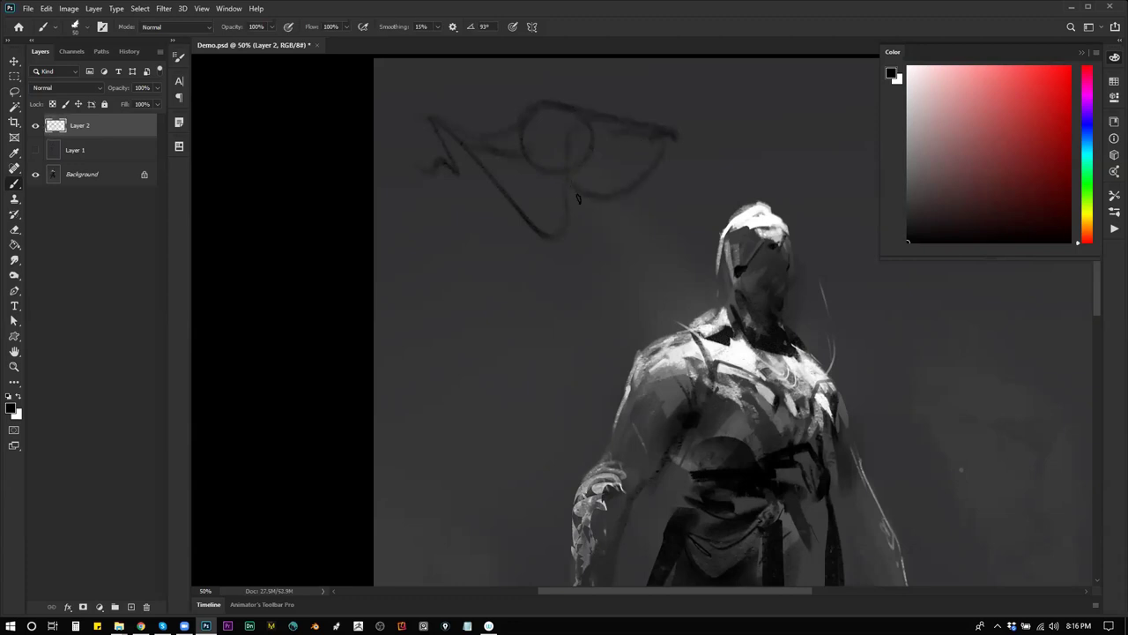
{"action": "mouse_move", "coordinate": [436, 132]}
{"action": "left_mouse_down"}
{"action": "mouse_move", "coordinate": [455, 131]}
{"action": "mouse_move", "coordinate": [469, 166]}
{"action": "left_mouse_up"}
{"action": "mouse_move", "coordinate": [588, 127]}
{"action": "left_mouse_down"}
{"action": "mouse_move", "coordinate": [616, 140]}
{"action": "mouse_move", "coordinate": [596, 164]}
{"action": "mouse_move", "coordinate": [644, 142]}
{"action": "mouse_move", "coordinate": [638, 165]}
{"action": "mouse_move", "coordinate": [659, 146]}
{"action": "left_mouse_up"}
{"action": "left_click_drag", "start_coordinate": [599, 117], "coordinate": [558, 236]}
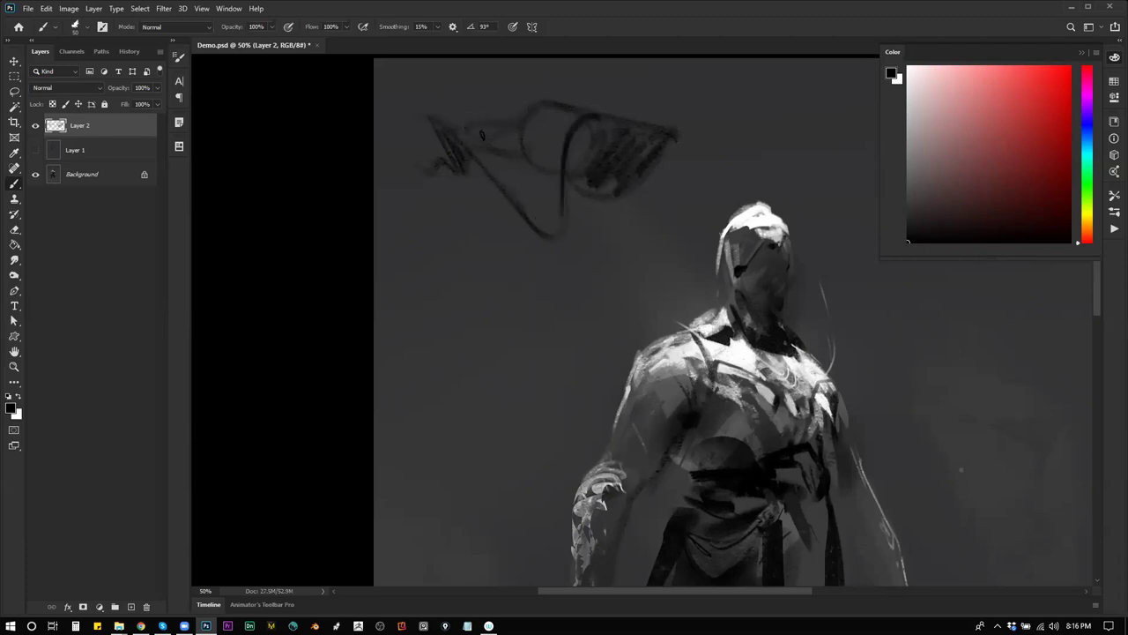
Undo the whole draped cloth sketch, including the circle
{"action": "key", "text": "ctrl+z"}
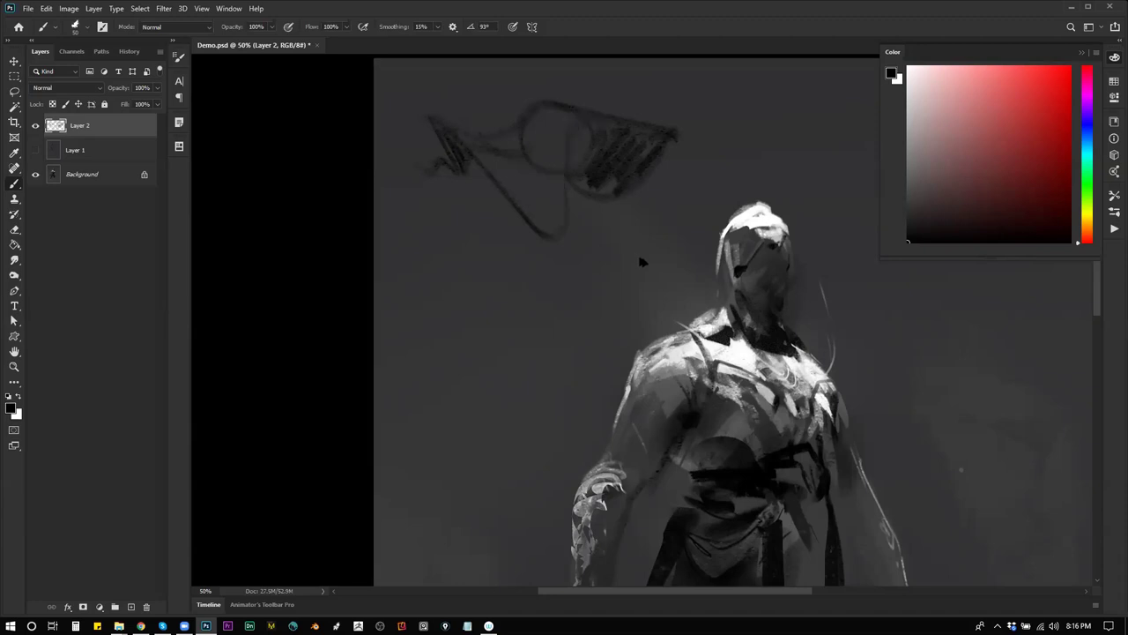
{"action": "key", "text": "ctrl+z"}
{"action": "key", "text": "ctrl+z"}
{"action": "key", "text": "ctrl+z"}
{"action": "key", "text": "ctrl+z"}
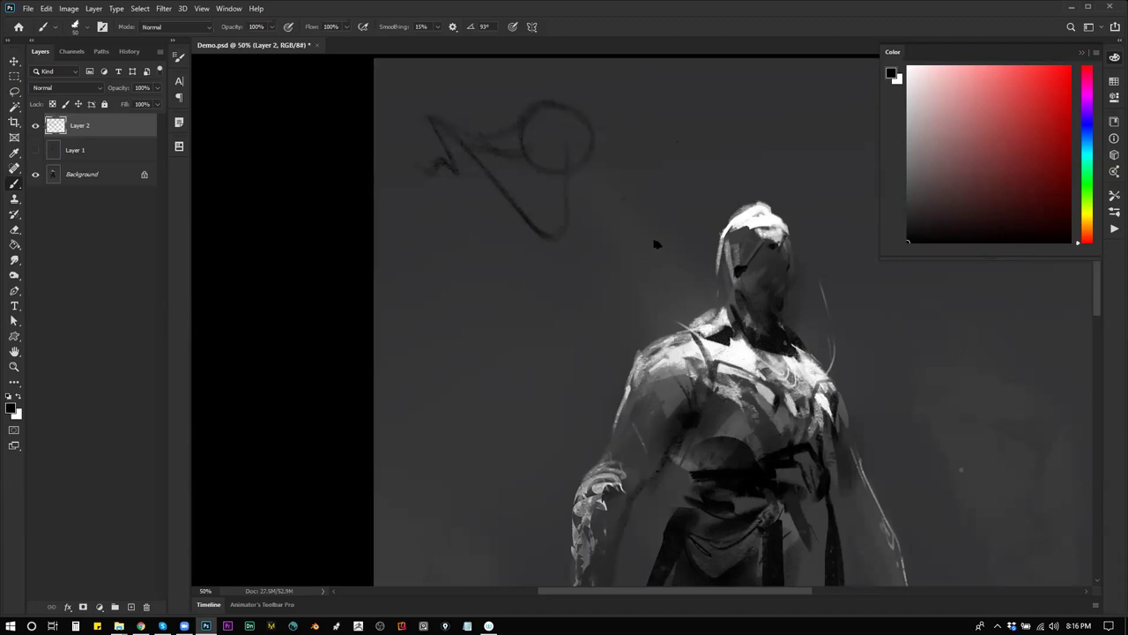
{"action": "key", "text": "ctrl+z"}
{"action": "key", "text": "ctrl+z"}
{"action": "key", "text": "ctrl+z"}
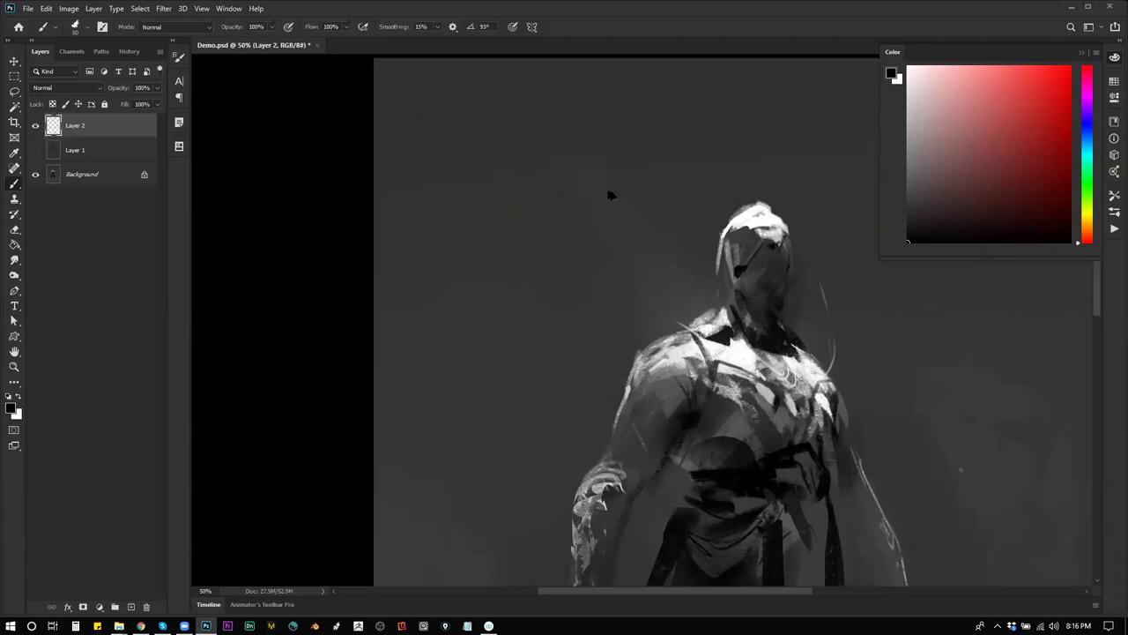
Delete the hidden Layer 1 and merge the empty sketch layer into Background
{"action": "left_click_drag", "start_coordinate": [728, 365], "coordinate": [554, 214]}
{"action": "key", "text": "z"}
{"action": "left_click", "coordinate": [628, 313], "text": "alt"}
{"action": "left_click", "coordinate": [627, 313], "text": "alt"}
{"action": "left_click", "coordinate": [627, 313], "text": "alt"}
{"action": "left_click", "coordinate": [115, 154]}
{"action": "key", "text": "Delete"}
{"action": "key", "text": "ctrl+e"}
Duplicate the Background layer and scale the copy up to enlarge the figure
{"action": "key", "text": "ctrl+j"}
{"action": "key", "text": "ctrl+t"}
{"action": "left_click_drag", "start_coordinate": [738, 177], "coordinate": [765, 139]}
{"action": "key", "text": "Return"}
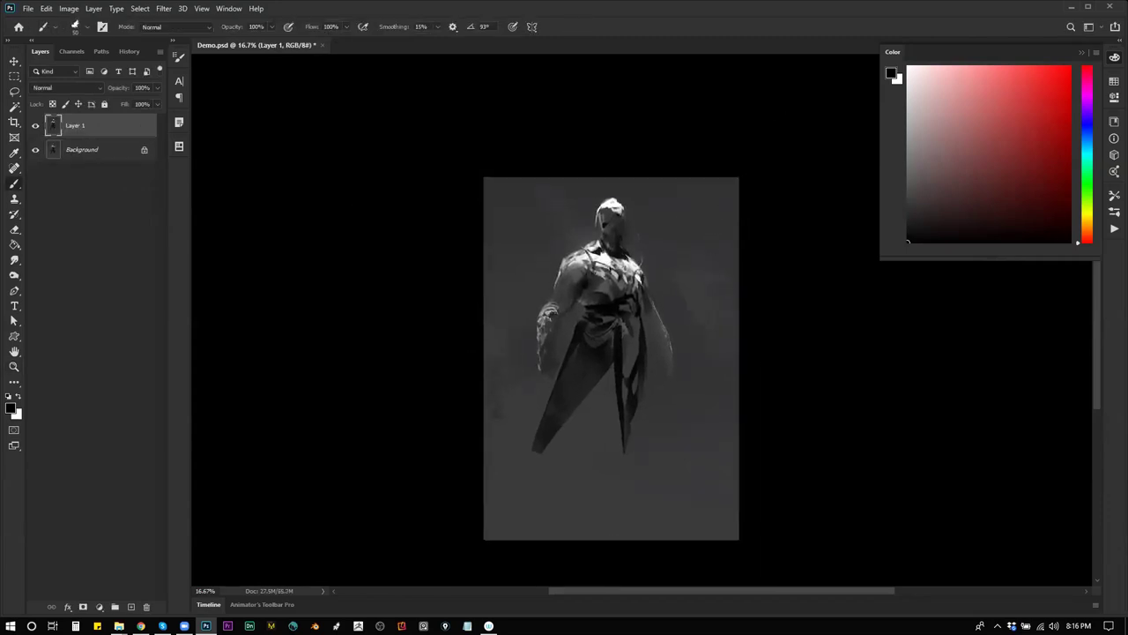
Choose the textured 600 px Standard brush and paint a sampled dark grey over the background left of the figure
{"action": "left_click", "coordinate": [622, 278], "text": "ctrl"}
{"action": "right_click", "coordinate": [494, 315]}
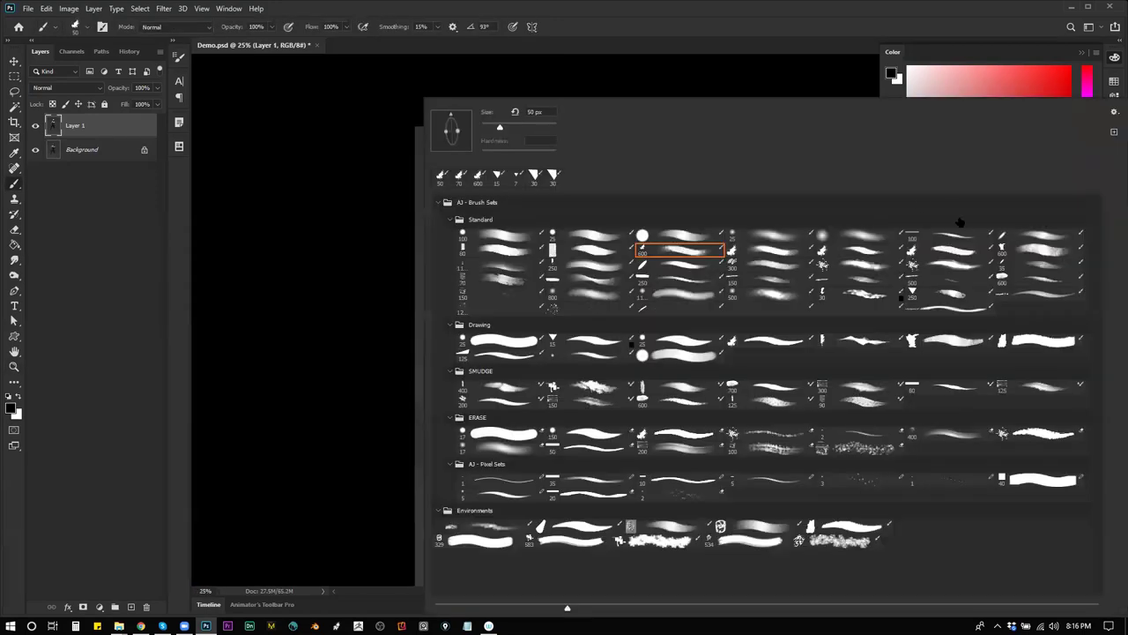
{"action": "double_click", "coordinate": [1038, 247]}
{"action": "mouse_move", "coordinate": [397, 361]}
{"action": "left_mouse_down"}
{"action": "mouse_move", "coordinate": [458, 106]}
{"action": "mouse_move", "coordinate": [414, 387]}
{"action": "left_mouse_up"}
{"action": "key", "text": "ctrl+z"}
{"action": "left_click", "coordinate": [461, 228], "text": "alt"}
{"action": "left_click_drag", "start_coordinate": [476, 221], "coordinate": [506, 189]}
{"action": "left_click_drag", "start_coordinate": [423, 224], "coordinate": [478, 264]}
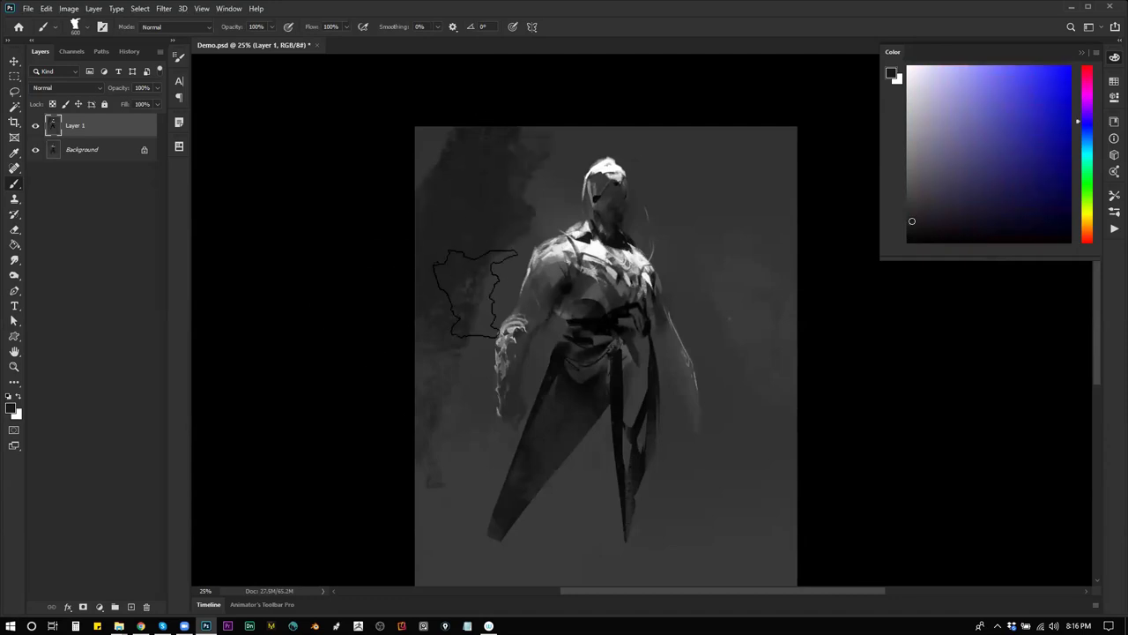
Paint dark textured strokes down the background on both sides of the figure, and undo the last unwanted strokes
{"action": "left_click_drag", "start_coordinate": [748, 130], "coordinate": [724, 361]}
{"action": "mouse_move", "coordinate": [440, 310]}
{"action": "left_mouse_down"}
{"action": "mouse_move", "coordinate": [538, 269]}
{"action": "mouse_move", "coordinate": [542, 149]}
{"action": "left_mouse_up"}
{"action": "left_click_drag", "start_coordinate": [669, 132], "coordinate": [685, 306]}
{"action": "mouse_move", "coordinate": [447, 290]}
{"action": "left_mouse_down"}
{"action": "mouse_move", "coordinate": [437, 569]}
{"action": "mouse_move", "coordinate": [437, 551]}
{"action": "mouse_move", "coordinate": [485, 503]}
{"action": "left_mouse_up"}
{"action": "key", "text": "ctrl+z"}
{"action": "key", "text": "ctrl+z"}
{"action": "key", "text": "ctrl+z"}
{"action": "key", "text": "ctrl+z"}
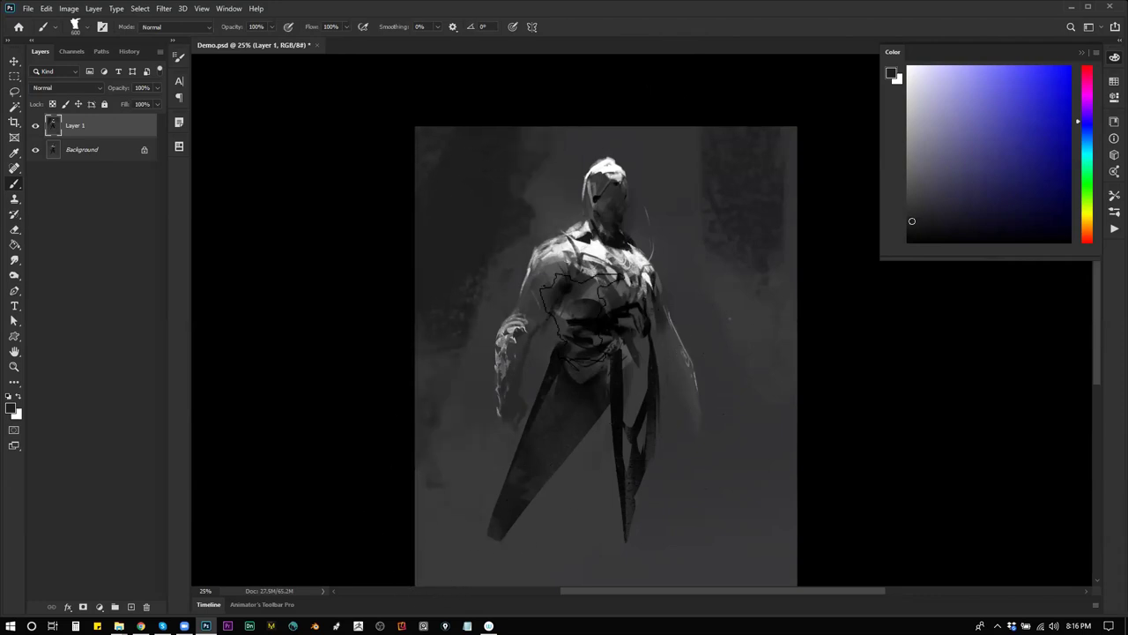
Sample background greys beside the head and extend the textured strokes down the right side of the background
{"action": "left_click", "coordinate": [549, 166], "text": "alt"}
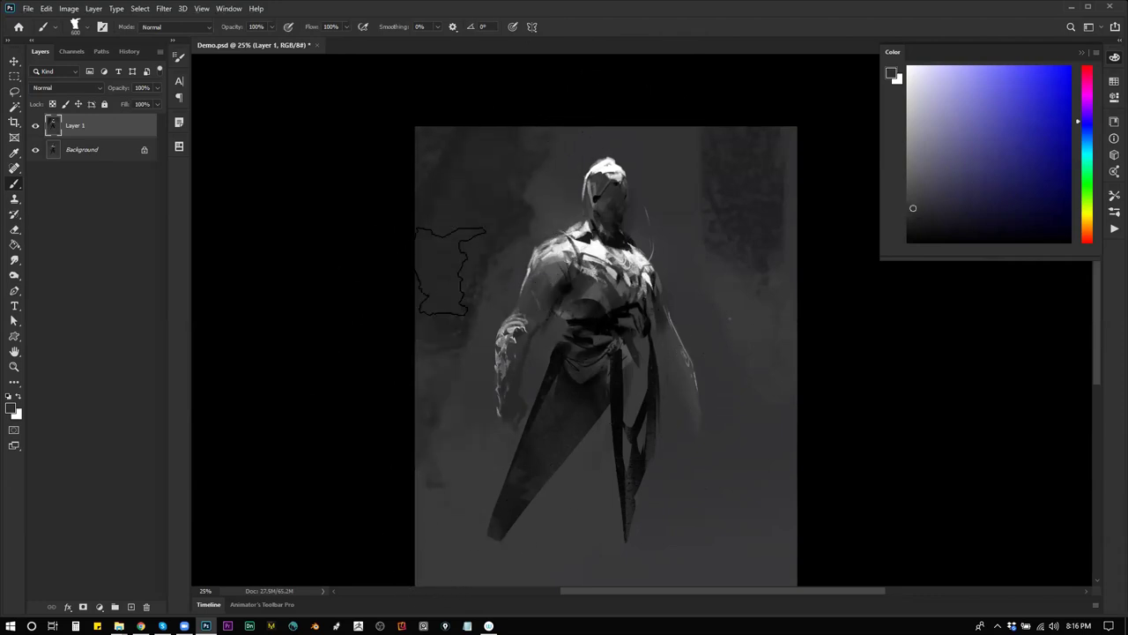
{"action": "left_click", "coordinate": [566, 144], "text": "alt"}
{"action": "left_click", "coordinate": [564, 137], "text": "alt"}
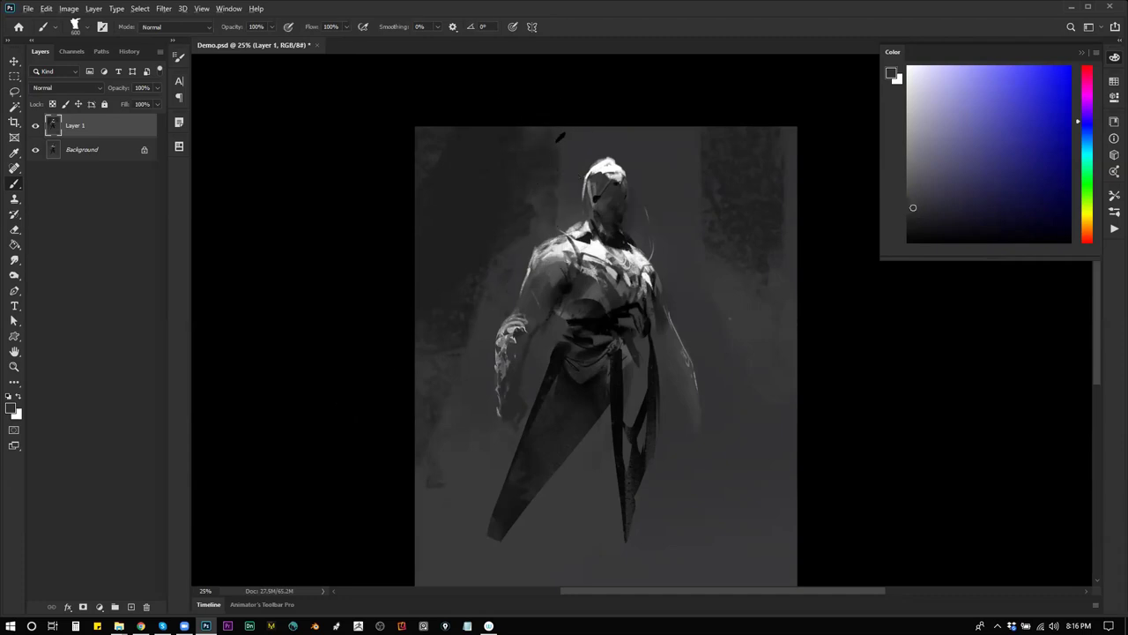
{"action": "left_click_drag", "start_coordinate": [744, 162], "coordinate": [734, 321]}
{"action": "left_click_drag", "start_coordinate": [704, 180], "coordinate": [703, 287]}
{"action": "left_click_drag", "start_coordinate": [772, 319], "coordinate": [780, 410]}
{"action": "left_click_drag", "start_coordinate": [708, 459], "coordinate": [711, 345]}
Sample a near-black from the torso and paint textured dark cloth over the legs and the ground below
{"action": "left_click", "coordinate": [593, 299], "text": "alt"}
{"action": "left_click", "coordinate": [566, 250], "text": "alt"}
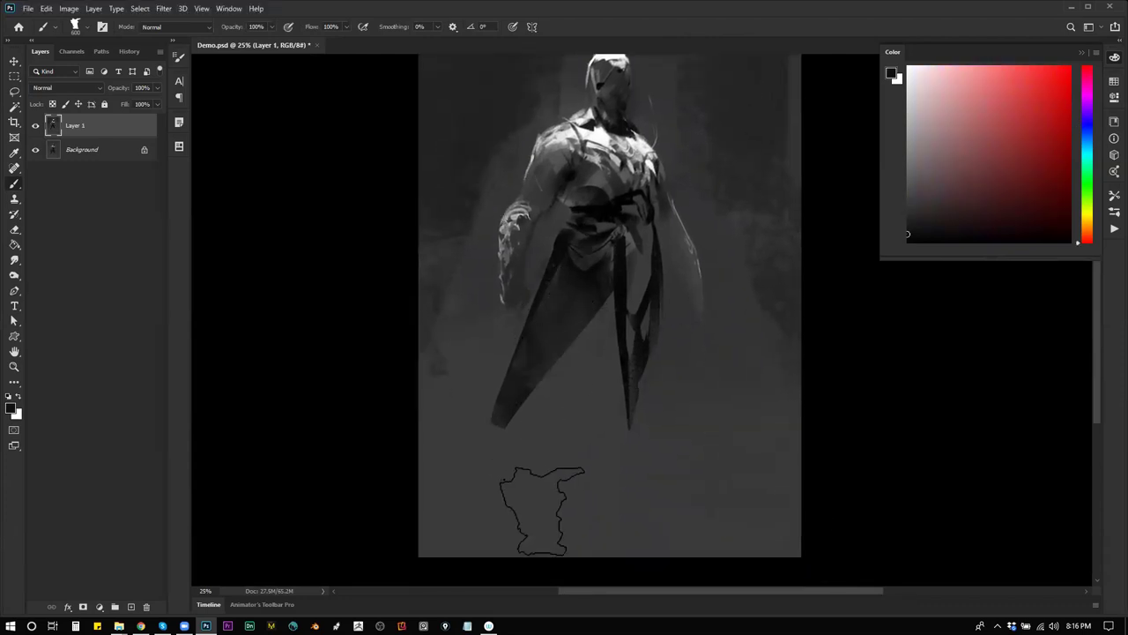
{"action": "left_click_drag", "start_coordinate": [561, 321], "coordinate": [544, 484]}
{"action": "key", "text": "ctrl+z"}
{"action": "left_click_drag", "start_coordinate": [604, 332], "coordinate": [615, 484]}
{"action": "left_click_drag", "start_coordinate": [542, 365], "coordinate": [450, 454]}
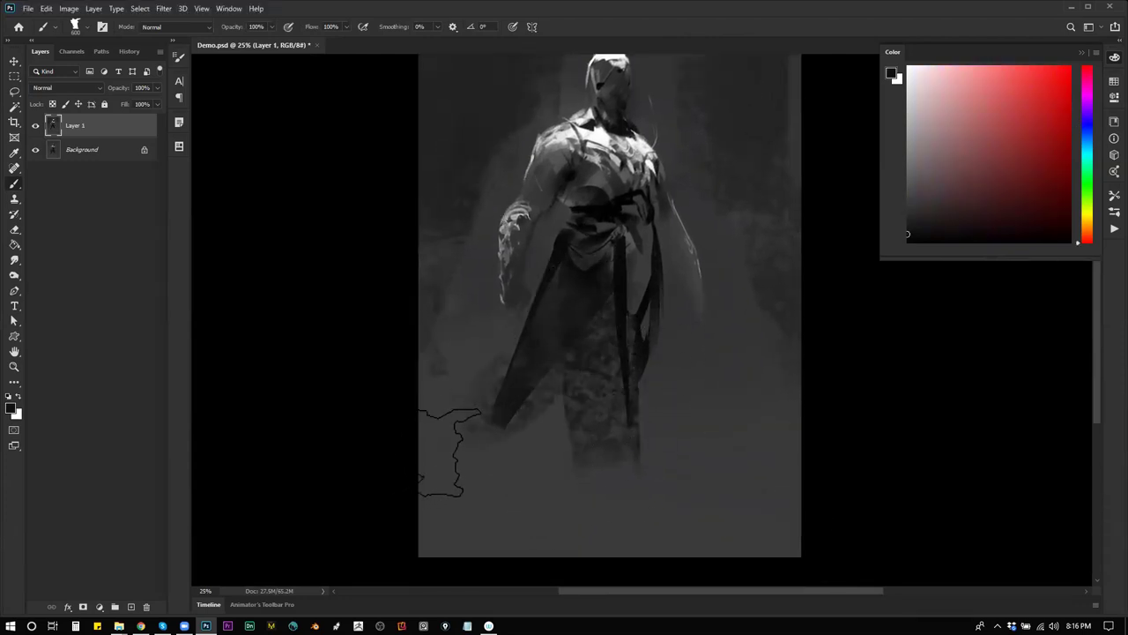
{"action": "key", "text": "ctrl+z"}
{"action": "left_click_drag", "start_coordinate": [551, 472], "coordinate": [604, 500]}
Reduce the brush to 45 px and paint dark wrapped bands on both forearms
{"action": "key", "text": "bracketleft"}
{"action": "key", "text": "bracketleft"}
{"action": "key", "text": "bracketleft"}
{"action": "key", "text": "bracketleft"}
{"action": "key", "text": "bracketleft"}
{"action": "key", "text": "bracketleft"}
{"action": "key", "text": "bracketleft"}
{"action": "key", "text": "bracketleft"}
{"action": "key", "text": "bracketleft"}
{"action": "key", "text": "bracketleft"}
{"action": "key", "text": "bracketleft"}
{"action": "key", "text": "bracketleft"}
{"action": "key", "text": "bracketleft"}
{"action": "key", "text": "bracketleft"}
{"action": "key", "text": "bracketleft"}
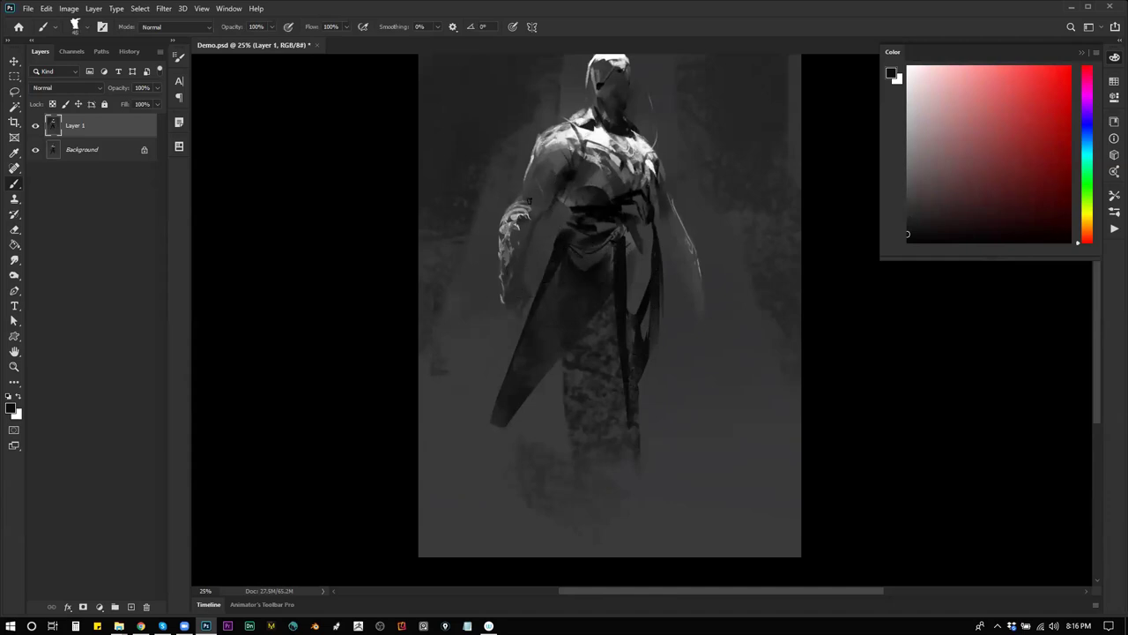
{"action": "mouse_move", "coordinate": [505, 227]}
{"action": "left_mouse_down"}
{"action": "mouse_move", "coordinate": [537, 243]}
{"action": "mouse_move", "coordinate": [514, 267]}
{"action": "left_mouse_up"}
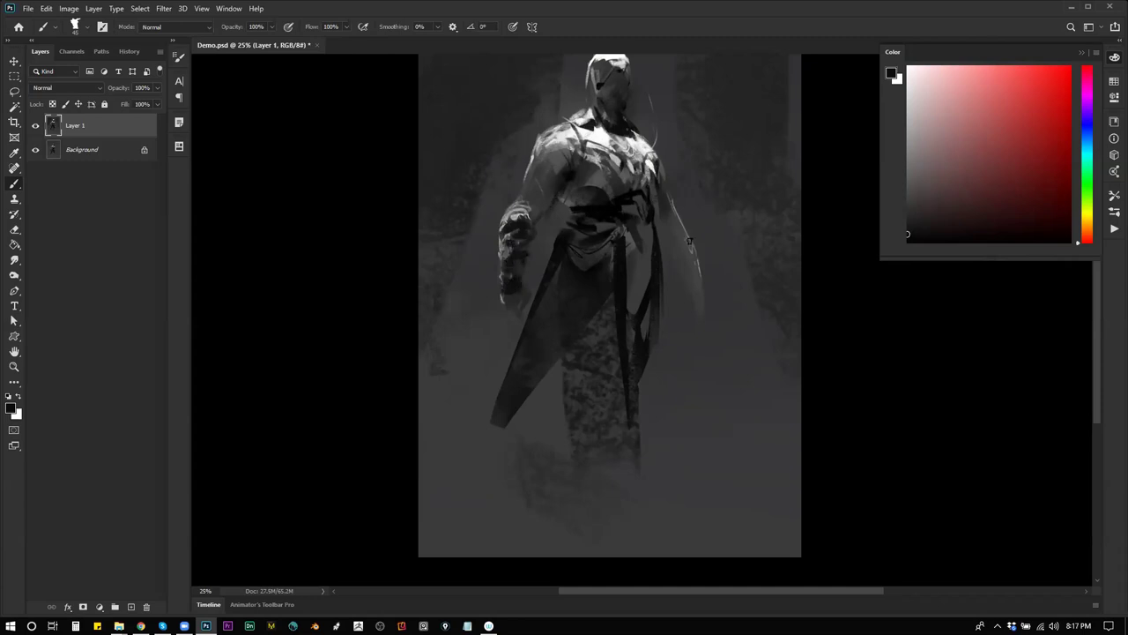
{"action": "mouse_move", "coordinate": [672, 253]}
{"action": "left_mouse_down"}
{"action": "mouse_move", "coordinate": [685, 229]}
{"action": "mouse_move", "coordinate": [670, 227]}
{"action": "mouse_move", "coordinate": [680, 260]}
{"action": "left_mouse_up"}
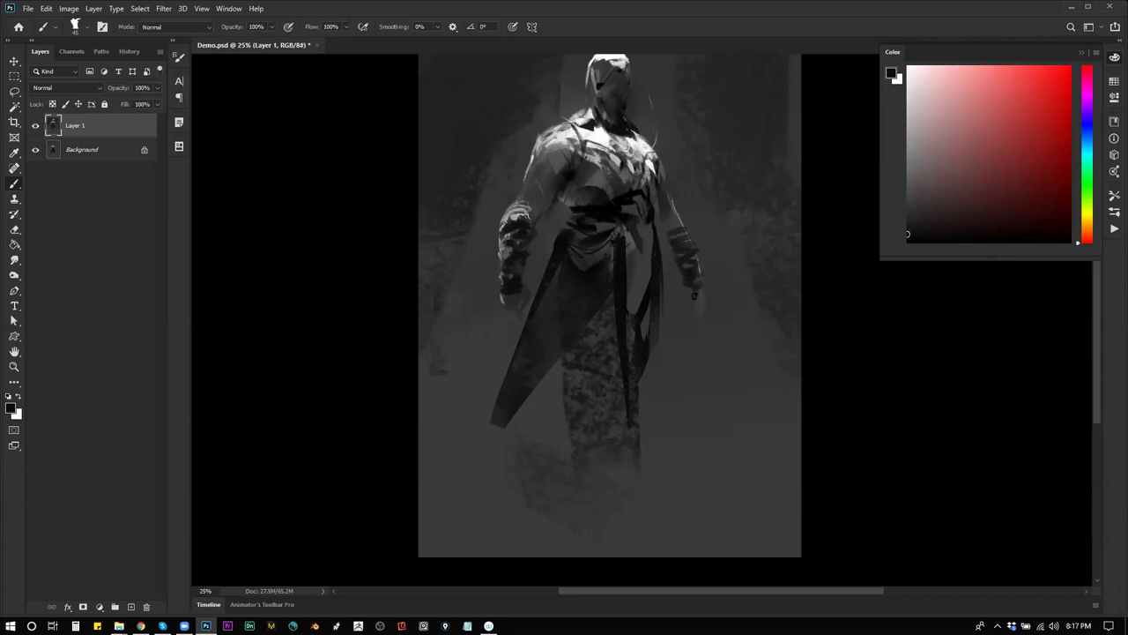
Darken the robe's folds below the belt with the brush enlarged to 100 px, and rework the hip cloth with a sampled mid grey
{"action": "scroll", "coordinate": [610, 309], "scroll_direction": "up", "scroll_amount": 2}
{"action": "left_click_drag", "start_coordinate": [614, 387], "coordinate": [613, 465]}
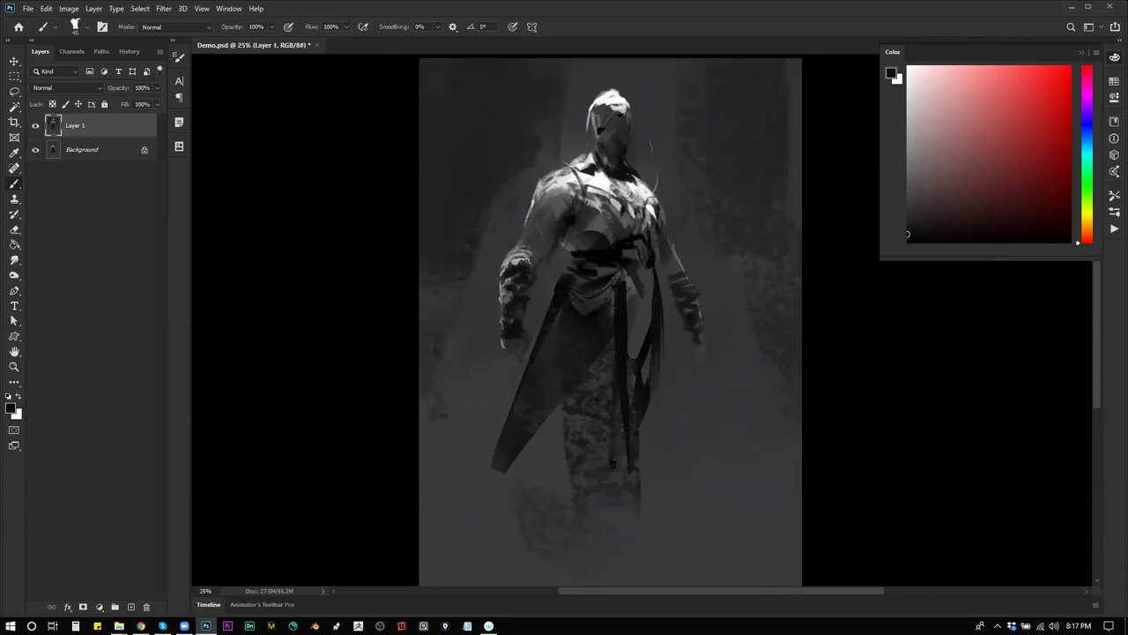
{"action": "key", "text": "]"}
{"action": "key", "text": "]"}
{"action": "key", "text": "]"}
{"action": "key", "text": "]"}
{"action": "key", "text": "]"}
{"action": "left_click_drag", "start_coordinate": [561, 280], "coordinate": [537, 353]}
{"action": "left_click_drag", "start_coordinate": [555, 282], "coordinate": [565, 276]}
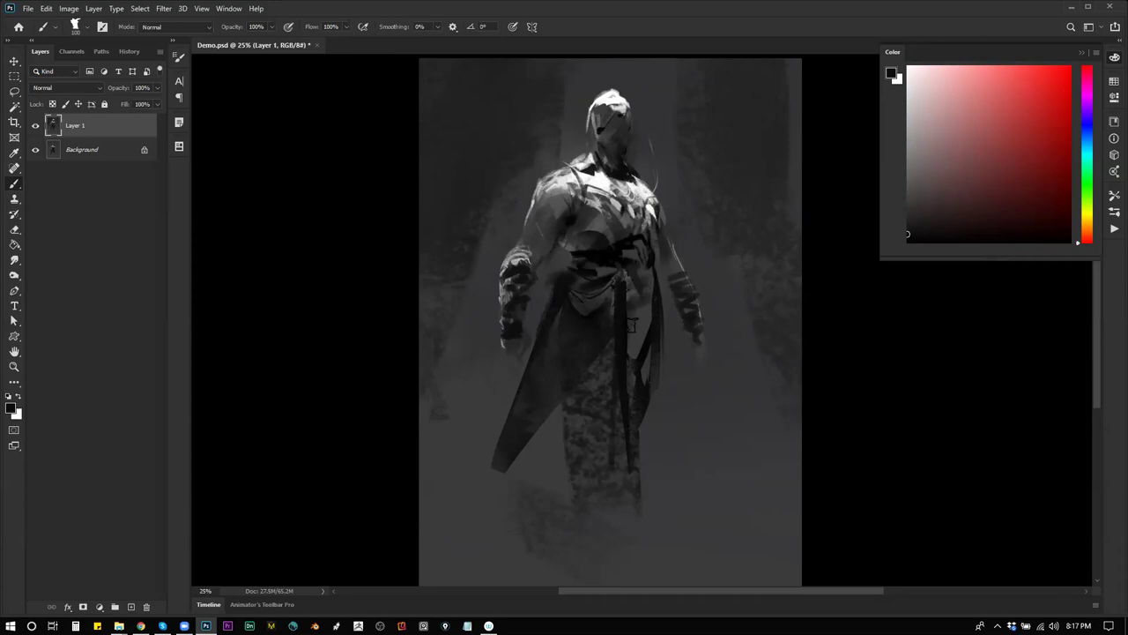
{"action": "left_click", "coordinate": [606, 227], "text": "alt"}
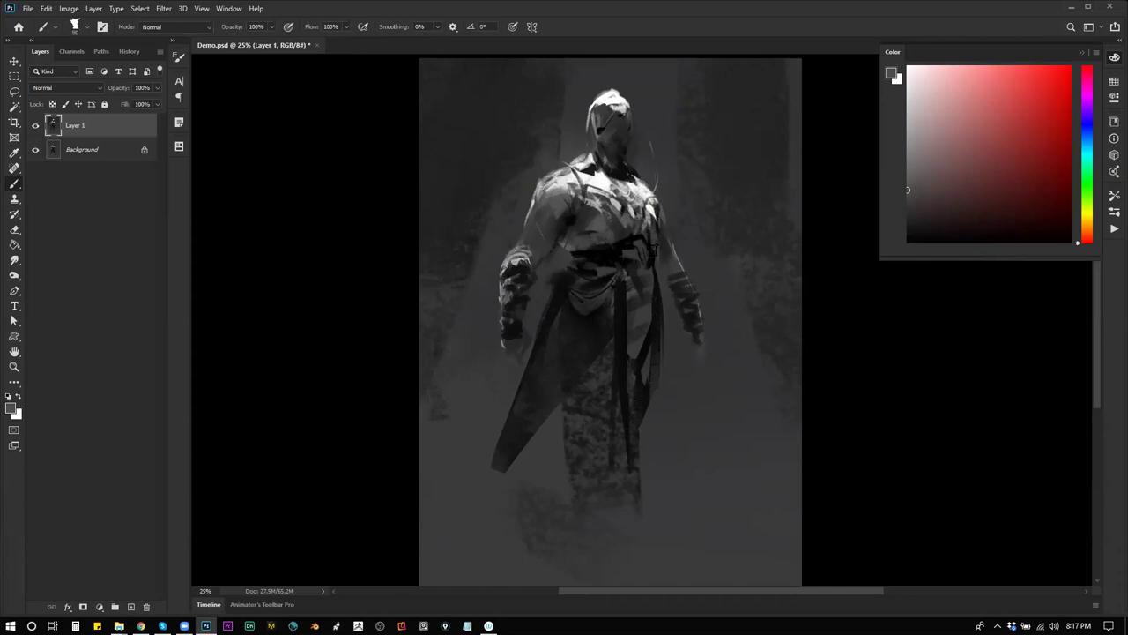
{"action": "key", "text": "d"}
Switch to Chrome, search Google for "all movies in 2019", expand the movie list and look through the genre rows
{"action": "key", "text": "alt+Tab"}
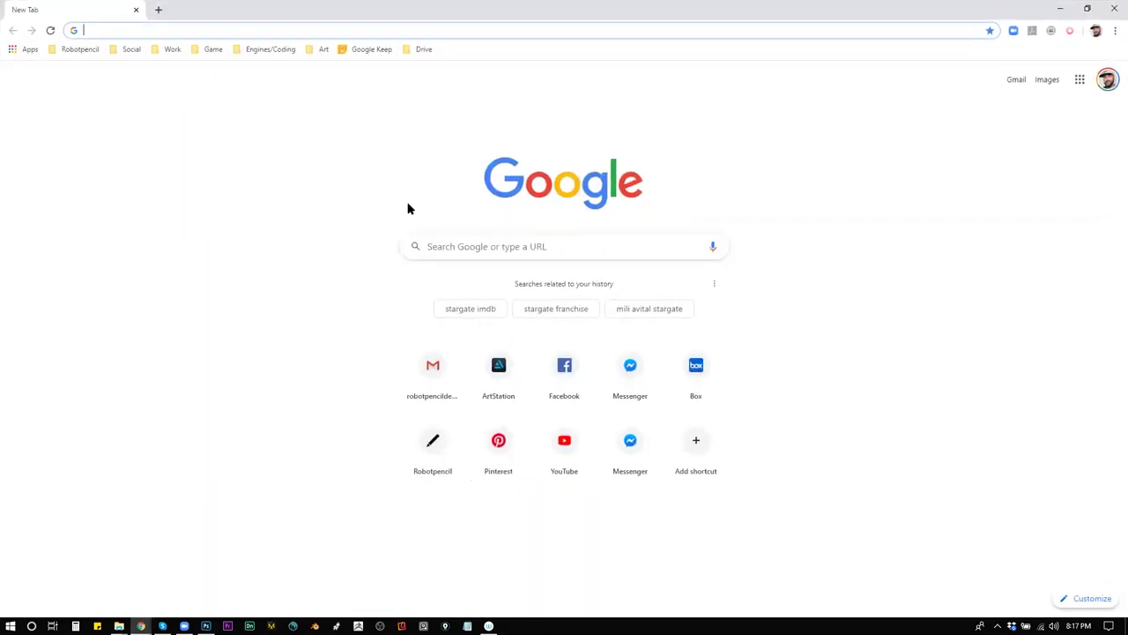
{"action": "type", "text": "all m"}
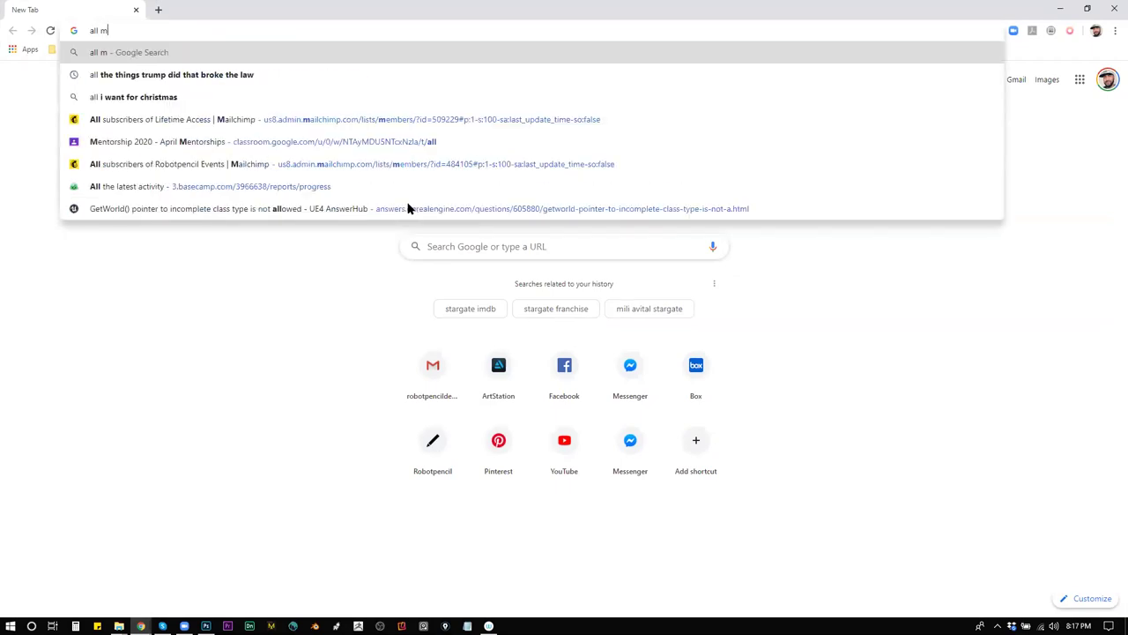
{"action": "type", "text": "ovies in 2019"}
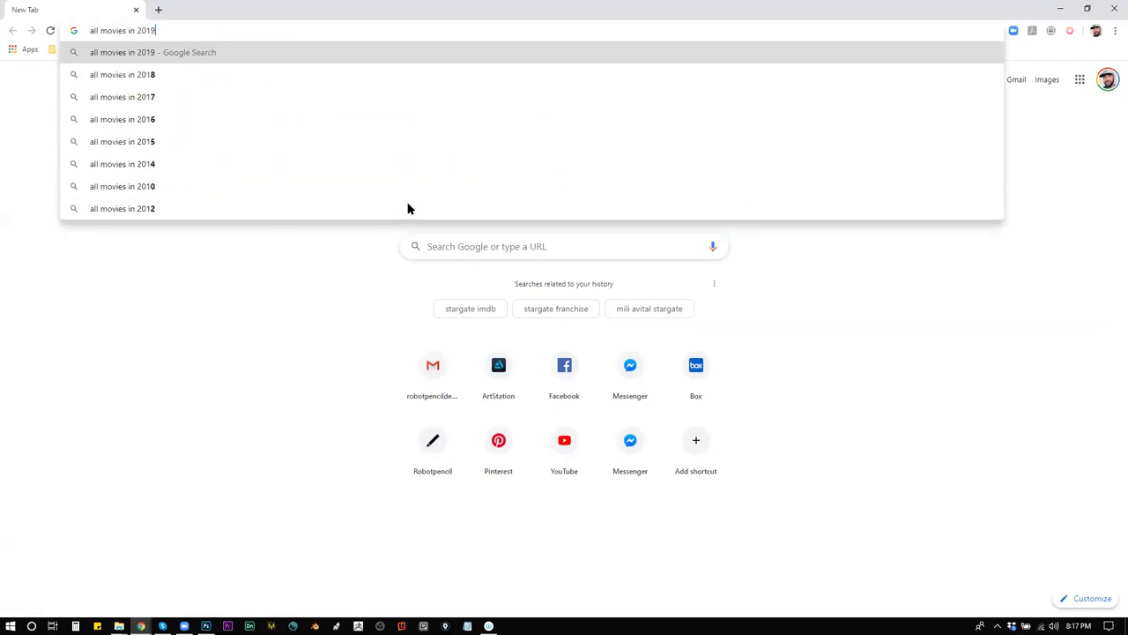
{"action": "key", "text": "Return"}
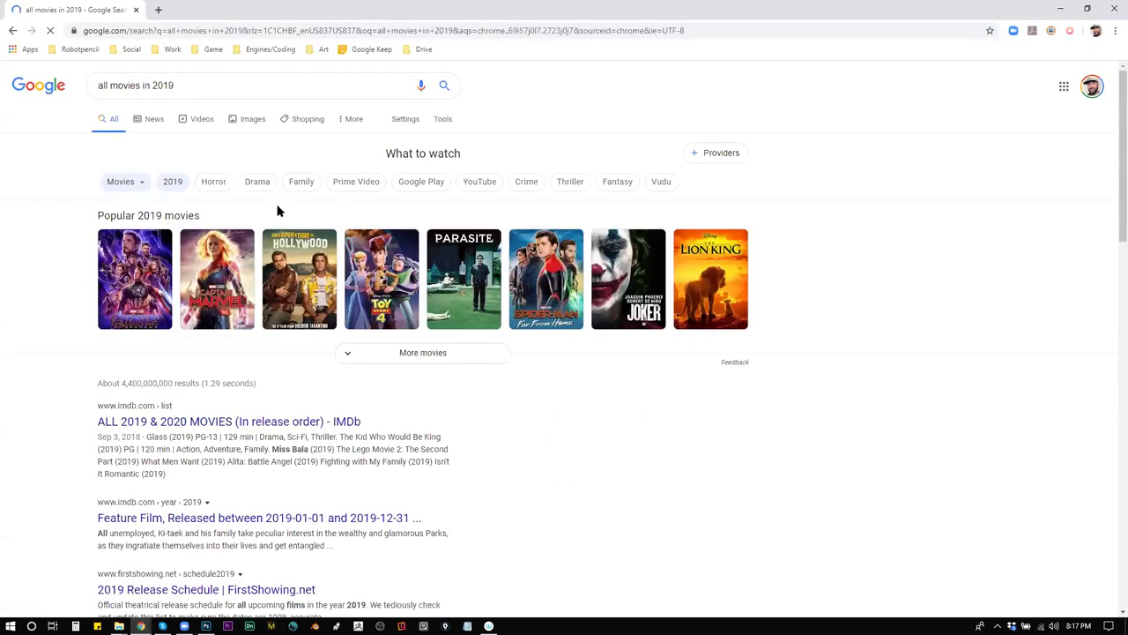
{"action": "left_click", "coordinate": [454, 358]}
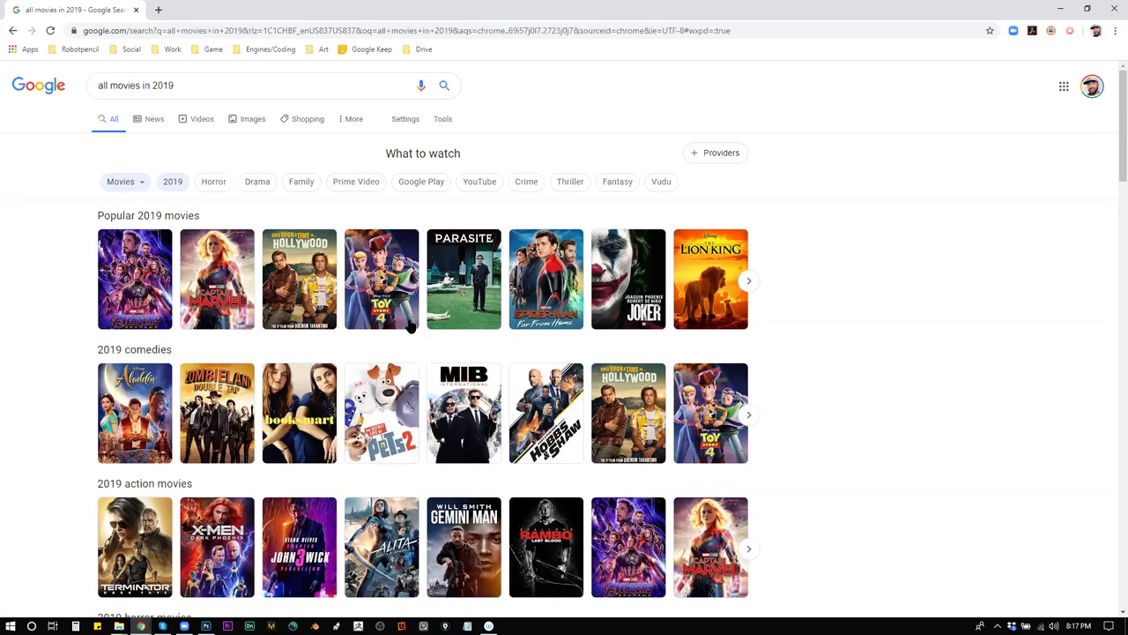
{"action": "scroll", "coordinate": [429, 324], "scroll_direction": "down", "scroll_amount": 2}
{"action": "scroll", "coordinate": [429, 326], "scroll_direction": "down", "scroll_amount": 2}
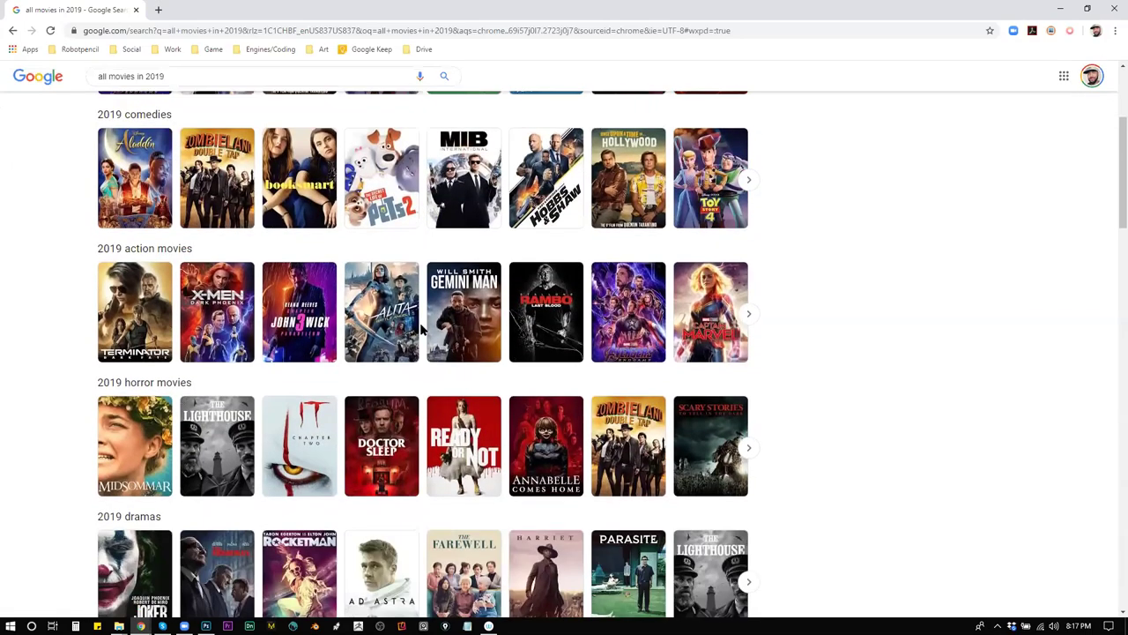
{"action": "scroll", "coordinate": [429, 326], "scroll_direction": "up", "scroll_amount": 3}
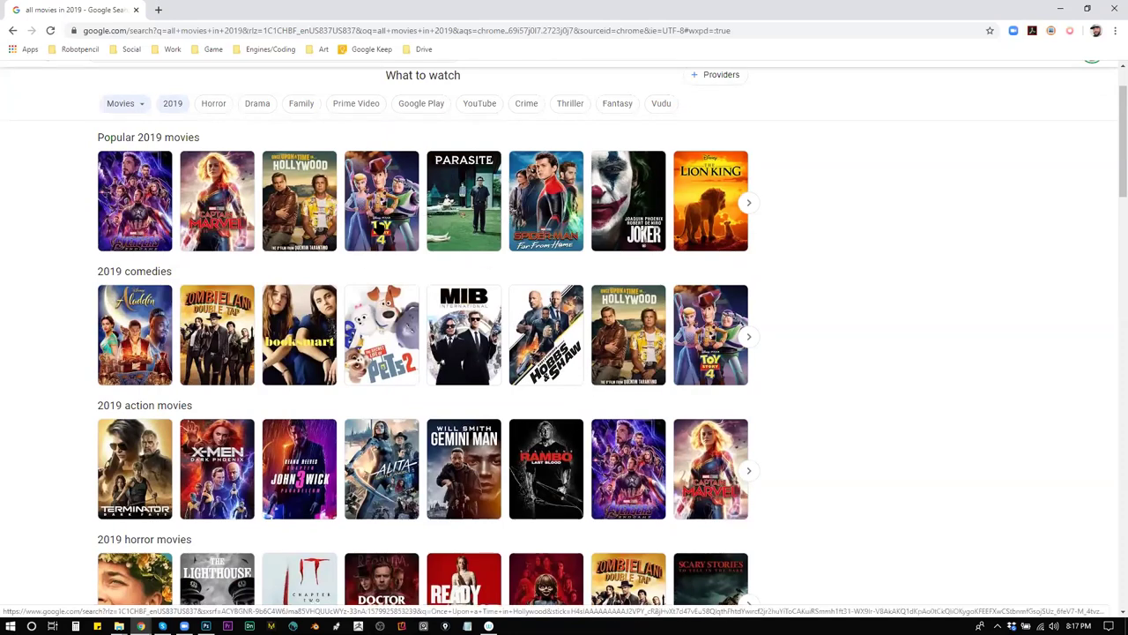
Browse through the 2019 comedies row of the movie list to its end
{"action": "scroll", "coordinate": [453, 319], "scroll_direction": "down", "scroll_amount": 1}
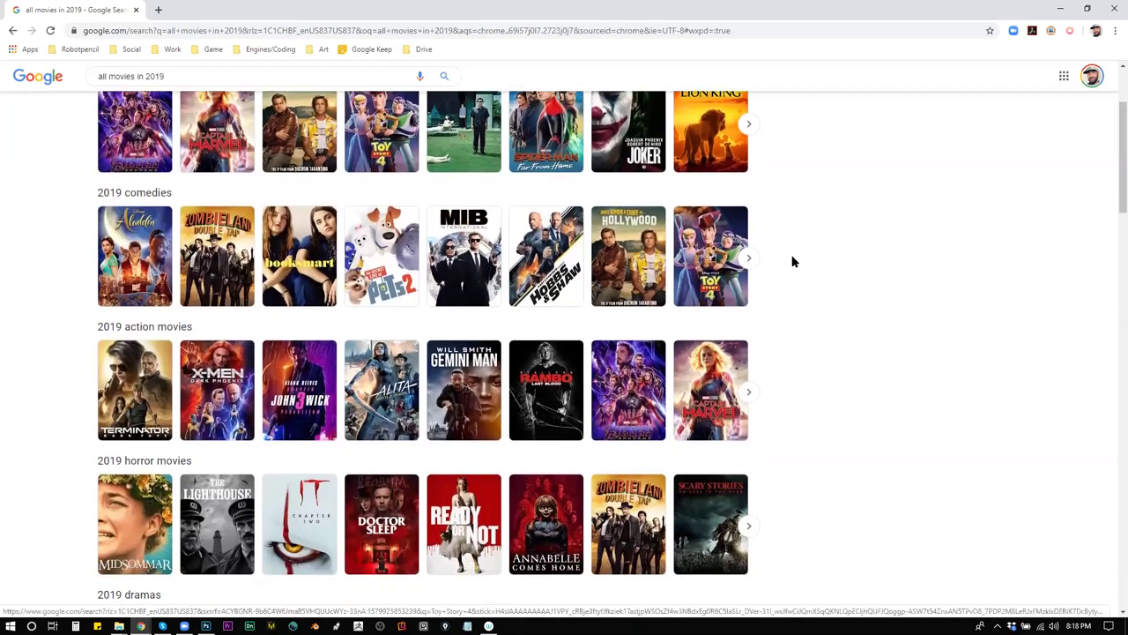
{"action": "left_click", "coordinate": [746, 260]}
{"action": "left_click", "coordinate": [743, 260]}
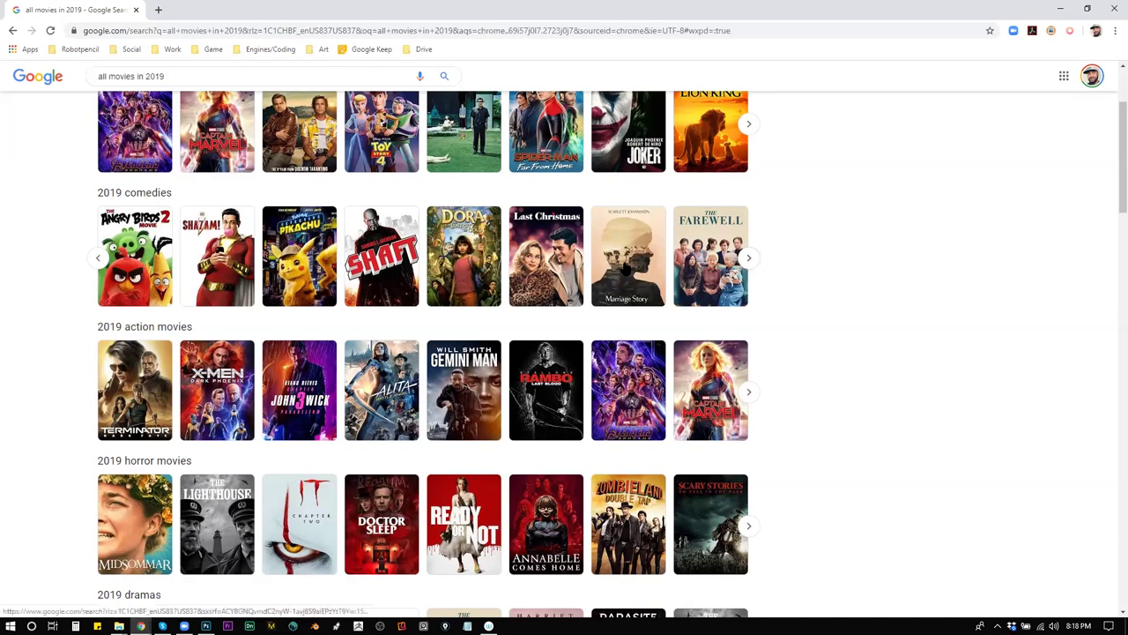
{"action": "left_click", "coordinate": [748, 258]}
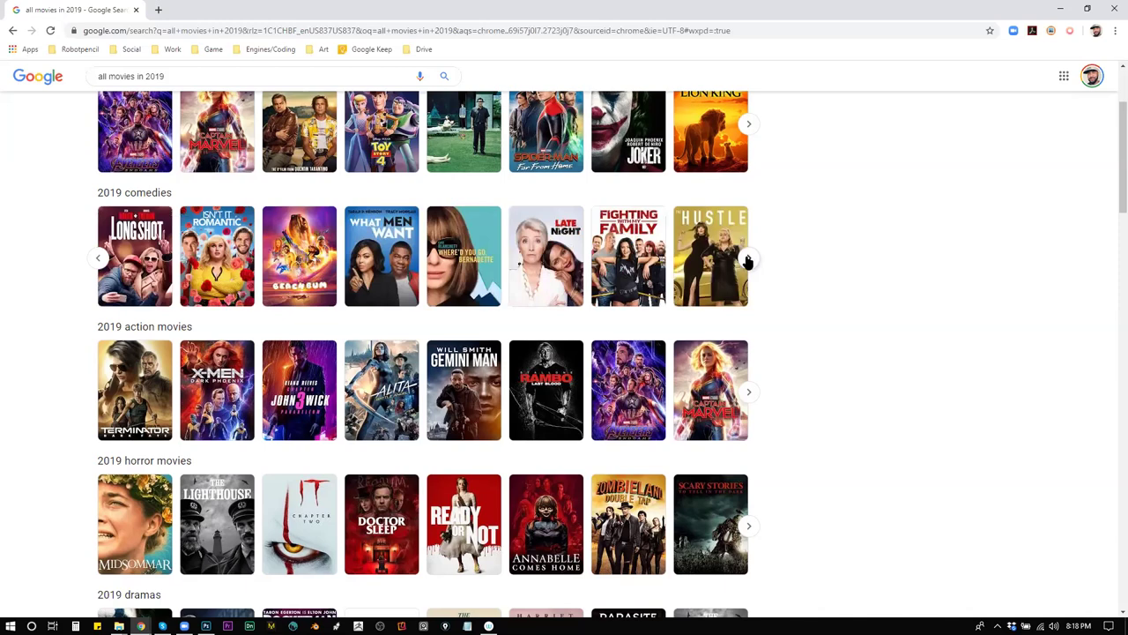
{"action": "left_click", "coordinate": [748, 260]}
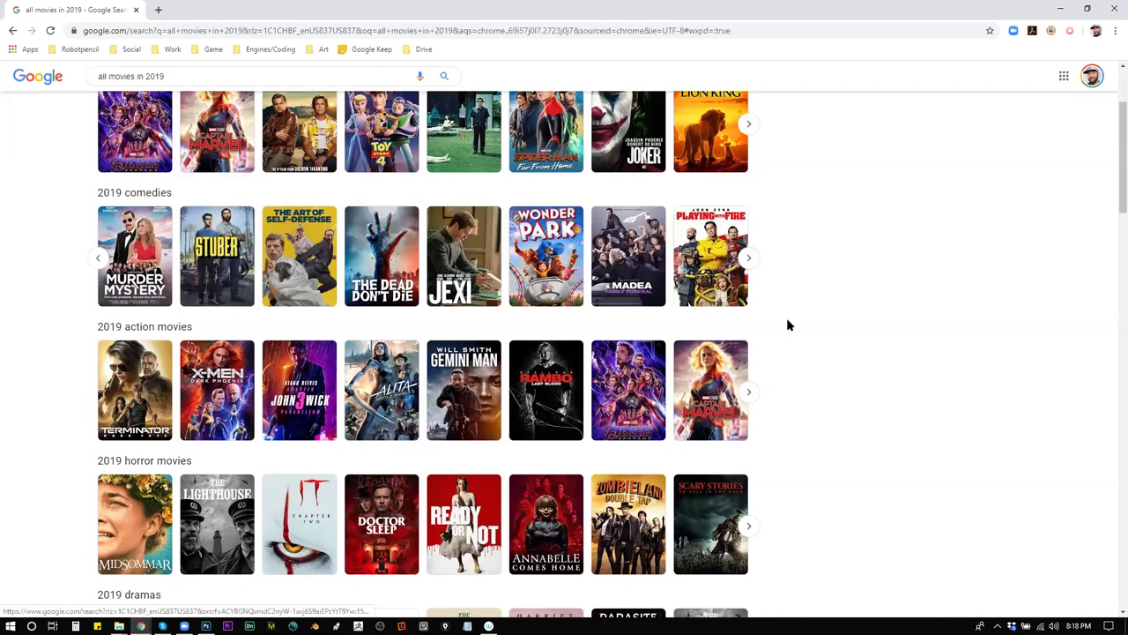
{"action": "left_click", "coordinate": [749, 260]}
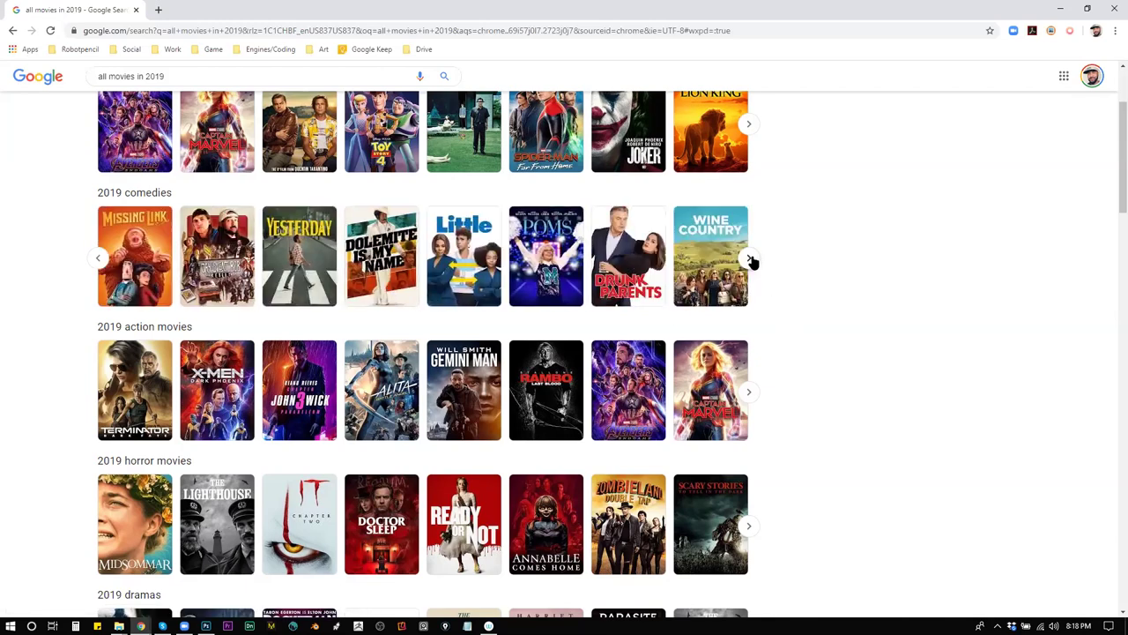
{"action": "left_click", "coordinate": [750, 260]}
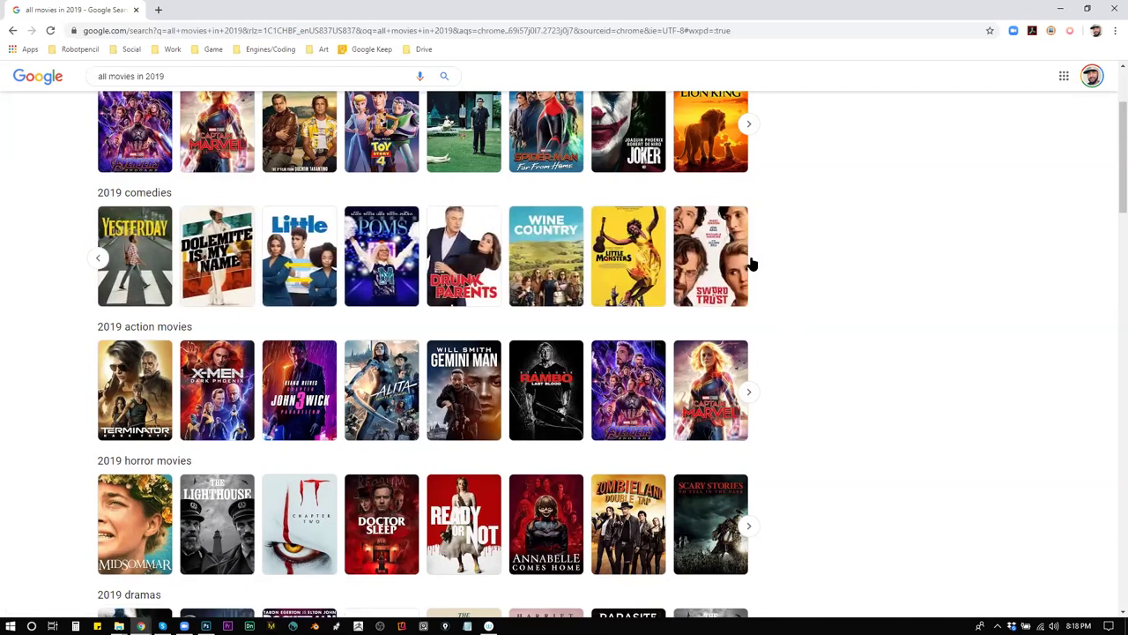
Browse through the 2019 action movies row to its end
{"action": "left_click", "coordinate": [749, 395]}
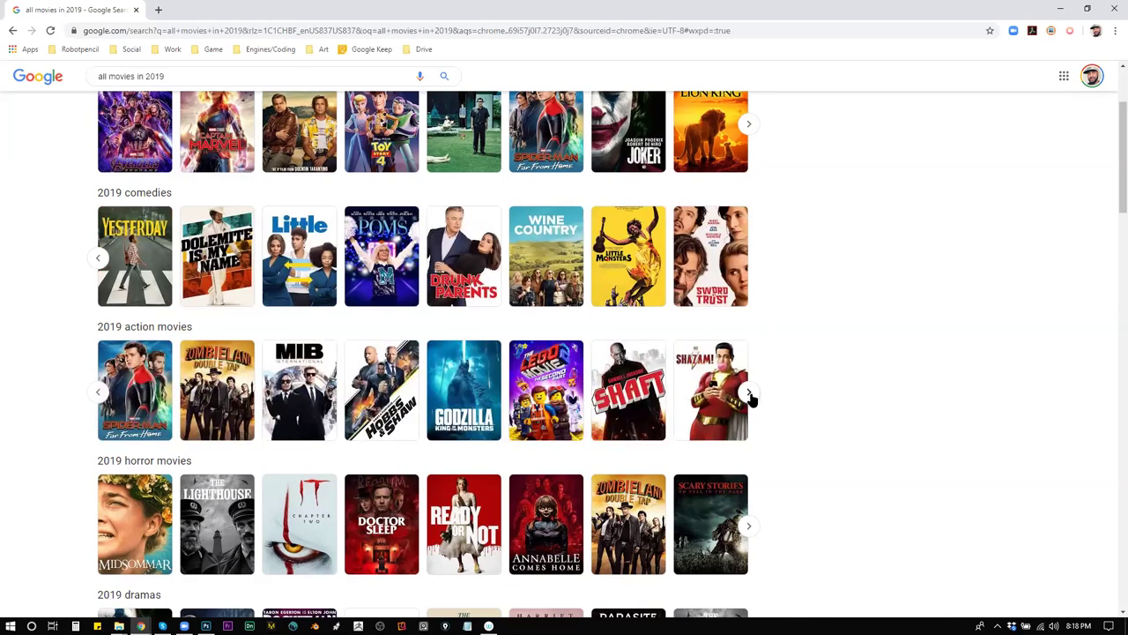
{"action": "scroll", "coordinate": [750, 398], "scroll_direction": "down", "scroll_amount": 2}
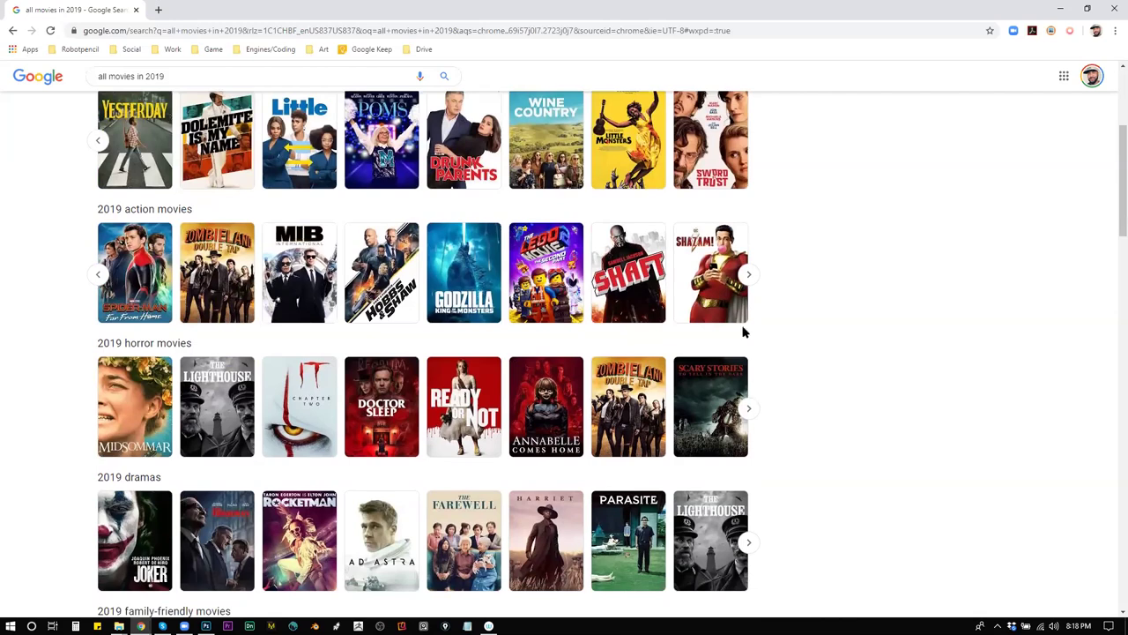
{"action": "left_click", "coordinate": [746, 276]}
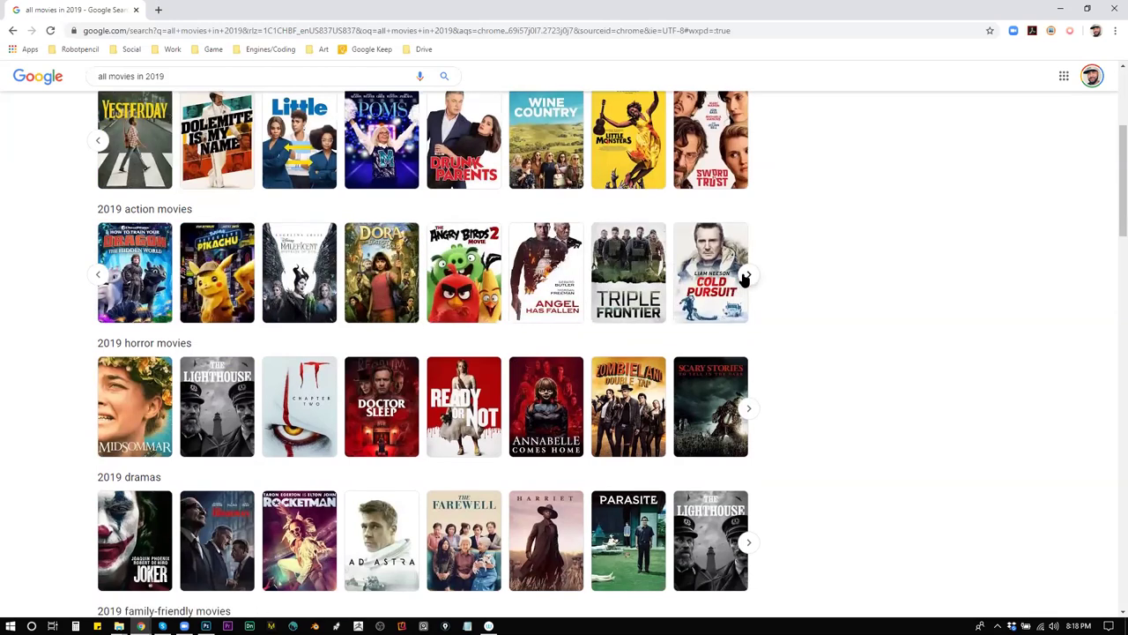
{"action": "left_click", "coordinate": [746, 276]}
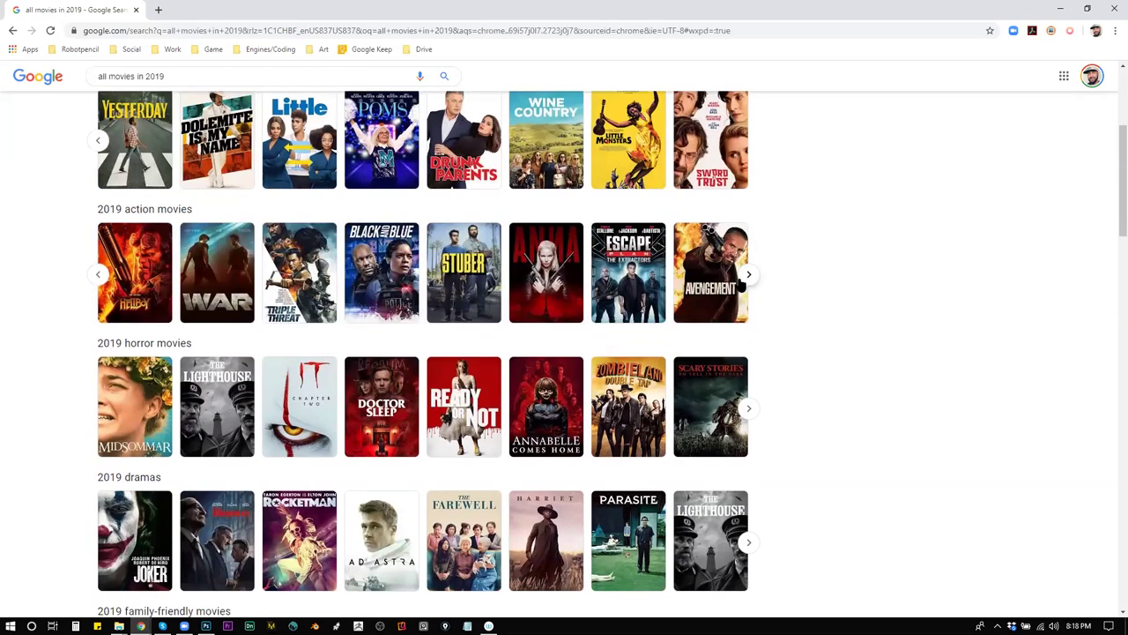
{"action": "left_click", "coordinate": [747, 276]}
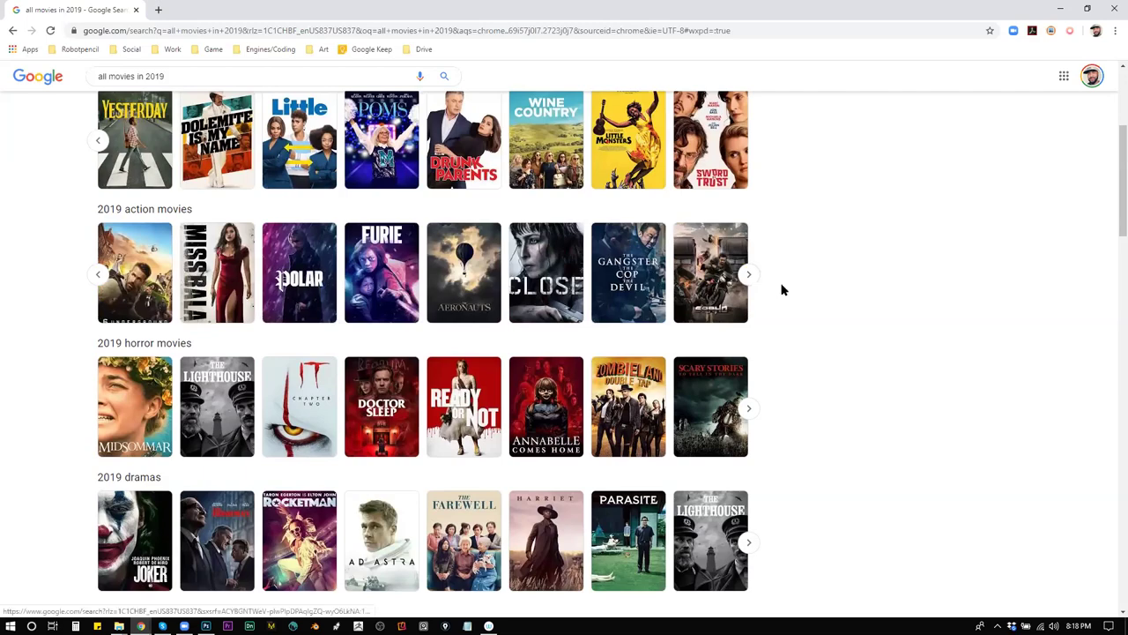
{"action": "left_click", "coordinate": [748, 275]}
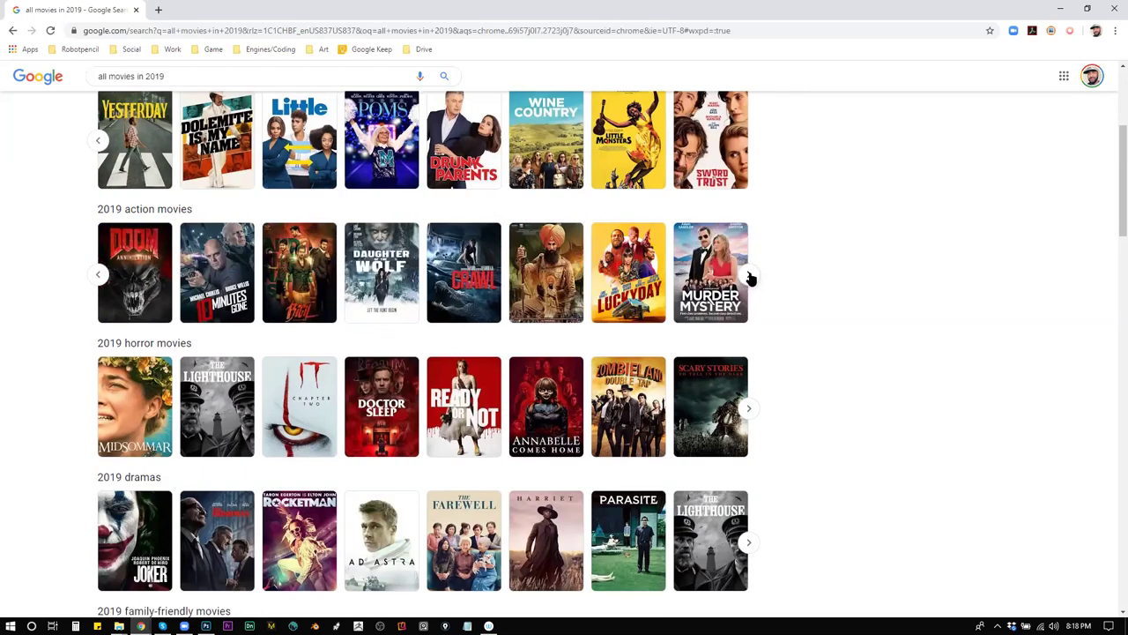
{"action": "left_click", "coordinate": [748, 277]}
Browse the 2019 horror movies row, going back once to recheck the earlier titles
{"action": "scroll", "coordinate": [748, 282], "scroll_direction": "down", "scroll_amount": 1}
{"action": "left_click", "coordinate": [747, 293]}
{"action": "left_click", "coordinate": [747, 292]}
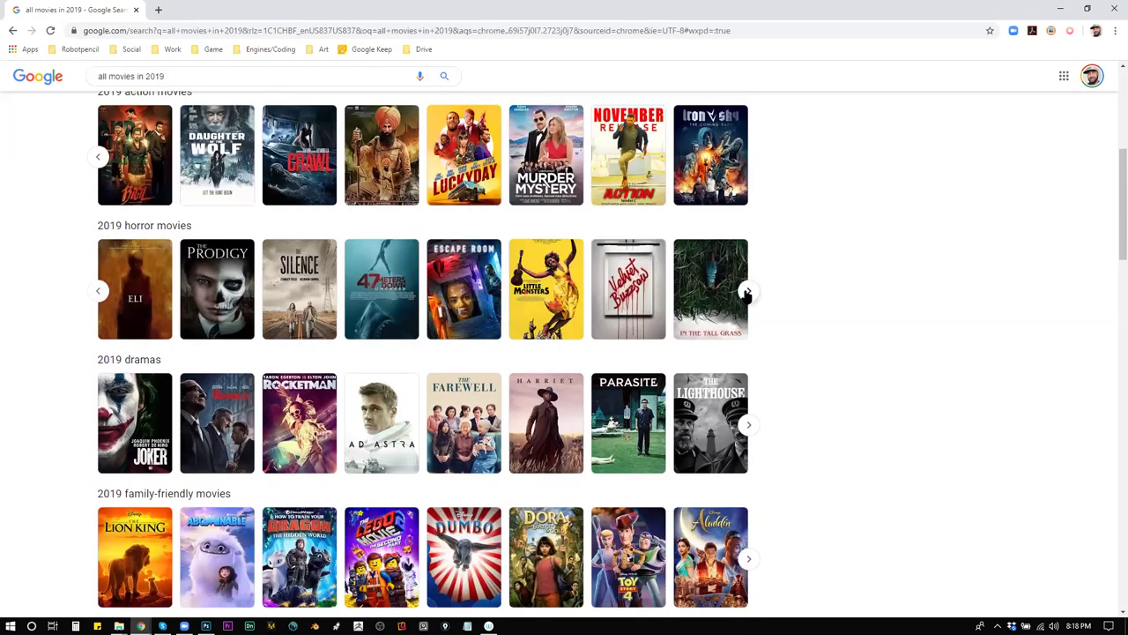
{"action": "left_click", "coordinate": [98, 292]}
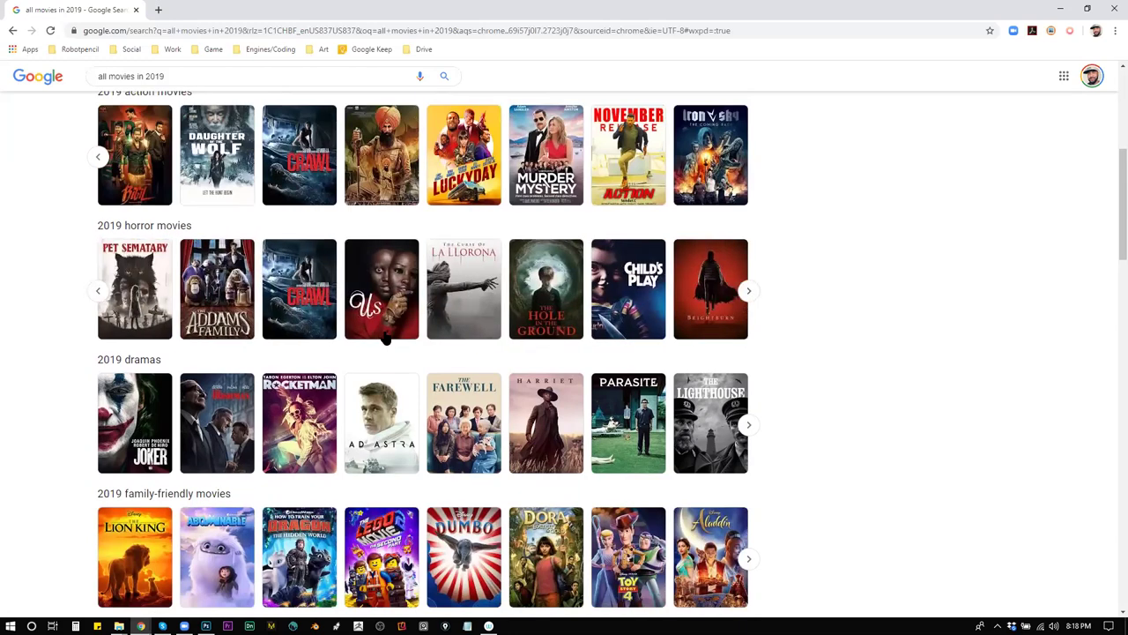
{"action": "left_click", "coordinate": [747, 294]}
{"action": "left_click", "coordinate": [747, 293]}
{"action": "left_click", "coordinate": [747, 294]}
{"action": "left_click", "coordinate": [747, 294]}
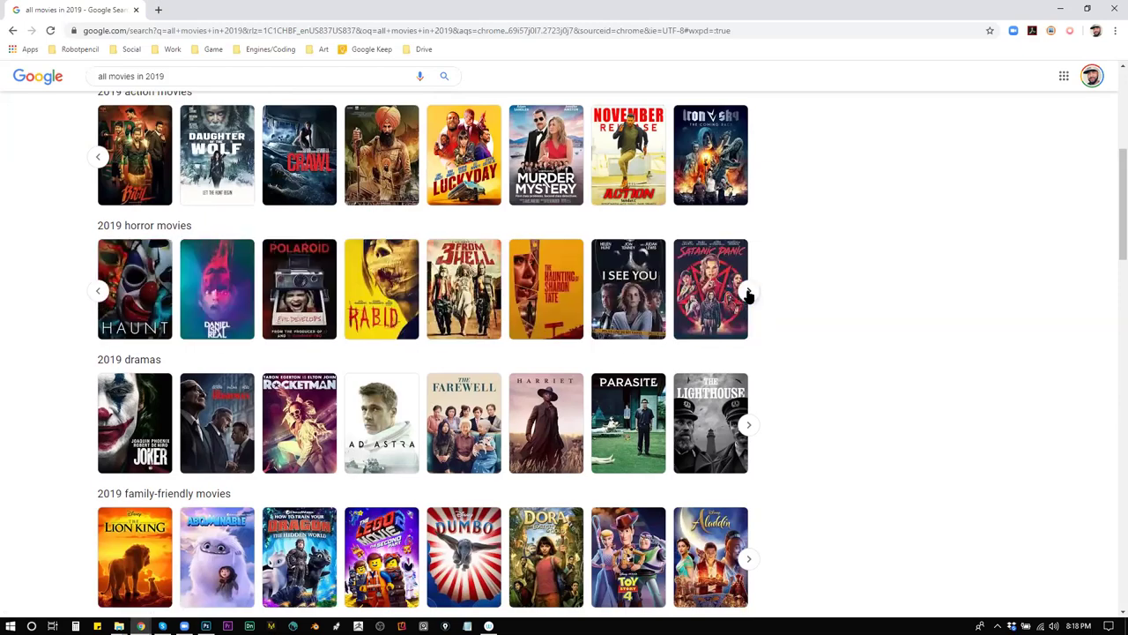
Look through the 2019 dramas, the remaining genre rows and the web results below, and return to the top of the page
{"action": "scroll", "coordinate": [748, 293], "scroll_direction": "down", "scroll_amount": 2}
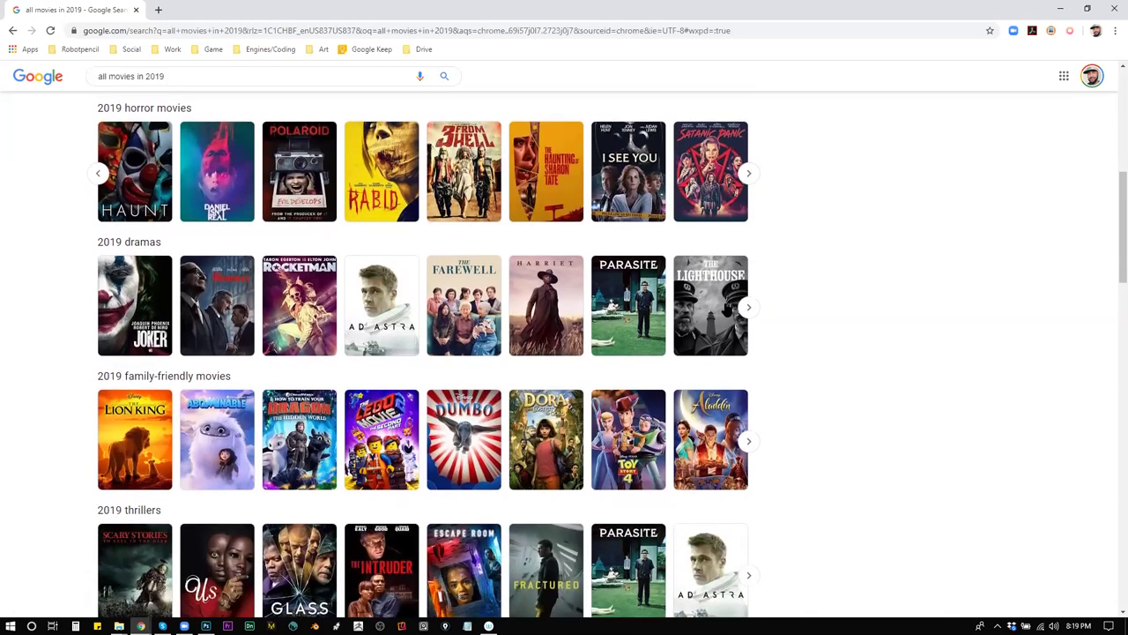
{"action": "left_click", "coordinate": [749, 308]}
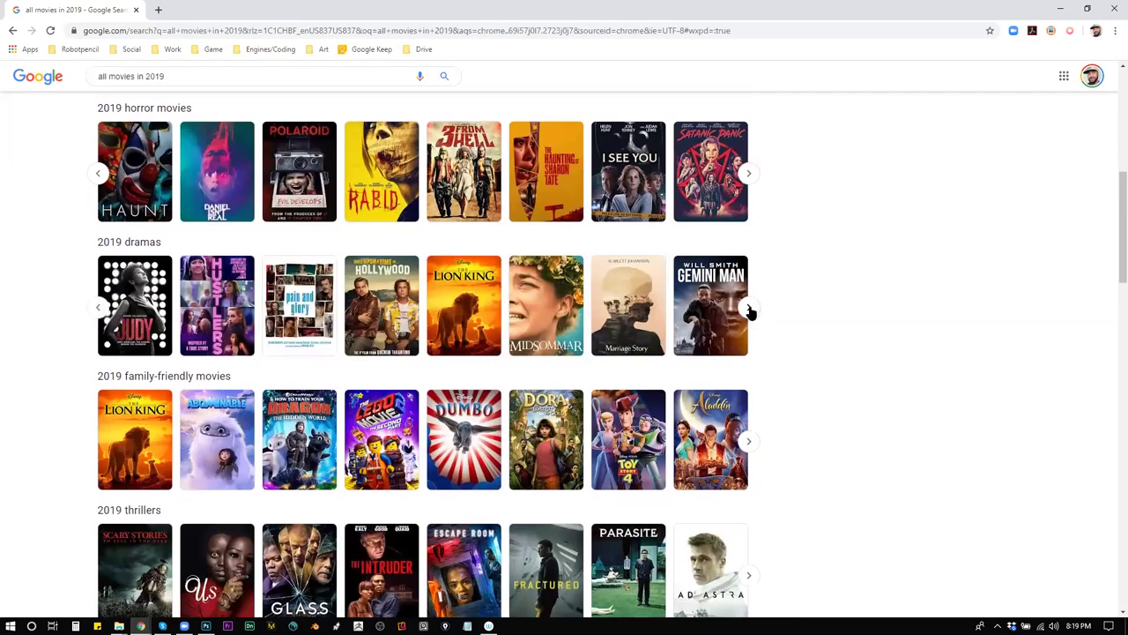
{"action": "left_click", "coordinate": [750, 310]}
{"action": "scroll", "coordinate": [749, 310], "scroll_direction": "down", "scroll_amount": 1}
{"action": "scroll", "coordinate": [743, 317], "scroll_direction": "down", "scroll_amount": 2}
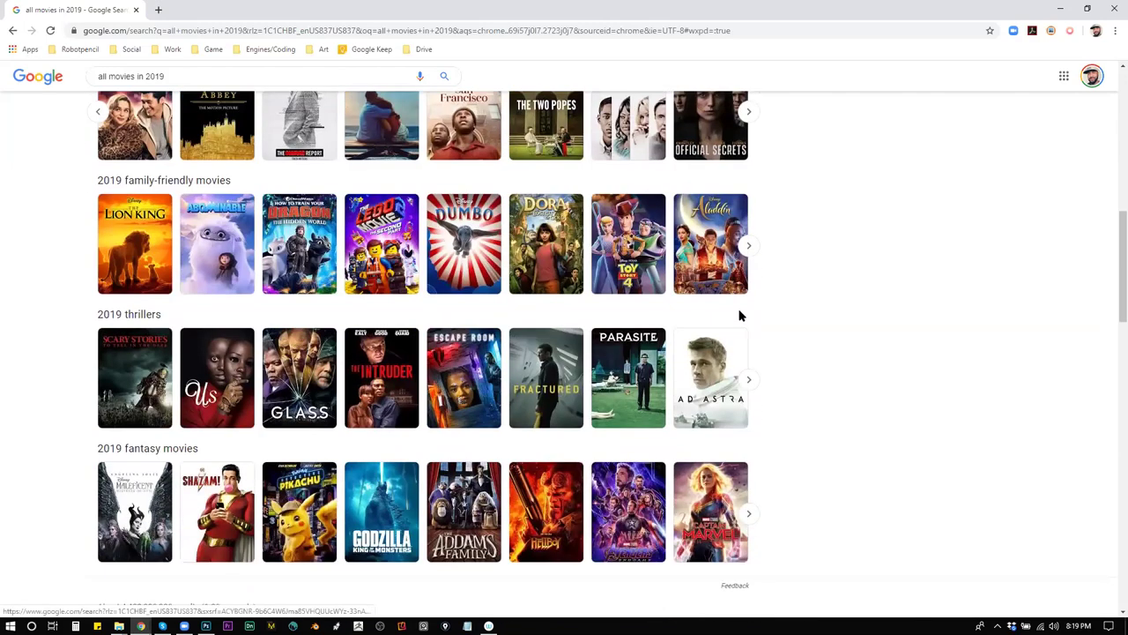
{"action": "scroll", "coordinate": [739, 320], "scroll_direction": "down", "scroll_amount": 1}
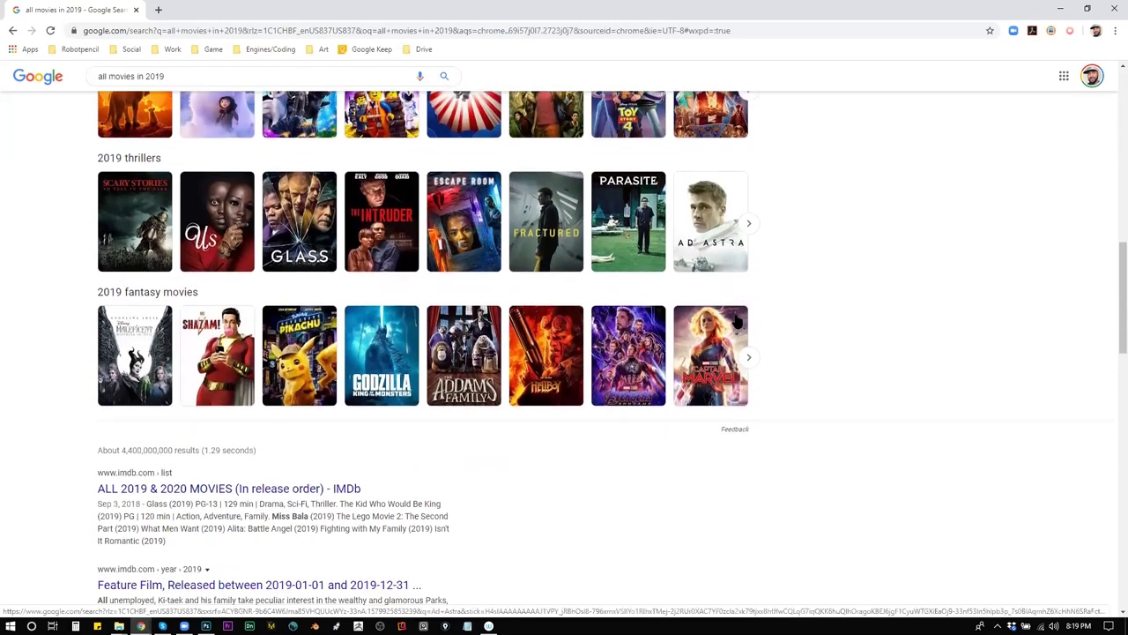
{"action": "scroll", "coordinate": [184, 393], "scroll_direction": "down", "scroll_amount": 1}
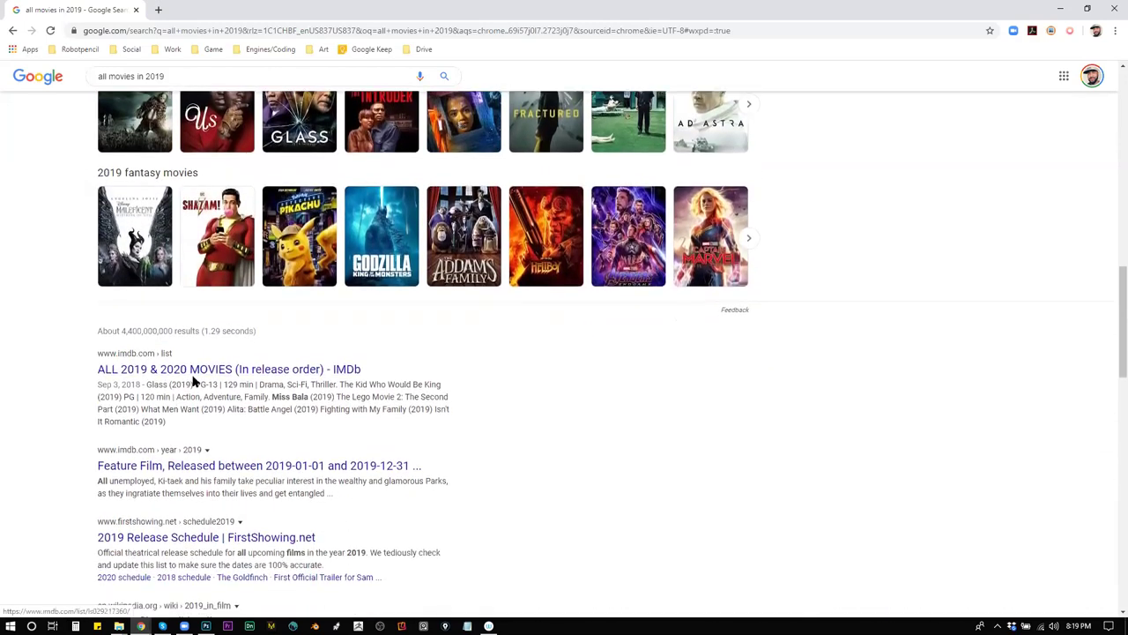
{"action": "scroll", "coordinate": [403, 370], "scroll_direction": "up", "scroll_amount": 3}
{"action": "scroll", "coordinate": [421, 368], "scroll_direction": "up", "scroll_amount": 8}
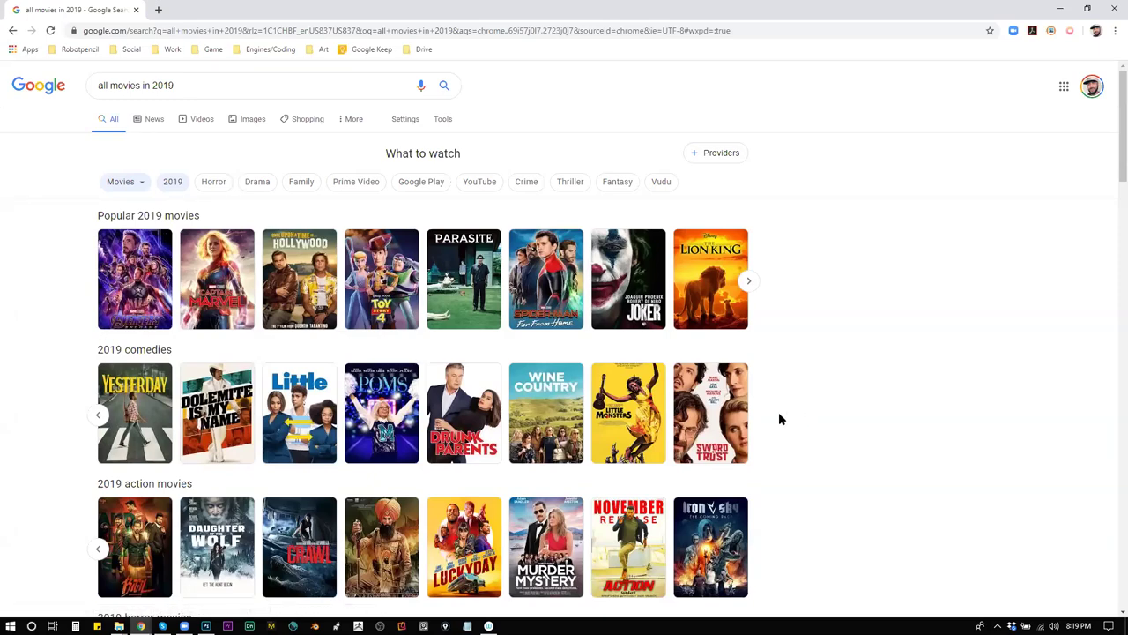
Switch back to Photoshop and repaint the robe's front folds and hip drape in sampled grey with an enlarged brush
{"action": "left_click", "coordinate": [1063, 11]}
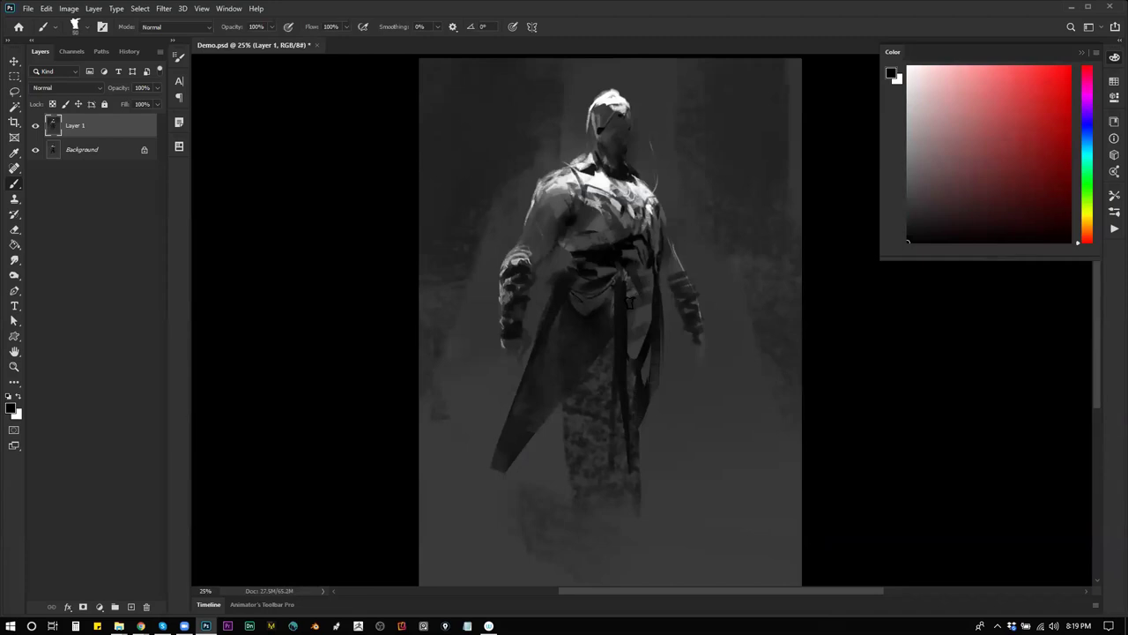
{"action": "left_click", "coordinate": [646, 311], "text": "alt"}
{"action": "key", "text": "ctrl+z"}
{"action": "key", "text": "bracketright"}
{"action": "key", "text": "bracketright"}
{"action": "key", "text": "bracketright"}
{"action": "left_click_drag", "start_coordinate": [646, 292], "coordinate": [647, 406]}
{"action": "left_click_drag", "start_coordinate": [631, 314], "coordinate": [622, 405]}
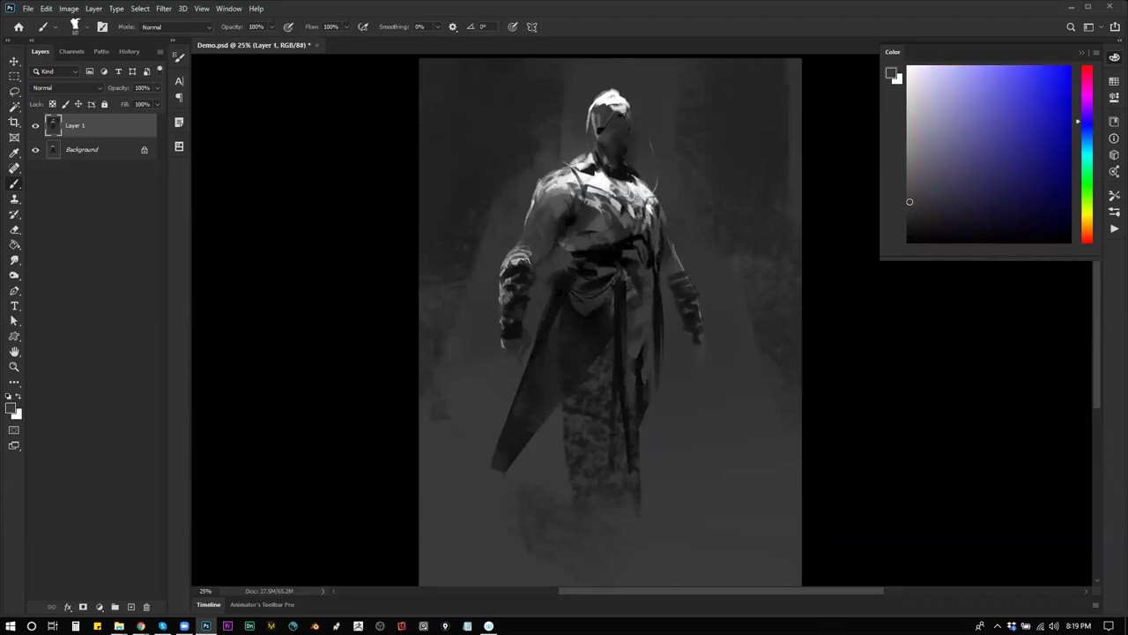
{"action": "left_click_drag", "start_coordinate": [564, 308], "coordinate": [608, 284]}
Paint near-white highlights along the shoulders and rework the collar and chest folds with sampled greys
{"action": "left_click", "coordinate": [564, 185], "text": "alt"}
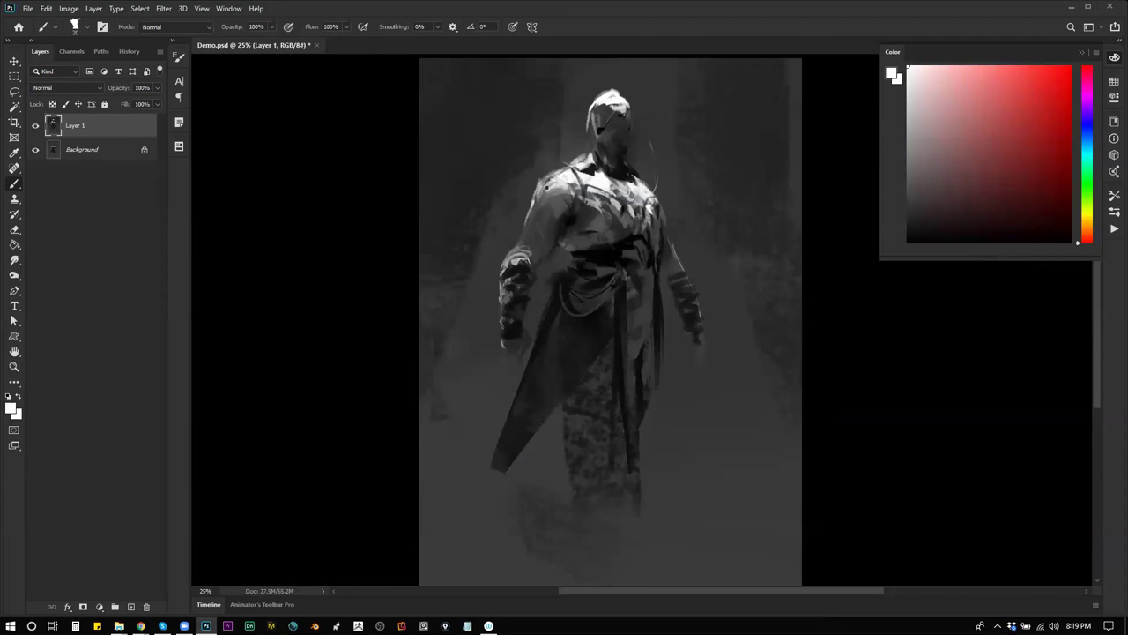
{"action": "left_click_drag", "start_coordinate": [648, 188], "coordinate": [660, 211]}
{"action": "left_click", "coordinate": [578, 163], "text": "alt"}
{"action": "left_click", "coordinate": [597, 152], "text": "alt"}
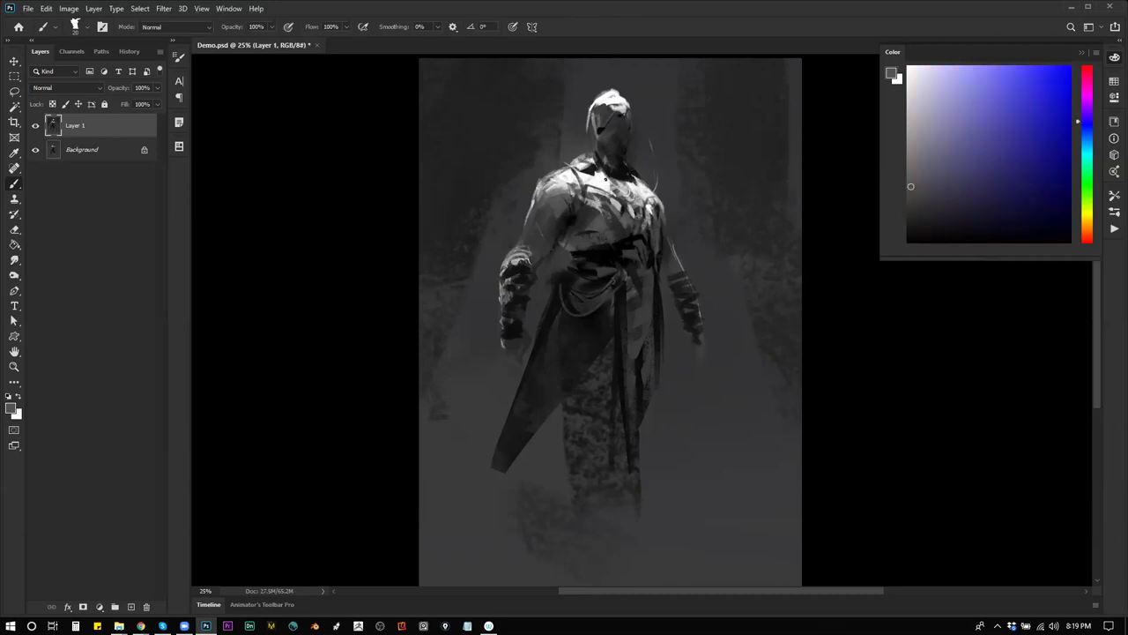
{"action": "left_click_drag", "start_coordinate": [630, 193], "coordinate": [606, 251]}
Sample a mid grey from the face, enlarge the brush to 100 px, and brush texture over the robe's front folds
{"action": "scroll", "coordinate": [587, 187], "scroll_direction": "up", "scroll_amount": 1}
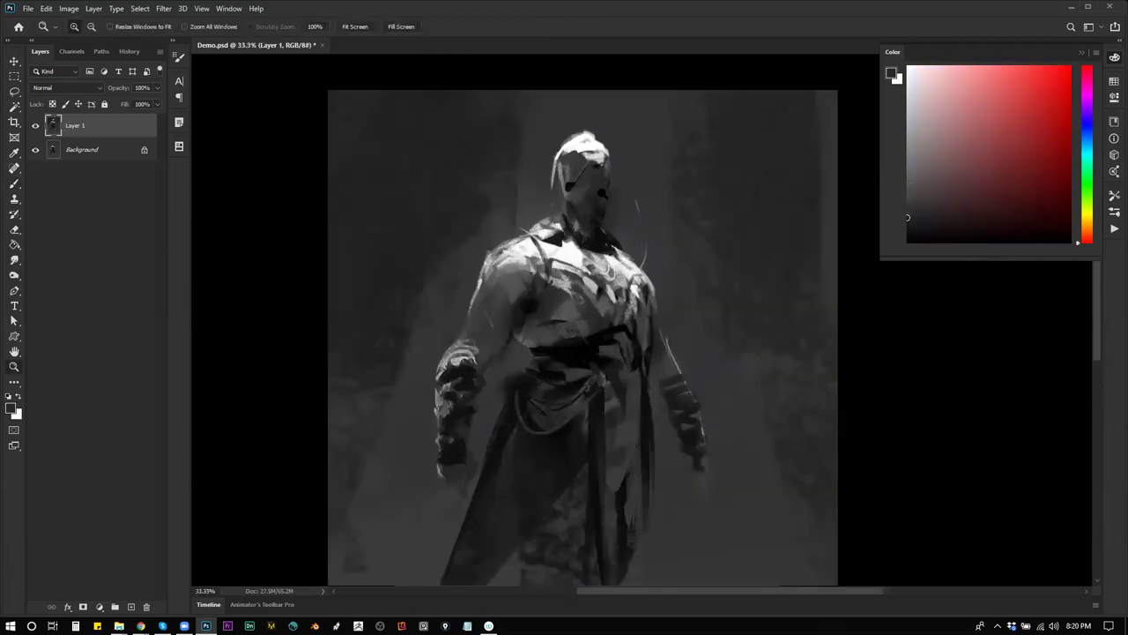
{"action": "left_click", "coordinate": [578, 196], "text": "alt"}
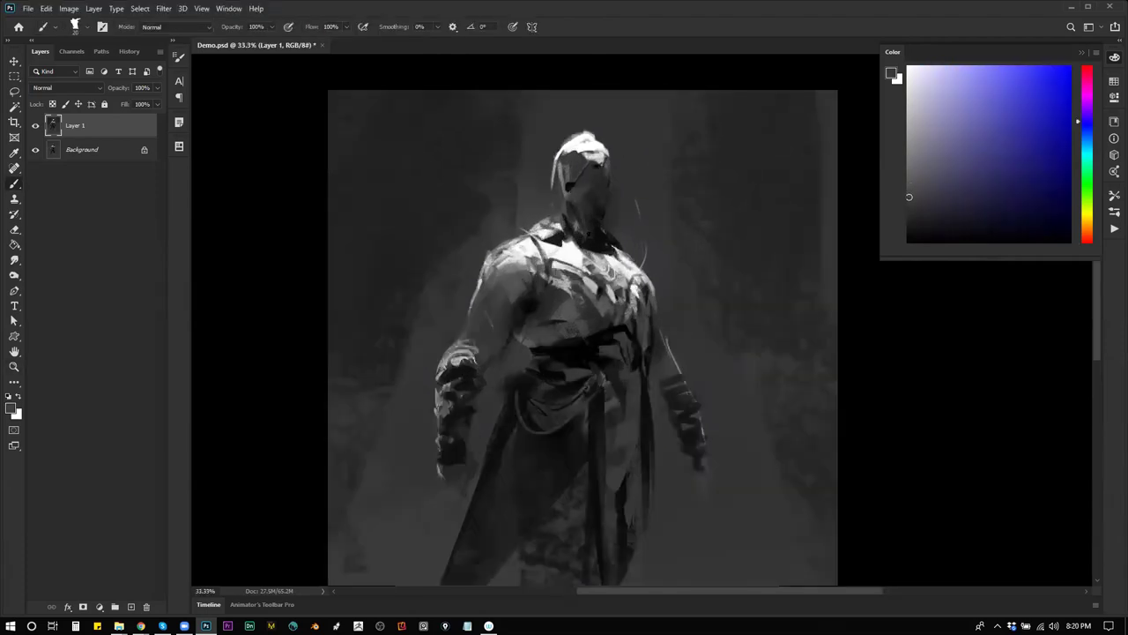
{"action": "key", "text": "]"}
{"action": "key", "text": "]"}
{"action": "key", "text": "]"}
{"action": "key", "text": "]"}
{"action": "key", "text": "]"}
{"action": "key", "text": "]"}
{"action": "key", "text": "]"}
{"action": "key", "text": "]"}
{"action": "key", "text": "]"}
{"action": "key", "text": "]"}
{"action": "key", "text": "]"}
{"action": "key", "text": "]"}
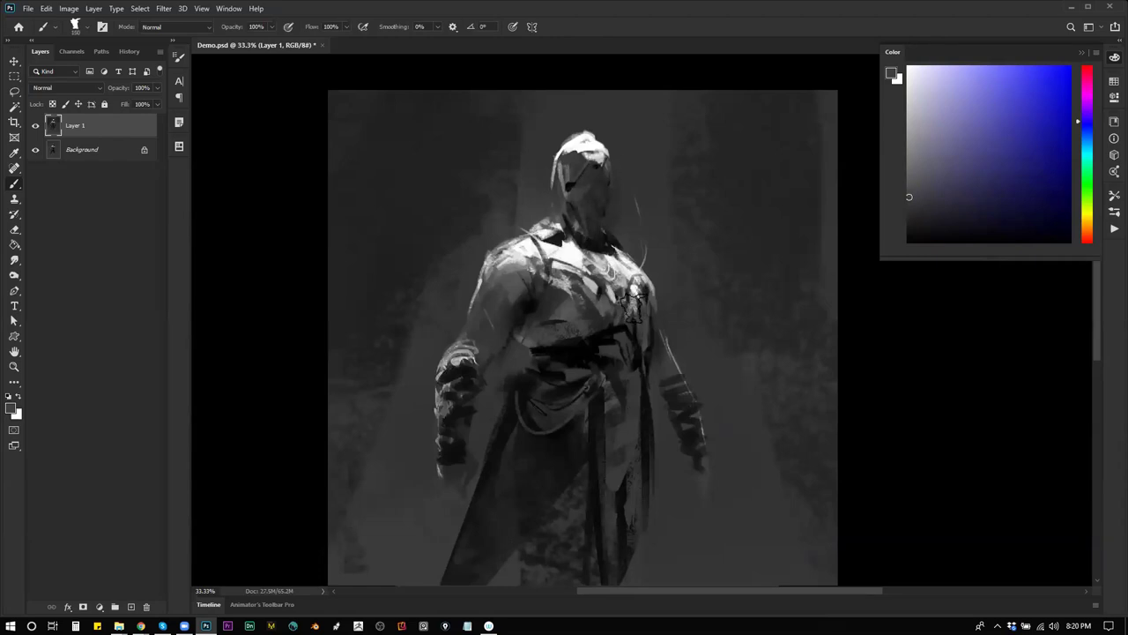
Reduce the brush to 70 px and paint hood cloth beside the head down to the shoulder, using black and a sampled grey
{"action": "left_click", "coordinate": [565, 161], "text": "alt"}
{"action": "key", "text": "["}
{"action": "key", "text": "bracketleft"}
{"action": "key", "text": "bracketleft"}
{"action": "key", "text": "bracketleft"}
{"action": "key", "text": "bracketleft"}
{"action": "key", "text": "d"}
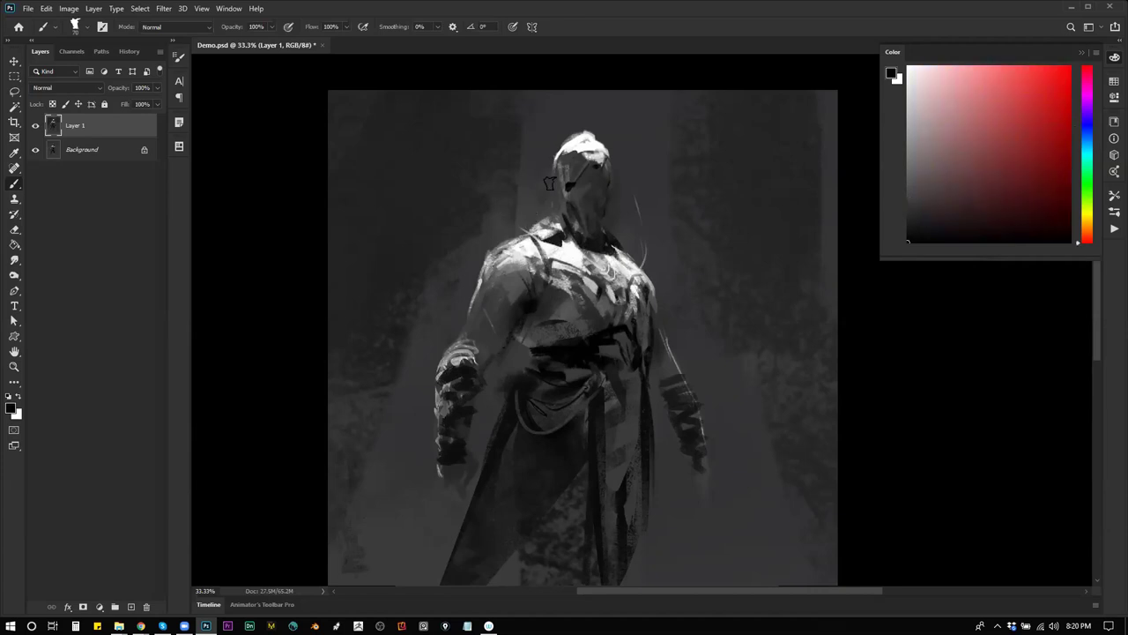
{"action": "left_click", "coordinate": [556, 177], "text": "alt"}
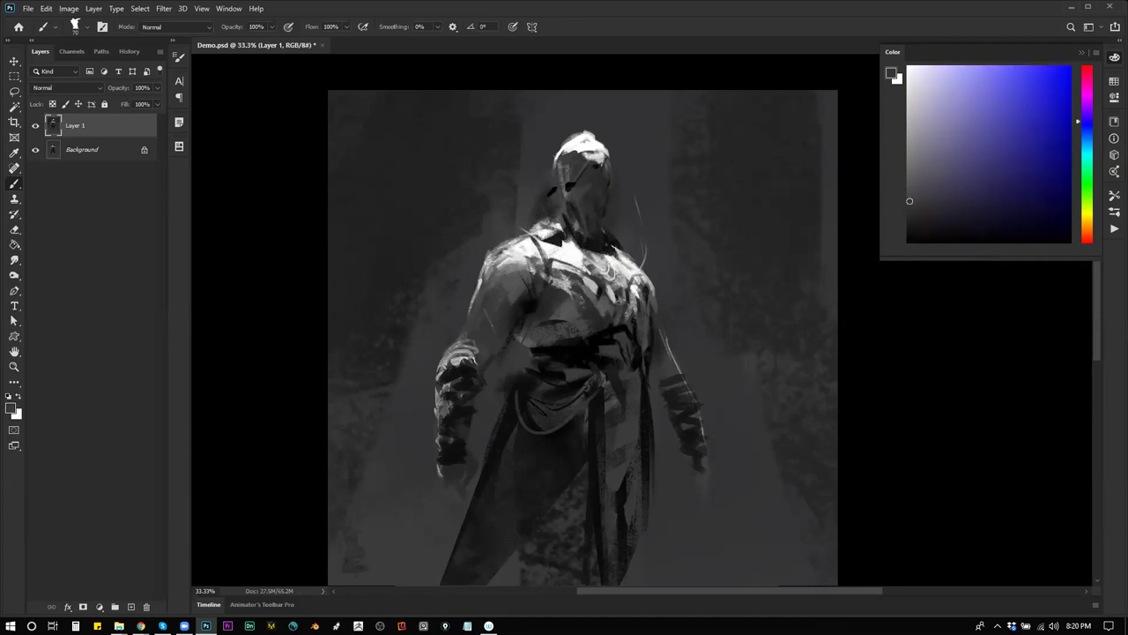
Reshape the hood's crown and far edge with sampled white and grey, reduce the brush, and undo the last edge stroke
{"action": "left_click", "coordinate": [586, 139], "text": "alt"}
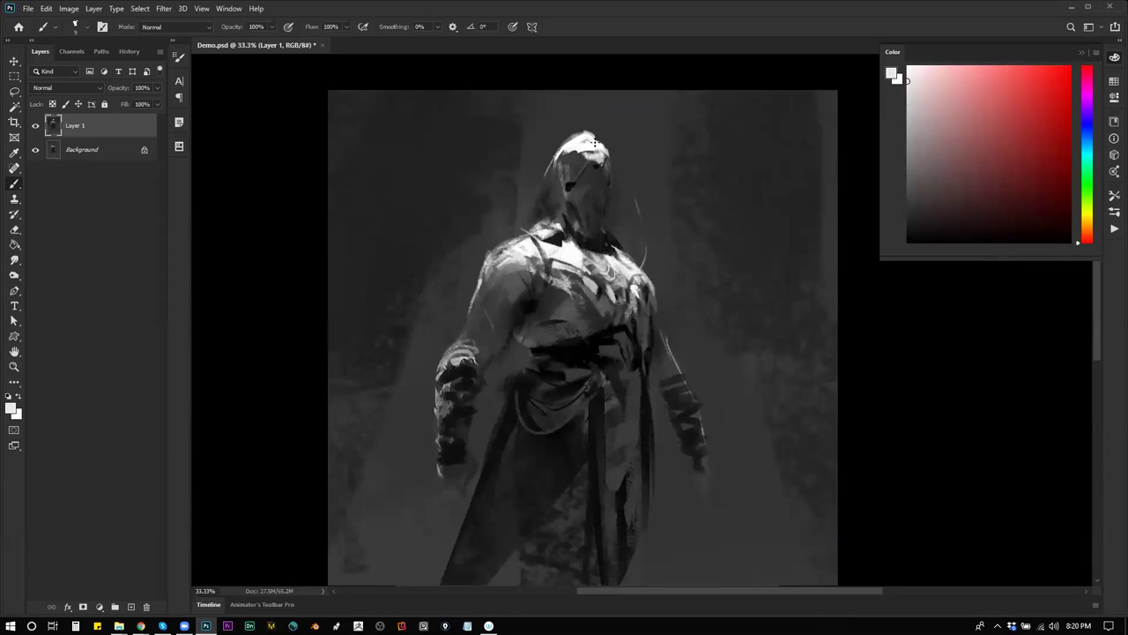
{"action": "left_click", "coordinate": [570, 125], "text": "alt"}
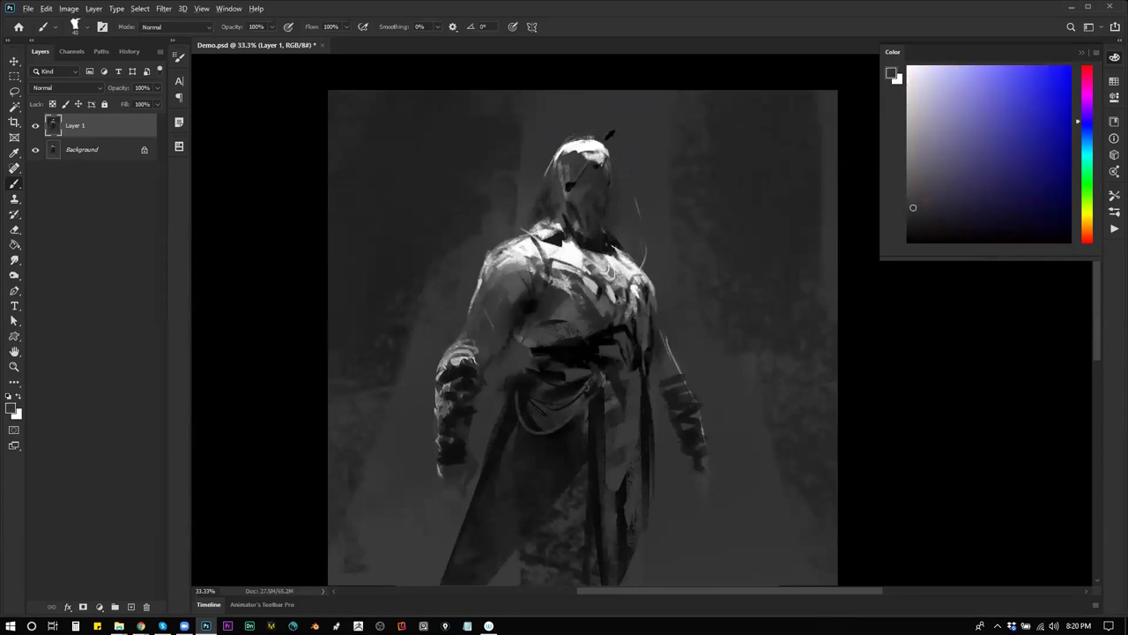
{"action": "left_click", "coordinate": [609, 171], "text": "alt"}
{"action": "key", "text": "bracketleft"}
{"action": "key", "text": "bracketleft"}
{"action": "key", "text": "bracketleft"}
{"action": "key", "text": "bracketleft"}
{"action": "key", "text": "bracketleft"}
{"action": "left_click_drag", "start_coordinate": [610, 158], "coordinate": [627, 236]}
{"action": "key", "text": "ctrl+z"}
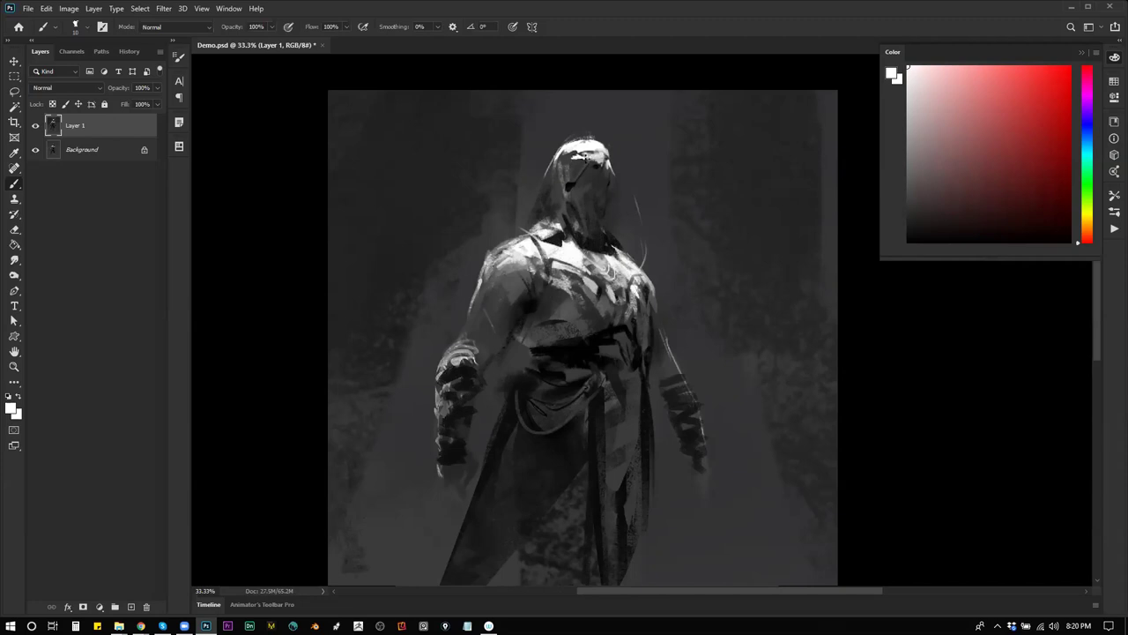
Sample dark greys from the hooded face, enlarge the brush to 45 px, and rework the brow shadow under the hood's highlight
{"action": "left_click", "coordinate": [581, 156], "text": "alt"}
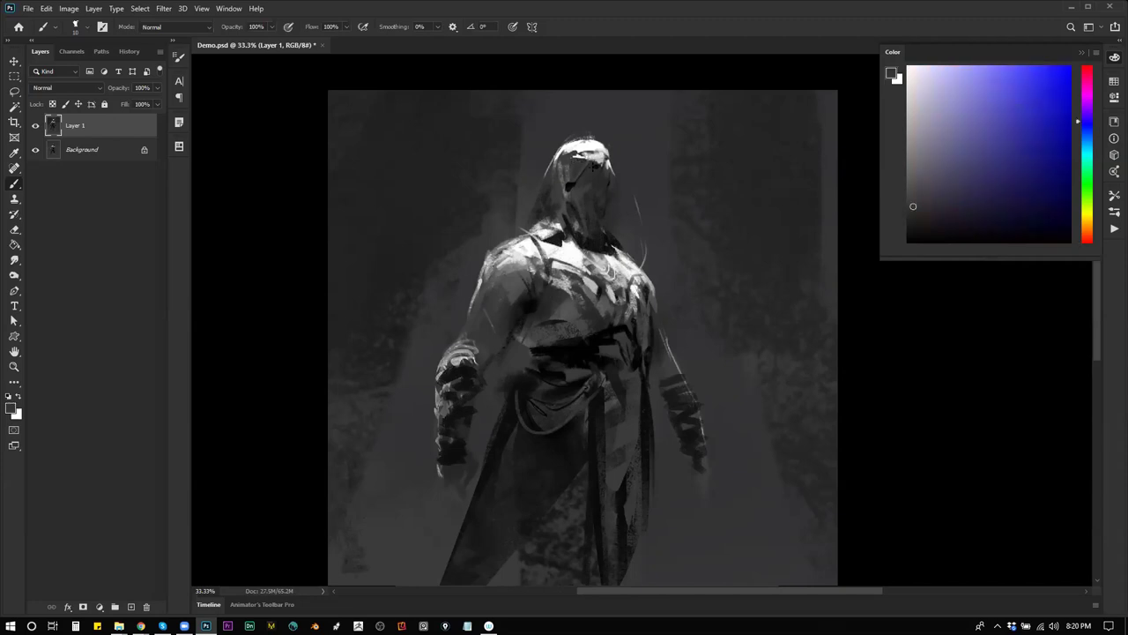
{"action": "left_click", "coordinate": [590, 161], "text": "alt"}
{"action": "key", "text": "bracketright"}
{"action": "key", "text": "bracketright"}
{"action": "key", "text": "bracketright"}
{"action": "key", "text": "bracketright"}
{"action": "key", "text": "bracketright"}
{"action": "key", "text": "bracketright"}
{"action": "key", "text": "bracketright"}
Refine the neck shadow and the hood's lower edge at the near shoulder with sampled black and light grey, reducing the brush
{"action": "left_click", "coordinate": [597, 206], "text": "alt"}
{"action": "left_click", "coordinate": [595, 232], "text": "alt"}
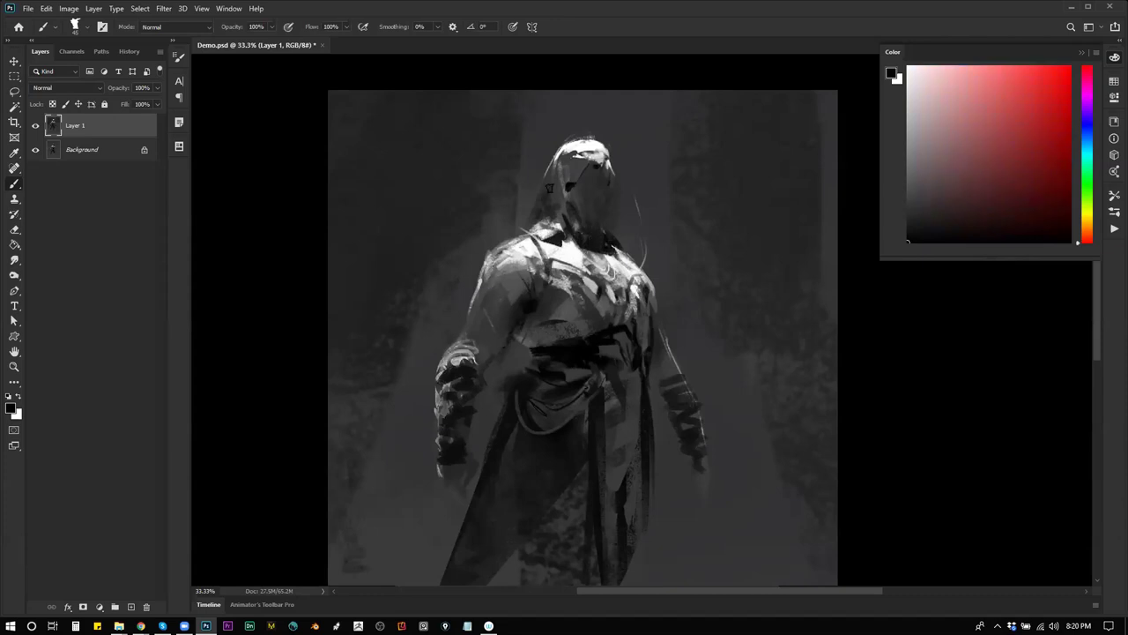
{"action": "left_click", "coordinate": [538, 227], "text": "alt"}
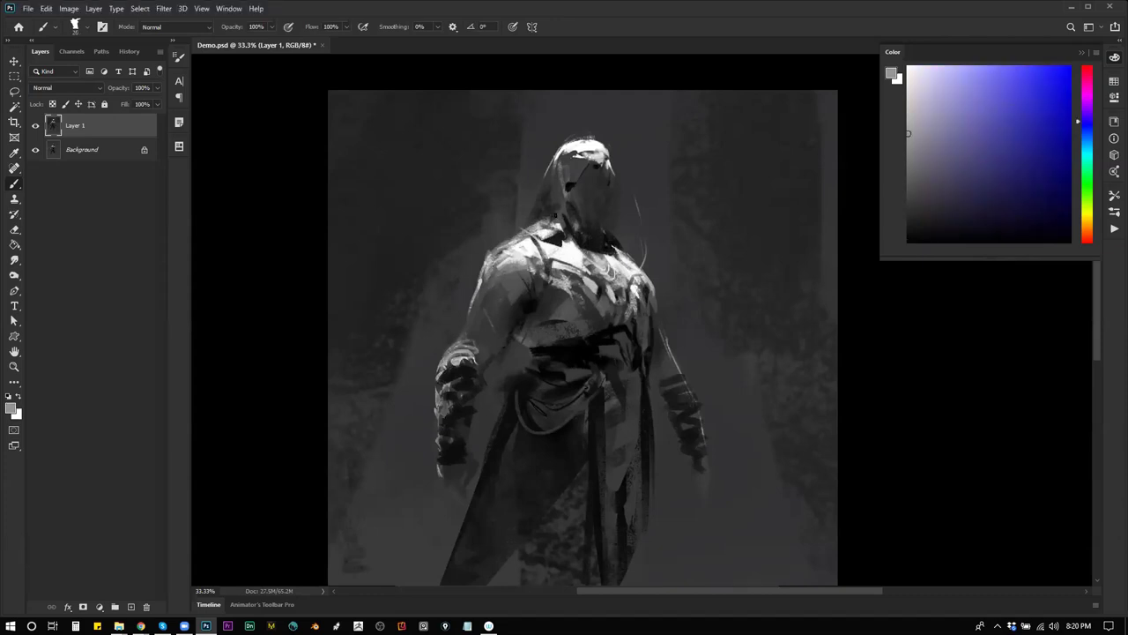
{"action": "key", "text": "bracketleft"}
Mirror the canvas horizontally, sample a tone from the far shoulder, paint down its outer edge, and enlarge the brush
{"action": "key", "text": "z"}
{"action": "left_click", "coordinate": [651, 307], "text": "alt"}
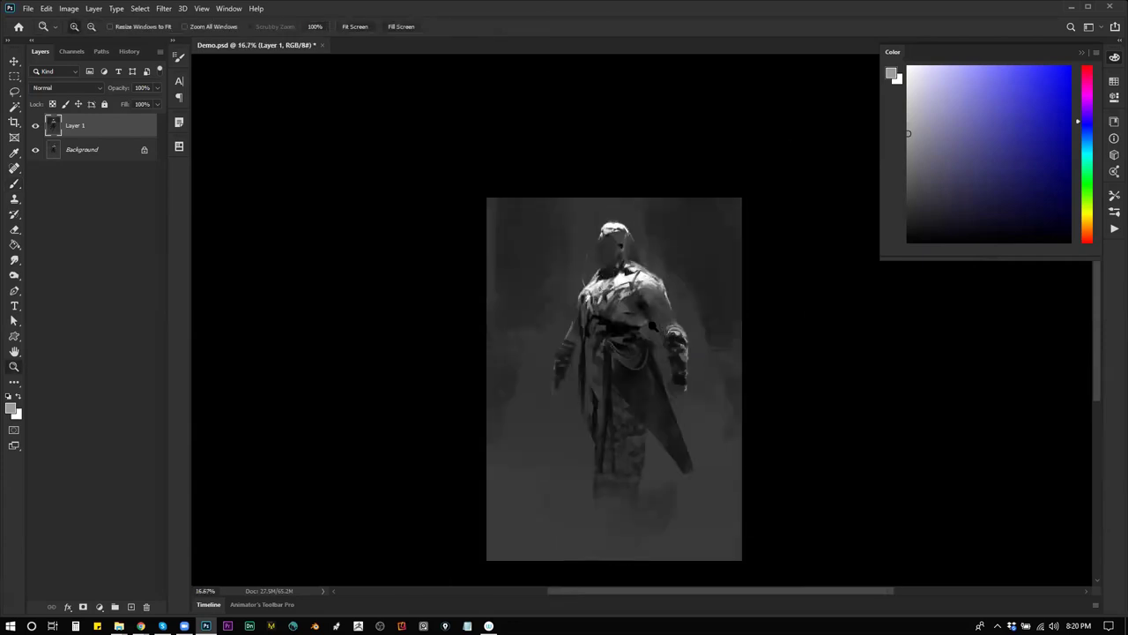
{"action": "left_click", "coordinate": [650, 326]}
{"action": "left_click", "coordinate": [650, 326]}
{"action": "key", "text": "b"}
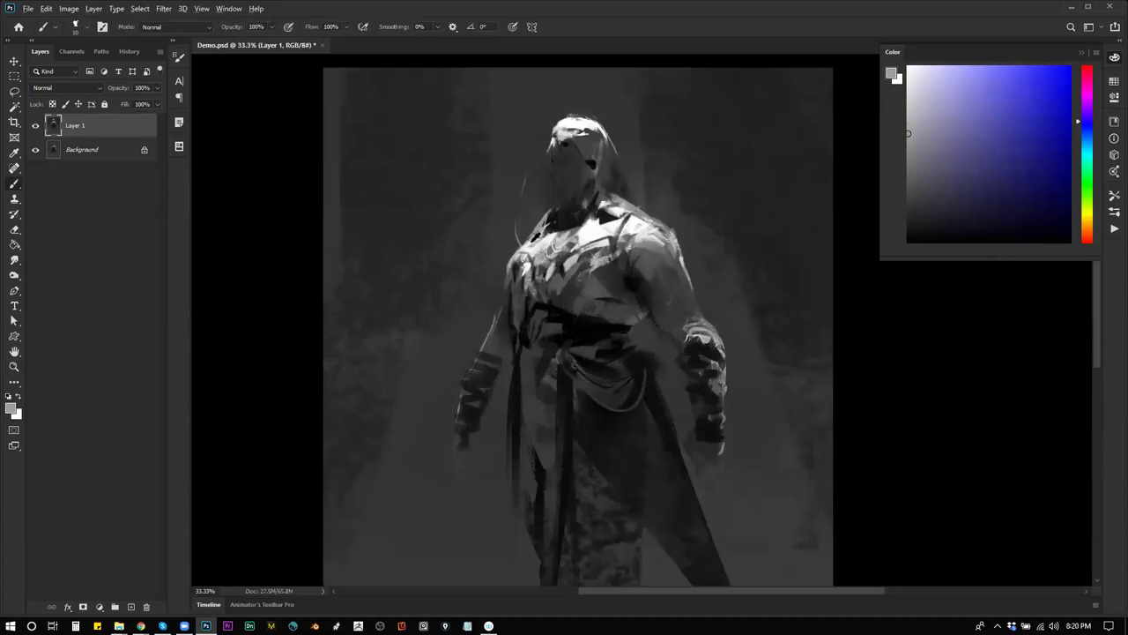
{"action": "left_click", "coordinate": [531, 236], "text": "alt"}
{"action": "left_click_drag", "start_coordinate": [531, 234], "coordinate": [503, 296]}
{"action": "key", "text": "]"}
{"action": "key", "text": "]"}
{"action": "key", "text": "]"}
{"action": "key", "text": "]"}
{"action": "key", "text": "]"}
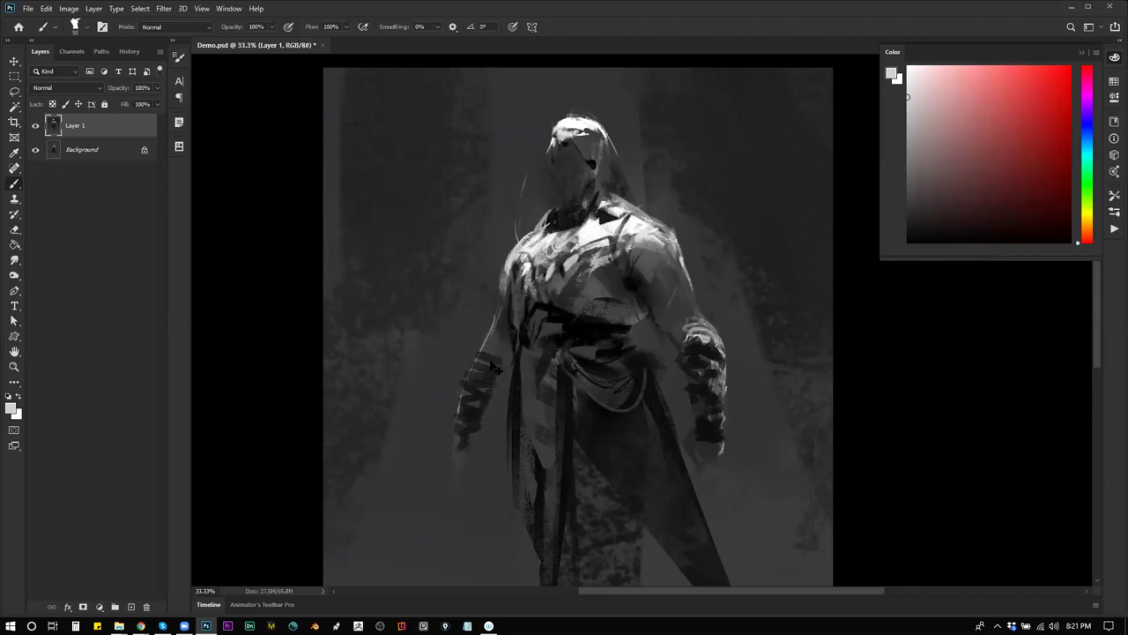
Blend the near shoulder, upper arm and lower chest folds with light and mid greys sampled from the clothing
{"action": "left_click", "coordinate": [506, 281], "text": "alt"}
{"action": "left_click_drag", "start_coordinate": [635, 247], "coordinate": [654, 246]}
{"action": "left_click", "coordinate": [651, 251], "text": "alt"}
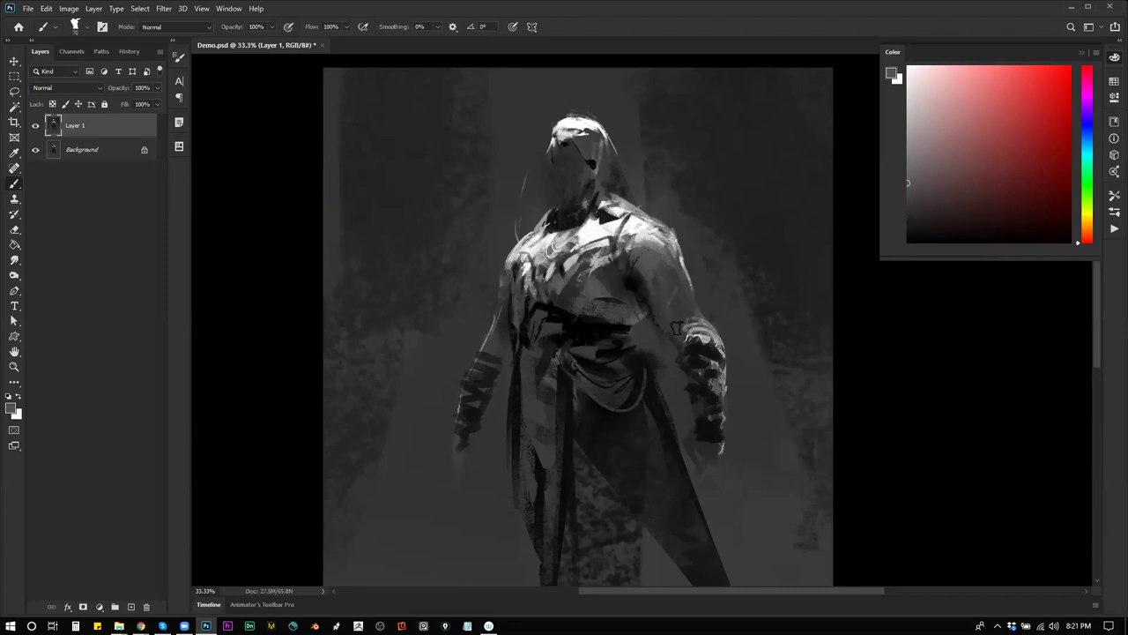
{"action": "left_click", "coordinate": [663, 274], "text": "alt"}
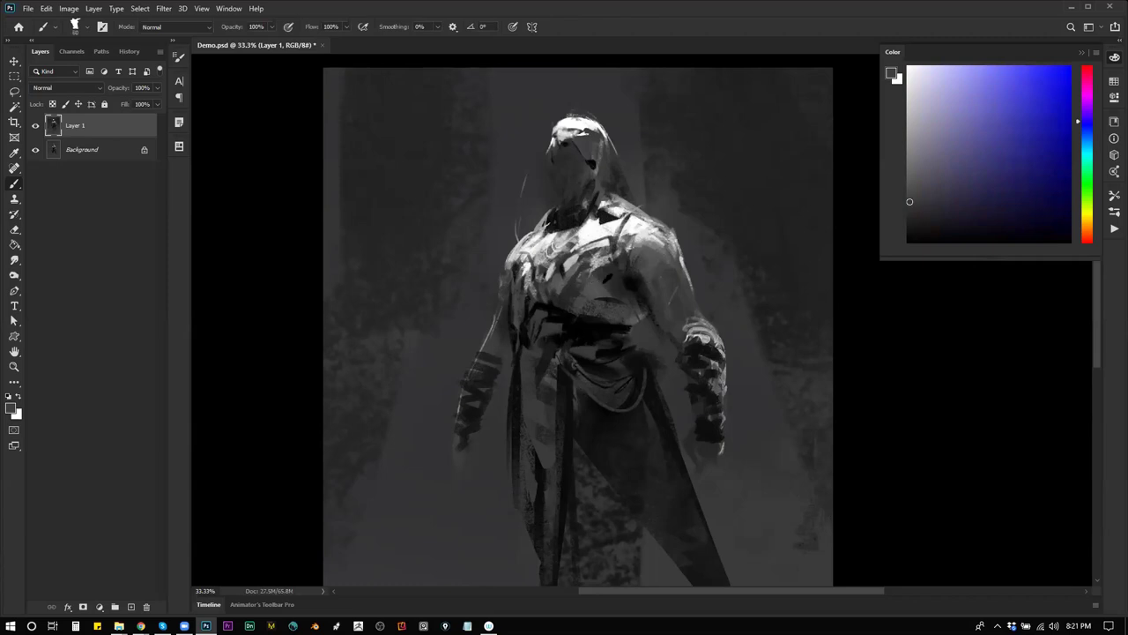
{"action": "left_click", "coordinate": [609, 276], "text": "alt"}
{"action": "left_click", "coordinate": [604, 295], "text": "alt"}
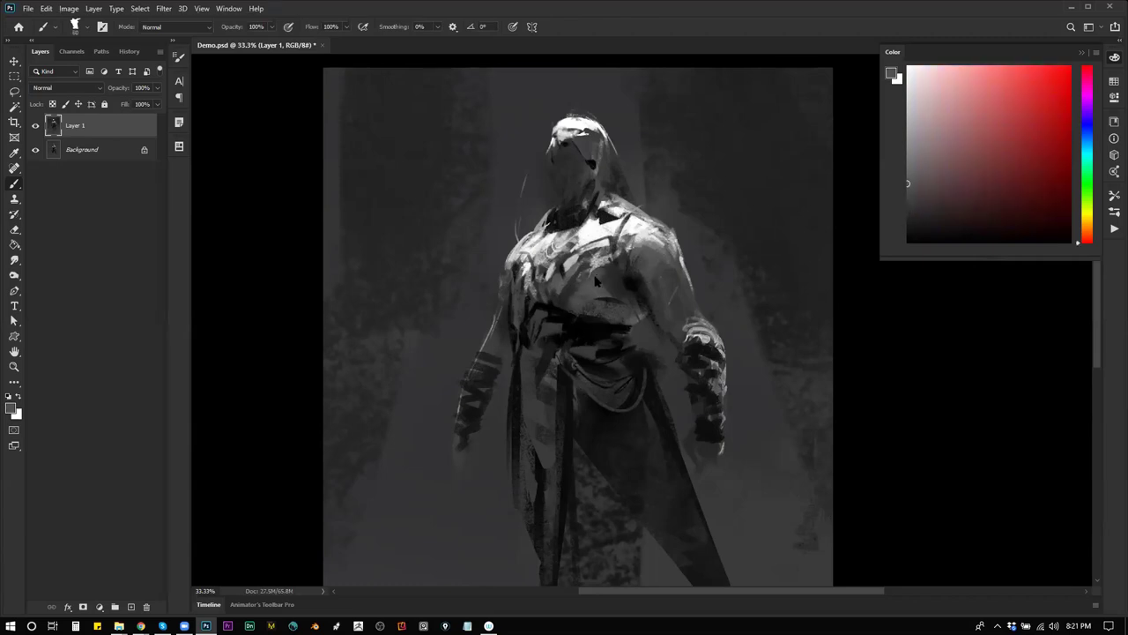
{"action": "left_click_drag", "start_coordinate": [596, 299], "coordinate": [574, 295]}
{"action": "left_click", "coordinate": [609, 278], "text": "alt"}
{"action": "left_click", "coordinate": [598, 282], "text": "alt"}
Flip the canvas back and shade the near sleeve around the elbow at 45 px with a sampled dark grey
{"action": "key", "text": "z"}
{"action": "left_click", "coordinate": [618, 349], "text": "alt"}
{"action": "left_click", "coordinate": [618, 349], "text": "alt"}
{"action": "left_click", "coordinate": [618, 349], "text": "alt"}
{"action": "key", "text": "ctrl+shift+h"}
{"action": "left_click", "coordinate": [640, 360]}
{"action": "left_click", "coordinate": [640, 296]}
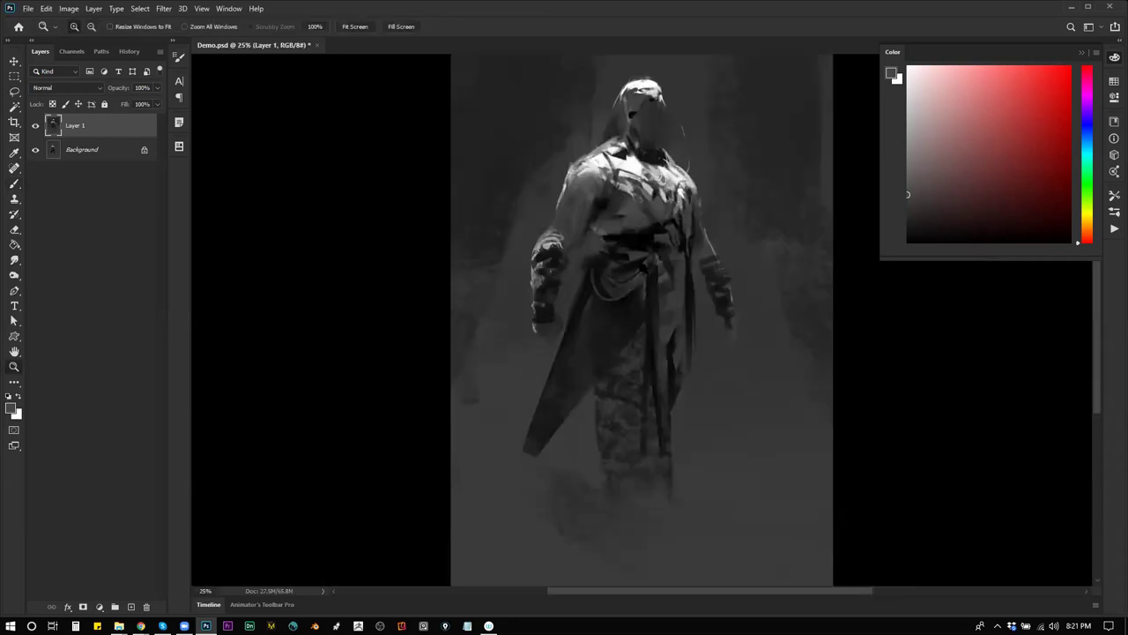
{"action": "left_click_drag", "start_coordinate": [600, 220], "coordinate": [564, 245]}
{"action": "left_click", "coordinate": [563, 256]}
{"action": "key", "text": "b"}
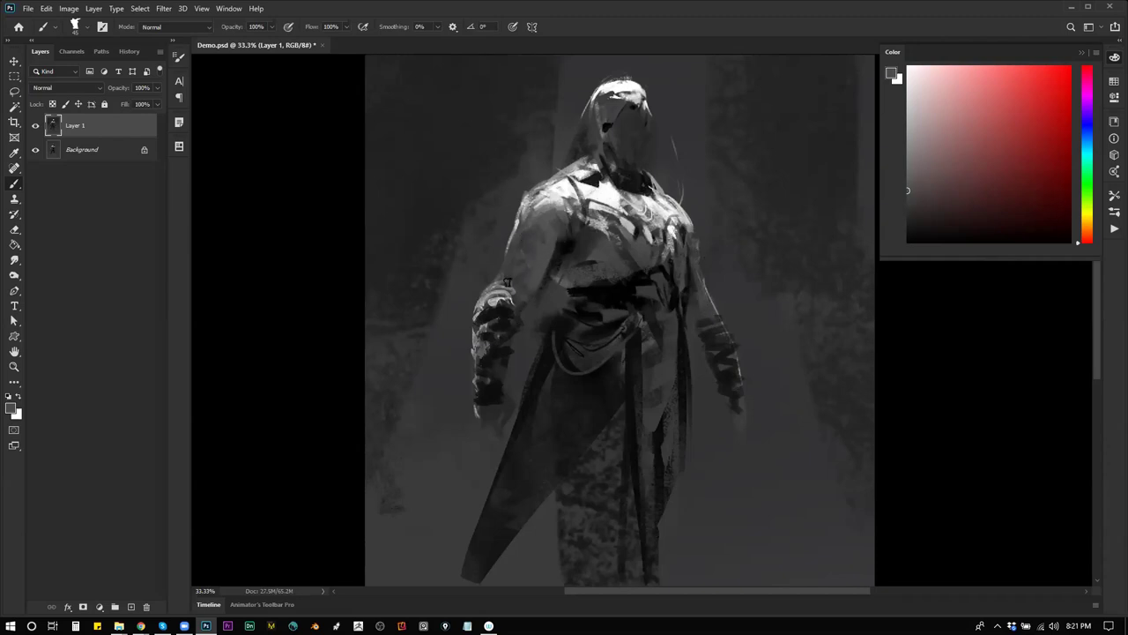
{"action": "left_click", "coordinate": [546, 300], "text": "alt"}
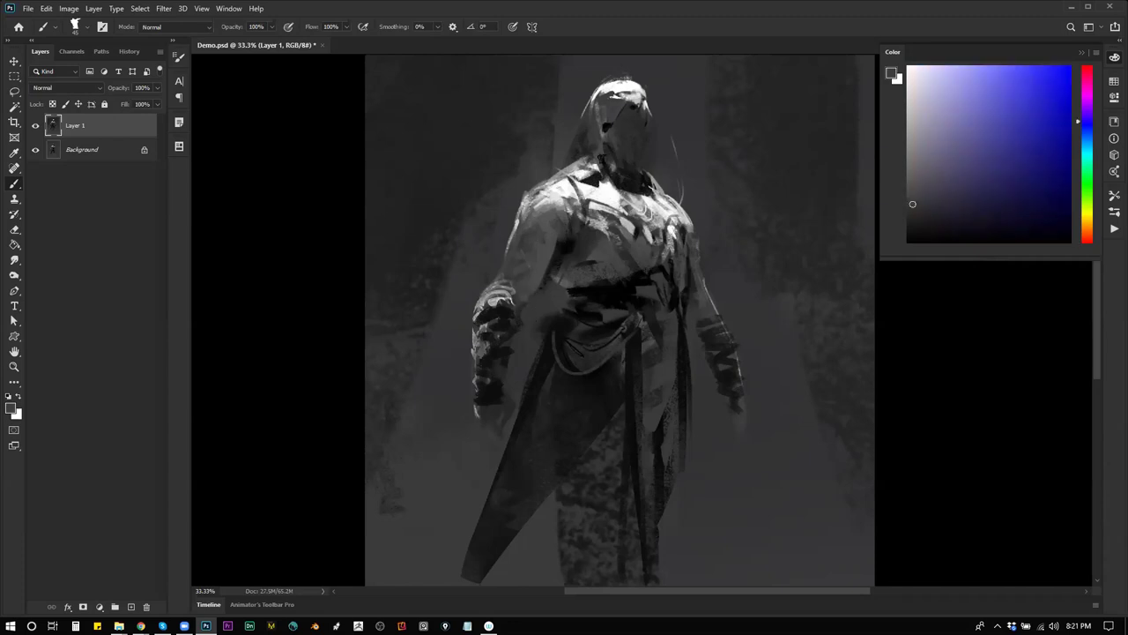
Sample near-black from the neck and belt, and paint dark accents below the collar and above the belt
{"action": "left_click", "coordinate": [620, 178], "text": "alt"}
{"action": "left_click", "coordinate": [623, 184], "text": "alt"}
{"action": "left_click_drag", "start_coordinate": [634, 196], "coordinate": [654, 214]}
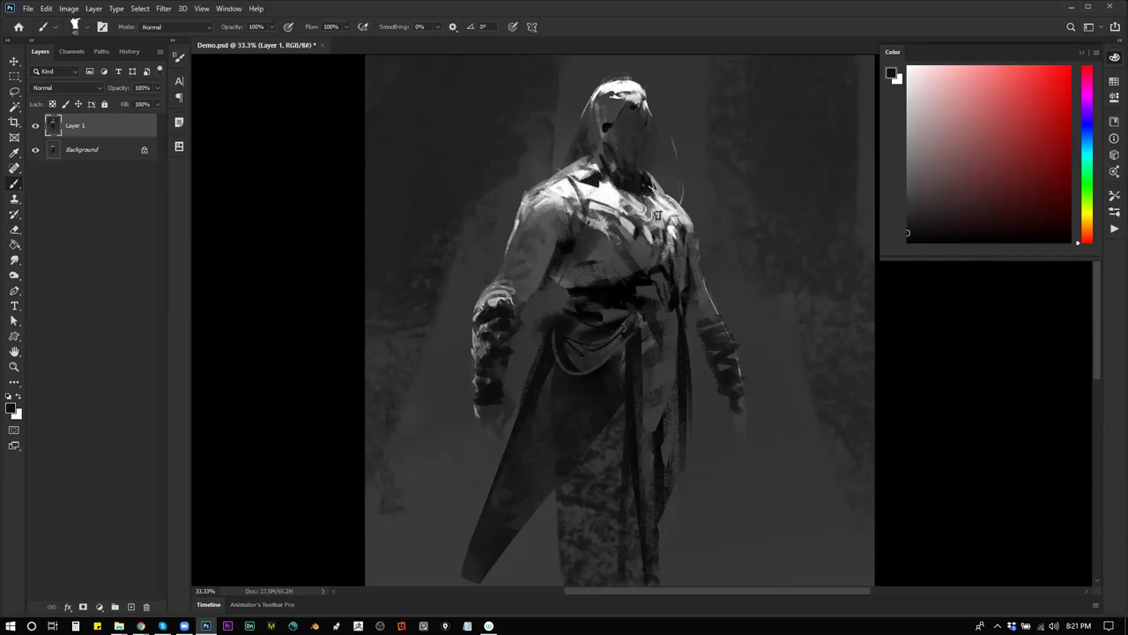
{"action": "left_click", "coordinate": [636, 281], "text": "alt"}
{"action": "mouse_move", "coordinate": [631, 269]}
{"action": "left_mouse_down"}
{"action": "mouse_move", "coordinate": [605, 275]}
{"action": "mouse_move", "coordinate": [620, 275]}
{"action": "left_mouse_up"}
Choose another brush from the Standard brush set and paint near-white highlights across the near shoulder and chest
{"action": "right_click", "coordinate": [731, 369]}
{"action": "left_click", "coordinate": [781, 253]}
{"action": "double_click", "coordinate": [842, 252]}
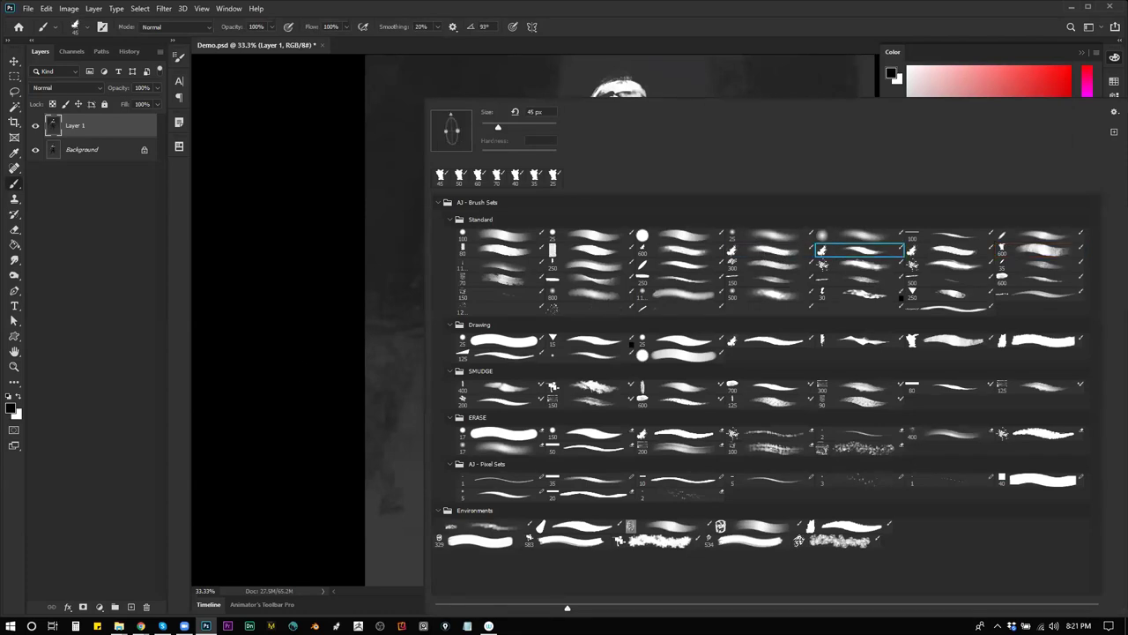
{"action": "key", "text": "x"}
{"action": "left_click_drag", "start_coordinate": [550, 206], "coordinate": [584, 208]}
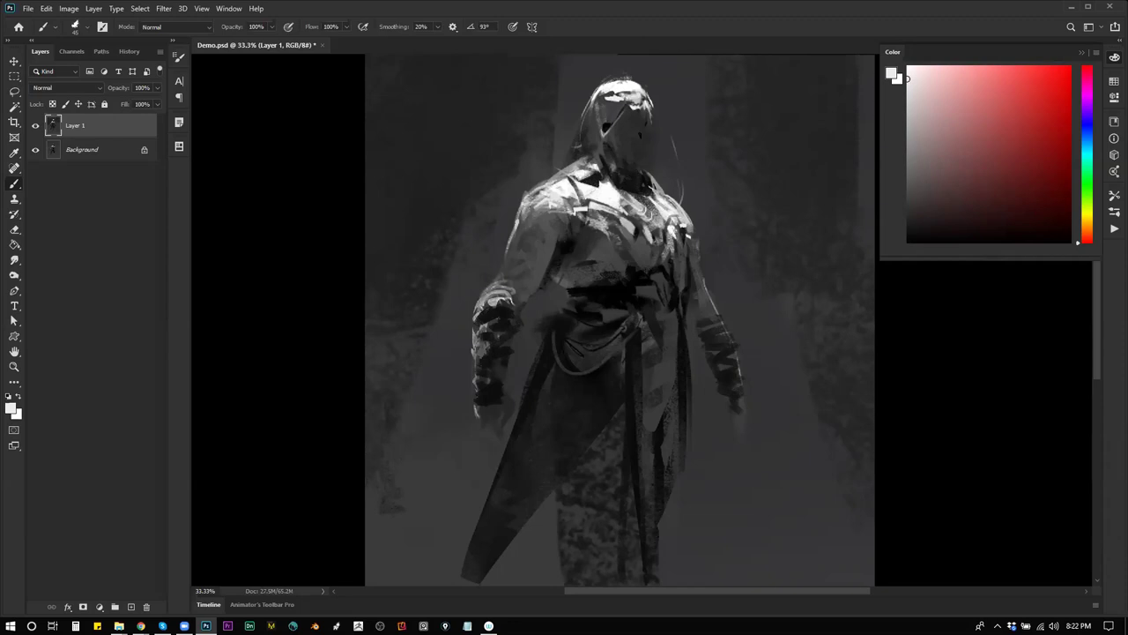
Paint light strokes down both sides of the hood on the mirrored canvas, flip it back, and refine the brow with sampled tones
{"action": "key", "text": "ctrl+shift+h"}
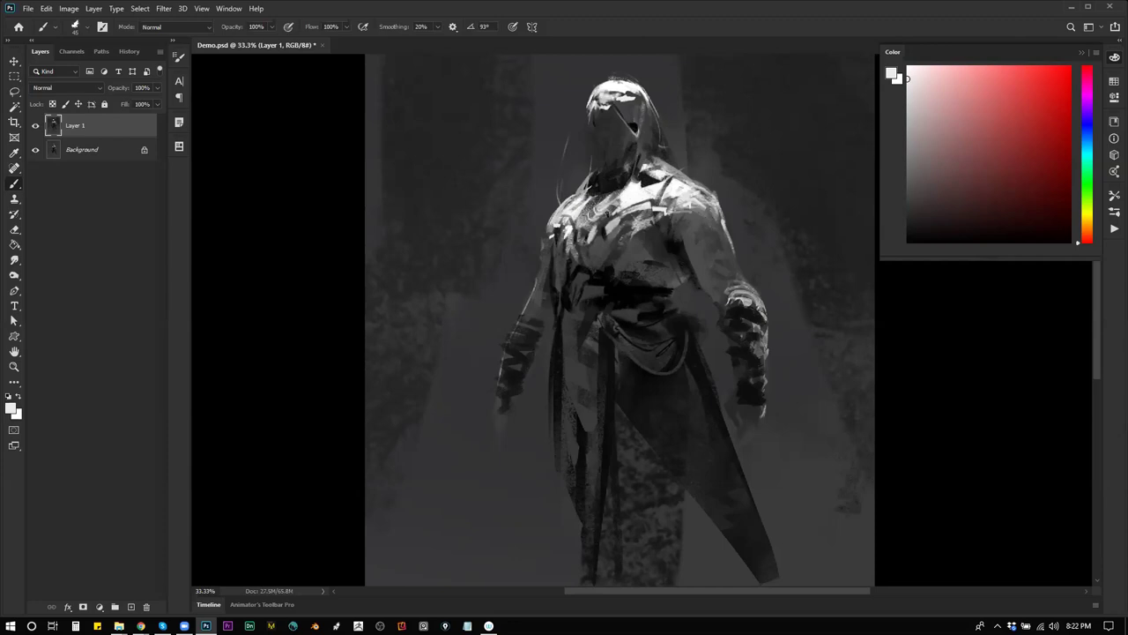
{"action": "left_click_drag", "start_coordinate": [593, 154], "coordinate": [589, 201]}
{"action": "left_click_drag", "start_coordinate": [662, 135], "coordinate": [642, 91]}
{"action": "key", "text": "ctrl+shift+h"}
{"action": "left_click", "coordinate": [635, 117], "text": "alt"}
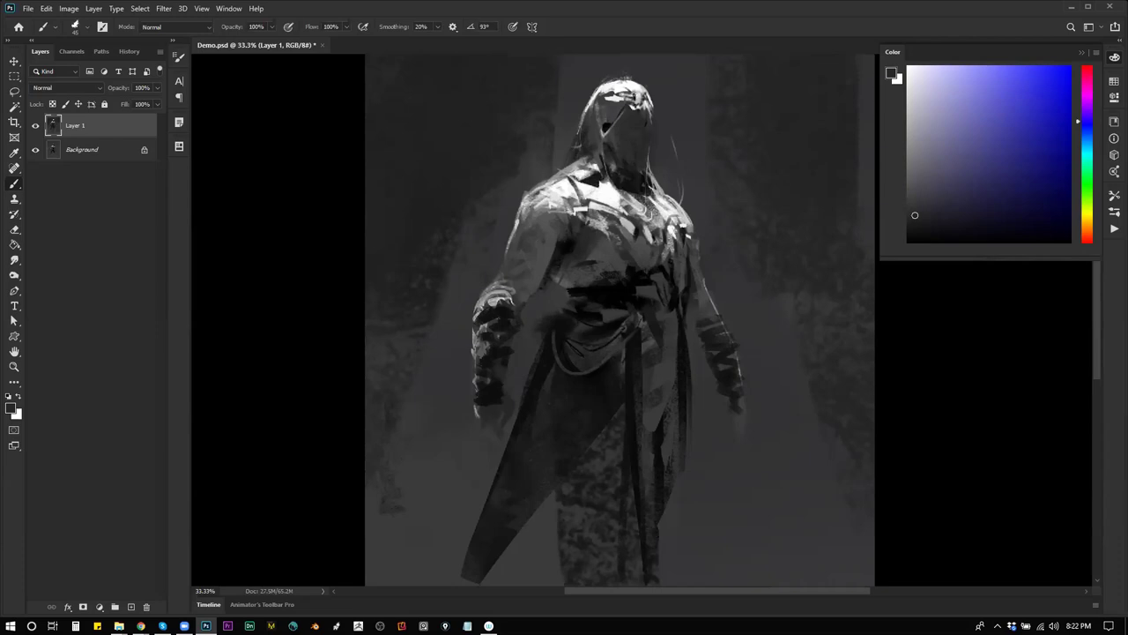
{"action": "left_click", "coordinate": [636, 93], "text": "alt"}
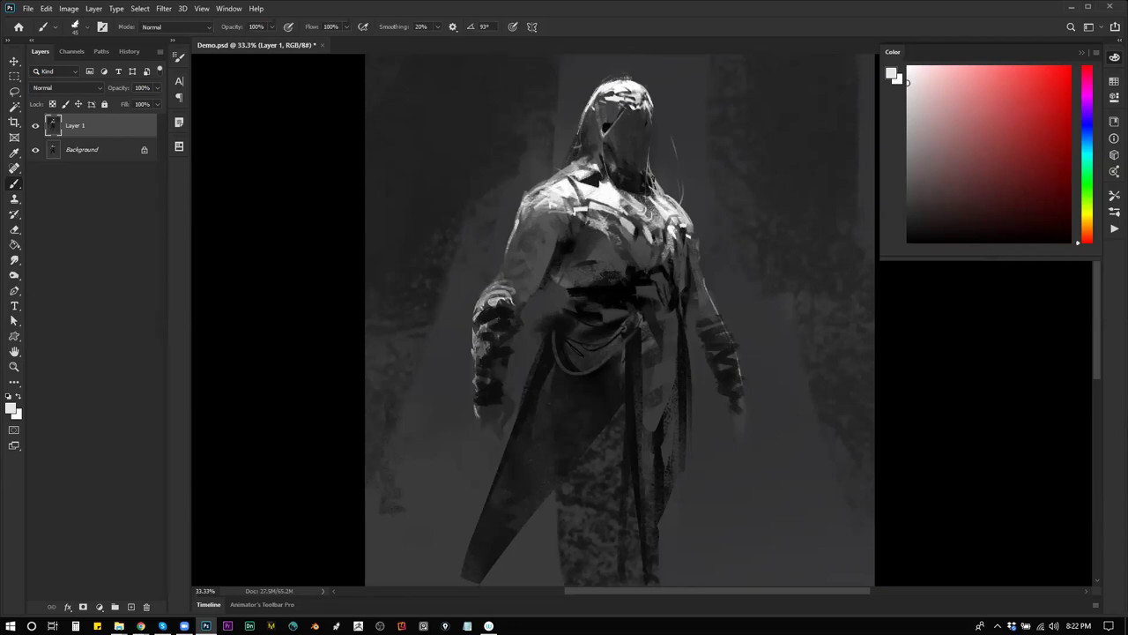
Mirror the canvas and deepen the face and hood shadows with a darkened grey and black, enlarging the brush to 150 px
{"action": "key", "text": "z"}
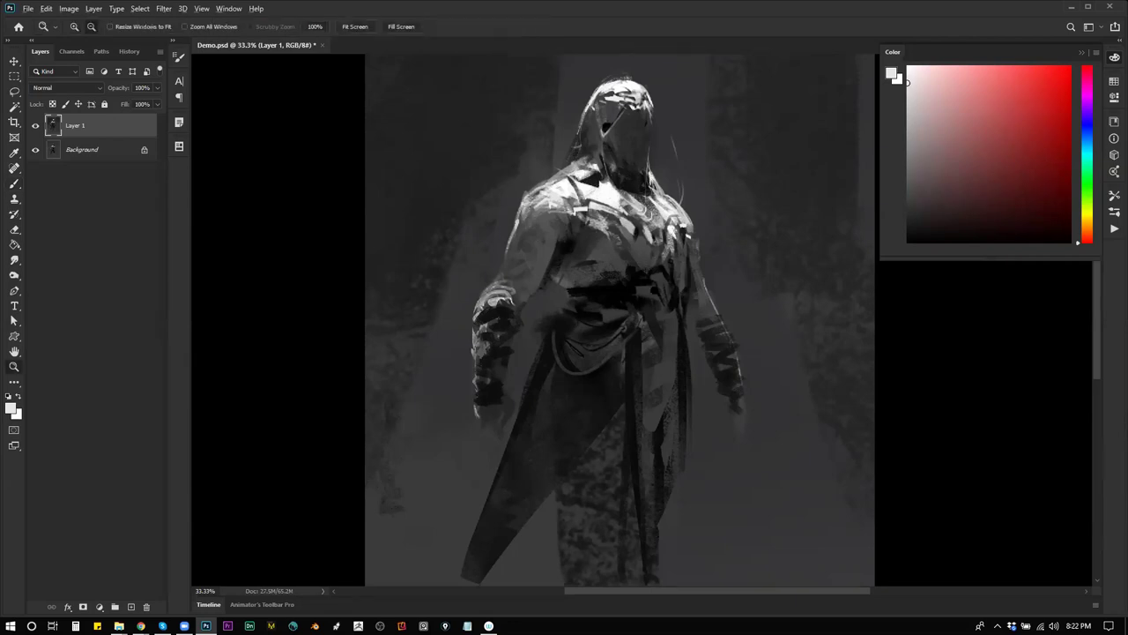
{"action": "left_click", "coordinate": [648, 255], "text": "alt"}
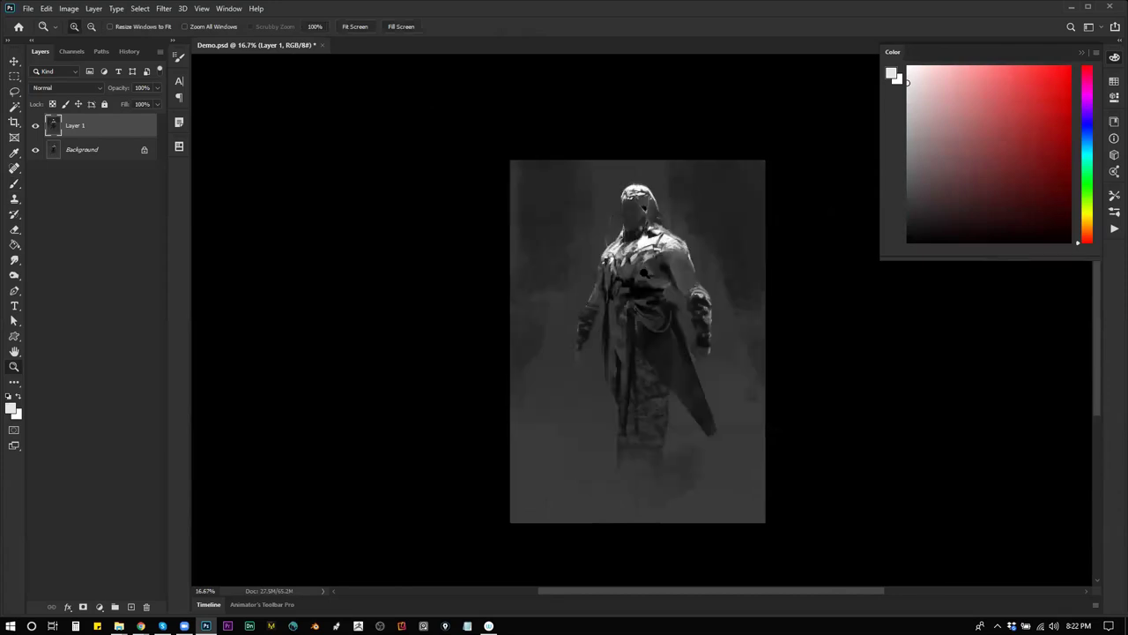
{"action": "left_click", "coordinate": [647, 270]}
{"action": "key", "text": "b"}
{"action": "left_click", "coordinate": [637, 143], "text": "alt"}
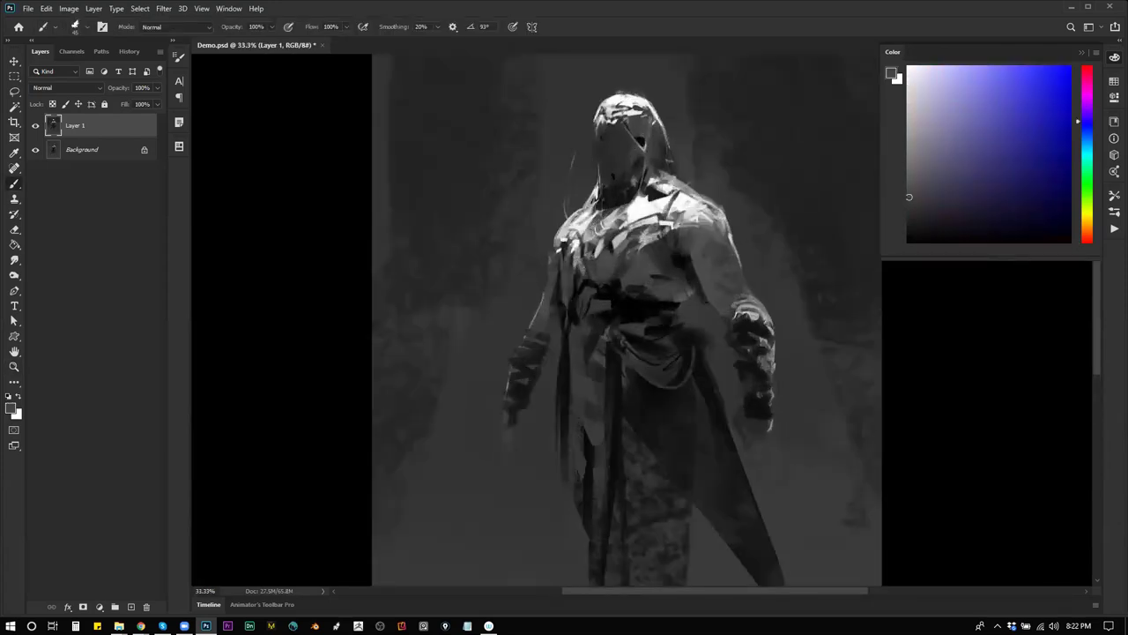
{"action": "left_click", "coordinate": [909, 212]}
{"action": "key", "text": "d"}
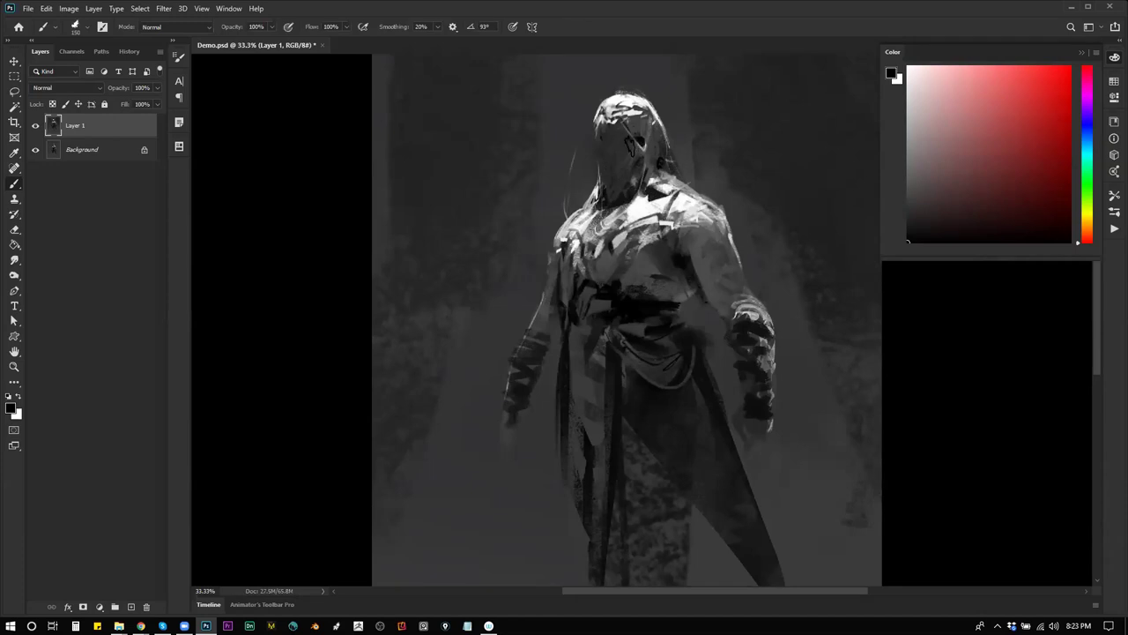
Touch up the hood and shoulders with sampled dark grey, light grey and near-white at 175 px, flipping the canvas back
{"action": "key", "text": "ctrl+h"}
{"action": "key", "text": "ctrl+h"}
{"action": "left_click", "coordinate": [636, 116], "text": "alt"}
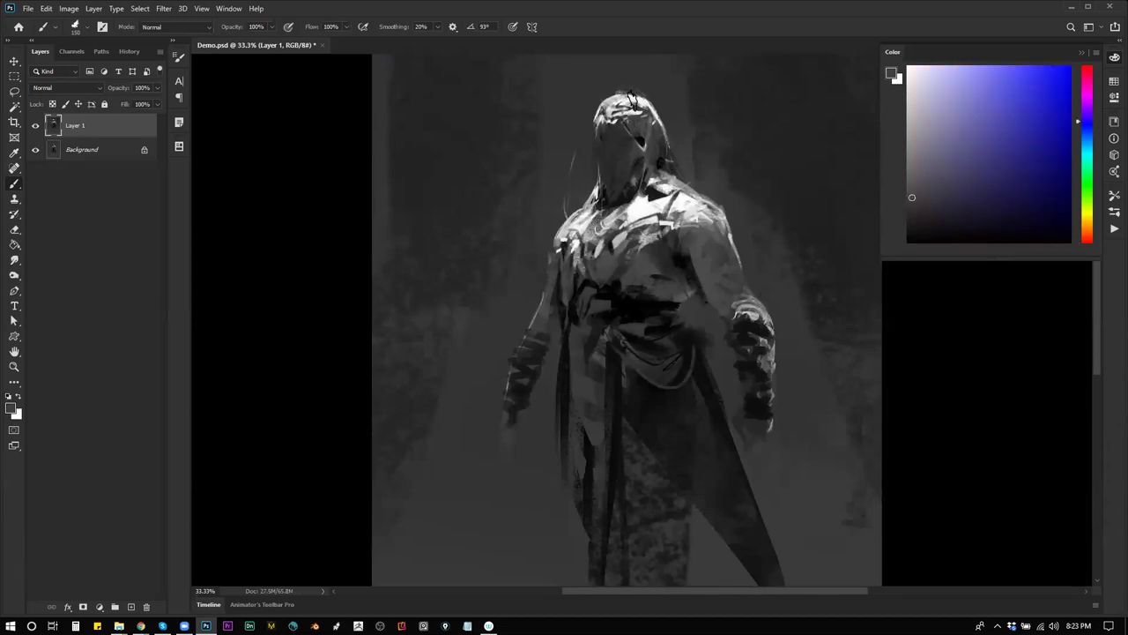
{"action": "left_click", "coordinate": [632, 215], "text": "alt"}
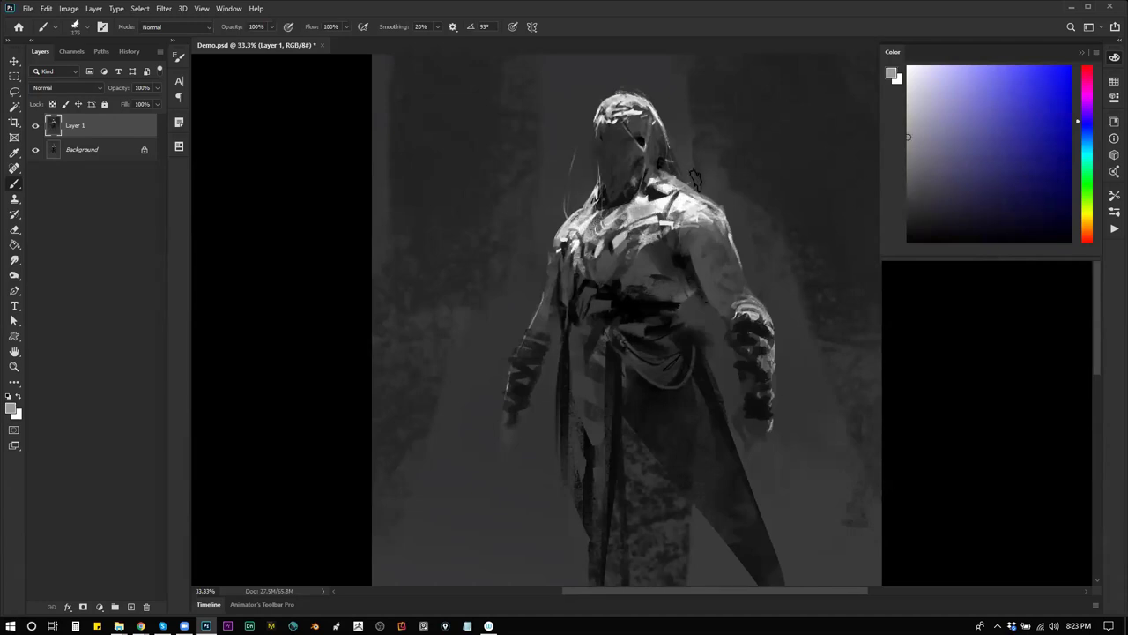
{"action": "key", "text": "ctrl+shift+h"}
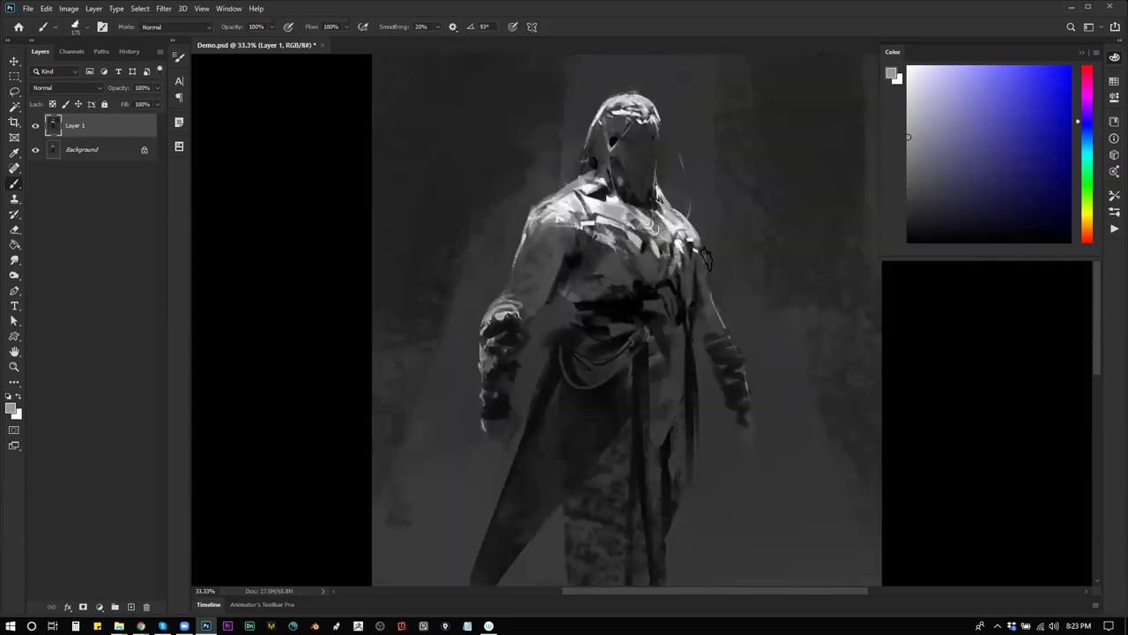
{"action": "left_click", "coordinate": [645, 116], "text": "alt"}
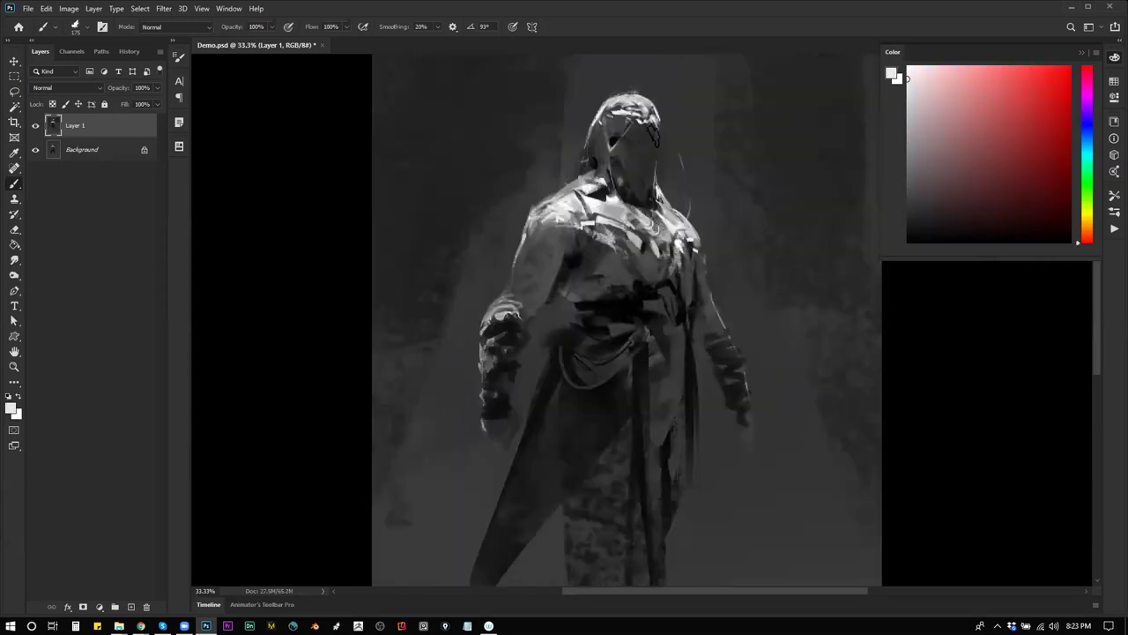
Sample near-black from the hanging cloth and paint a narrow strip trailing down beside the far hip
{"action": "key", "text": "z"}
{"action": "left_click", "coordinate": [589, 249], "text": "alt"}
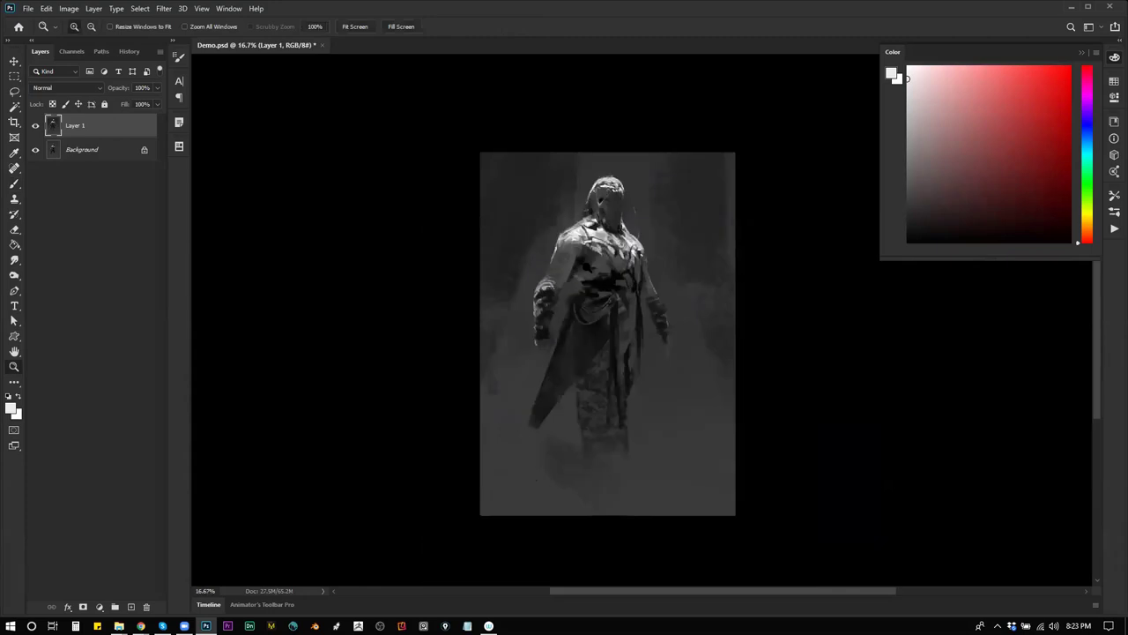
{"action": "left_click", "coordinate": [588, 269]}
{"action": "key", "text": "b"}
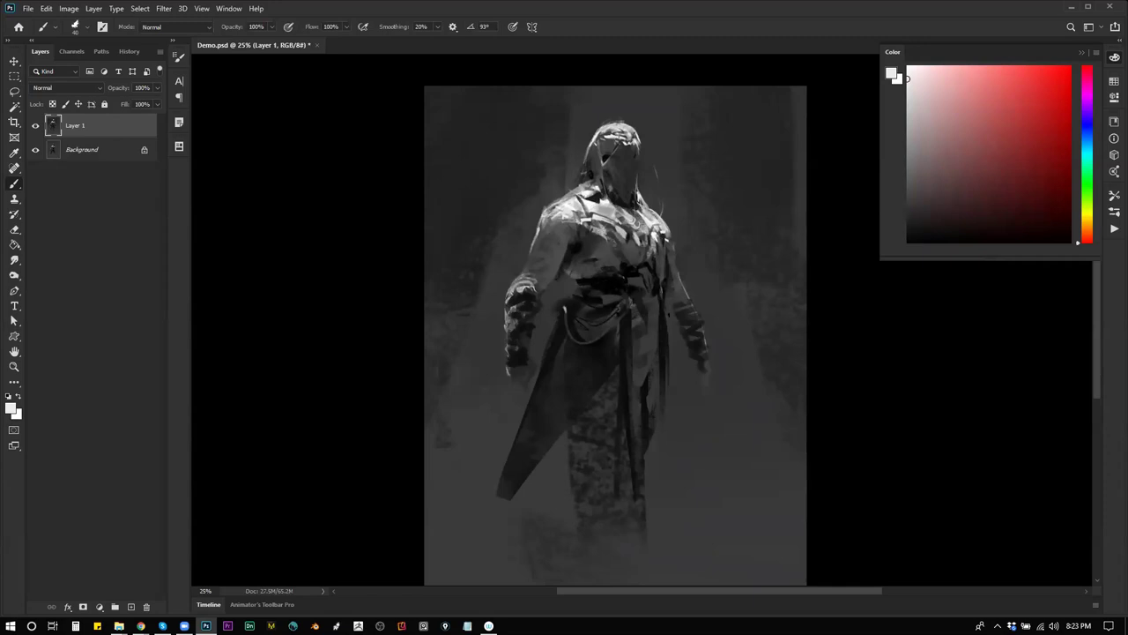
{"action": "left_click", "coordinate": [666, 322], "text": "alt"}
{"action": "key", "text": "]"}
{"action": "left_click_drag", "start_coordinate": [666, 324], "coordinate": [679, 411]}
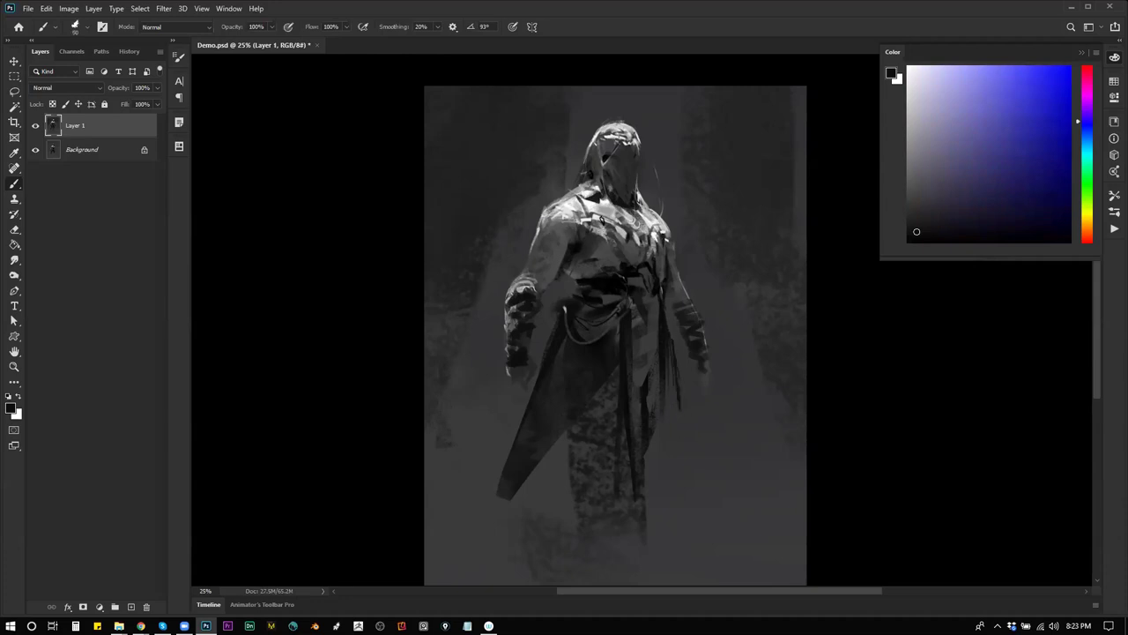
Paint the hands below the forearm wraps using mid greys sampled from the near sleeve
{"action": "left_click", "coordinate": [568, 268], "text": "alt"}
{"action": "left_click_drag", "start_coordinate": [514, 366], "coordinate": [533, 361]}
{"action": "left_click", "coordinate": [564, 240], "text": "alt"}
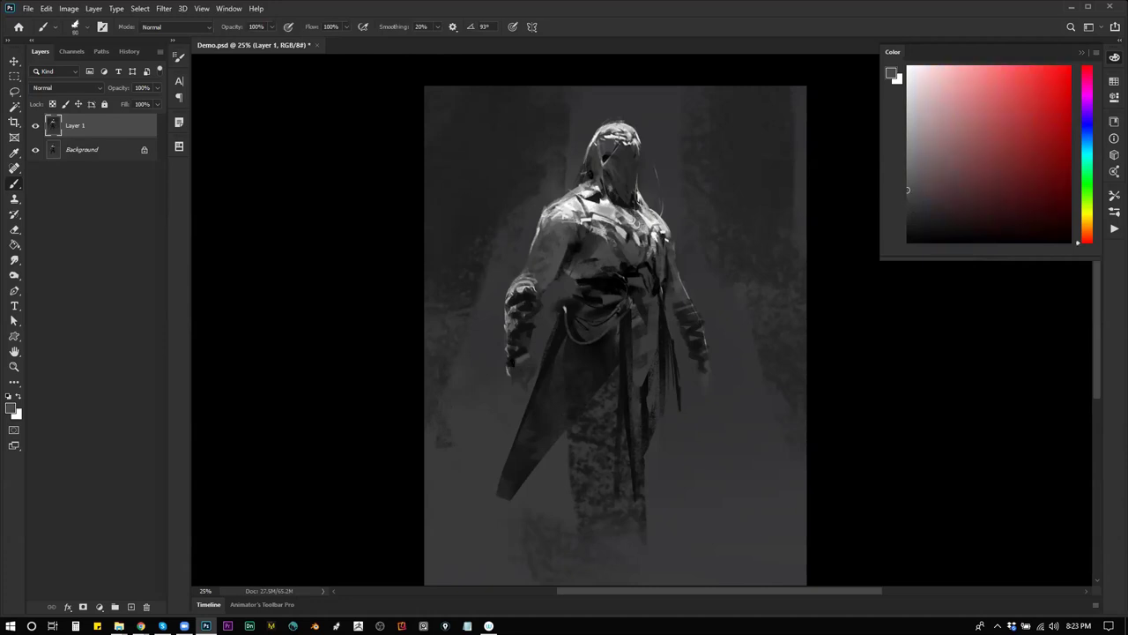
{"action": "left_click_drag", "start_coordinate": [514, 365], "coordinate": [530, 361]}
Refine the chest and underarm shading with sampled black and mid greys, enlarging the brush to 175 px
{"action": "left_click", "coordinate": [670, 255], "text": "alt"}
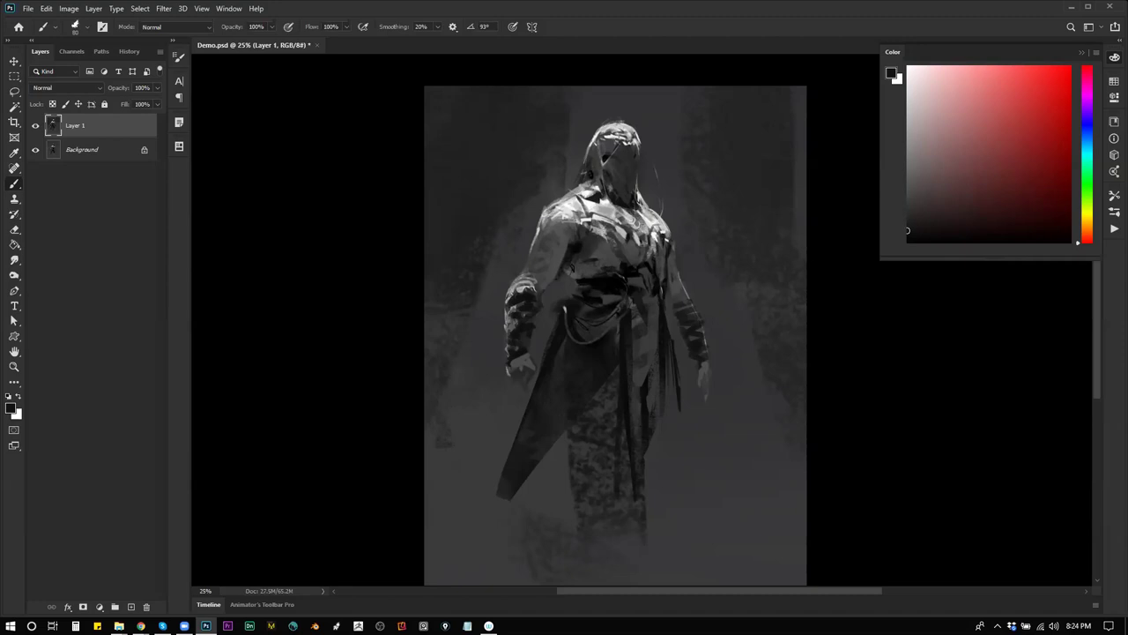
{"action": "left_click", "coordinate": [567, 243], "text": "alt"}
{"action": "left_click", "coordinate": [589, 248], "text": "alt"}
{"action": "left_click", "coordinate": [578, 264], "text": "alt"}
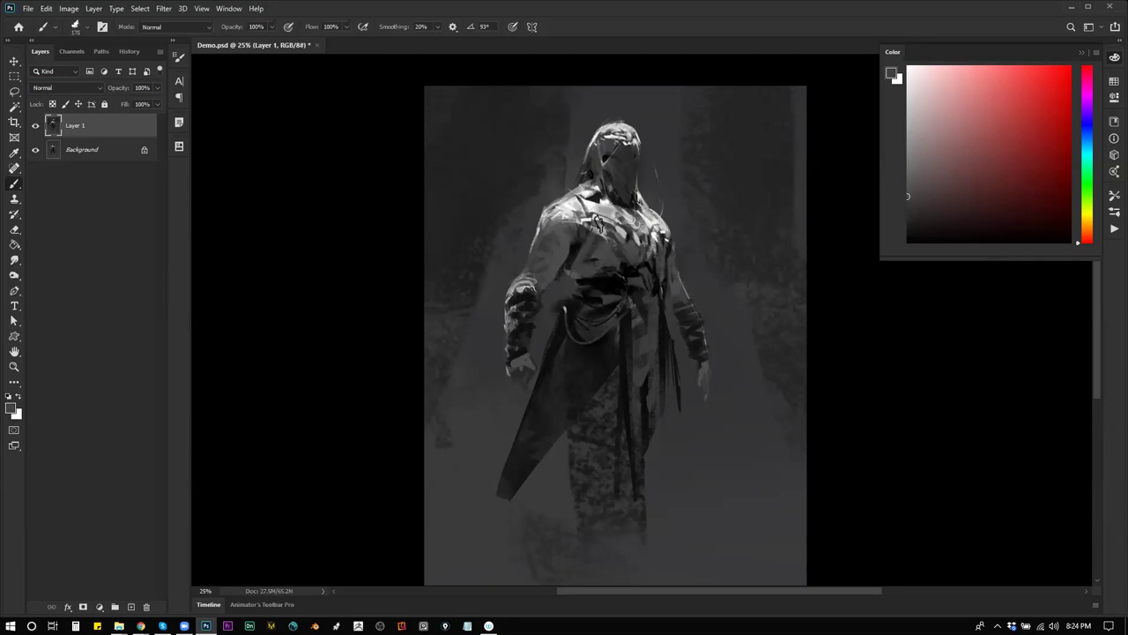
Mirror the canvas and paint a long black cloth panel hanging from the far hip to the lower robe, enlarging the brush to 300 px
{"action": "key", "text": "z"}
{"action": "key", "text": "ctrl+minus"}
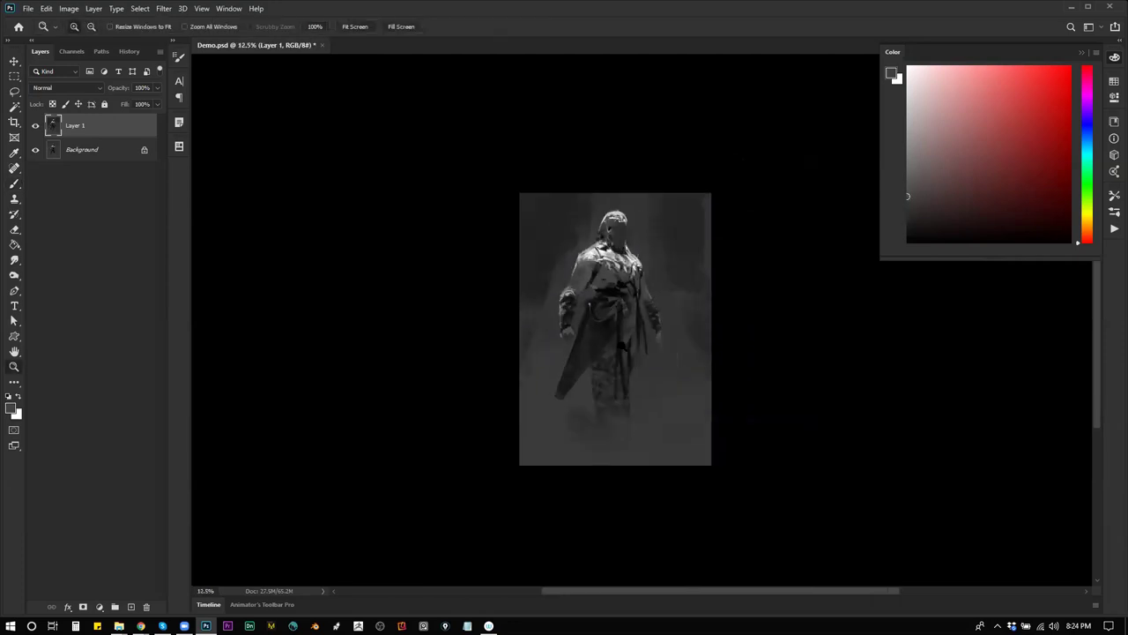
{"action": "key", "text": "ctrl+shift+h"}
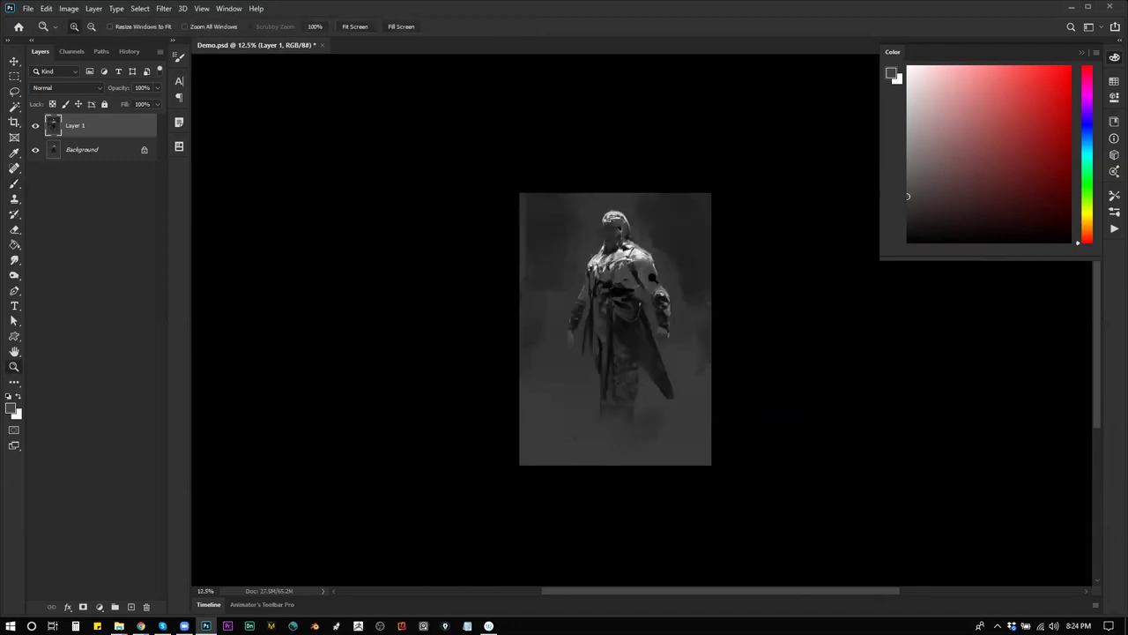
{"action": "key", "text": "b"}
{"action": "key", "text": "ctrl+plus"}
{"action": "key", "text": "d"}
{"action": "left_click_drag", "start_coordinate": [589, 290], "coordinate": [559, 515]}
{"action": "key", "text": "bracketright"}
{"action": "key", "text": "bracketright"}
{"action": "key", "text": "bracketright"}
{"action": "mouse_move", "coordinate": [596, 385]}
{"action": "left_mouse_down"}
{"action": "mouse_move", "coordinate": [578, 402]}
{"action": "mouse_move", "coordinate": [577, 511]}
{"action": "left_mouse_up"}
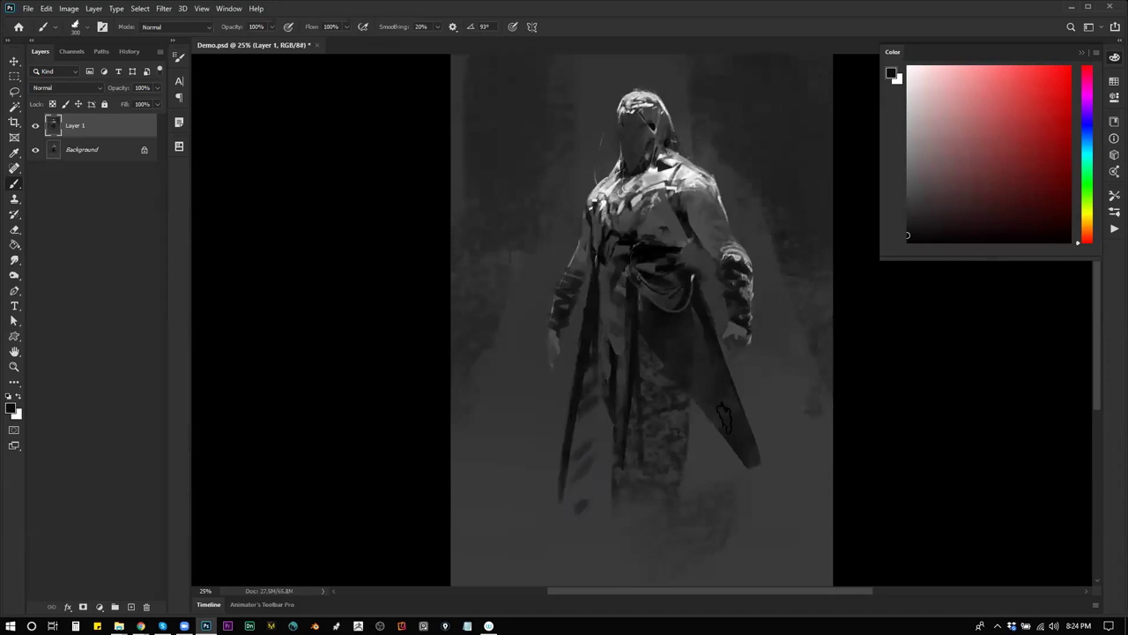
Paint dark straps across the lower robe, mirror the canvas, and darken the hanging panel's outer edge and the near hand
{"action": "left_click_drag", "start_coordinate": [723, 416], "coordinate": [664, 458]}
{"action": "key", "text": "ctrl+shift+h"}
{"action": "key", "text": "bracketleft"}
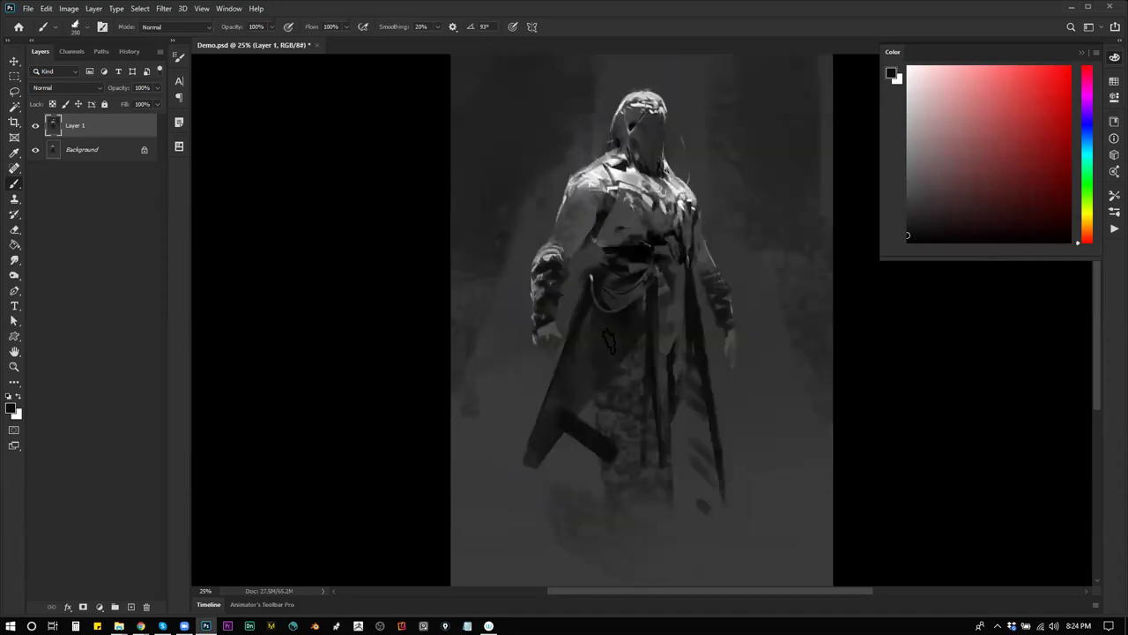
{"action": "left_click_drag", "start_coordinate": [518, 468], "coordinate": [529, 444]}
{"action": "left_click_drag", "start_coordinate": [551, 321], "coordinate": [538, 344]}
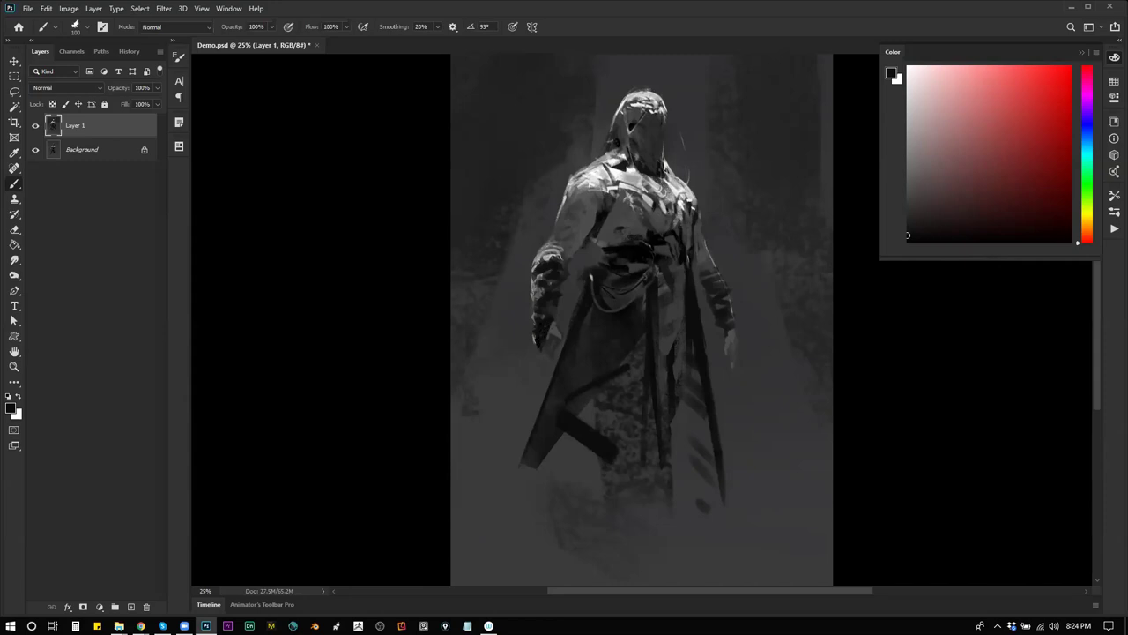
Darken the far hand with a black stroke, reduce the brush to 50 px, and undo a trial stroke on the near sleeve
{"action": "left_click_drag", "start_coordinate": [732, 332], "coordinate": [735, 340]}
{"action": "key", "text": "["}
{"action": "key", "text": "["}
{"action": "left_click_drag", "start_coordinate": [563, 272], "coordinate": [567, 239]}
{"action": "key", "text": "ctrl+z"}
Paint small dark and light accents on the upper chest and collar with tones sampled from the clothing
{"action": "key", "text": "x"}
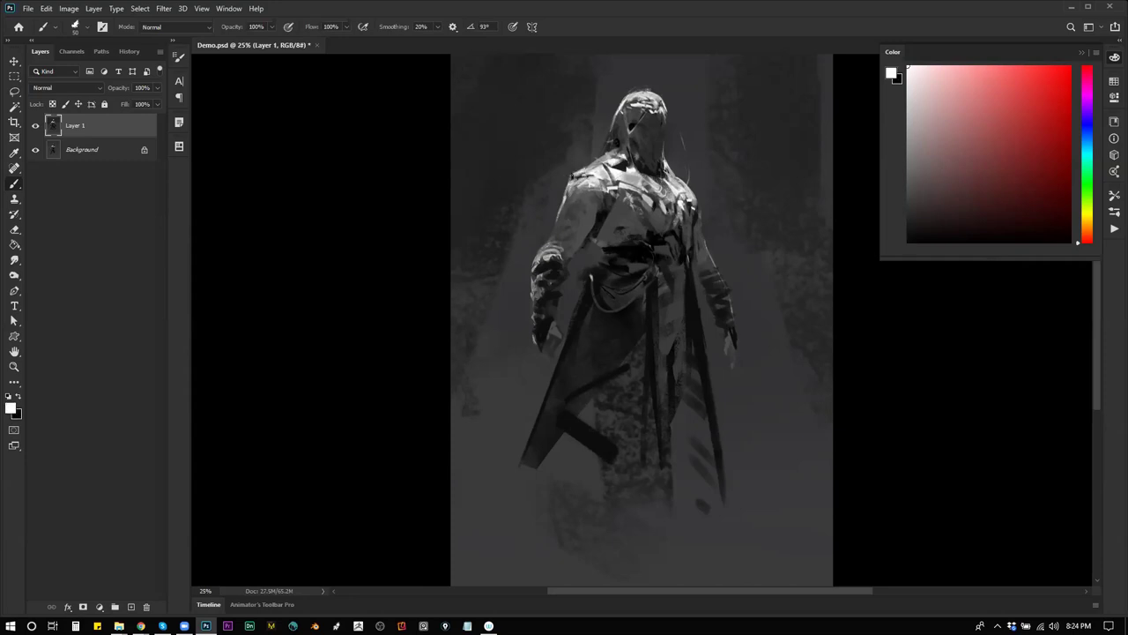
{"action": "left_click", "coordinate": [577, 175], "text": "alt"}
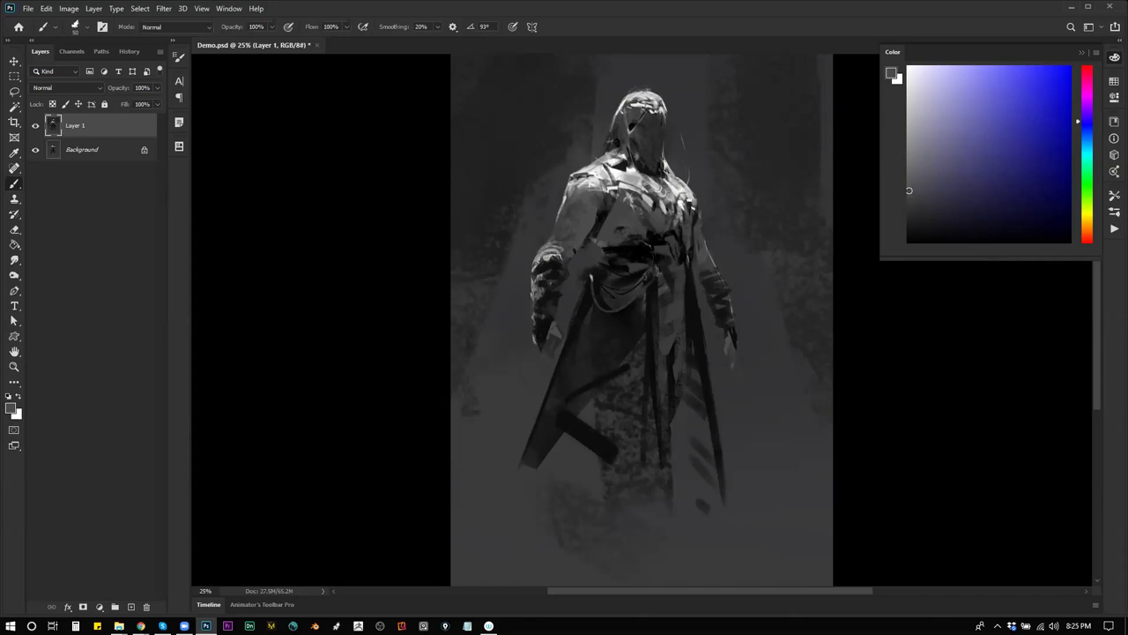
{"action": "key", "text": "d"}
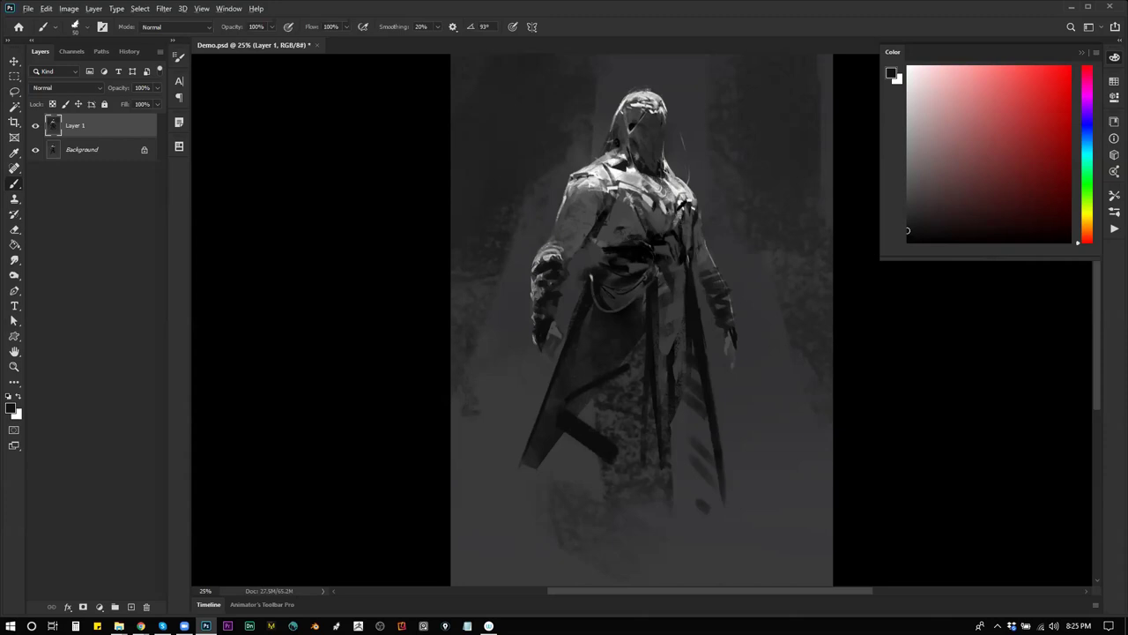
{"action": "left_click", "coordinate": [679, 211], "text": "alt"}
{"action": "left_click", "coordinate": [679, 227], "text": "alt"}
{"action": "left_click_drag", "start_coordinate": [663, 189], "coordinate": [673, 185]}
{"action": "left_click_drag", "start_coordinate": [654, 210], "coordinate": [659, 198]}
Examine the whole figure's silhouette and values at reduced size and with the canvas mirrored
{"action": "key", "text": "z"}
{"action": "left_click", "coordinate": [680, 235], "text": "alt"}
{"action": "left_click", "coordinate": [681, 234], "text": "alt"}
{"action": "left_click", "coordinate": [680, 234], "text": "alt"}
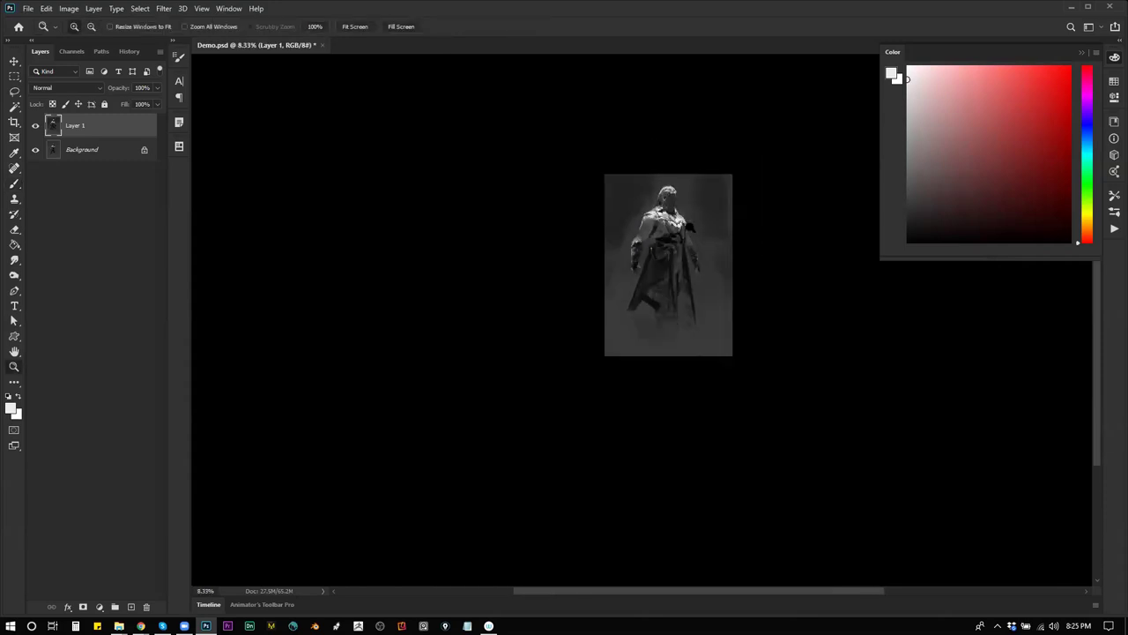
{"action": "left_click", "coordinate": [682, 235]}
{"action": "left_click", "coordinate": [681, 235]}
{"action": "left_click", "coordinate": [682, 235]}
{"action": "key", "text": "ctrl+shift+h"}
{"action": "key", "text": "ctrl+shift+h"}
{"action": "key", "text": "ctrl+shift+h"}
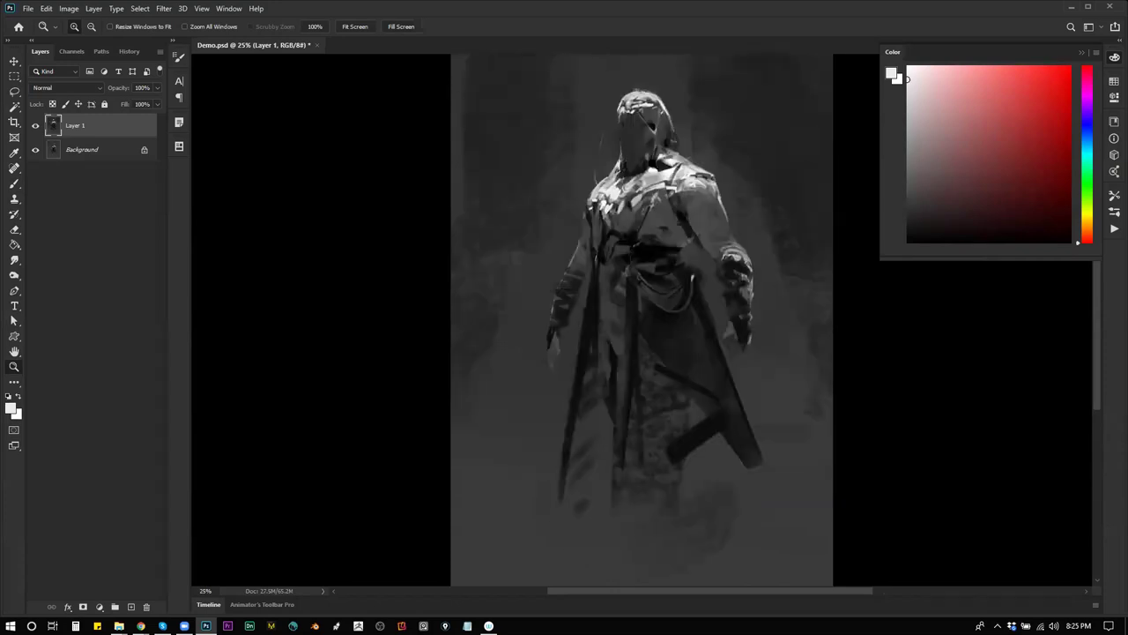
Sample near-black from the hood, enlarge the brush to 300 px, and paint curved dark horns rising from the head
{"action": "left_click", "coordinate": [631, 139]}
{"action": "key", "text": "b"}
{"action": "left_click", "coordinate": [626, 108], "text": "alt"}
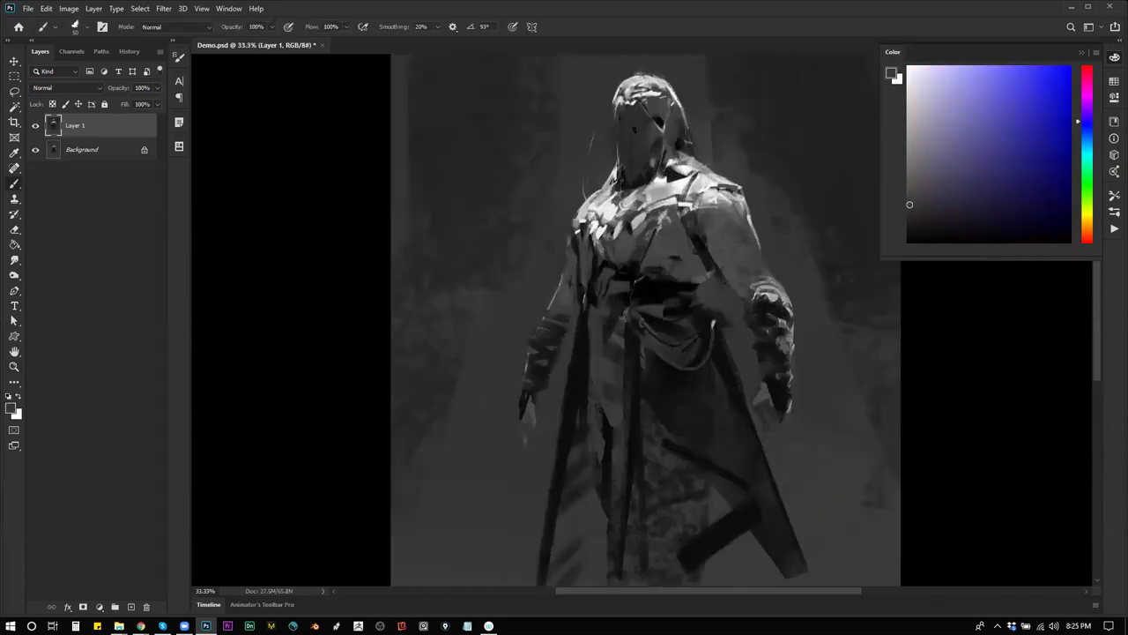
{"action": "left_click", "coordinate": [665, 119], "text": "alt"}
{"action": "key", "text": "bracketright"}
{"action": "key", "text": "bracketright"}
{"action": "key", "text": "bracketright"}
{"action": "key", "text": "bracketright"}
{"action": "key", "text": "bracketright"}
{"action": "key", "text": "bracketright"}
{"action": "key", "text": "bracketright"}
{"action": "key", "text": "bracketright"}
{"action": "key", "text": "bracketright"}
{"action": "key", "text": "bracketright"}
{"action": "key", "text": "bracketright"}
{"action": "key", "text": "bracketright"}
{"action": "key", "text": "bracketright"}
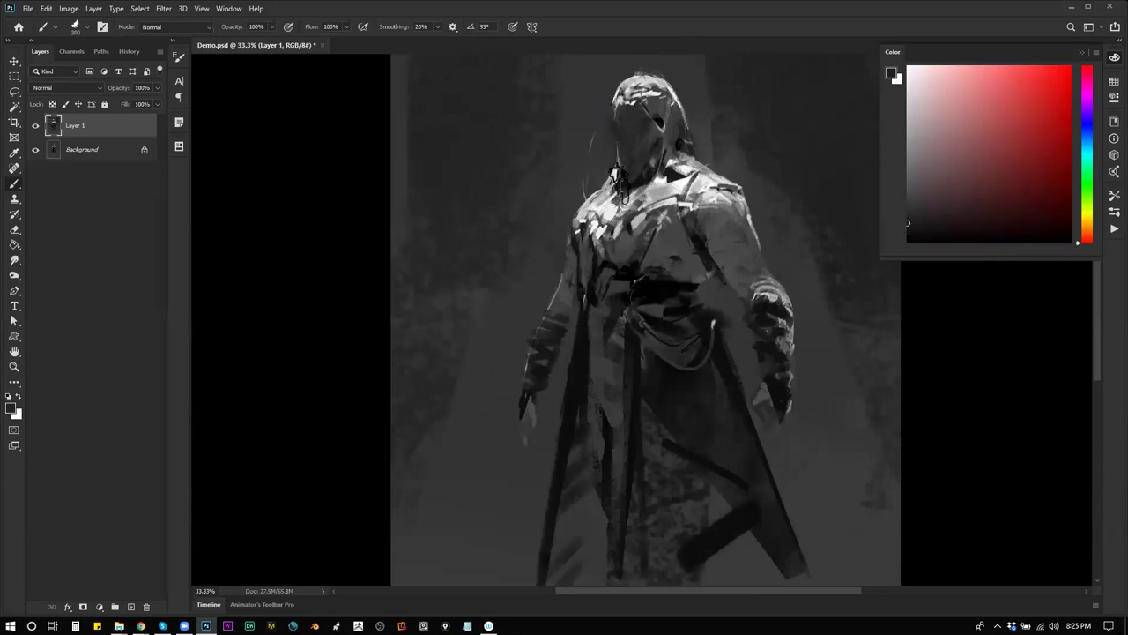
{"action": "mouse_move", "coordinate": [592, 98]}
{"action": "left_mouse_down"}
{"action": "mouse_move", "coordinate": [617, 200]}
{"action": "mouse_move", "coordinate": [597, 157]}
{"action": "mouse_move", "coordinate": [641, 236]}
{"action": "left_mouse_up"}
{"action": "left_click_drag", "start_coordinate": [587, 160], "coordinate": [617, 211]}
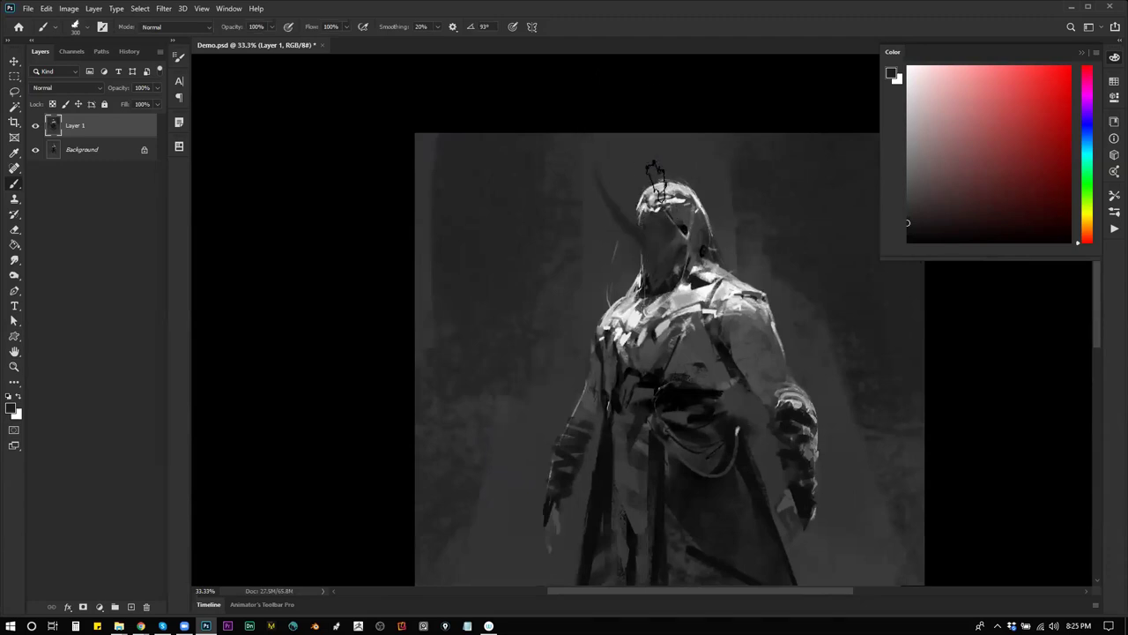
Refine the side of the hood with light grey sampled from it, reducing the brush to 175 px
{"action": "key", "text": "z"}
{"action": "left_click", "coordinate": [724, 304], "text": "alt"}
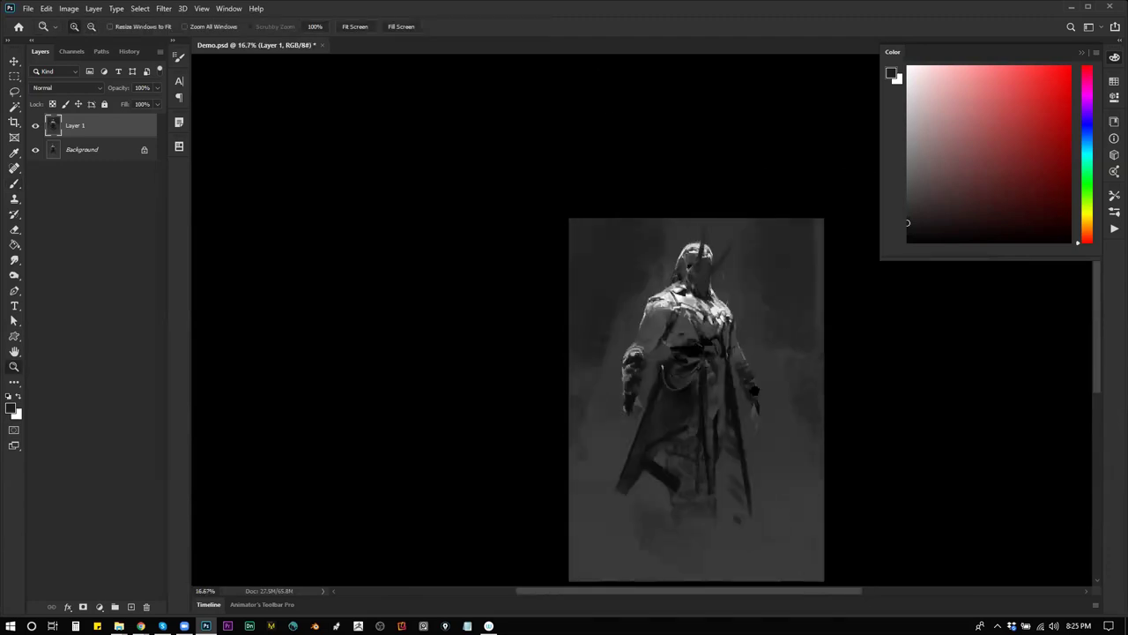
{"action": "left_click_drag", "start_coordinate": [699, 306], "coordinate": [683, 226]}
{"action": "left_click", "coordinate": [684, 227]}
{"action": "key", "text": "b"}
{"action": "left_click", "coordinate": [633, 220], "text": "alt"}
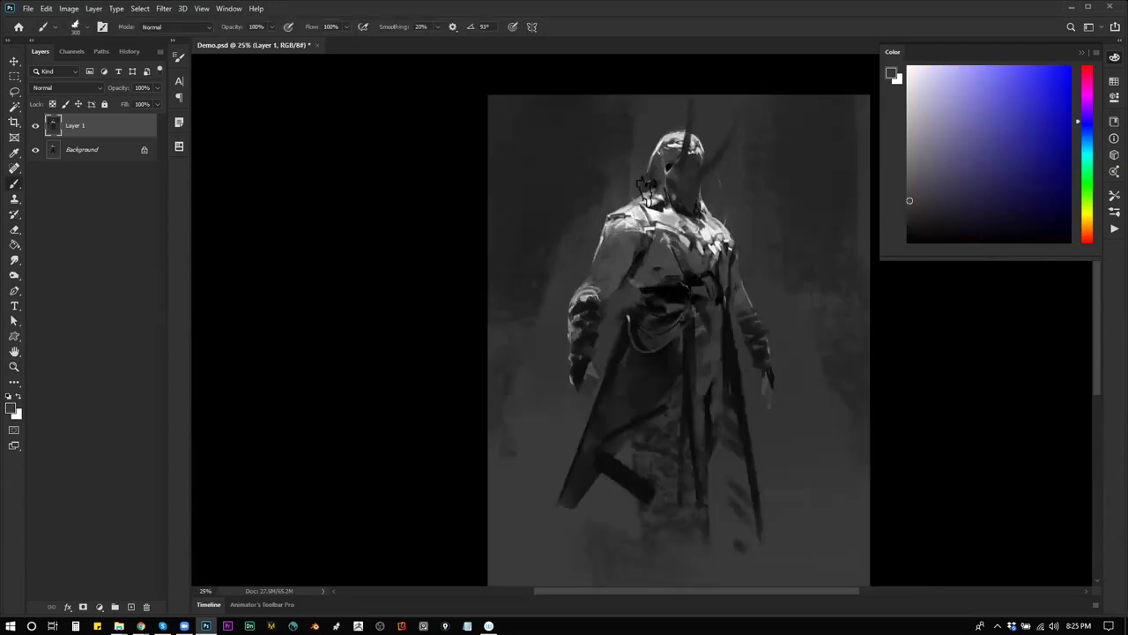
{"action": "left_click", "coordinate": [667, 141], "text": "alt"}
{"action": "key", "text": "["}
{"action": "key", "text": "["}
{"action": "key", "text": "["}
{"action": "left_click_drag", "start_coordinate": [652, 163], "coordinate": [640, 195]}
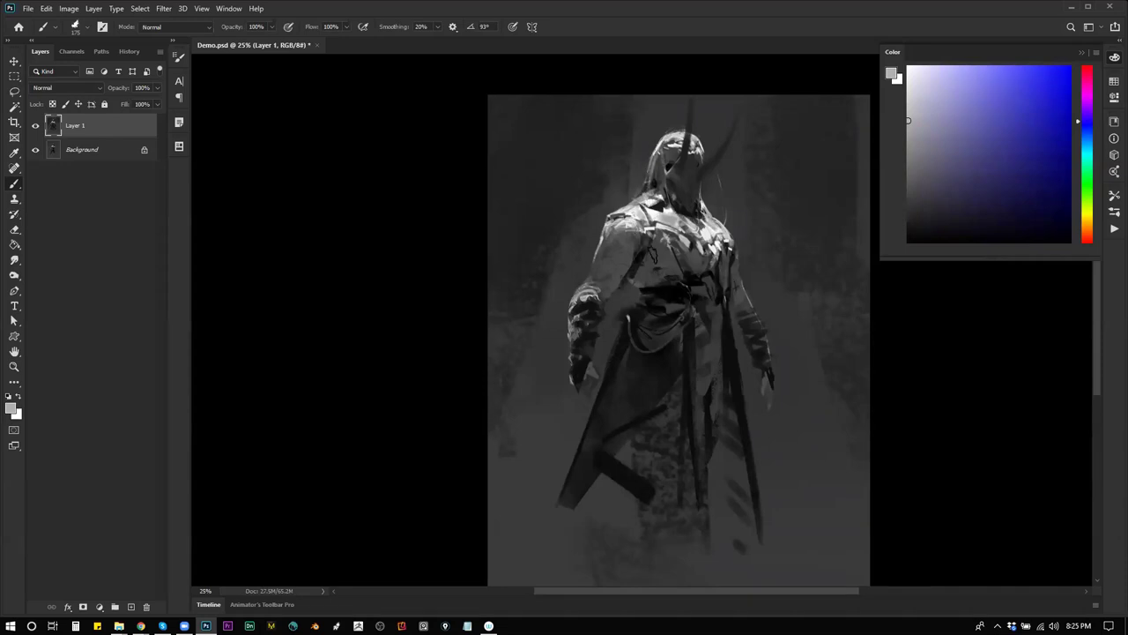
Paint thin grey and black folds across the waist sash with a small brush, sampling tones from the clothing
{"action": "key", "text": "z"}
{"action": "left_click", "coordinate": [659, 255]}
{"action": "key", "text": "b"}
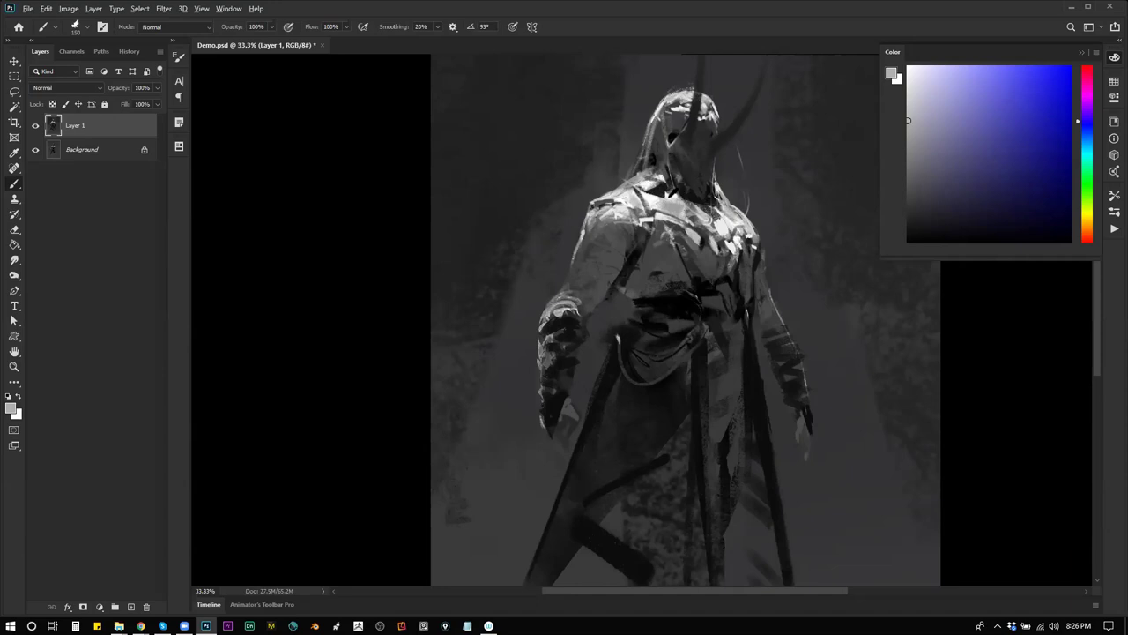
{"action": "left_click", "coordinate": [666, 182], "text": "alt"}
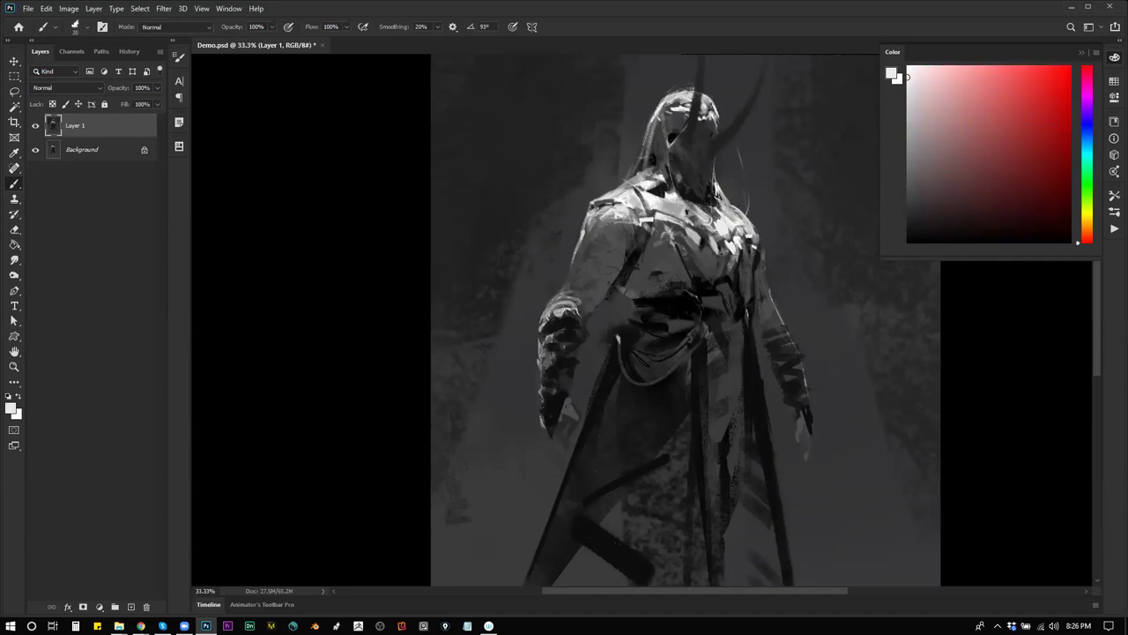
{"action": "key", "text": "d"}
{"action": "left_click", "coordinate": [680, 285], "text": "alt"}
{"action": "left_click_drag", "start_coordinate": [687, 283], "coordinate": [651, 306]}
{"action": "left_click_drag", "start_coordinate": [678, 300], "coordinate": [647, 320]}
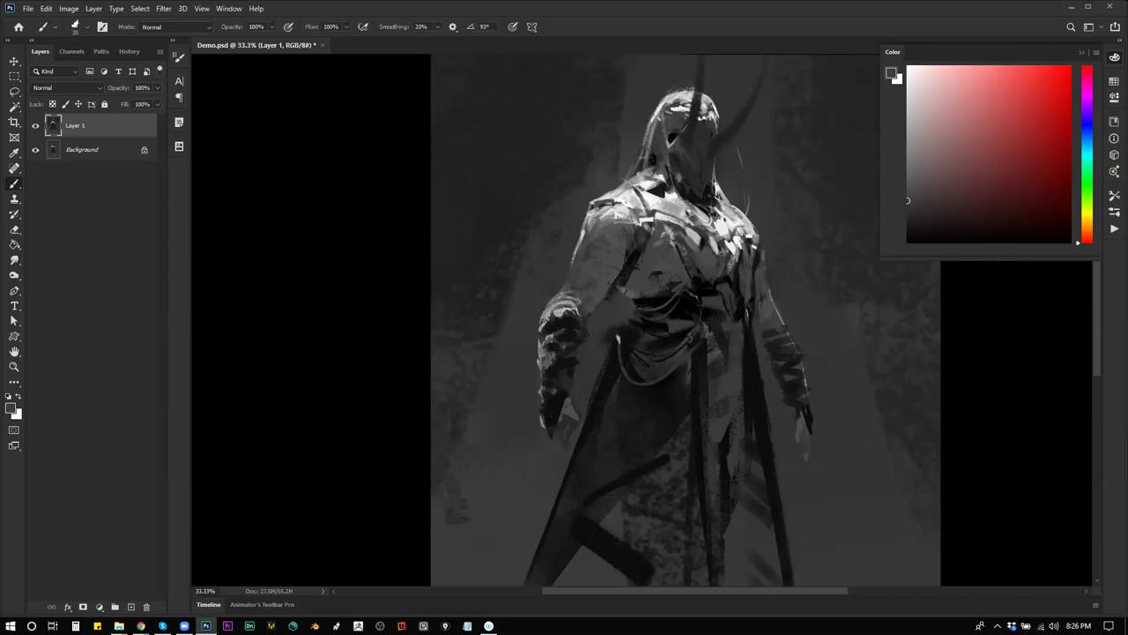
Add white highlights to the near shoulder, chest and far collar edge
{"action": "key", "text": "d"}
{"action": "key", "text": "x"}
{"action": "left_click_drag", "start_coordinate": [634, 182], "coordinate": [587, 196]}
{"action": "left_click_drag", "start_coordinate": [741, 201], "coordinate": [747, 221]}
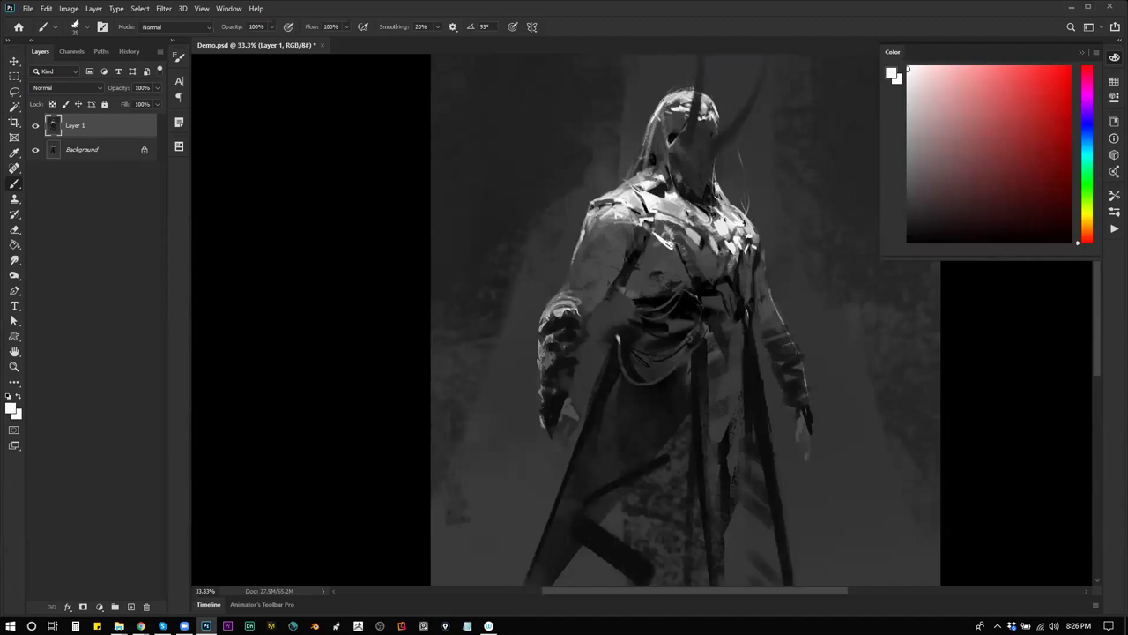
Paint a black accent in the collar opening below the neck
{"action": "key", "text": "d"}
{"action": "key", "text": "z"}
{"action": "left_click", "coordinate": [644, 471], "text": "alt"}
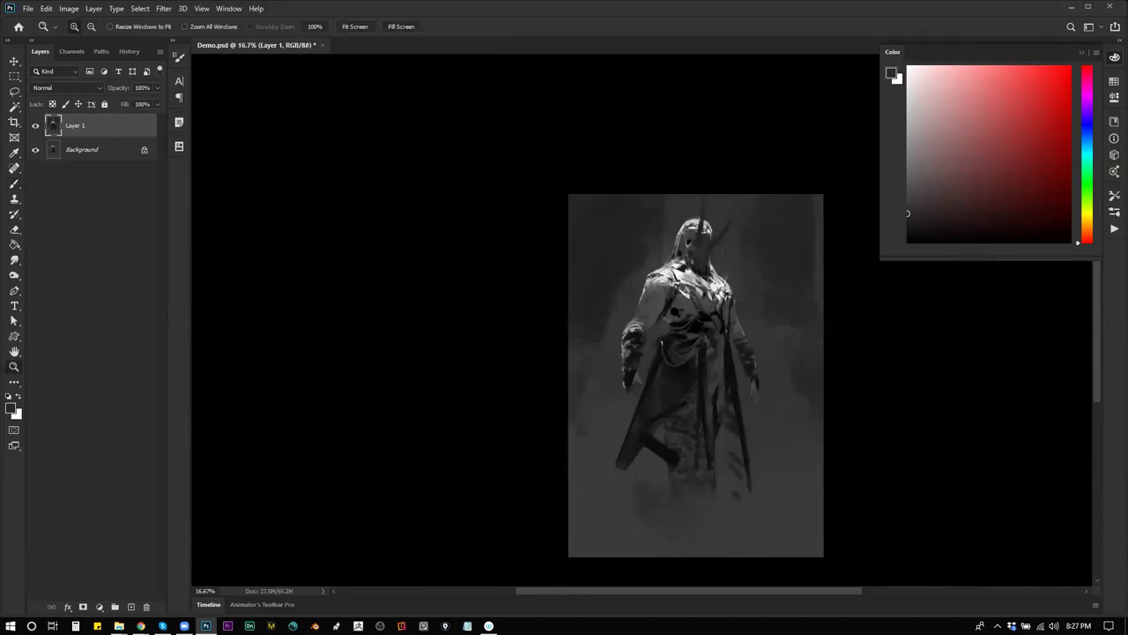
{"action": "left_click", "coordinate": [675, 314]}
{"action": "left_click", "coordinate": [707, 292]}
{"action": "key", "text": "b"}
{"action": "left_click", "coordinate": [678, 263], "text": "ctrl"}
{"action": "key", "text": "d"}
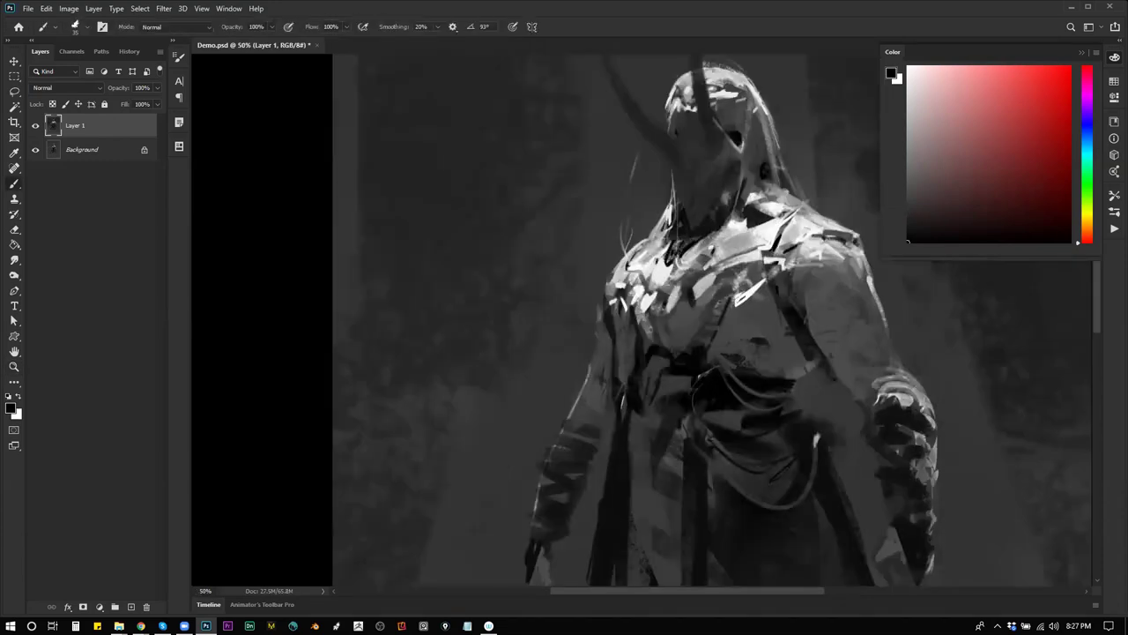
{"action": "mouse_move", "coordinate": [677, 259]}
{"action": "left_mouse_down"}
{"action": "mouse_move", "coordinate": [715, 227]}
{"action": "mouse_move", "coordinate": [683, 248]}
{"action": "left_mouse_up"}
Mirror the canvas and paint black diagonal straps below the waist on the far side of the robe
{"action": "key", "text": "z"}
{"action": "left_click", "coordinate": [704, 274], "text": "alt"}
{"action": "left_click", "coordinate": [705, 272], "text": "alt"}
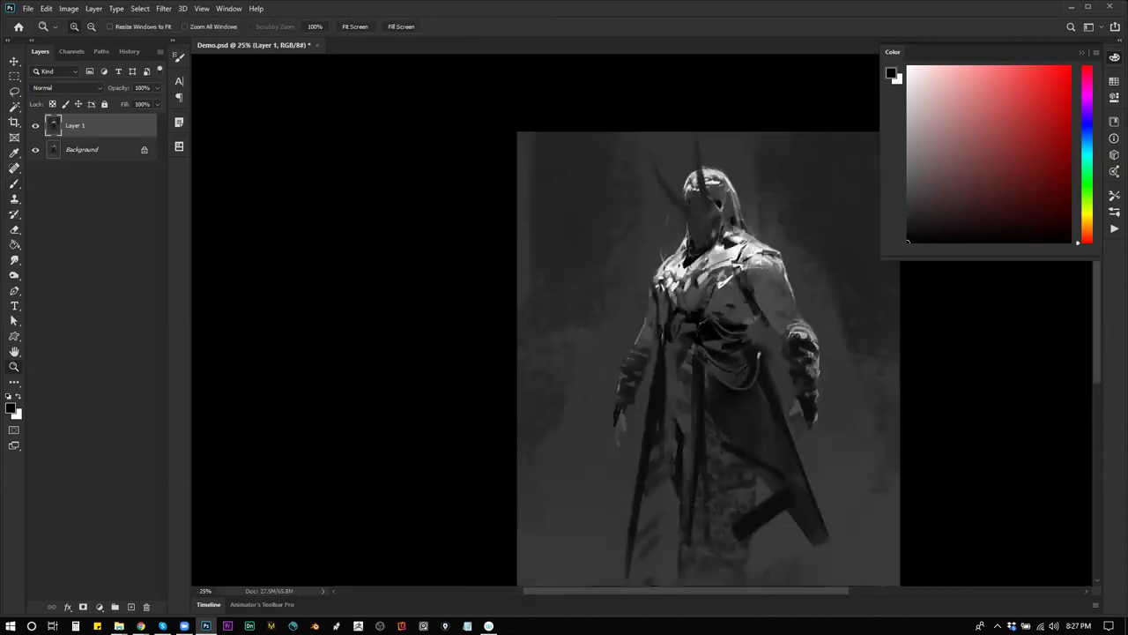
{"action": "key", "text": "ctrl+shift+h"}
{"action": "left_click_drag", "start_coordinate": [779, 382], "coordinate": [737, 330]}
{"action": "key", "text": "b"}
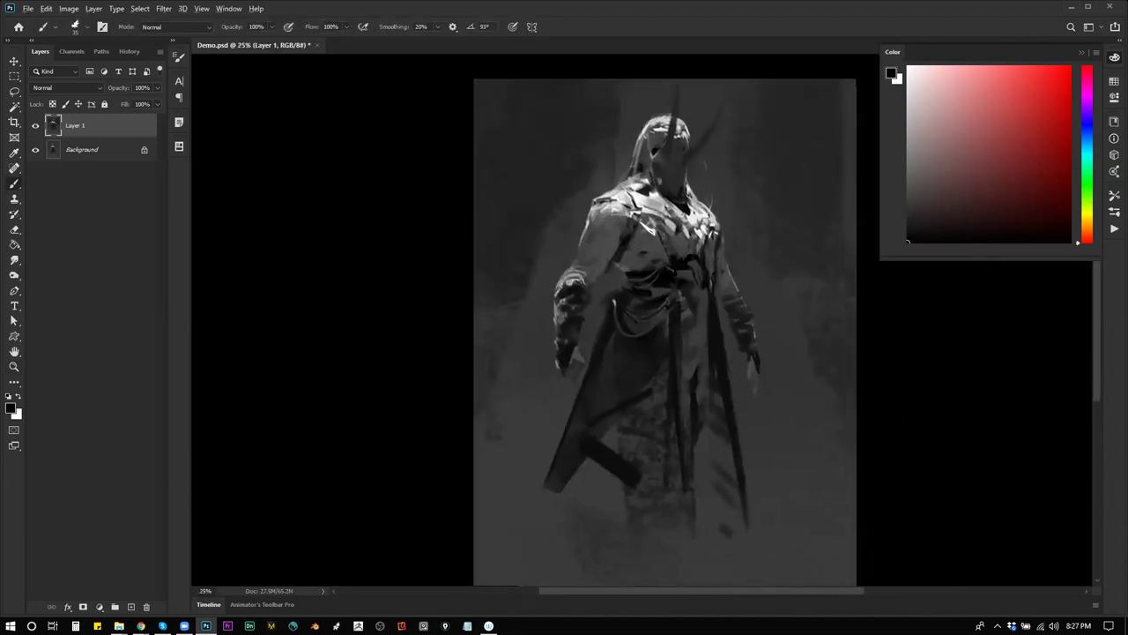
{"action": "left_click", "coordinate": [736, 330], "text": "alt"}
{"action": "key", "text": "d"}
{"action": "mouse_move", "coordinate": [700, 289]}
{"action": "left_mouse_down"}
{"action": "mouse_move", "coordinate": [679, 327]}
{"action": "mouse_move", "coordinate": [680, 374]}
{"action": "left_mouse_up"}
Paint black straps crossing the diagonal ones and extend them down the robe, enlarging the brush to 250 px
{"action": "key", "text": "bracketright"}
{"action": "key", "text": "bracketright"}
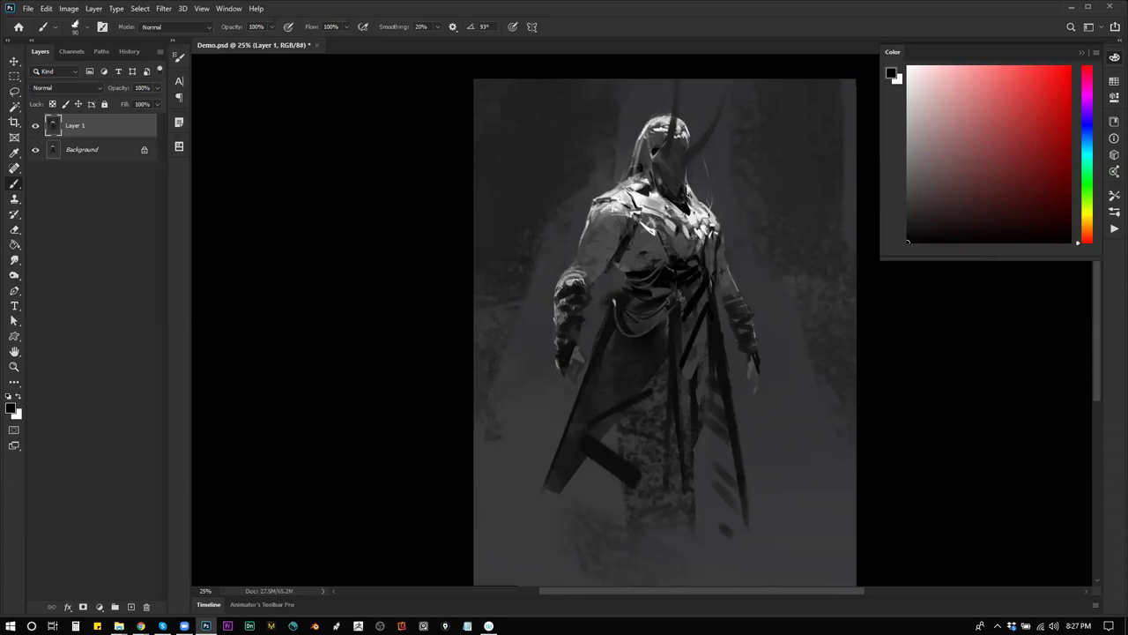
{"action": "mouse_move", "coordinate": [693, 332]}
{"action": "left_mouse_down"}
{"action": "mouse_move", "coordinate": [679, 358]}
{"action": "mouse_move", "coordinate": [685, 413]}
{"action": "left_mouse_up"}
{"action": "mouse_move", "coordinate": [688, 354]}
{"action": "left_mouse_down"}
{"action": "mouse_move", "coordinate": [713, 371]}
{"action": "mouse_move", "coordinate": [684, 403]}
{"action": "left_mouse_up"}
{"action": "key", "text": "bracketright"}
{"action": "key", "text": "bracketright"}
{"action": "key", "text": "bracketright"}
{"action": "key", "text": "bracketright"}
{"action": "key", "text": "bracketright"}
{"action": "key", "text": "bracketright"}
{"action": "left_click_drag", "start_coordinate": [682, 326], "coordinate": [703, 395]}
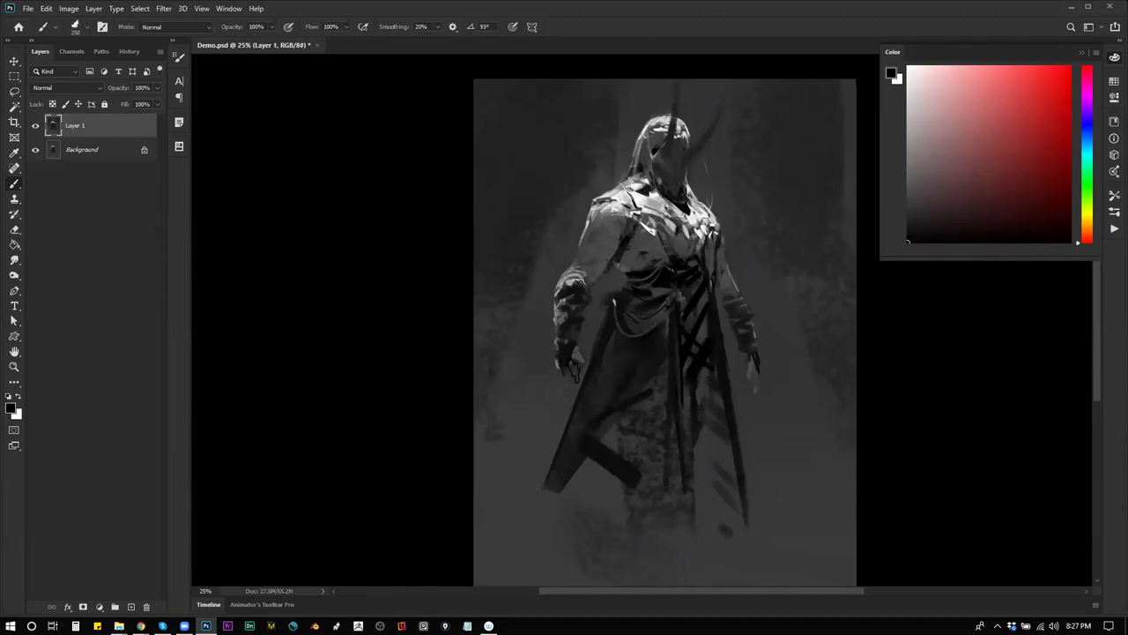
Lasso the draped cloth at the near hip, paint dark grey folds inside the selection with a sampled tone, and deselect
{"action": "key", "text": "l"}
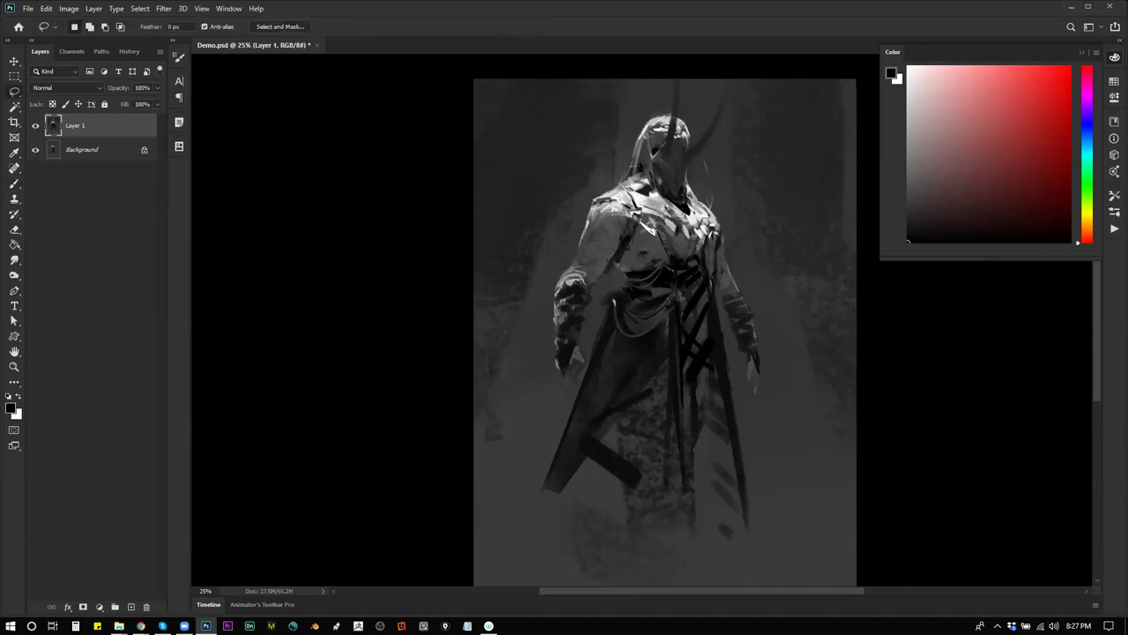
{"action": "mouse_move", "coordinate": [610, 290]}
{"action": "left_mouse_down"}
{"action": "mouse_move", "coordinate": [600, 309]}
{"action": "mouse_move", "coordinate": [608, 335]}
{"action": "mouse_move", "coordinate": [665, 328]}
{"action": "left_mouse_up"}
{"action": "key", "text": "b"}
{"action": "left_click", "coordinate": [629, 377], "text": "alt"}
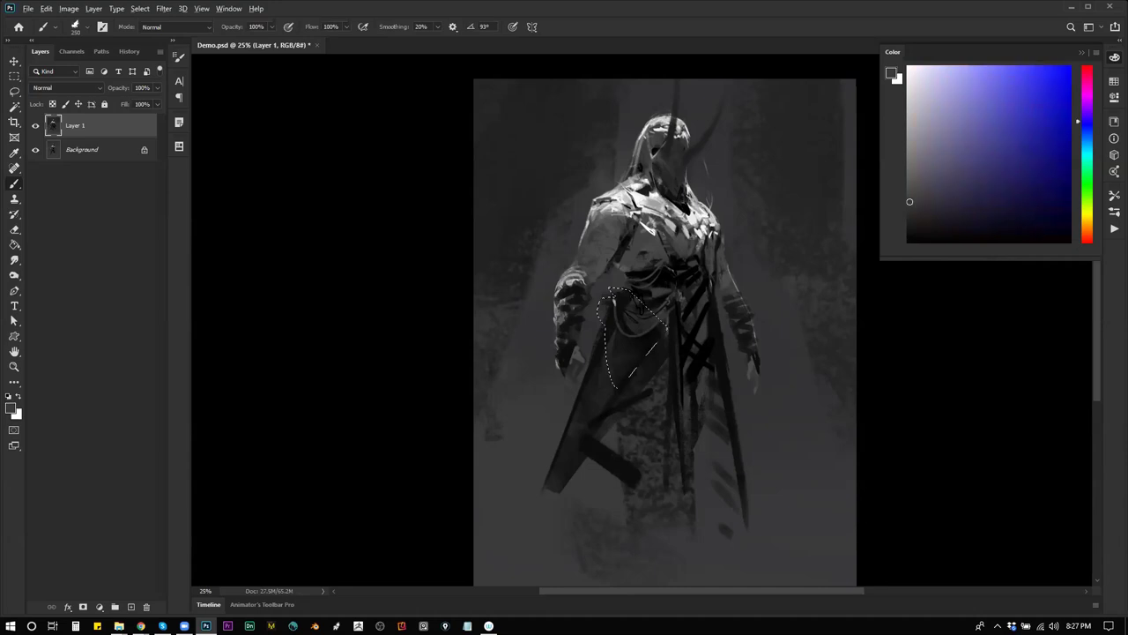
{"action": "mouse_move", "coordinate": [628, 381]}
{"action": "left_mouse_down"}
{"action": "mouse_move", "coordinate": [644, 303]}
{"action": "mouse_move", "coordinate": [613, 328]}
{"action": "mouse_move", "coordinate": [661, 351]}
{"action": "mouse_move", "coordinate": [611, 352]}
{"action": "mouse_move", "coordinate": [614, 324]}
{"action": "mouse_move", "coordinate": [664, 386]}
{"action": "left_mouse_up"}
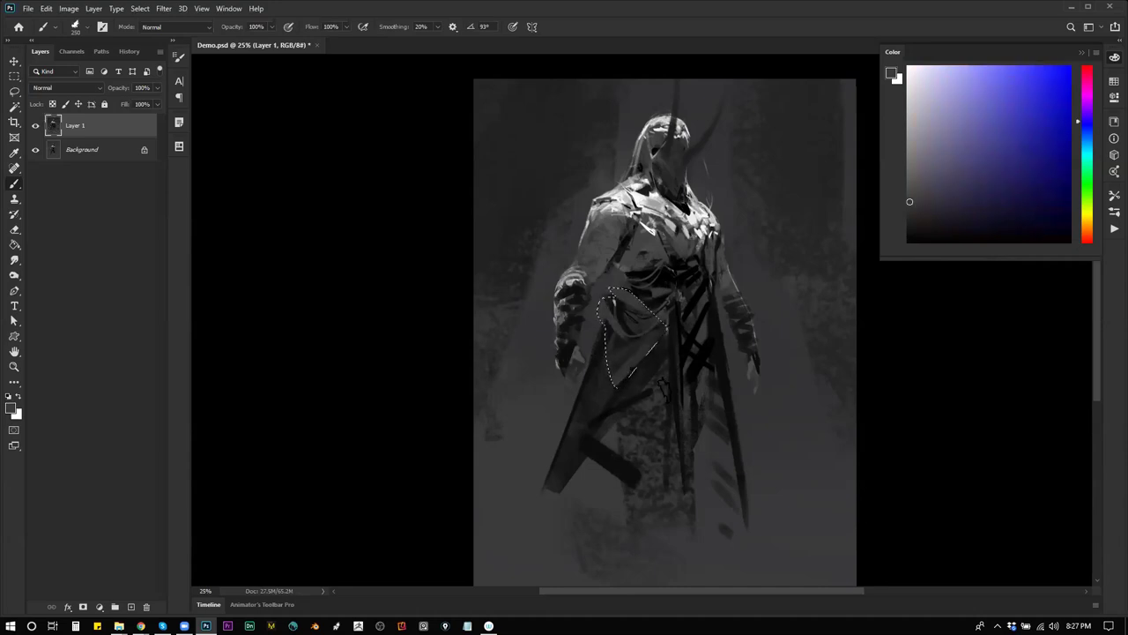
{"action": "key", "text": "ctrl+d"}
Switch to the brush preset with 15% smoothing and blend grey sampled from the face over the face and far horn
{"action": "right_click", "coordinate": [692, 157]}
{"action": "double_click", "coordinate": [782, 255]}
{"action": "left_click", "coordinate": [681, 144], "text": "alt"}
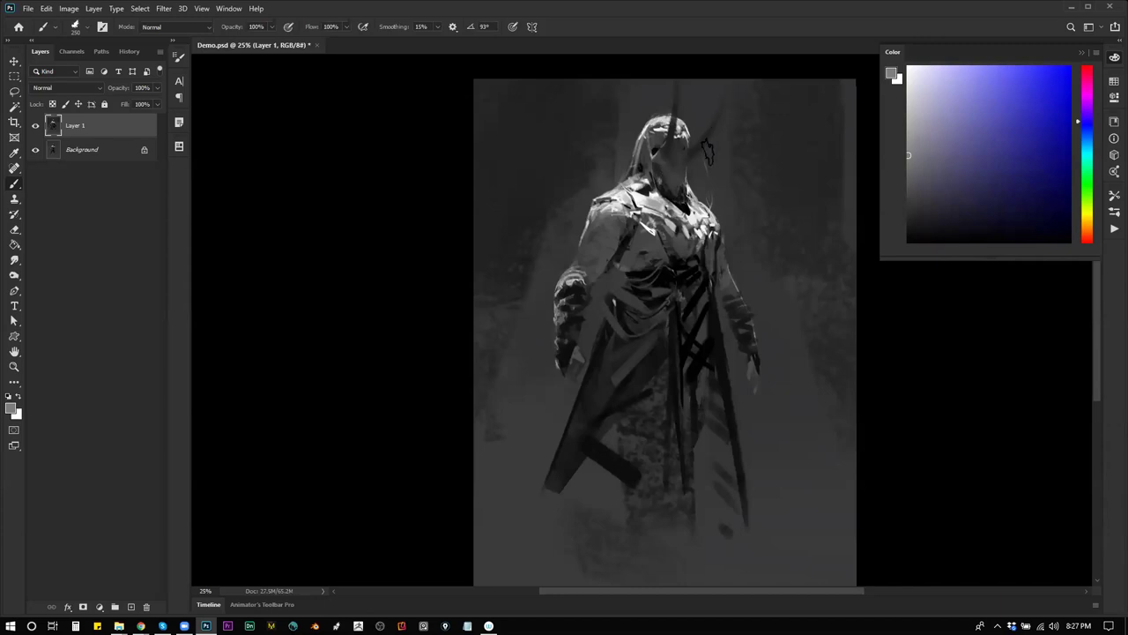
Sample near-white from the collar, enlarge the brush to 1000 px, and hide the panels
{"action": "left_click", "coordinate": [693, 212], "text": "alt"}
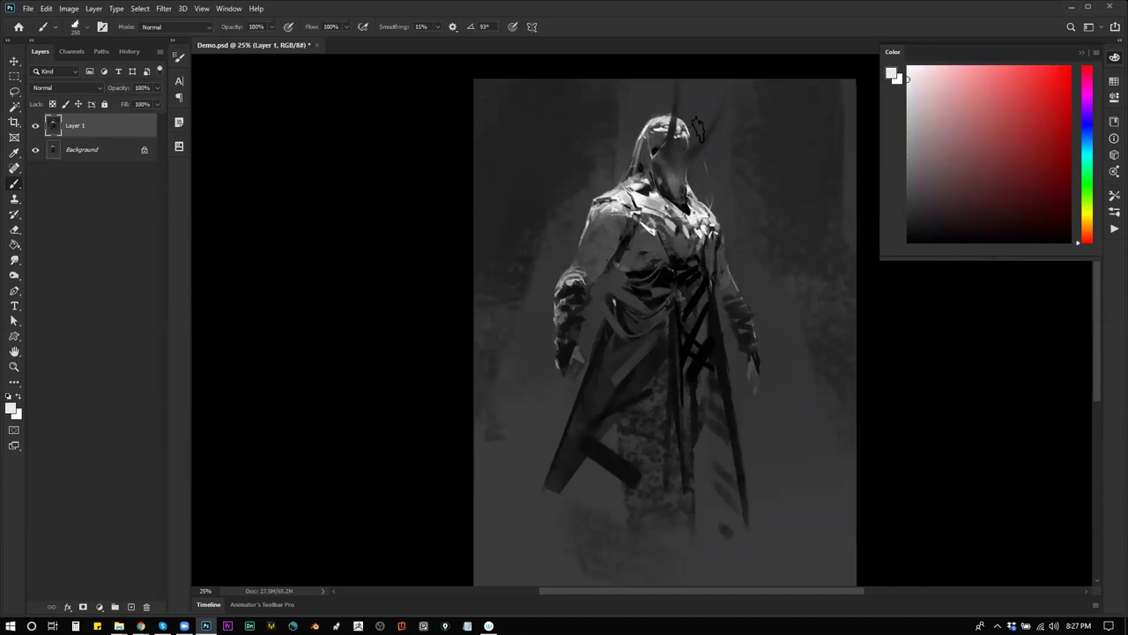
{"action": "key", "text": "bracketright"}
{"action": "key", "text": "bracketright"}
{"action": "key", "text": "bracketright"}
{"action": "key", "text": "bracketright"}
{"action": "key", "text": "bracketright"}
{"action": "key", "text": "bracketright"}
{"action": "key", "text": "bracketright"}
{"action": "key", "text": "bracketright"}
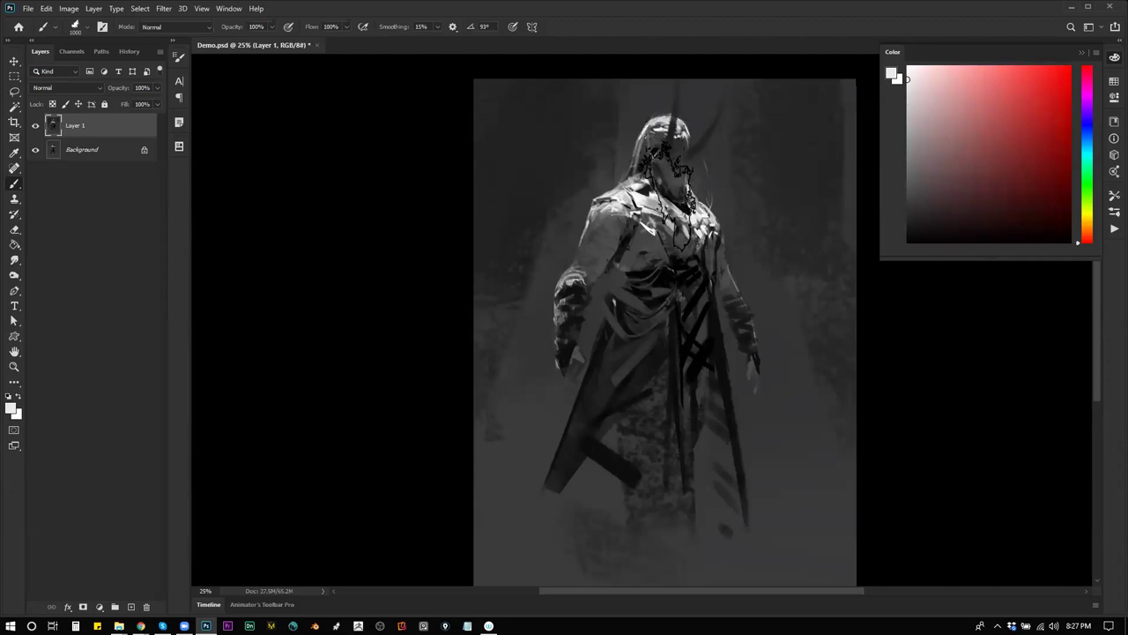
{"action": "key", "text": "ctrl+minus"}
{"action": "key", "text": "Tab"}
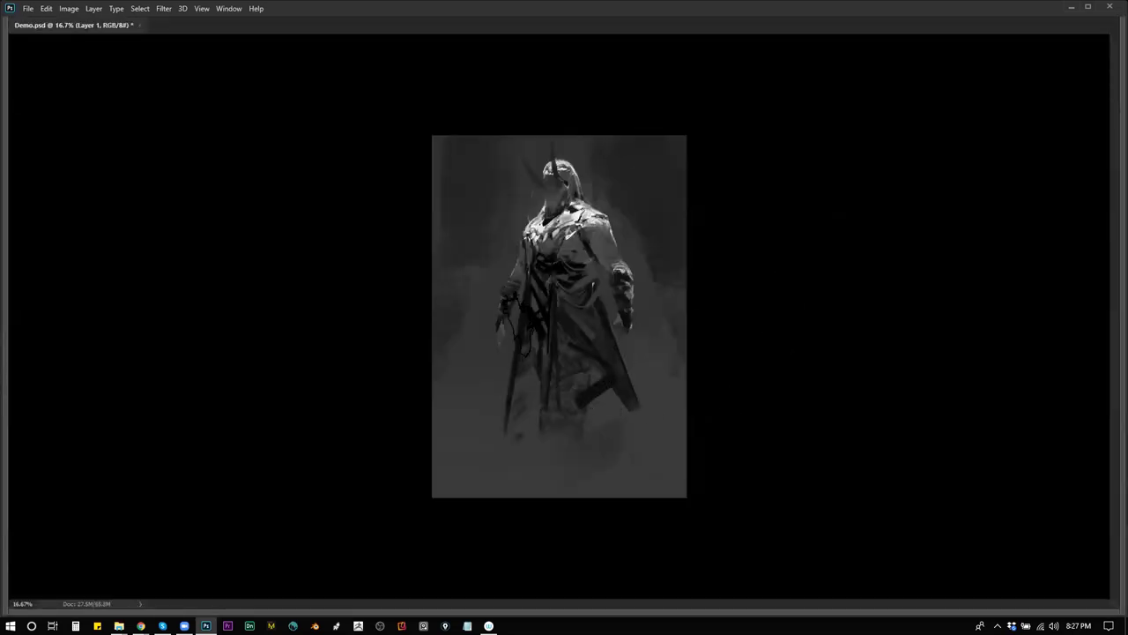
Paint a bright white streak down the lower robe with soft misty patches around the ground, and mirror the canvas
{"action": "left_click_drag", "start_coordinate": [523, 295], "coordinate": [516, 453]}
{"action": "key", "text": "ctrl+z"}
{"action": "left_click_drag", "start_coordinate": [520, 411], "coordinate": [505, 453]}
{"action": "mouse_move", "coordinate": [529, 360]}
{"action": "left_mouse_down"}
{"action": "mouse_move", "coordinate": [519, 483]}
{"action": "mouse_move", "coordinate": [534, 446]}
{"action": "left_mouse_up"}
{"action": "left_click_drag", "start_coordinate": [531, 331], "coordinate": [534, 390]}
{"action": "left_click_drag", "start_coordinate": [534, 350], "coordinate": [546, 437]}
{"action": "mouse_move", "coordinate": [609, 469]}
{"action": "left_mouse_down"}
{"action": "mouse_move", "coordinate": [467, 476]}
{"action": "mouse_move", "coordinate": [498, 480]}
{"action": "mouse_move", "coordinate": [517, 447]}
{"action": "mouse_move", "coordinate": [478, 453]}
{"action": "mouse_move", "coordinate": [454, 401]}
{"action": "left_mouse_up"}
{"action": "key", "text": "ctrl+shift+h"}
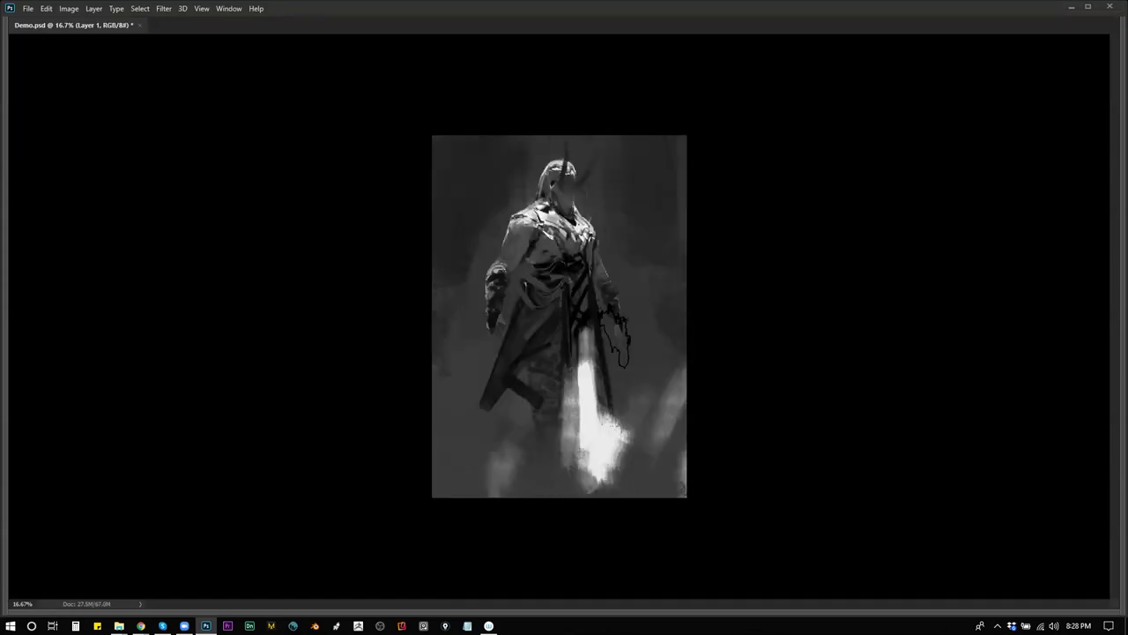
Paint white mist beside the lower robe on the near side, switching brush presets to build up a textured patch
{"action": "key", "text": "ctrl+plus"}
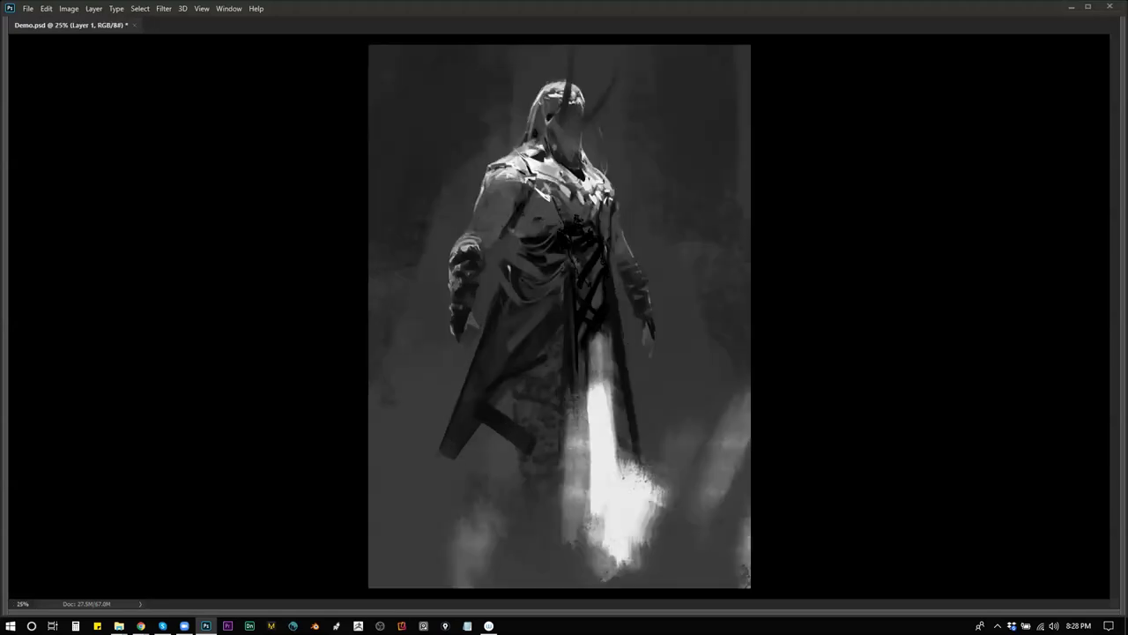
{"action": "mouse_move", "coordinate": [429, 466]}
{"action": "left_mouse_down"}
{"action": "mouse_move", "coordinate": [352, 402]}
{"action": "mouse_move", "coordinate": [372, 447]}
{"action": "mouse_move", "coordinate": [429, 482]}
{"action": "mouse_move", "coordinate": [408, 423]}
{"action": "left_mouse_up"}
{"action": "right_click", "coordinate": [818, 320]}
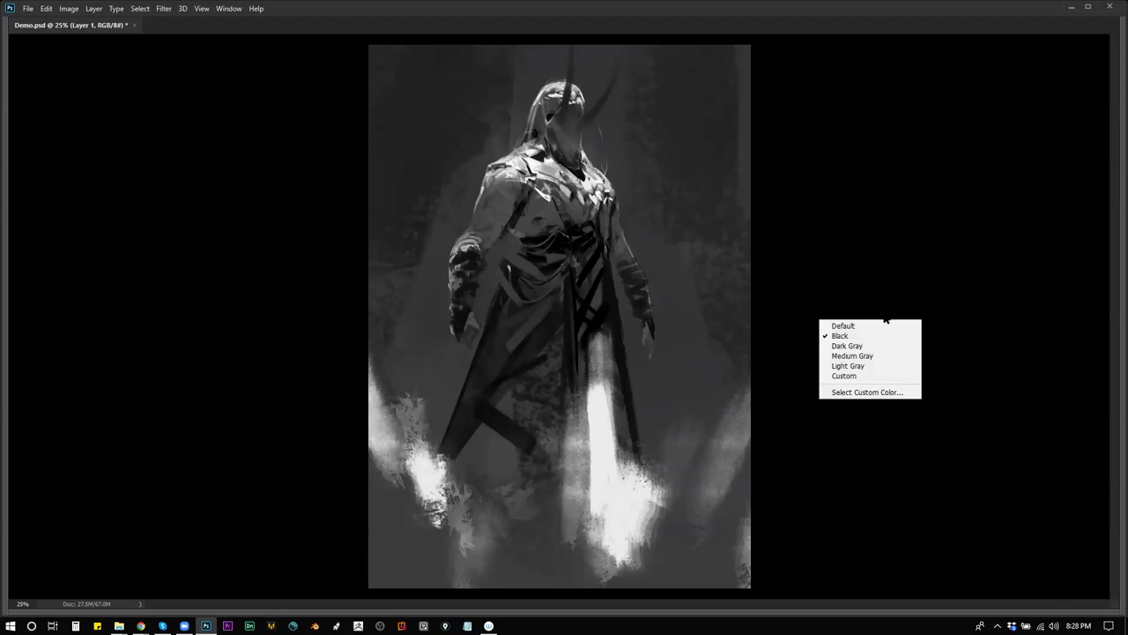
{"action": "right_click", "coordinate": [629, 373]}
{"action": "left_click", "coordinate": [1055, 252]}
{"action": "left_click", "coordinate": [410, 427]}
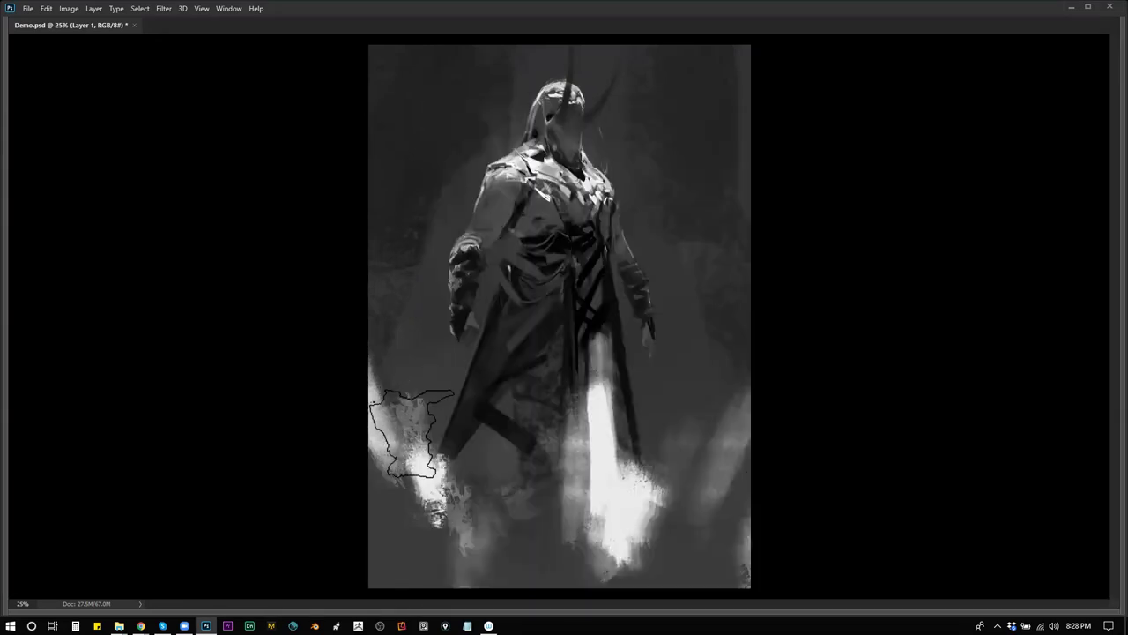
{"action": "mouse_move", "coordinate": [414, 461]}
{"action": "left_mouse_down"}
{"action": "mouse_move", "coordinate": [393, 441]}
{"action": "mouse_move", "coordinate": [426, 474]}
{"action": "left_mouse_up"}
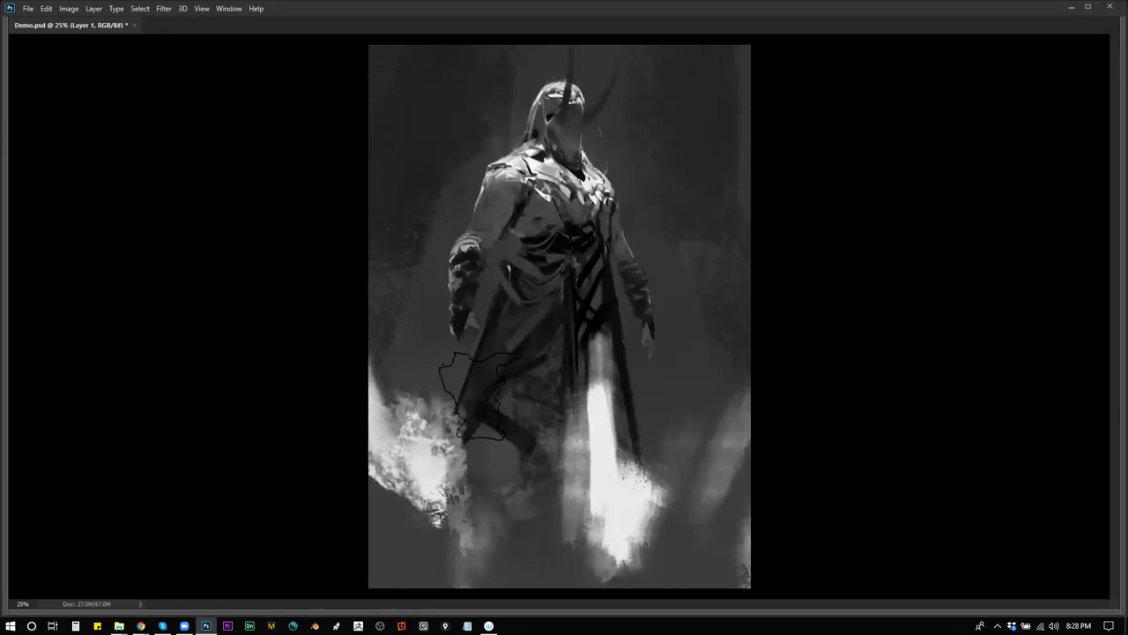
Switch to the full-screen view and paint dark grey over the base of the mist, shaping dark ground on both sides of the robe
{"action": "key", "text": "f"}
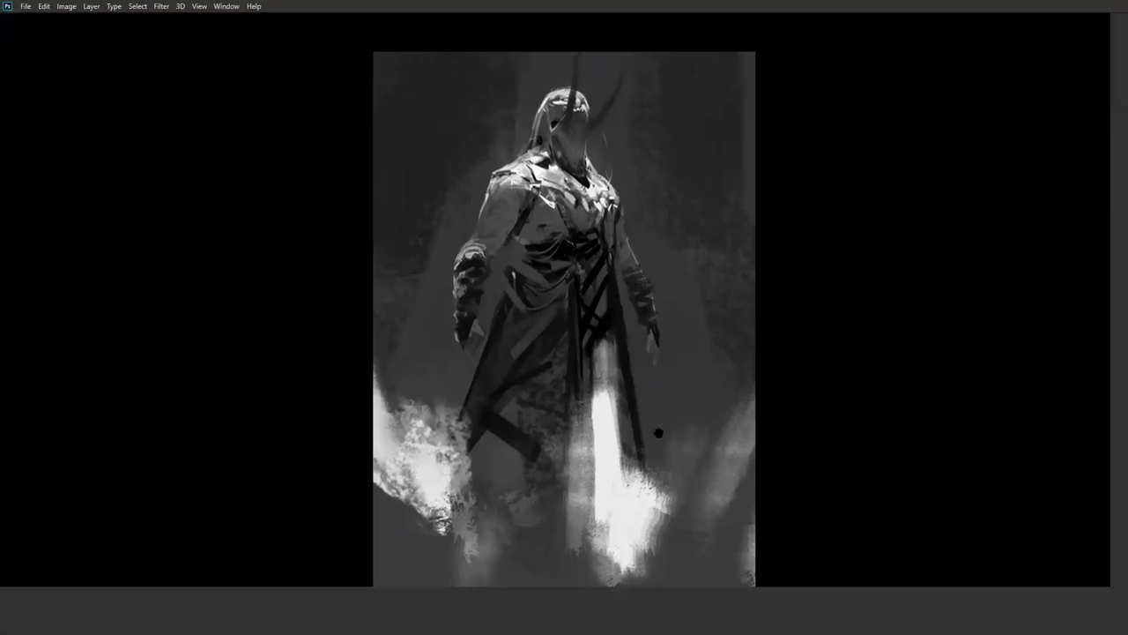
{"action": "left_click_drag", "start_coordinate": [657, 433], "coordinate": [694, 276]}
{"action": "left_click_drag", "start_coordinate": [419, 347], "coordinate": [516, 394]}
{"action": "mouse_move", "coordinate": [624, 377]}
{"action": "left_mouse_down"}
{"action": "mouse_move", "coordinate": [670, 361]}
{"action": "mouse_move", "coordinate": [675, 391]}
{"action": "mouse_move", "coordinate": [744, 371]}
{"action": "mouse_move", "coordinate": [776, 326]}
{"action": "left_mouse_up"}
{"action": "left_click_drag", "start_coordinate": [787, 375], "coordinate": [784, 402]}
{"action": "left_click_drag", "start_coordinate": [598, 377], "coordinate": [624, 363]}
{"action": "left_click_drag", "start_coordinate": [692, 337], "coordinate": [716, 318]}
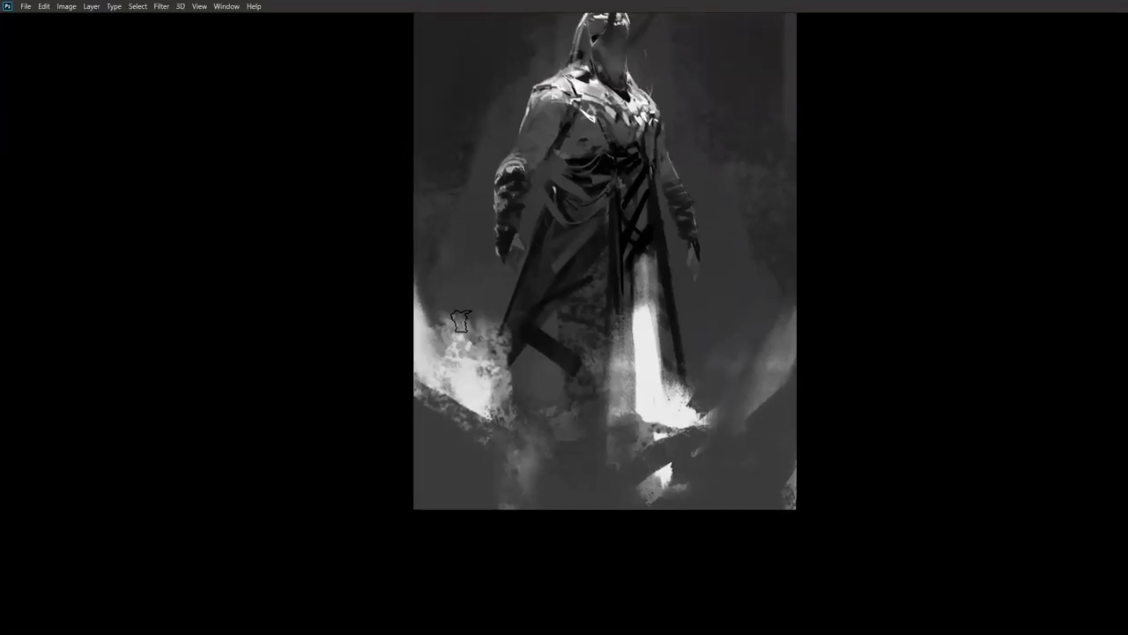
Carve the mist on both sides of the figure into curved, rough-edged shapes with broad grey strokes
{"action": "mouse_move", "coordinate": [465, 339]}
{"action": "left_mouse_down"}
{"action": "mouse_move", "coordinate": [421, 240]}
{"action": "mouse_move", "coordinate": [470, 285]}
{"action": "mouse_move", "coordinate": [460, 323]}
{"action": "mouse_move", "coordinate": [417, 296]}
{"action": "mouse_move", "coordinate": [453, 367]}
{"action": "mouse_move", "coordinate": [486, 382]}
{"action": "mouse_move", "coordinate": [461, 371]}
{"action": "mouse_move", "coordinate": [474, 381]}
{"action": "left_mouse_up"}
{"action": "mouse_move", "coordinate": [700, 373]}
{"action": "left_mouse_down"}
{"action": "mouse_move", "coordinate": [761, 290]}
{"action": "mouse_move", "coordinate": [720, 296]}
{"action": "mouse_move", "coordinate": [749, 274]}
{"action": "mouse_move", "coordinate": [760, 295]}
{"action": "mouse_move", "coordinate": [745, 319]}
{"action": "mouse_move", "coordinate": [789, 221]}
{"action": "mouse_move", "coordinate": [757, 250]}
{"action": "mouse_move", "coordinate": [790, 200]}
{"action": "mouse_move", "coordinate": [782, 213]}
{"action": "left_mouse_up"}
{"action": "left_click_drag", "start_coordinate": [718, 265], "coordinate": [736, 350]}
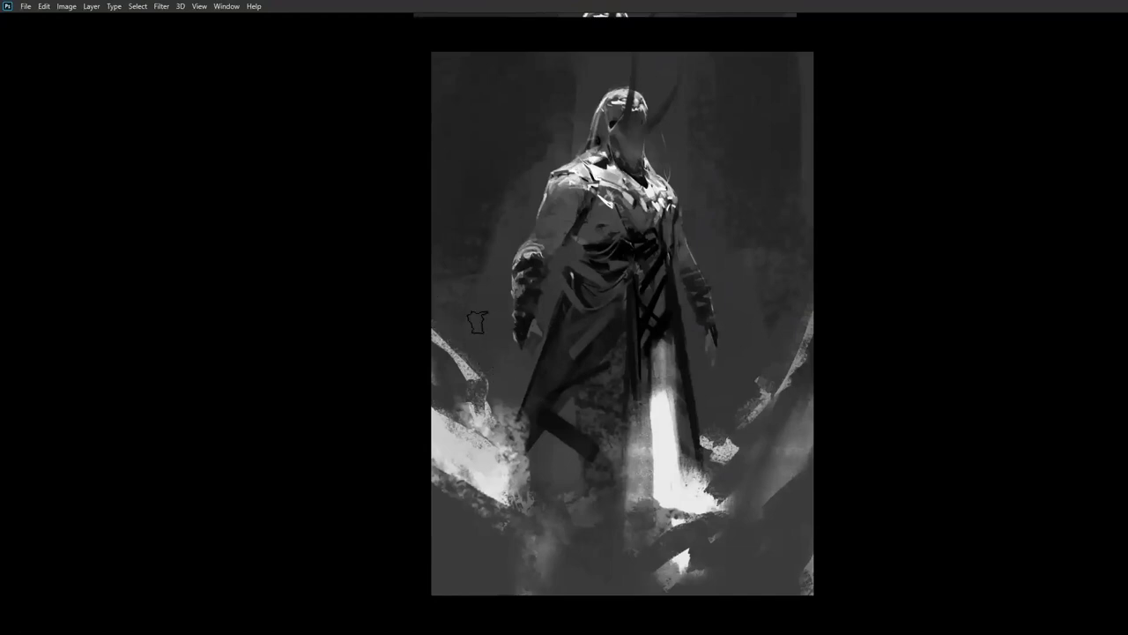
Darken the background on both sides of the figure with large vertical dark grey strokes
{"action": "left_click_drag", "start_coordinate": [481, 231], "coordinate": [482, 344]}
{"action": "mouse_move", "coordinate": [455, 307]}
{"action": "left_mouse_down"}
{"action": "mouse_move", "coordinate": [485, 317]}
{"action": "mouse_move", "coordinate": [483, 148]}
{"action": "mouse_move", "coordinate": [464, 323]}
{"action": "left_mouse_up"}
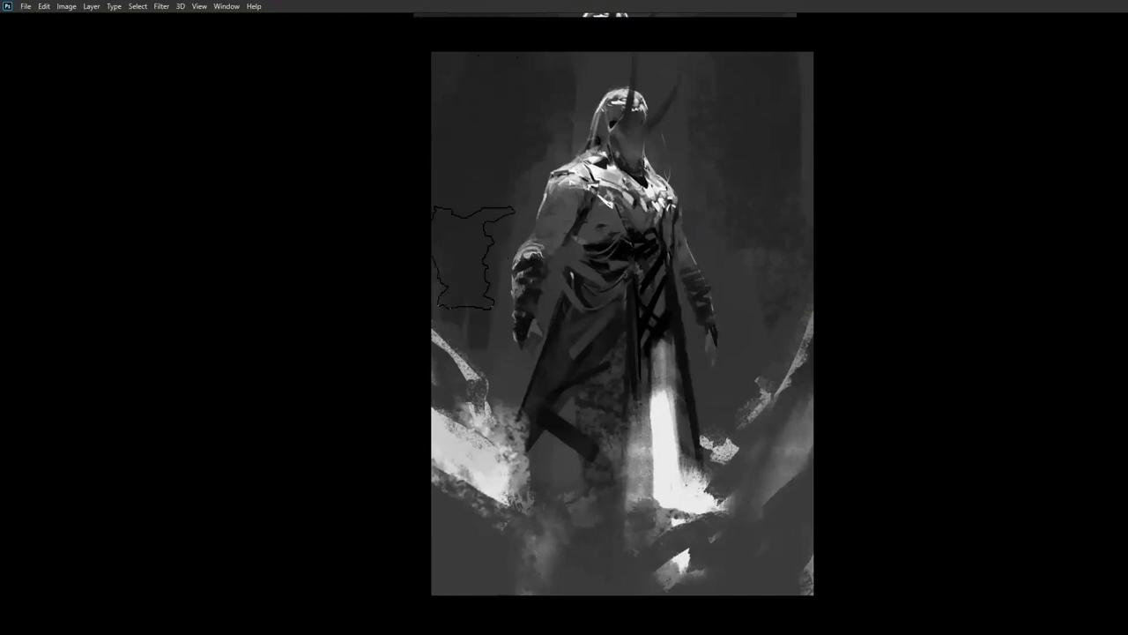
{"action": "left_click_drag", "start_coordinate": [766, 97], "coordinate": [768, 277]}
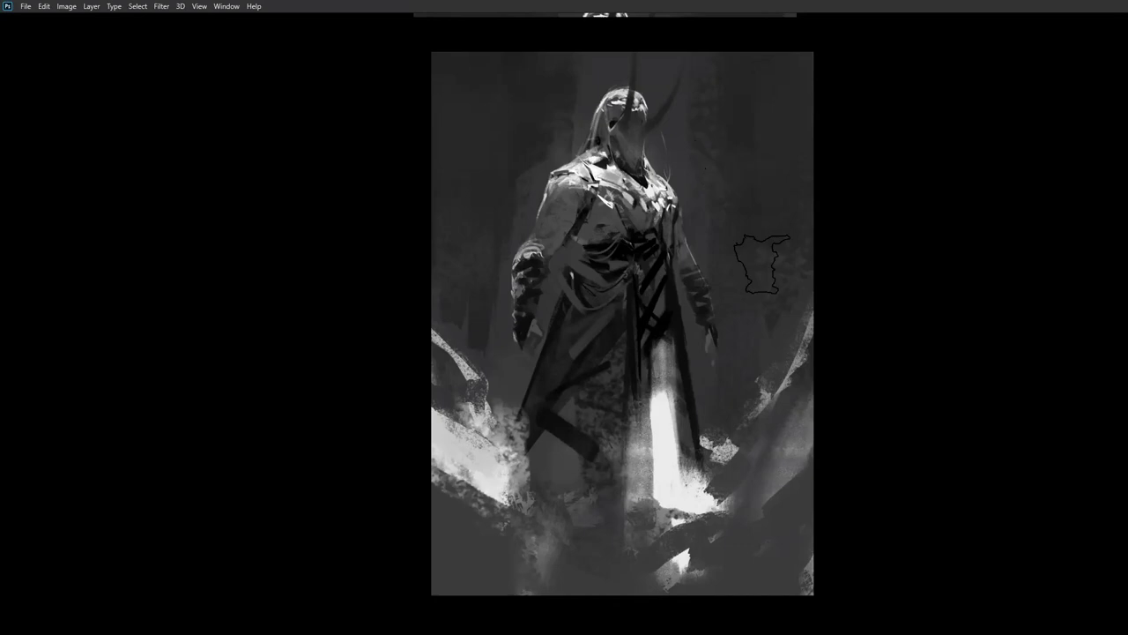
Switch to another brush preset from the Standard set and try thin curved wisps above the near-side mist, undoing and redoing strokes to compare
{"action": "right_click", "coordinate": [687, 270]}
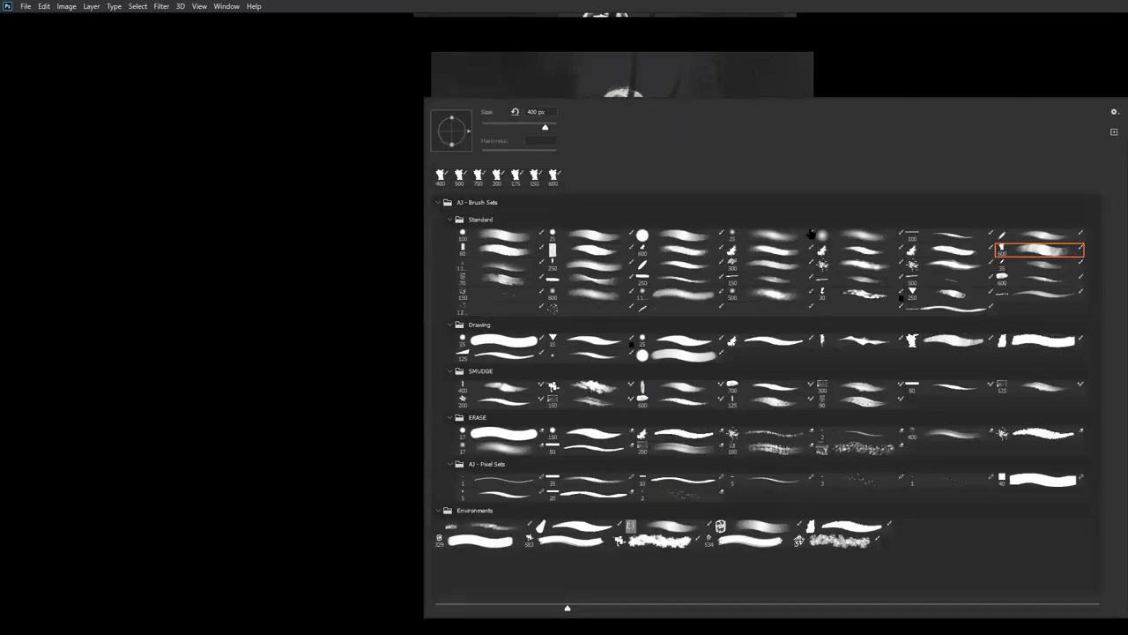
{"action": "left_click", "coordinate": [789, 253]}
{"action": "key", "text": "Return"}
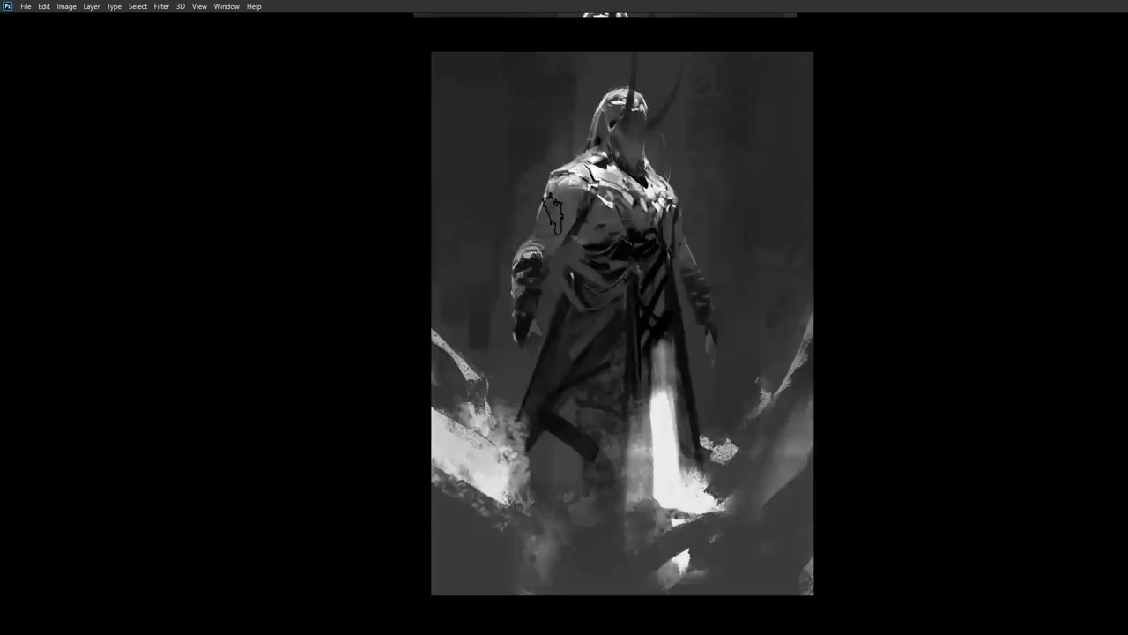
{"action": "mouse_move", "coordinate": [467, 431]}
{"action": "left_mouse_down"}
{"action": "mouse_move", "coordinate": [482, 386]}
{"action": "mouse_move", "coordinate": [445, 348]}
{"action": "left_mouse_up"}
{"action": "key", "text": "ctrl+z"}
{"action": "key", "text": "ctrl+z"}
{"action": "key", "text": "ctrl+shift+z"}
{"action": "key", "text": "ctrl+shift+z"}
{"action": "key", "text": "ctrl+z"}
{"action": "key", "text": "ctrl+z"}
{"action": "mouse_move", "coordinate": [456, 365]}
{"action": "left_mouse_down"}
{"action": "mouse_move", "coordinate": [432, 353]}
{"action": "mouse_move", "coordinate": [500, 410]}
{"action": "mouse_move", "coordinate": [439, 310]}
{"action": "mouse_move", "coordinate": [438, 247]}
{"action": "left_mouse_up"}
{"action": "key", "text": "ctrl+z"}
Paint bright white vertical streaks through the opening of the lower robe and between the legs
{"action": "left_click_drag", "start_coordinate": [654, 432], "coordinate": [651, 497]}
{"action": "left_click_drag", "start_coordinate": [656, 387], "coordinate": [642, 513]}
{"action": "left_click_drag", "start_coordinate": [635, 469], "coordinate": [633, 502]}
{"action": "left_click_drag", "start_coordinate": [589, 467], "coordinate": [585, 508]}
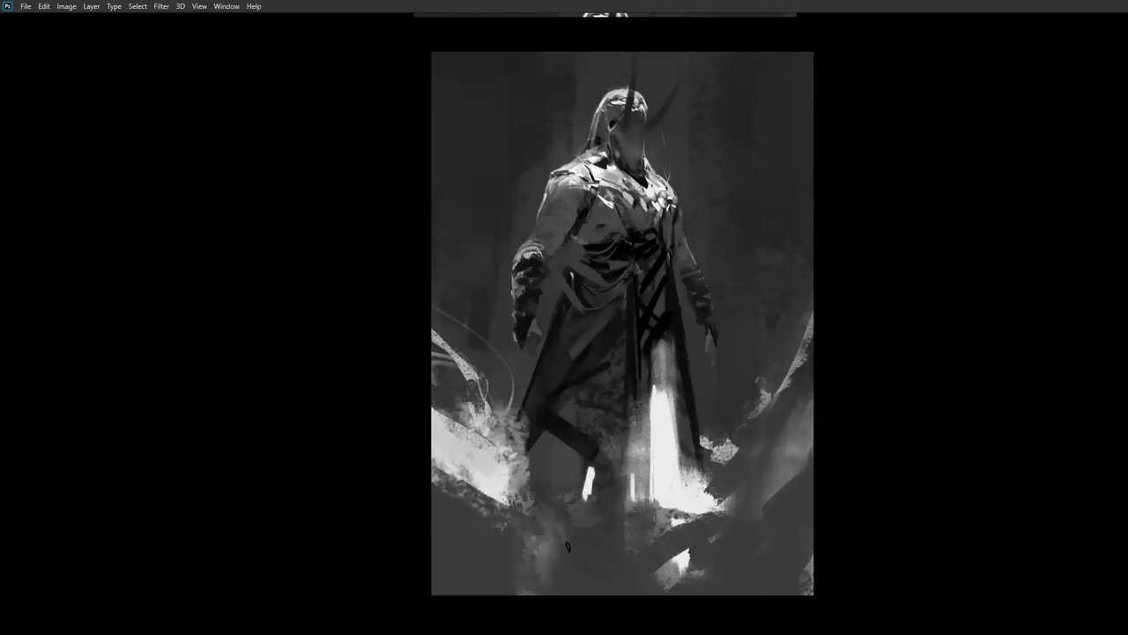
Paint dark strokes that define the lower leg beside the white glow and strengthen the robe's near edge
{"action": "left_click_drag", "start_coordinate": [598, 462], "coordinate": [573, 506]}
{"action": "left_click_drag", "start_coordinate": [592, 449], "coordinate": [568, 499]}
{"action": "left_click_drag", "start_coordinate": [531, 433], "coordinate": [551, 468]}
{"action": "left_click_drag", "start_coordinate": [570, 319], "coordinate": [537, 414]}
{"action": "left_click_drag", "start_coordinate": [548, 328], "coordinate": [522, 421]}
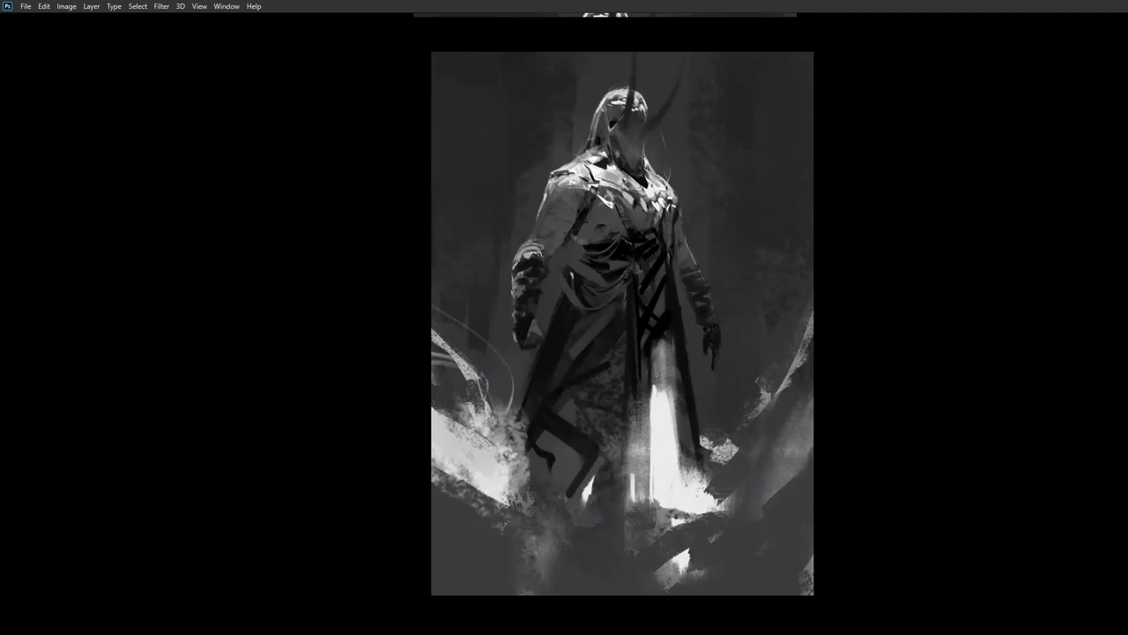
Undo the last stroke, rework the far hand and near elbow in dark grey, and check the canvas mirrored
{"action": "key", "text": "ctrl+z"}
{"action": "left_click_drag", "start_coordinate": [714, 314], "coordinate": [717, 325]}
{"action": "left_click_drag", "start_coordinate": [548, 255], "coordinate": [535, 231]}
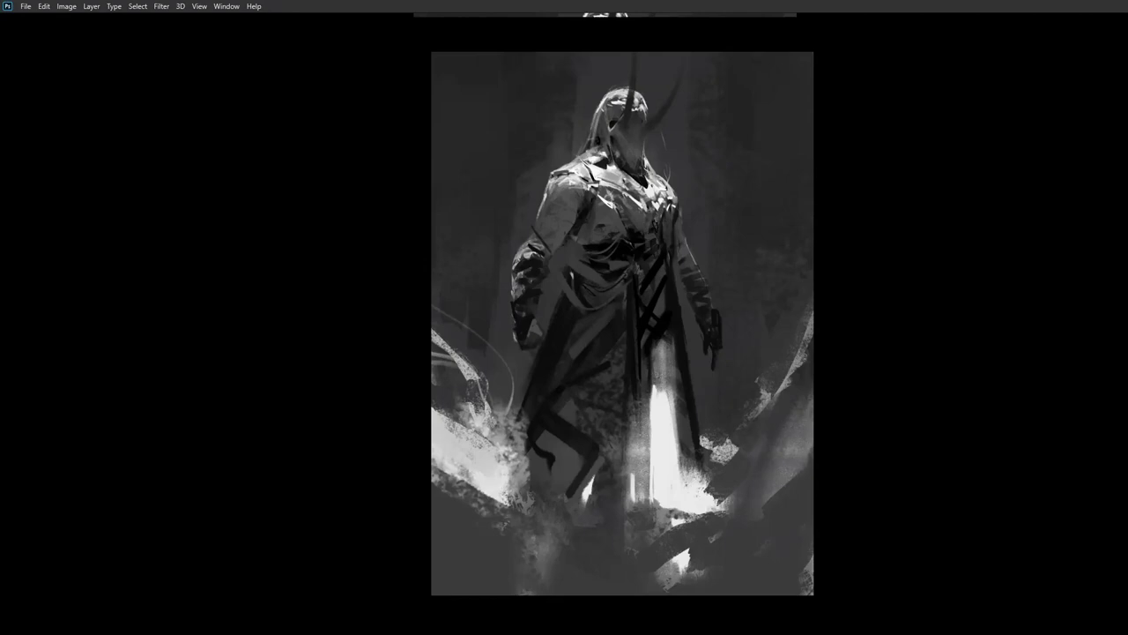
{"action": "key", "text": "ctrl+h"}
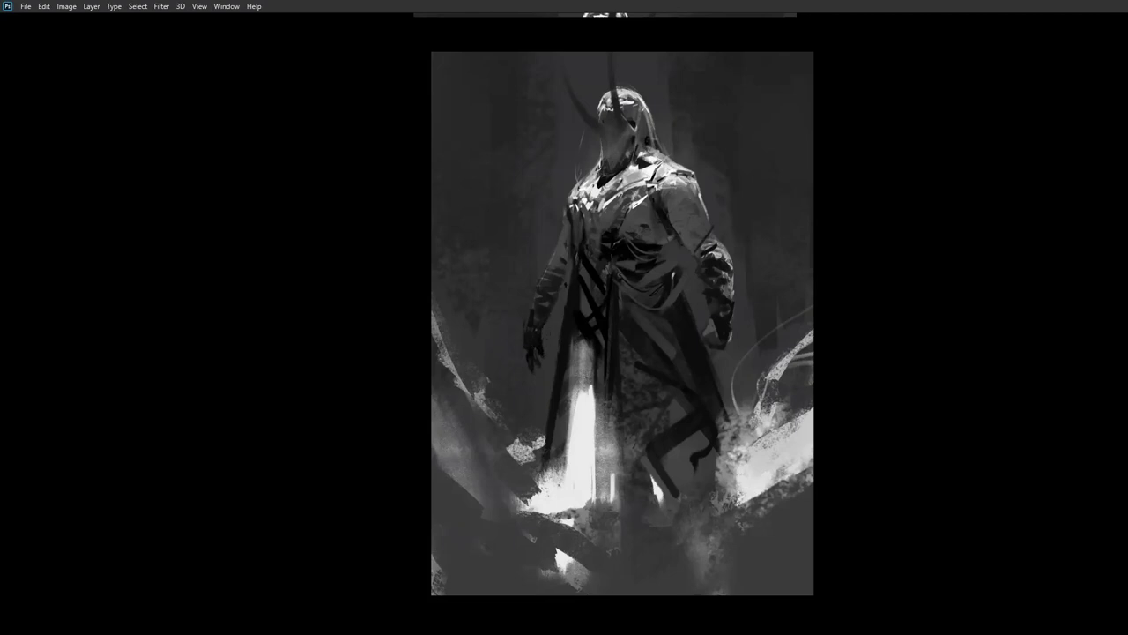
{"action": "key", "text": "ctrl+shift+h"}
Reshape the far forearm and hand with short strokes to give the fingers a closed silhouette
{"action": "left_click_drag", "start_coordinate": [717, 343], "coordinate": [726, 335]}
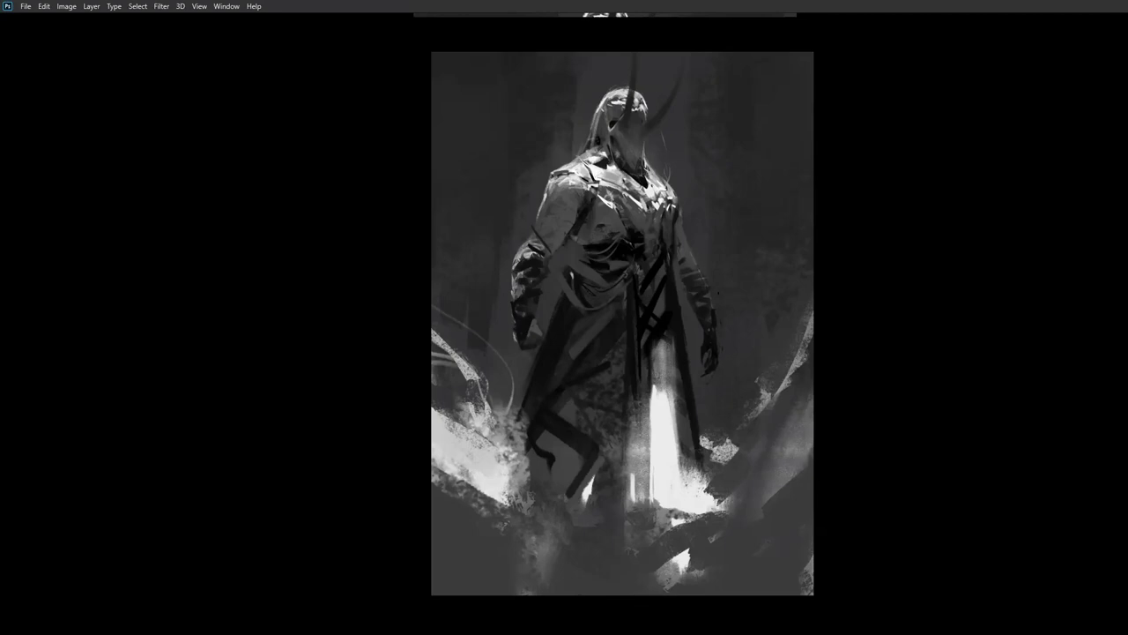
{"action": "mouse_move", "coordinate": [705, 255]}
{"action": "left_mouse_down"}
{"action": "mouse_move", "coordinate": [681, 269]}
{"action": "mouse_move", "coordinate": [696, 338]}
{"action": "mouse_move", "coordinate": [719, 327]}
{"action": "left_mouse_up"}
{"action": "key", "text": "b"}
{"action": "left_click_drag", "start_coordinate": [713, 337], "coordinate": [720, 344]}
{"action": "mouse_move", "coordinate": [724, 342]}
{"action": "left_mouse_down"}
{"action": "mouse_move", "coordinate": [712, 329]}
{"action": "mouse_move", "coordinate": [715, 407]}
{"action": "mouse_move", "coordinate": [739, 350]}
{"action": "mouse_move", "coordinate": [733, 376]}
{"action": "mouse_move", "coordinate": [715, 344]}
{"action": "left_mouse_up"}
Mirror the canvas back and forth at different zoom levels to examine the figure's silhouette, hands and proportions
{"action": "key", "text": "ctrl+shift+h"}
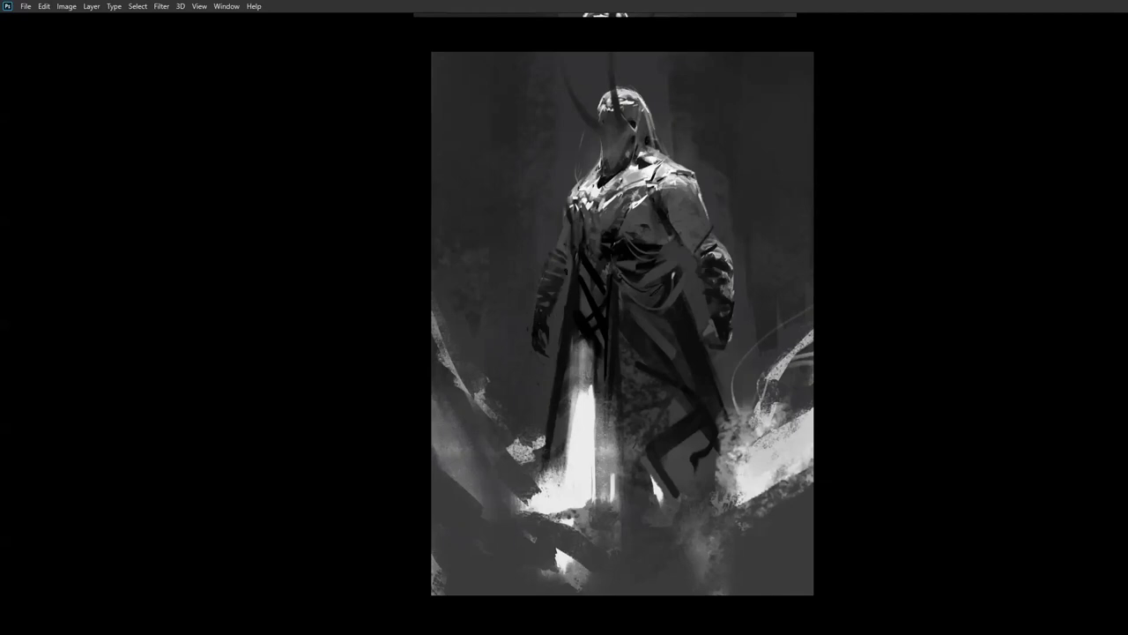
{"action": "key", "text": "ctrl+shift+h"}
{"action": "key", "text": "ctrl+shift+h"}
{"action": "key", "text": "h"}
{"action": "scroll", "coordinate": [657, 342], "scroll_direction": "down", "scroll_amount": 2}
{"action": "key", "text": "h"}
{"action": "scroll", "coordinate": [654, 361], "scroll_direction": "up", "scroll_amount": 1}
{"action": "scroll", "coordinate": [658, 357], "scroll_direction": "up", "scroll_amount": 1}
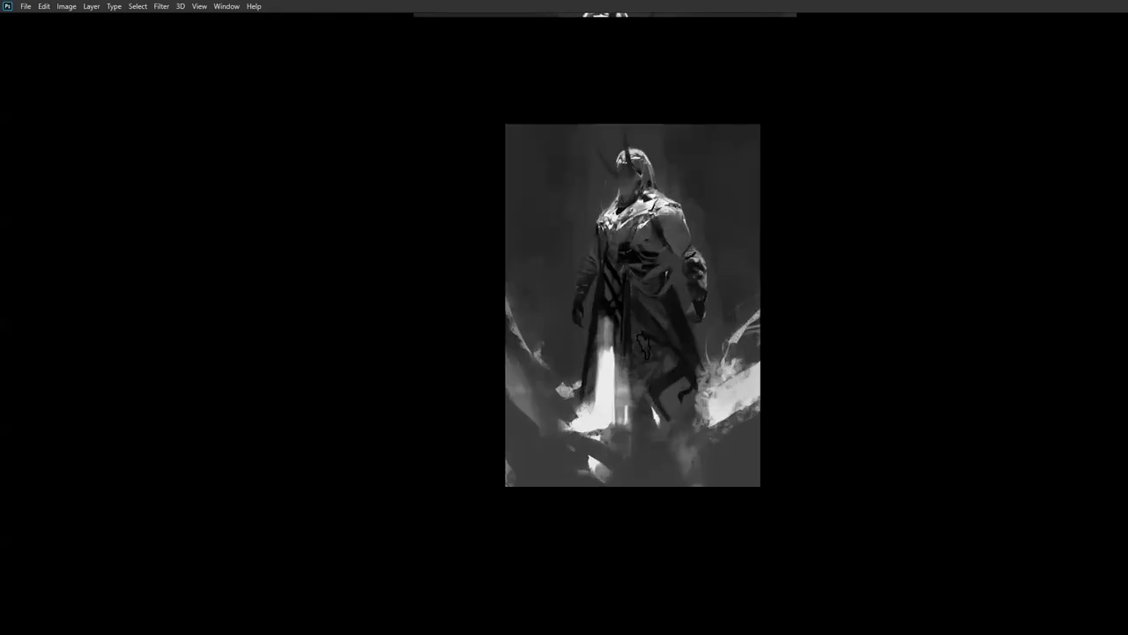
{"action": "scroll", "coordinate": [560, 305], "scroll_direction": "up", "scroll_amount": 1}
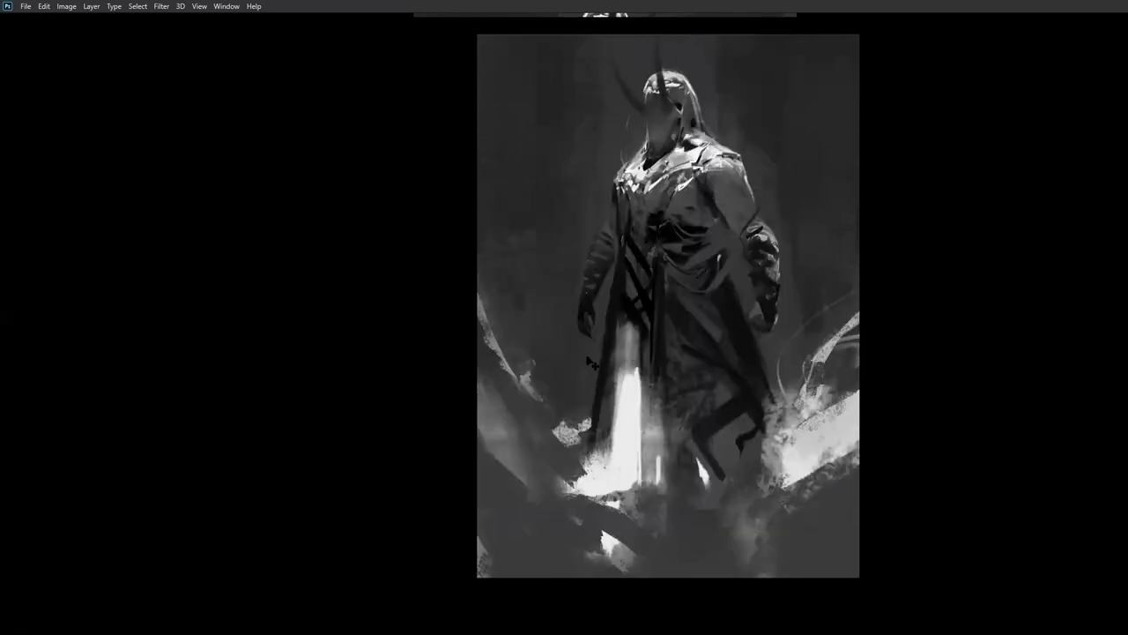
{"action": "key", "text": "ctrl+shift+h"}
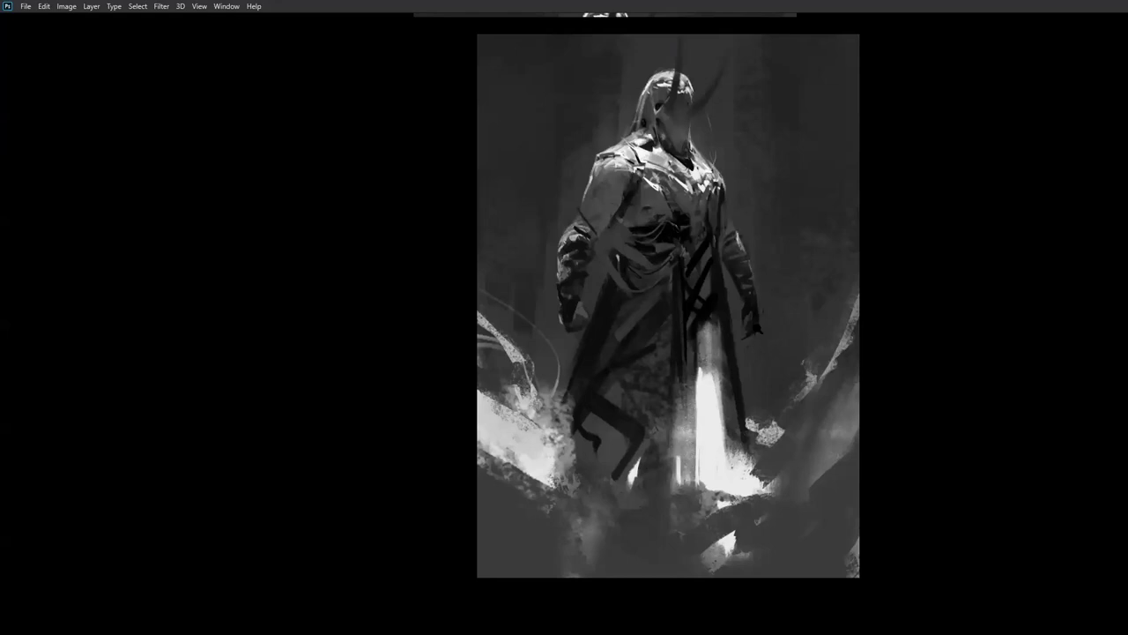
{"action": "scroll", "coordinate": [758, 331], "scroll_direction": "down", "scroll_amount": 2}
{"action": "key", "text": "ctrl+shift+h"}
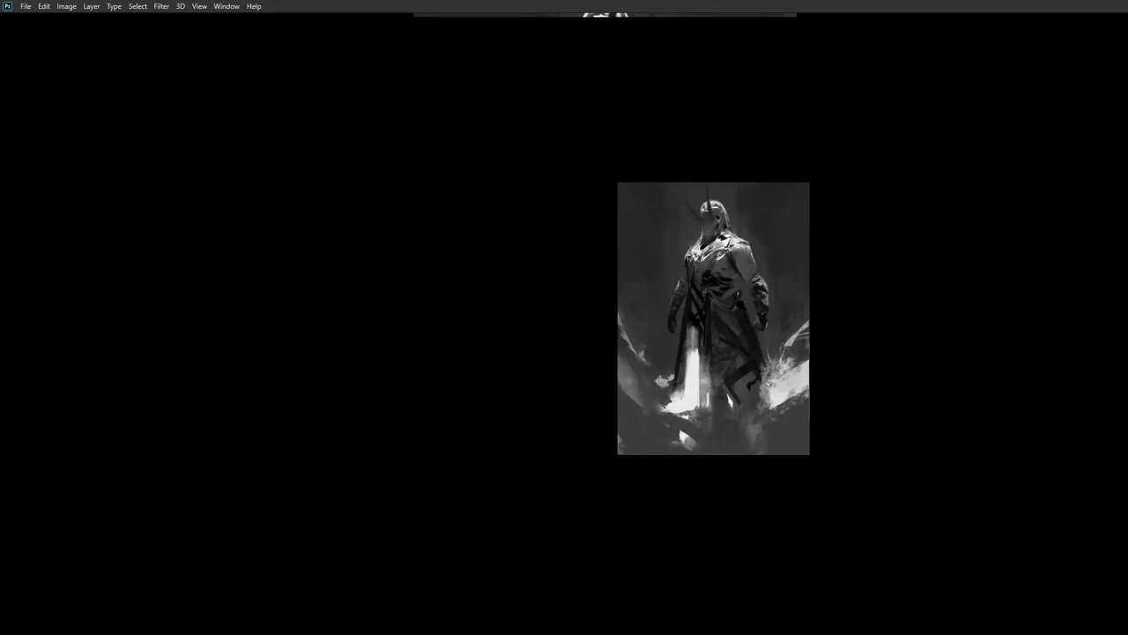
{"action": "key", "text": "ctrl+plus"}
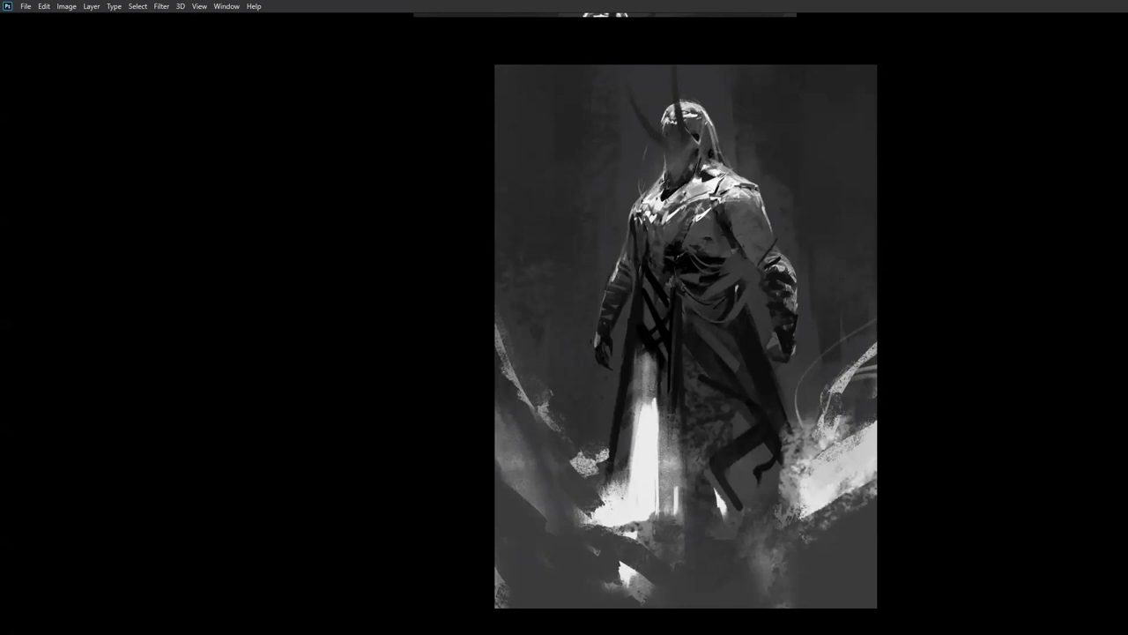
{"action": "key", "text": "ctrl+h"}
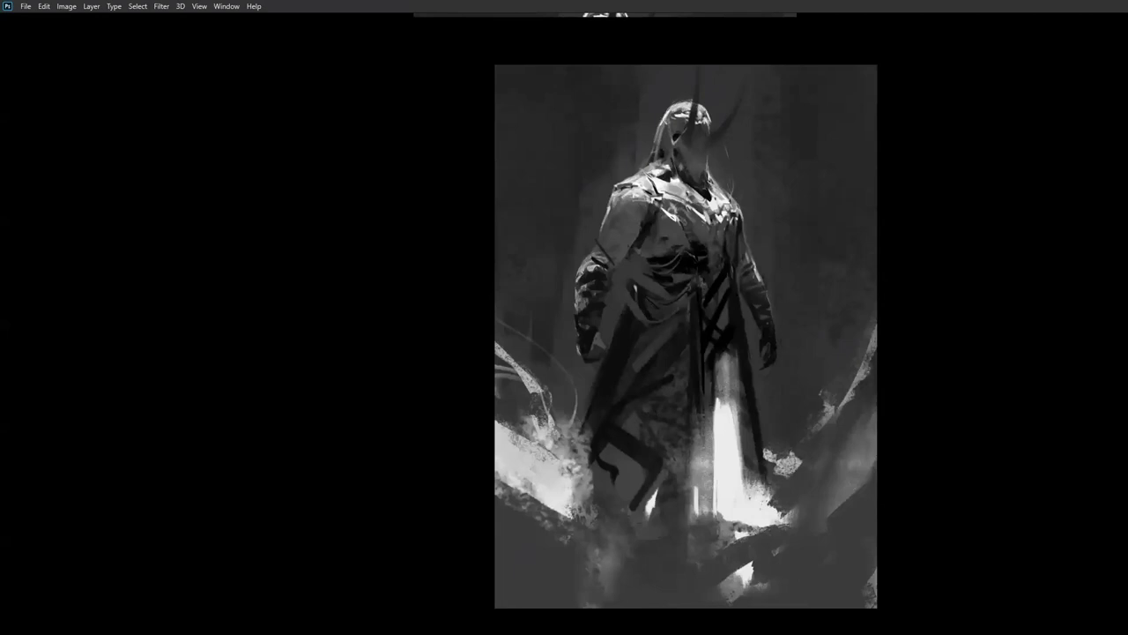
{"action": "key", "text": "h"}
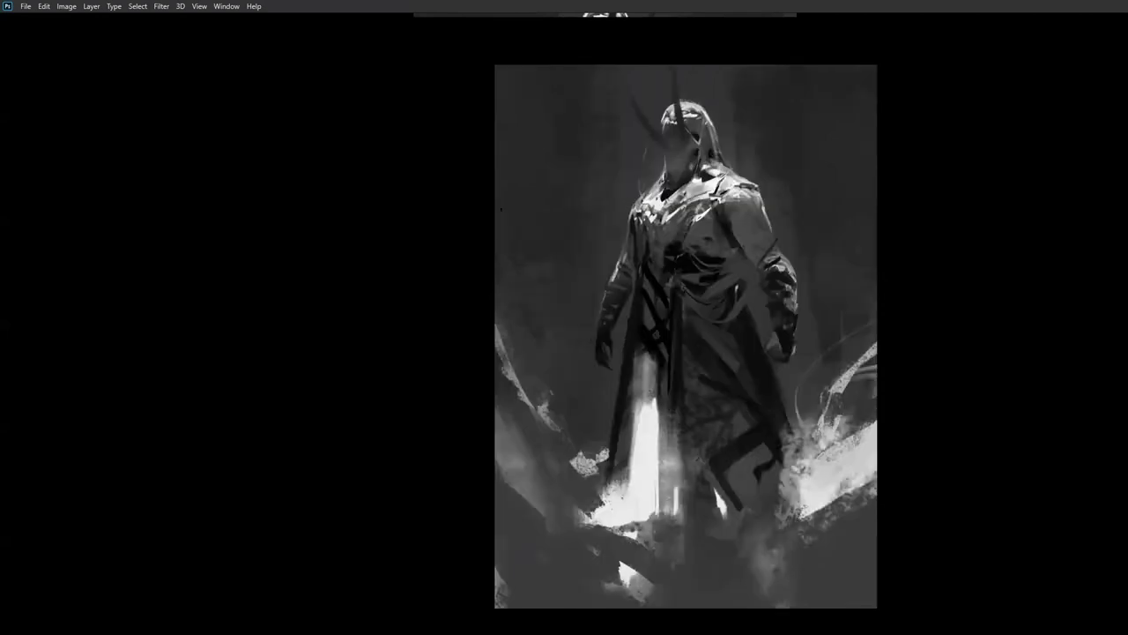
Marquee-select the figure's upper part on Layer 3 and nudge the far shoulder inward in Liquify with a 600 px brush
{"action": "left_click_drag", "start_coordinate": [496, 66], "coordinate": [853, 430]}
{"action": "key", "text": "ctrl+shift+x"}
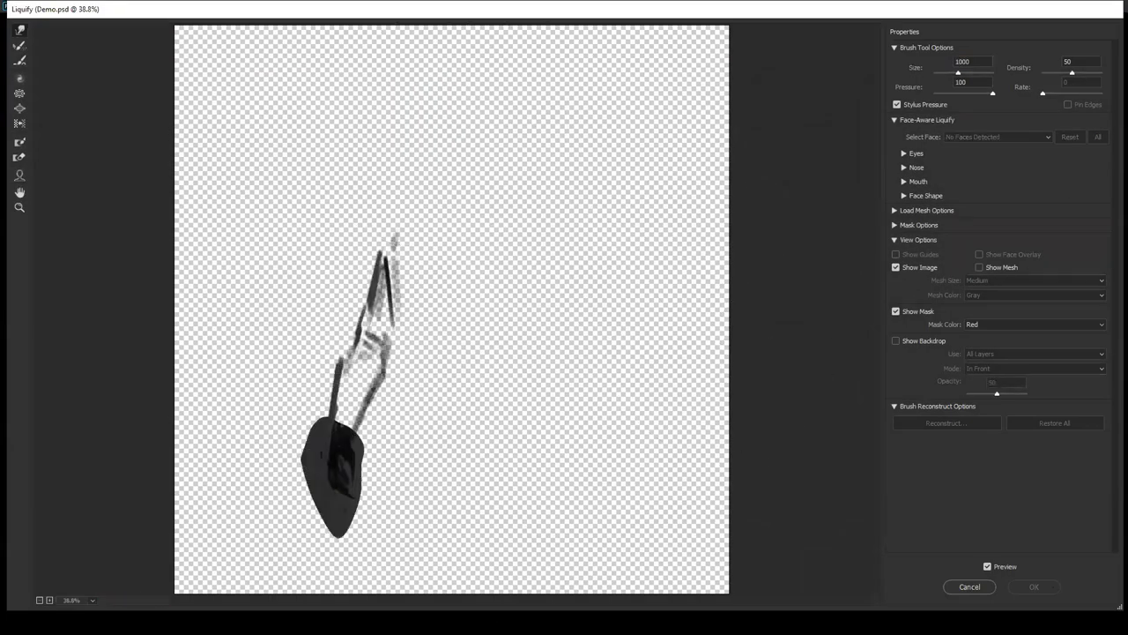
{"action": "left_click", "coordinate": [970, 587]}
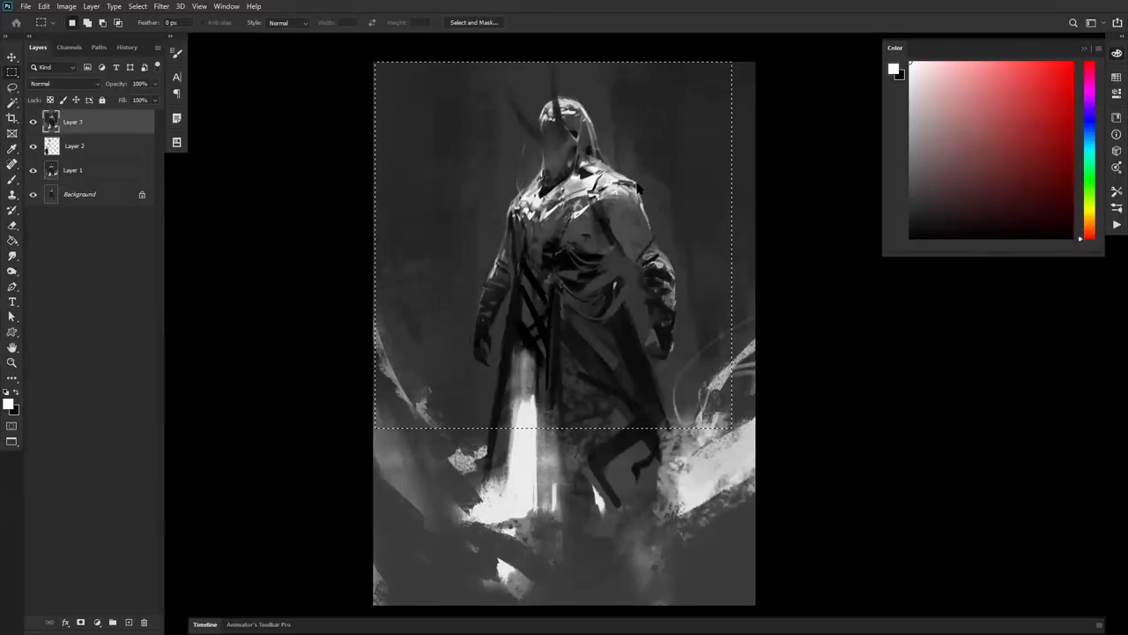
{"action": "key", "text": "ctrl+shift+x"}
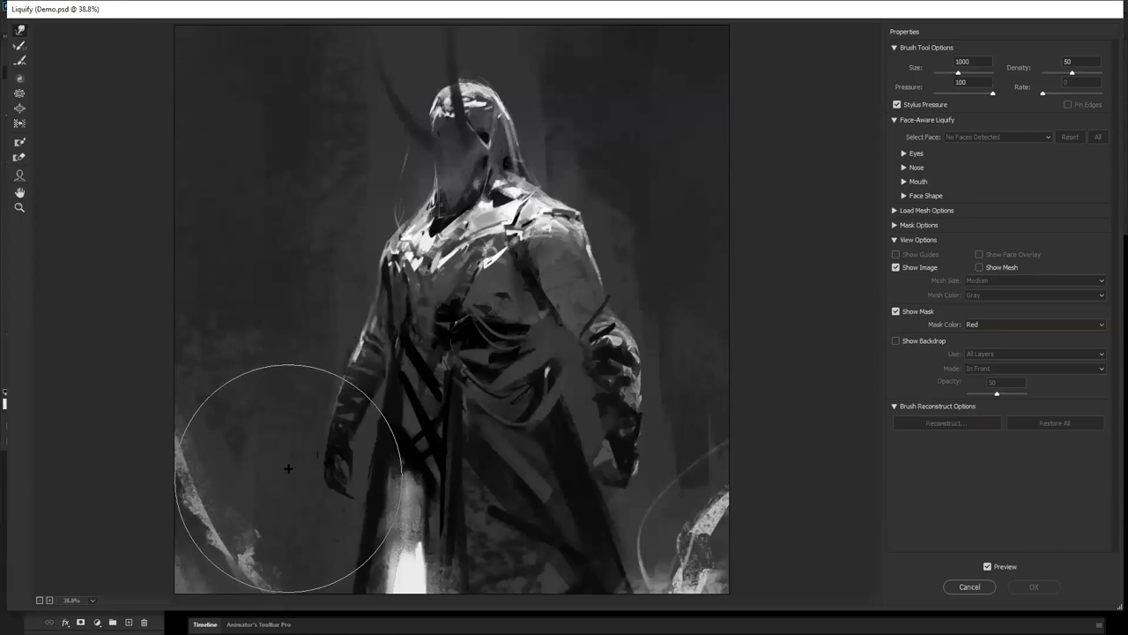
{"action": "key", "text": "bracketleft"}
{"action": "key", "text": "bracketleft"}
{"action": "key", "text": "bracketleft"}
{"action": "key", "text": "bracketleft"}
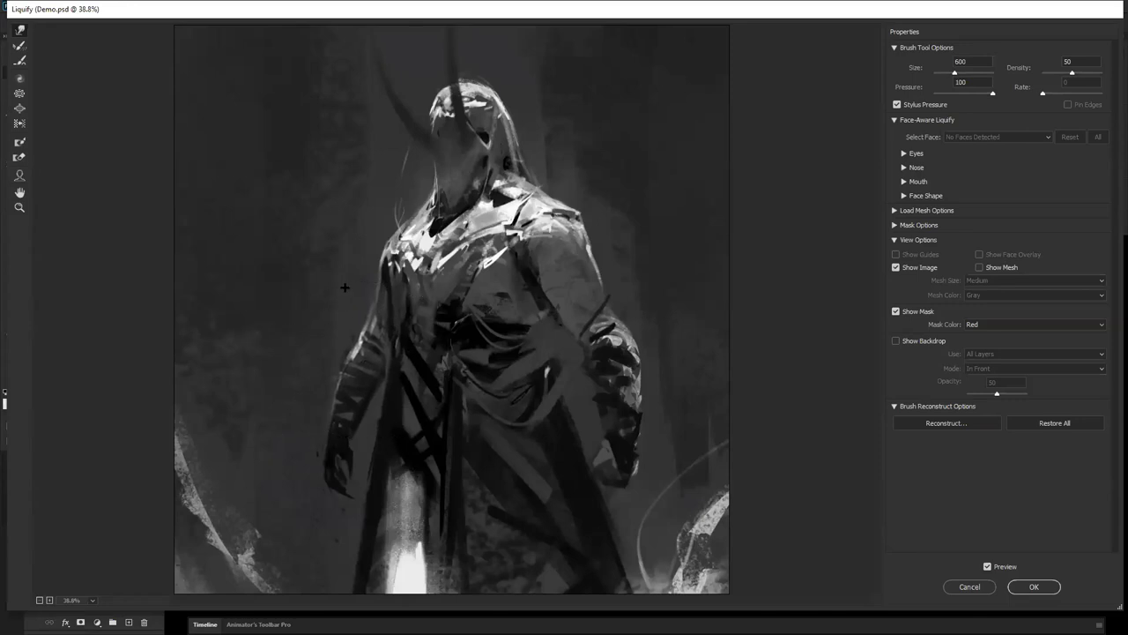
{"action": "left_click_drag", "start_coordinate": [396, 266], "coordinate": [400, 264]}
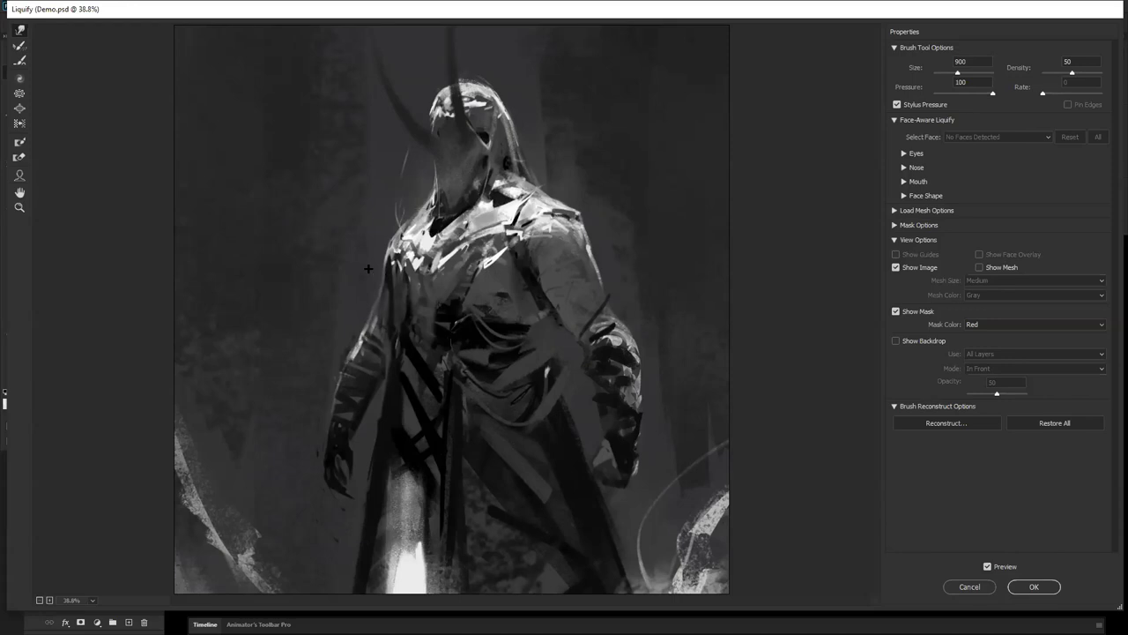
Enlarge the Liquify brush to 900 px and push the hooded head down toward the shoulders
{"action": "key", "text": "bracketright"}
{"action": "key", "text": "bracketright"}
{"action": "key", "text": "bracketright"}
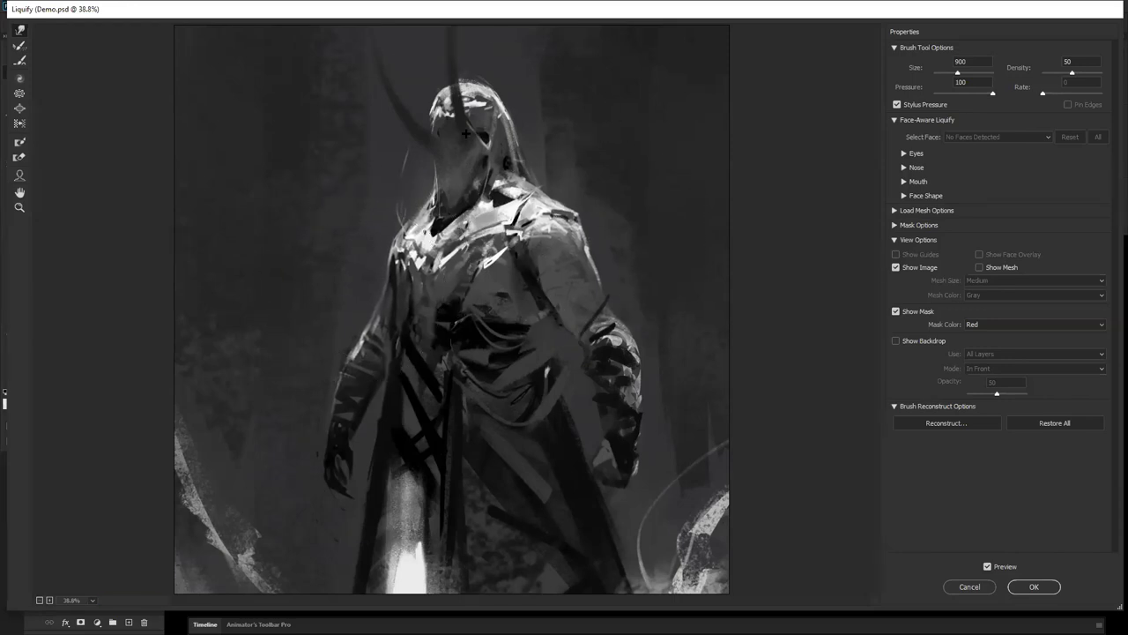
{"action": "mouse_move", "coordinate": [490, 76]}
{"action": "left_mouse_down"}
{"action": "mouse_move", "coordinate": [427, 79]}
{"action": "mouse_move", "coordinate": [436, 94]}
{"action": "mouse_move", "coordinate": [531, 104]}
{"action": "mouse_move", "coordinate": [490, 167]}
{"action": "left_mouse_up"}
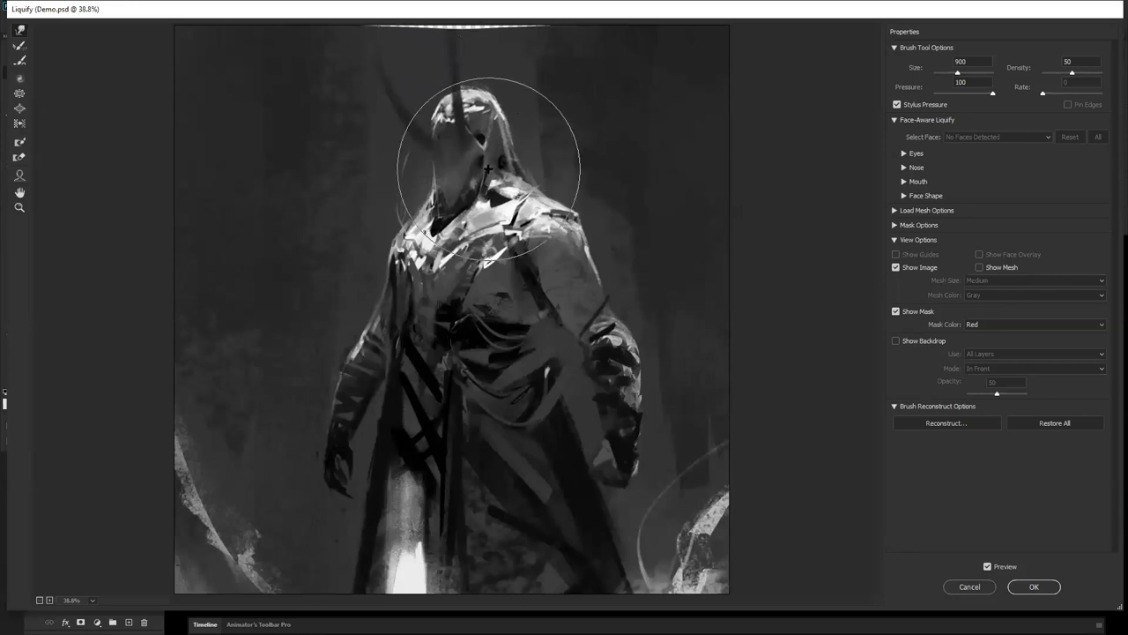
{"action": "mouse_move", "coordinate": [537, 124]}
{"action": "left_mouse_down"}
{"action": "mouse_move", "coordinate": [415, 126]}
{"action": "mouse_move", "coordinate": [397, 93]}
{"action": "mouse_move", "coordinate": [481, 30]}
{"action": "mouse_move", "coordinate": [492, 54]}
{"action": "left_mouse_up"}
Refine the head and collar with 500 px and 300 px Liquify brushes, apply the warp, and mirror the deselected canvas
{"action": "key", "text": "bracketleft"}
{"action": "key", "text": "bracketleft"}
{"action": "key", "text": "bracketleft"}
{"action": "key", "text": "bracketleft"}
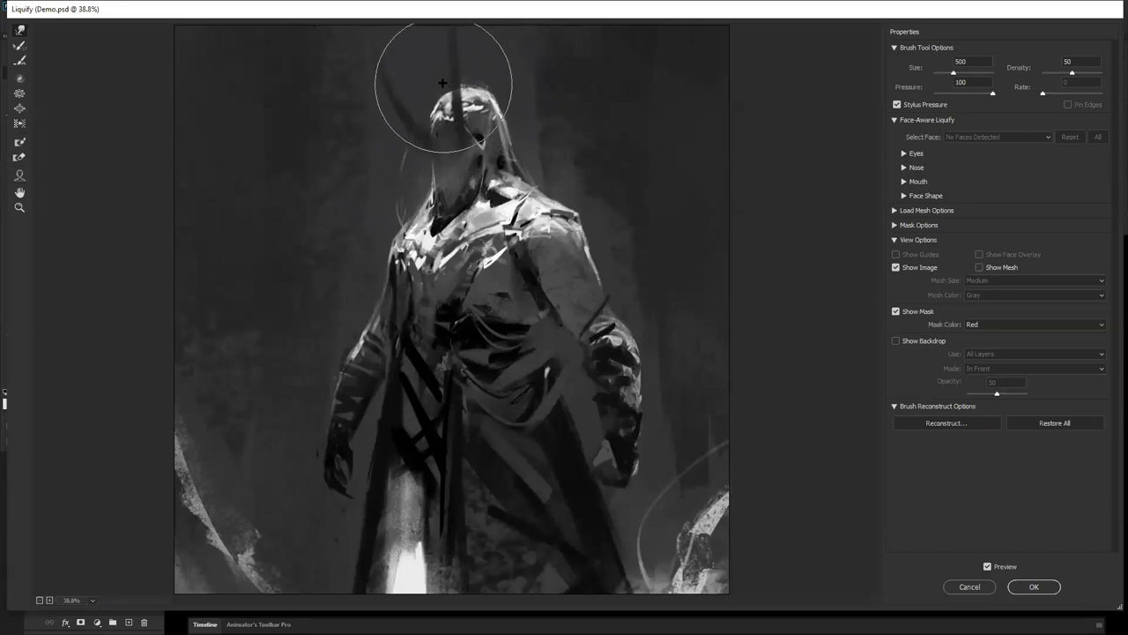
{"action": "mouse_move", "coordinate": [507, 93]}
{"action": "left_mouse_down"}
{"action": "mouse_move", "coordinate": [525, 116]}
{"action": "mouse_move", "coordinate": [463, 125]}
{"action": "mouse_move", "coordinate": [410, 176]}
{"action": "mouse_move", "coordinate": [402, 205]}
{"action": "mouse_move", "coordinate": [432, 295]}
{"action": "mouse_move", "coordinate": [405, 269]}
{"action": "mouse_move", "coordinate": [443, 253]}
{"action": "mouse_move", "coordinate": [396, 239]}
{"action": "mouse_move", "coordinate": [476, 275]}
{"action": "mouse_move", "coordinate": [443, 274]}
{"action": "mouse_move", "coordinate": [378, 239]}
{"action": "mouse_move", "coordinate": [390, 209]}
{"action": "mouse_move", "coordinate": [377, 212]}
{"action": "left_mouse_up"}
{"action": "key", "text": "bracketleft"}
{"action": "key", "text": "bracketleft"}
{"action": "key", "text": "bracketleft"}
{"action": "key", "text": "bracketleft"}
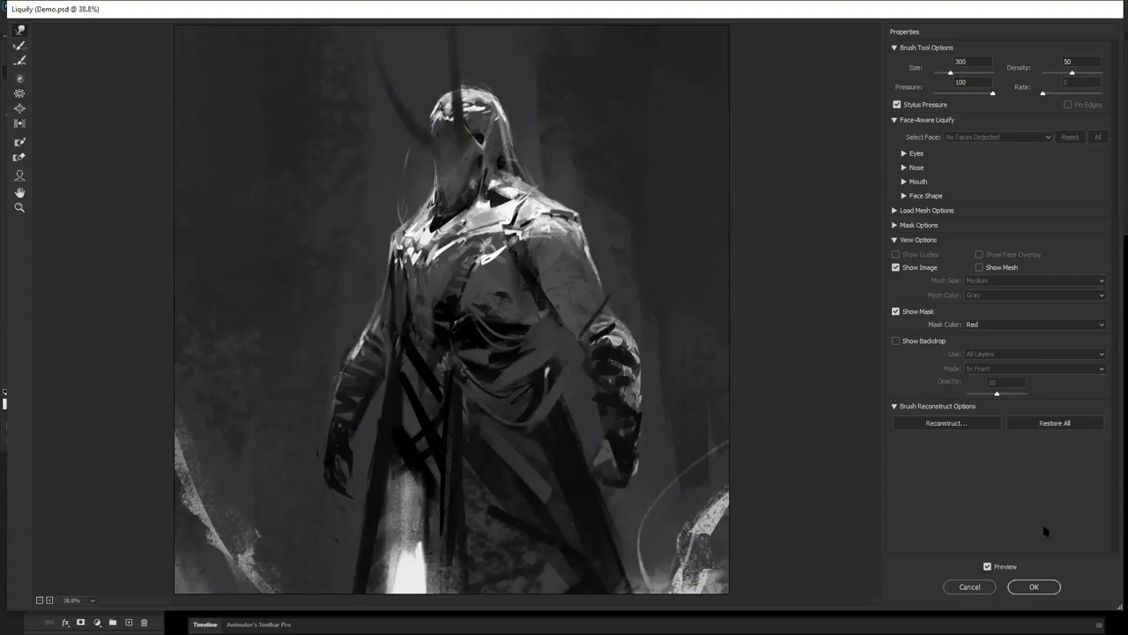
{"action": "left_click", "coordinate": [1034, 587]}
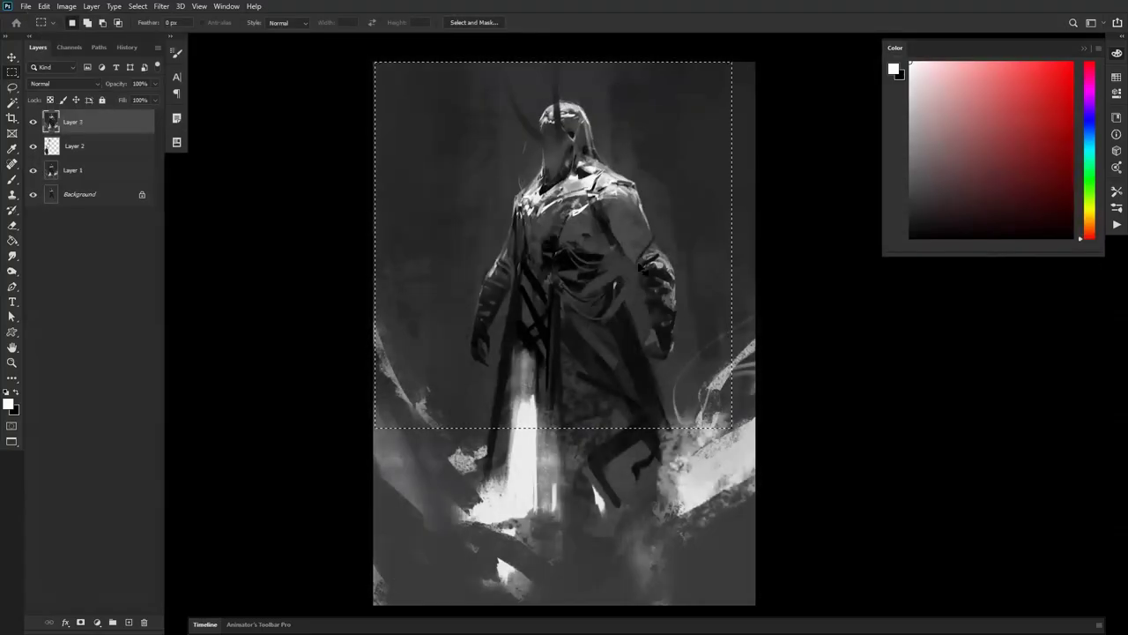
{"action": "key", "text": "ctrl+d"}
{"action": "key", "text": "ctrl+shift+h"}
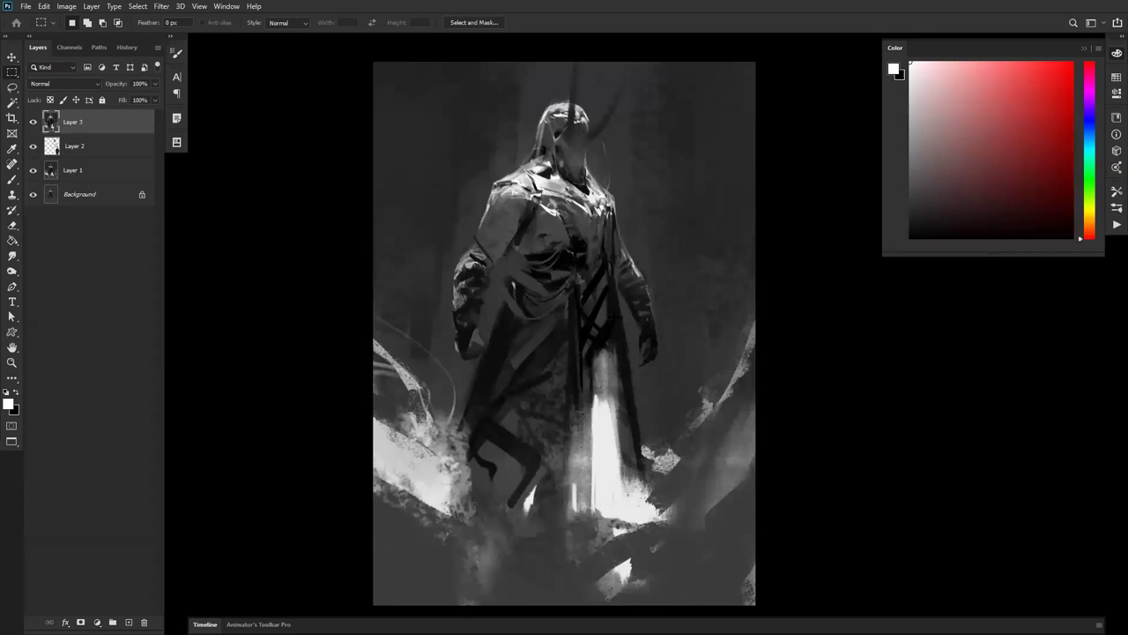
Pick a near-white brush colour, enlarge the brush to 150 px, and add a light streak to the lower robe's opening
{"action": "key", "text": "b"}
{"action": "left_click", "coordinate": [910, 74]}
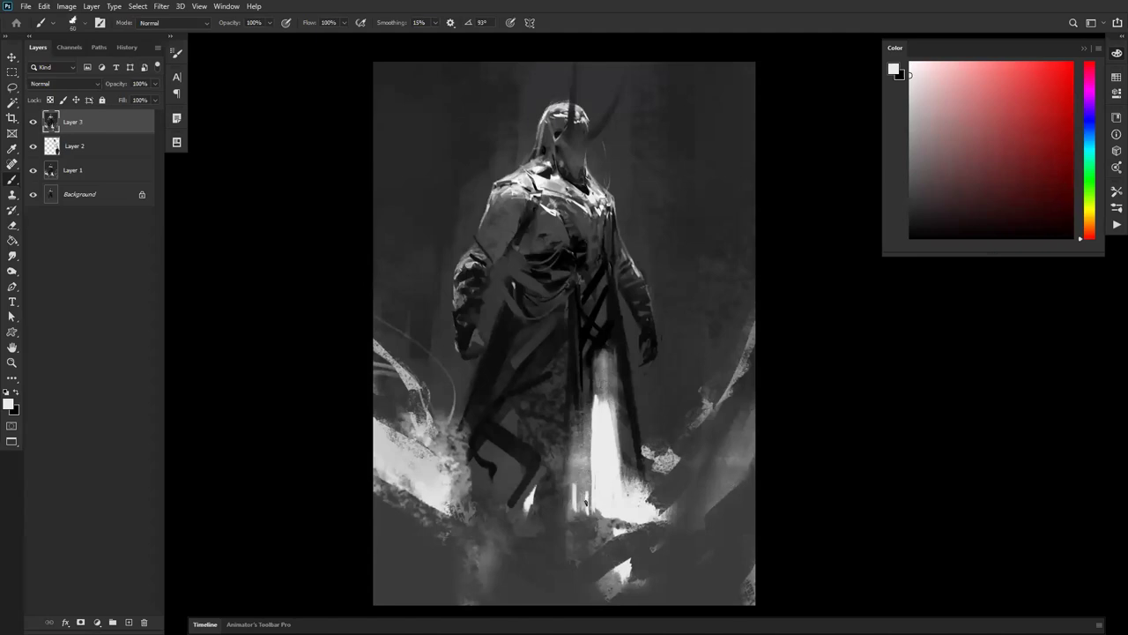
{"action": "key", "text": "bracketright"}
{"action": "key", "text": "bracketright"}
{"action": "key", "text": "bracketright"}
{"action": "key", "text": "bracketright"}
{"action": "key", "text": "bracketright"}
{"action": "key", "text": "bracketright"}
{"action": "left_click_drag", "start_coordinate": [555, 481], "coordinate": [547, 377]}
Darken the ground below the figure with repeated upward black-to-transparent gradients at 10% opacity
{"action": "key", "text": "g"}
{"action": "key", "text": "shift+g"}
{"action": "key", "text": "x"}
{"action": "left_click_drag", "start_coordinate": [527, 441], "coordinate": [542, 388]}
{"action": "mouse_move", "coordinate": [529, 458]}
{"action": "left_mouse_down"}
{"action": "mouse_move", "coordinate": [542, 388]}
{"action": "mouse_move", "coordinate": [540, 397]}
{"action": "left_mouse_up"}
{"action": "left_click_drag", "start_coordinate": [529, 458], "coordinate": [539, 379]}
{"action": "mouse_move", "coordinate": [528, 458]}
{"action": "left_mouse_down"}
{"action": "mouse_move", "coordinate": [538, 416]}
{"action": "mouse_move", "coordinate": [525, 520]}
{"action": "mouse_move", "coordinate": [530, 459]}
{"action": "left_mouse_up"}
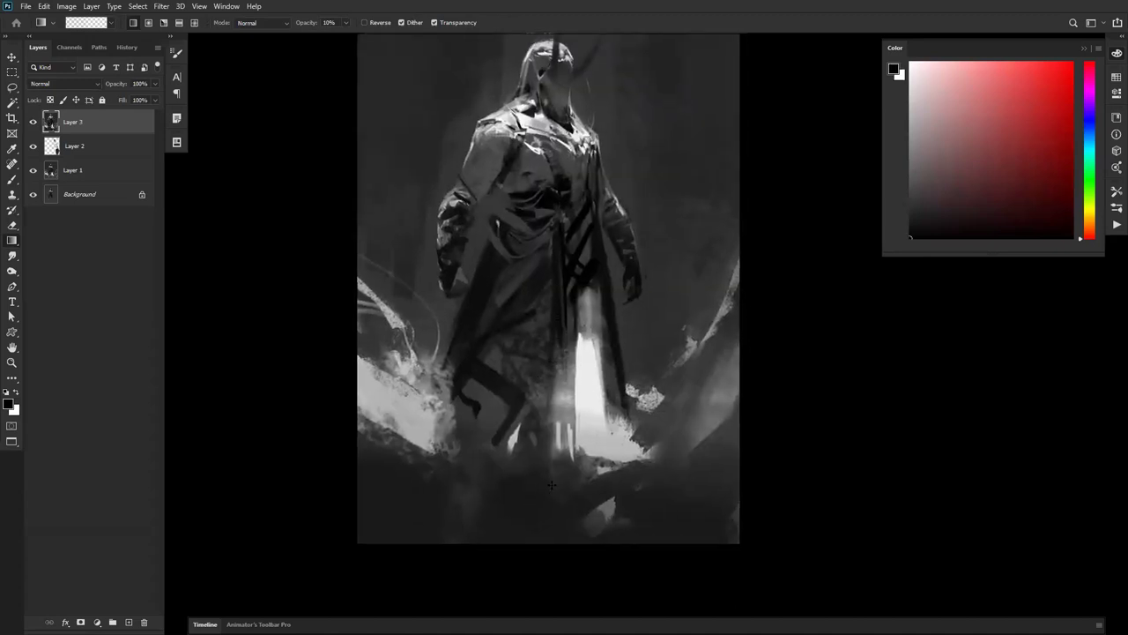
Paint over the near-side mist's lower edge with a much larger brush, using black and light grey sampled from the mist
{"action": "key", "text": "b"}
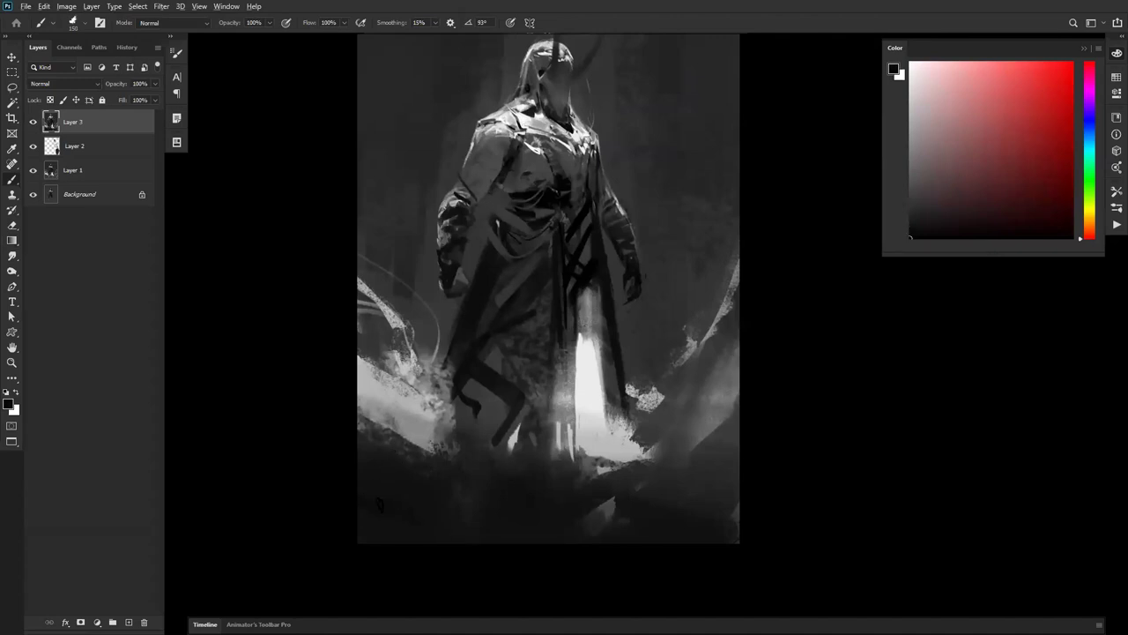
{"action": "key", "text": "]"}
{"action": "key", "text": "]"}
{"action": "key", "text": "]"}
{"action": "key", "text": "]"}
{"action": "key", "text": "]"}
{"action": "key", "text": "]"}
{"action": "key", "text": "]"}
{"action": "key", "text": "]"}
{"action": "key", "text": "]"}
{"action": "key", "text": "]"}
{"action": "mouse_move", "coordinate": [377, 432]}
{"action": "left_mouse_down"}
{"action": "mouse_move", "coordinate": [424, 455]}
{"action": "mouse_move", "coordinate": [414, 445]}
{"action": "left_mouse_up"}
{"action": "left_click", "coordinate": [388, 407], "text": "alt"}
{"action": "left_click_drag", "start_coordinate": [385, 408], "coordinate": [436, 458]}
Shrink the brush and paint thin strokes across the dark ground below the figure with grey sampled from the mist
{"action": "key", "text": "["}
{"action": "key", "text": "["}
{"action": "key", "text": "["}
{"action": "key", "text": "["}
{"action": "key", "text": "["}
{"action": "key", "text": "["}
{"action": "key", "text": "["}
{"action": "key", "text": "["}
{"action": "key", "text": "["}
{"action": "key", "text": "["}
{"action": "key", "text": "["}
{"action": "key", "text": "["}
{"action": "key", "text": "["}
{"action": "key", "text": "["}
{"action": "key", "text": "ctrl+z"}
{"action": "key", "text": "bracketleft"}
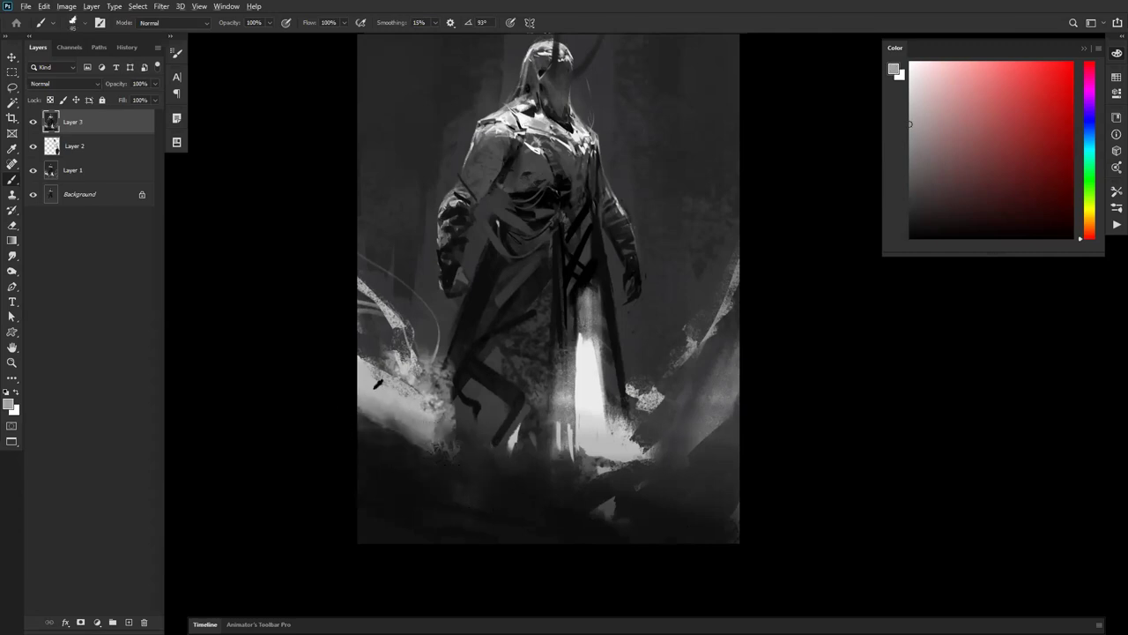
{"action": "mouse_move", "coordinate": [481, 452]}
{"action": "left_mouse_down"}
{"action": "mouse_move", "coordinate": [551, 484]}
{"action": "mouse_move", "coordinate": [529, 505]}
{"action": "mouse_move", "coordinate": [358, 527]}
{"action": "mouse_move", "coordinate": [452, 524]}
{"action": "mouse_move", "coordinate": [546, 541]}
{"action": "left_mouse_up"}
Enlarge the brush and paint along the ground's lower edge, sampling a near-black from the ground
{"action": "key", "text": "bracketright"}
{"action": "key", "text": "bracketright"}
{"action": "key", "text": "bracketright"}
{"action": "key", "text": "bracketright"}
{"action": "mouse_move", "coordinate": [423, 535]}
{"action": "left_mouse_down"}
{"action": "mouse_move", "coordinate": [388, 536]}
{"action": "mouse_move", "coordinate": [552, 536]}
{"action": "left_mouse_up"}
{"action": "left_click", "coordinate": [397, 536], "text": "alt"}
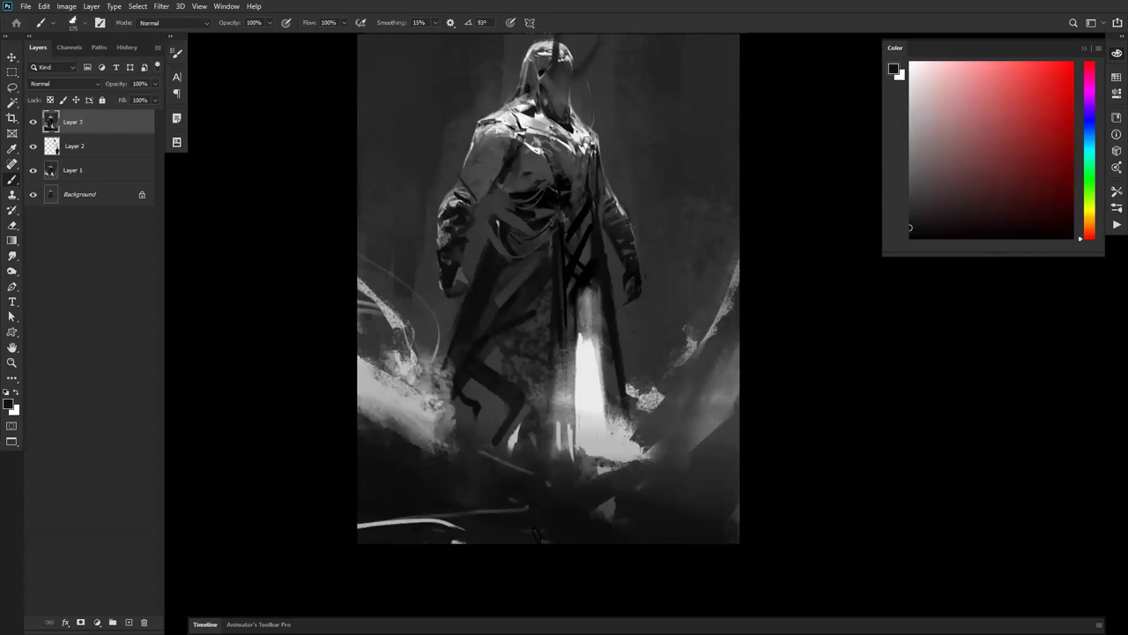
Set white as the brush colour, enlarge the brush, and brighten the glow down the lower robe's opening
{"action": "left_click", "coordinate": [578, 446], "text": "alt"}
{"action": "left_click_drag", "start_coordinate": [587, 466], "coordinate": [584, 430]}
{"action": "key", "text": "d"}
{"action": "left_click_drag", "start_coordinate": [580, 365], "coordinate": [578, 440]}
{"action": "key", "text": "ctrl+z"}
{"action": "key", "text": "x"}
{"action": "left_click_drag", "start_coordinate": [578, 358], "coordinate": [585, 414]}
{"action": "key", "text": "ctrl+z"}
{"action": "key", "text": "bracketright"}
{"action": "key", "text": "bracketright"}
{"action": "key", "text": "bracketright"}
{"action": "key", "text": "bracketright"}
{"action": "key", "text": "bracketright"}
{"action": "key", "text": "bracketright"}
{"action": "key", "text": "bracketright"}
{"action": "key", "text": "bracketright"}
{"action": "key", "text": "bracketright"}
{"action": "key", "text": "bracketright"}
{"action": "key", "text": "bracketright"}
{"action": "key", "text": "bracketright"}
{"action": "left_click_drag", "start_coordinate": [588, 352], "coordinate": [589, 451]}
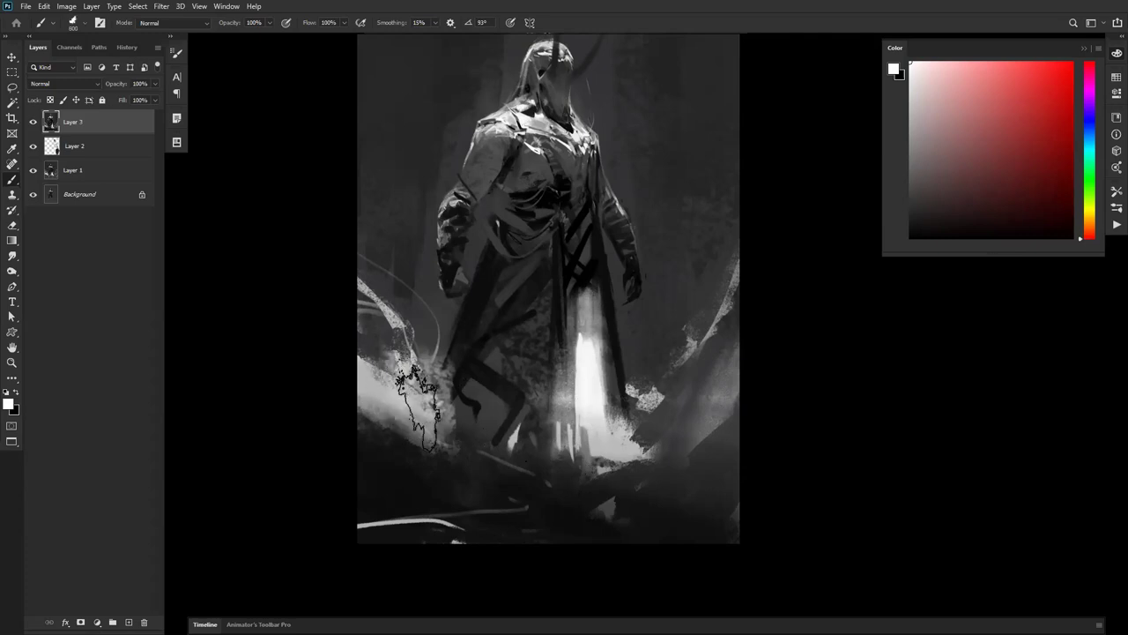
Paint a bright white glow into the mist beside the near hand, undoing the extra dab on the far side
{"action": "key", "text": "bracketright"}
{"action": "left_click_drag", "start_coordinate": [414, 406], "coordinate": [395, 384]}
{"action": "left_click", "coordinate": [667, 311]}
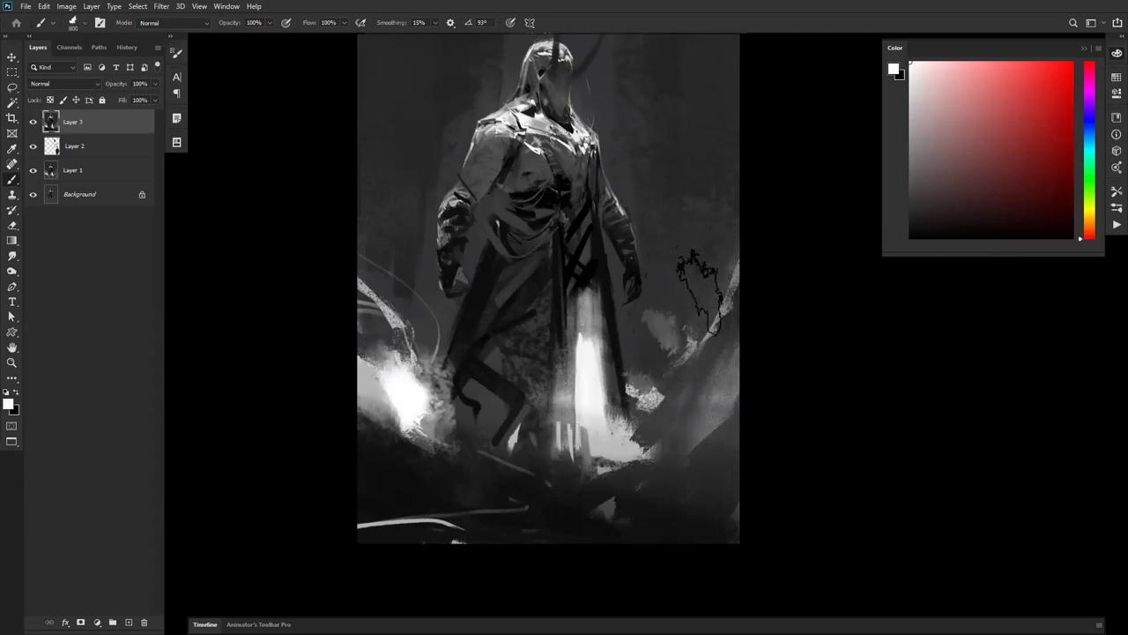
{"action": "key", "text": "ctrl+z"}
Add a small white highlight on the ground at the far edge of the robe's glow
{"action": "key", "text": "z"}
{"action": "left_click", "coordinate": [676, 396], "text": "alt"}
{"action": "left_click", "coordinate": [682, 403], "text": "alt"}
{"action": "left_click", "coordinate": [683, 421]}
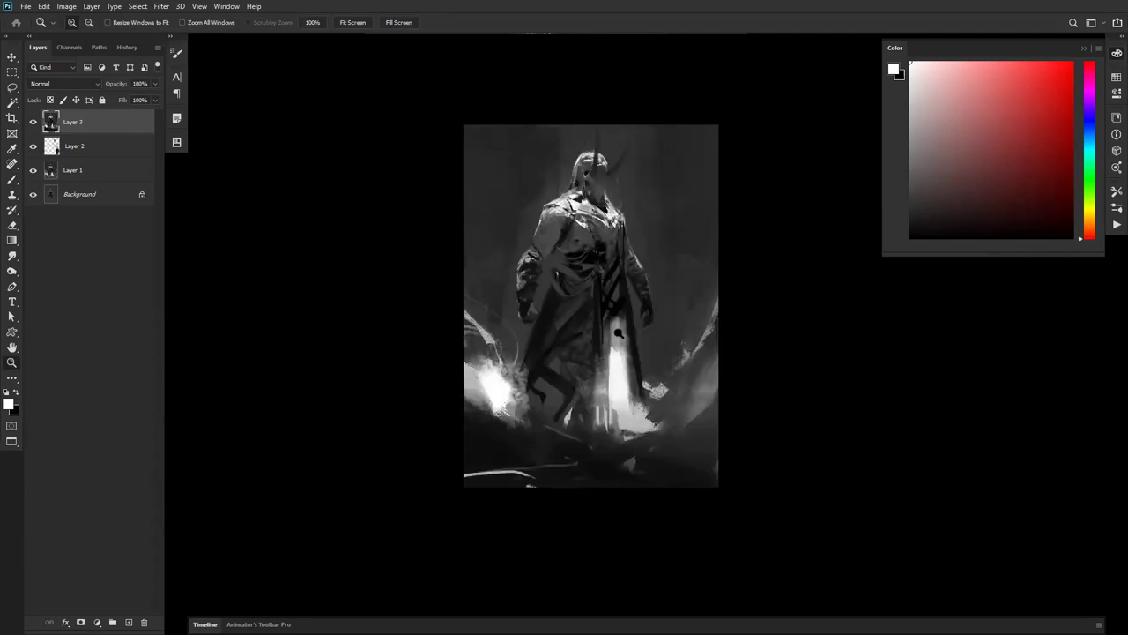
{"action": "left_click", "coordinate": [641, 436]}
{"action": "scroll", "coordinate": [626, 370], "scroll_direction": "up", "scroll_amount": 2}
{"action": "key", "text": "b"}
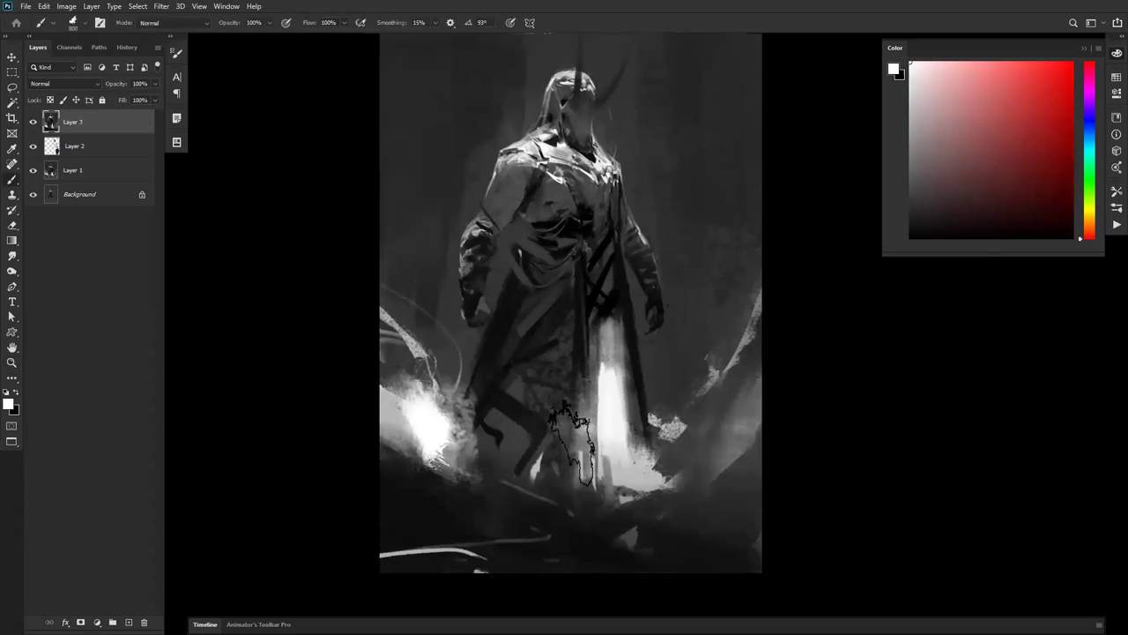
{"action": "left_click", "coordinate": [677, 482]}
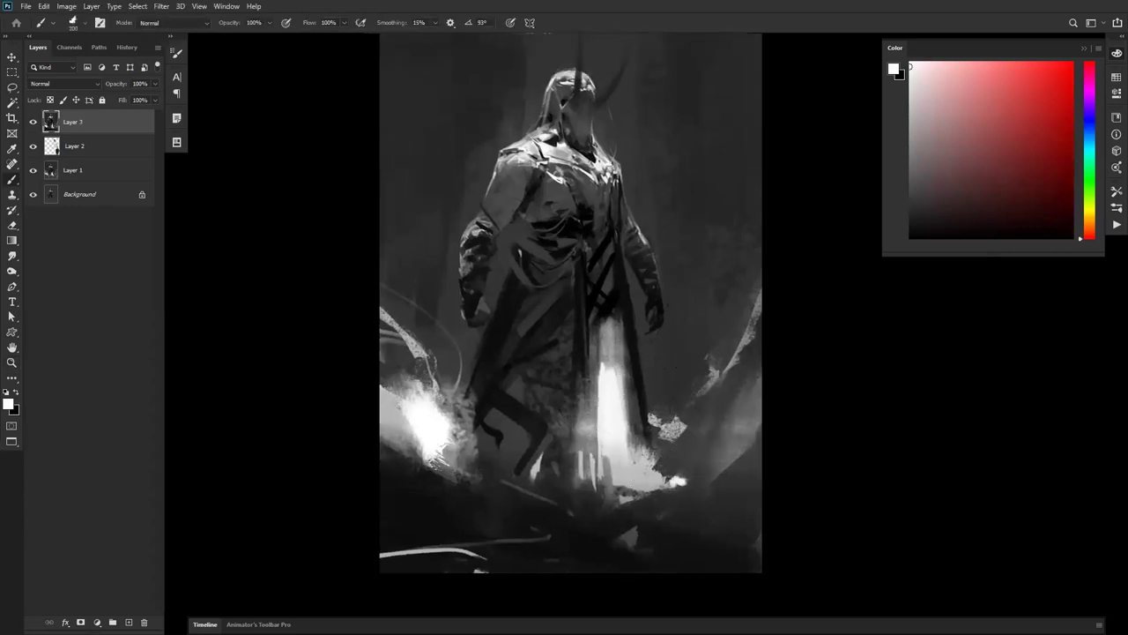
Choose another standard brush preset and paint white streaks along the ground ridges and mist on both sides of the figure
{"action": "right_click", "coordinate": [710, 381]}
{"action": "left_click", "coordinate": [950, 257]}
{"action": "left_click", "coordinate": [852, 253]}
{"action": "key", "text": "Escape"}
{"action": "scroll", "coordinate": [607, 402], "scroll_direction": "down", "scroll_amount": 2}
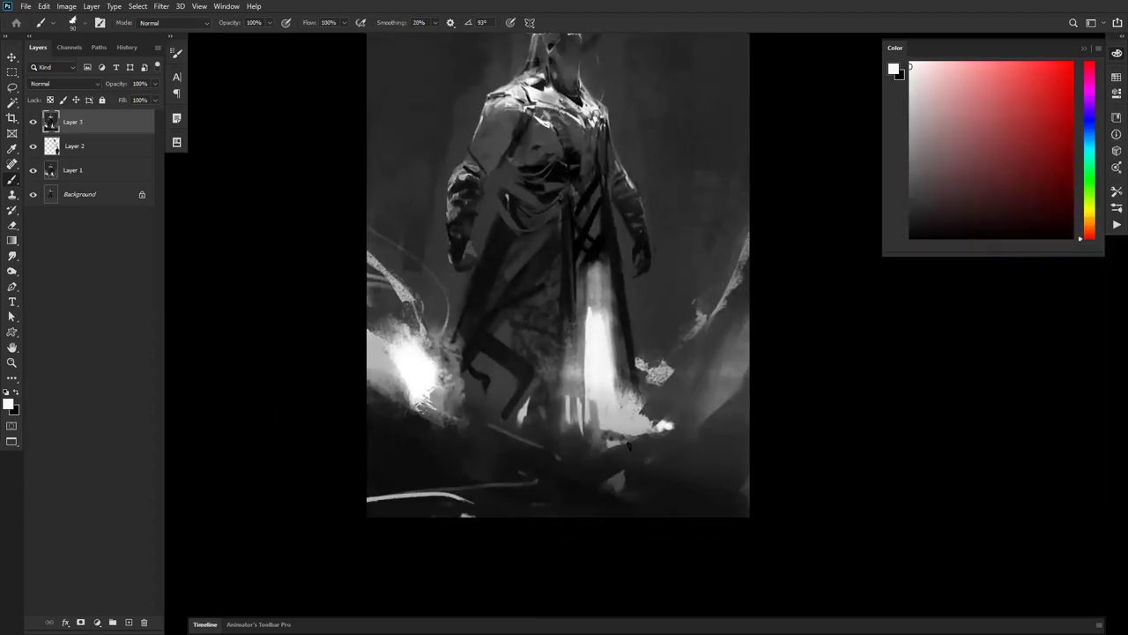
{"action": "mouse_move", "coordinate": [695, 420]}
{"action": "left_mouse_down"}
{"action": "mouse_move", "coordinate": [734, 392]}
{"action": "mouse_move", "coordinate": [674, 426]}
{"action": "left_mouse_up"}
{"action": "mouse_move", "coordinate": [660, 377]}
{"action": "left_mouse_down"}
{"action": "mouse_move", "coordinate": [731, 308]}
{"action": "mouse_move", "coordinate": [719, 319]}
{"action": "left_mouse_up"}
{"action": "left_click_drag", "start_coordinate": [407, 343], "coordinate": [367, 302]}
{"action": "mouse_move", "coordinate": [368, 359]}
{"action": "left_mouse_down"}
{"action": "mouse_move", "coordinate": [427, 404]}
{"action": "mouse_move", "coordinate": [369, 407]}
{"action": "left_mouse_up"}
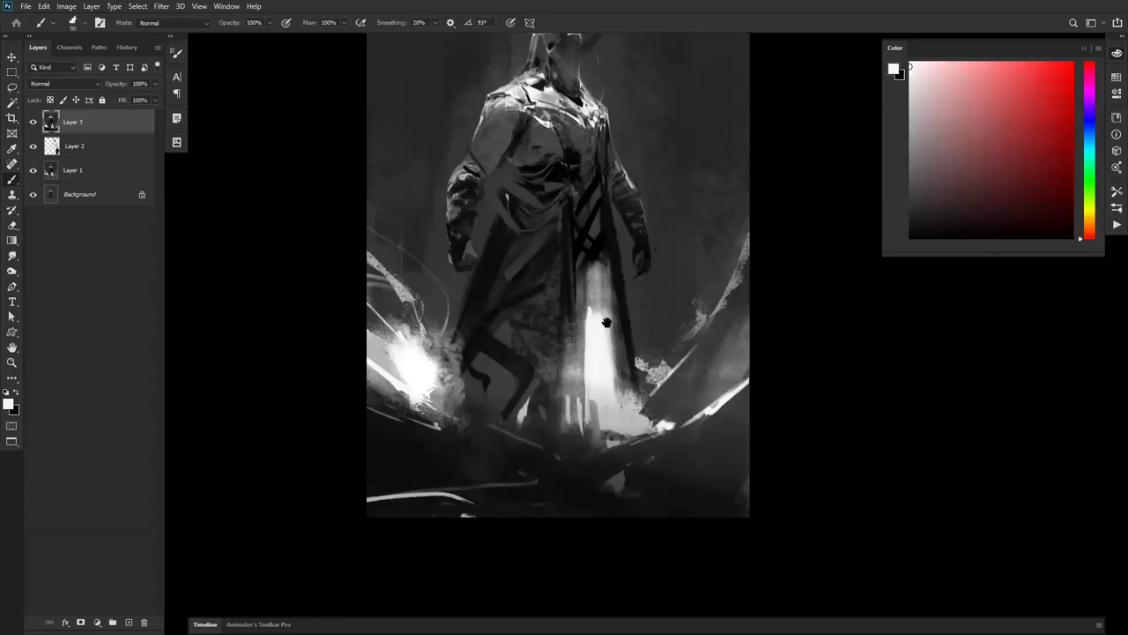
Add small white drips to the robe's opening and folds, and fine light strokes to the top of the hood
{"action": "left_click_drag", "start_coordinate": [606, 323], "coordinate": [615, 373]}
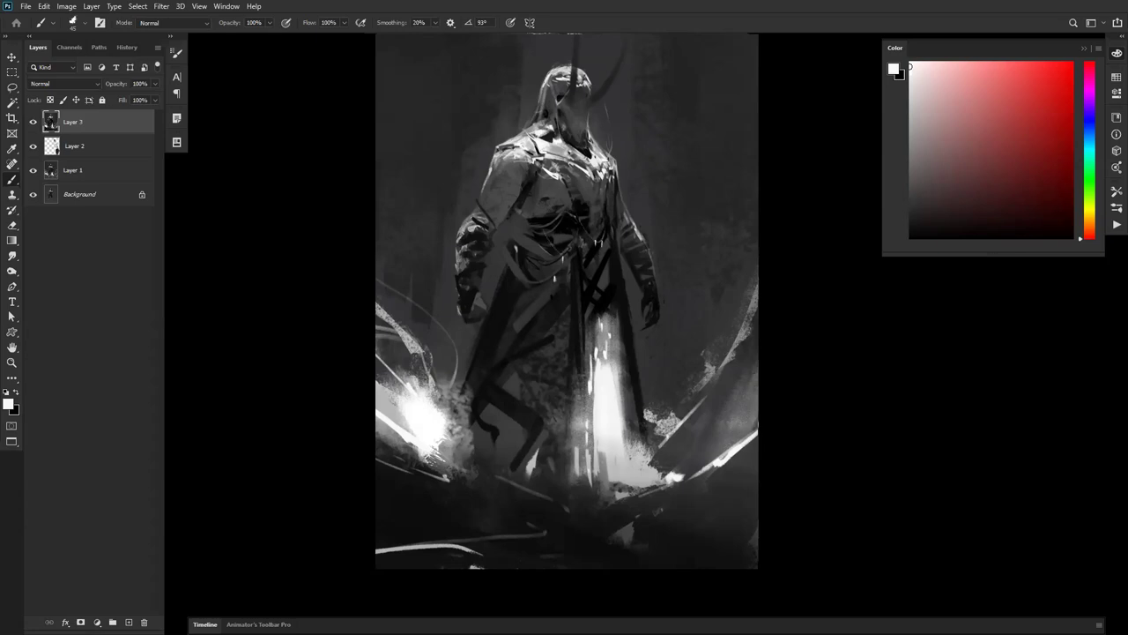
{"action": "left_click_drag", "start_coordinate": [587, 305], "coordinate": [586, 316]}
{"action": "left_click_drag", "start_coordinate": [551, 70], "coordinate": [542, 82]}
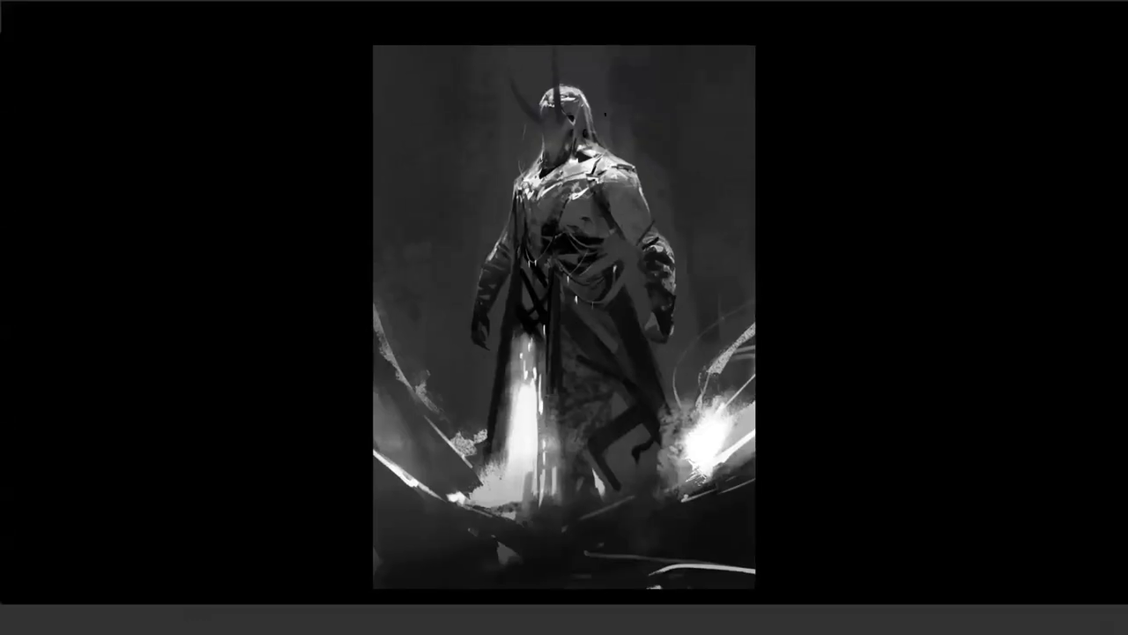
{"action": "mouse_move", "coordinate": [565, 89]}
{"action": "left_mouse_down"}
{"action": "mouse_move", "coordinate": [591, 94]}
{"action": "mouse_move", "coordinate": [604, 128]}
{"action": "left_mouse_up"}
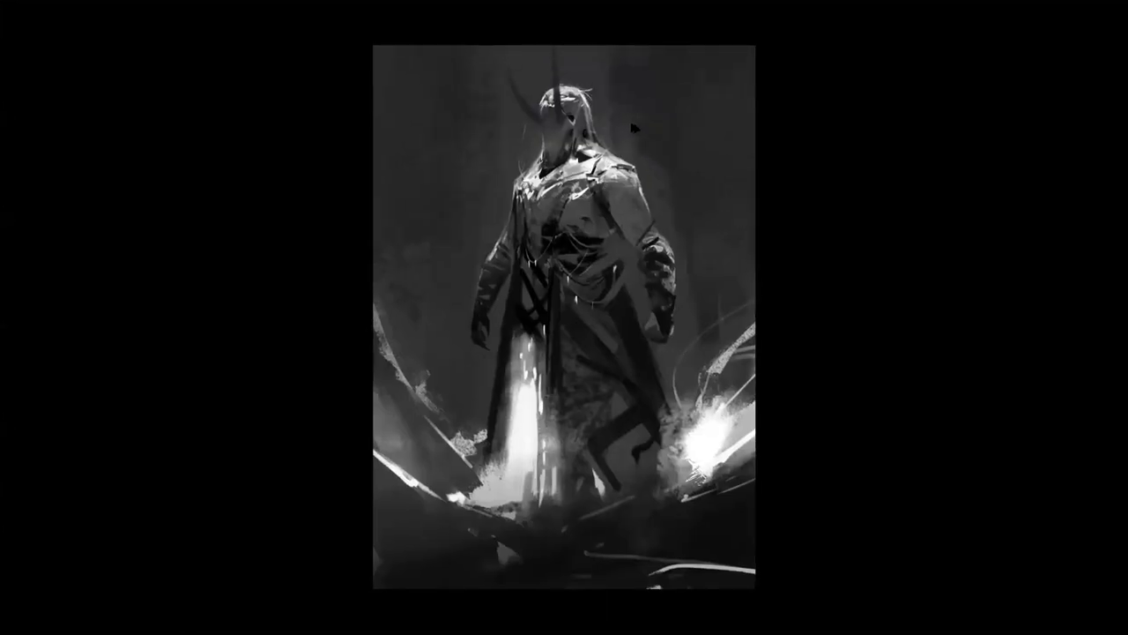
{"action": "key", "text": "f"}
Lasso a flowing strand shape trailing from the top of the hood and choose the soft round brush
{"action": "key", "text": "l"}
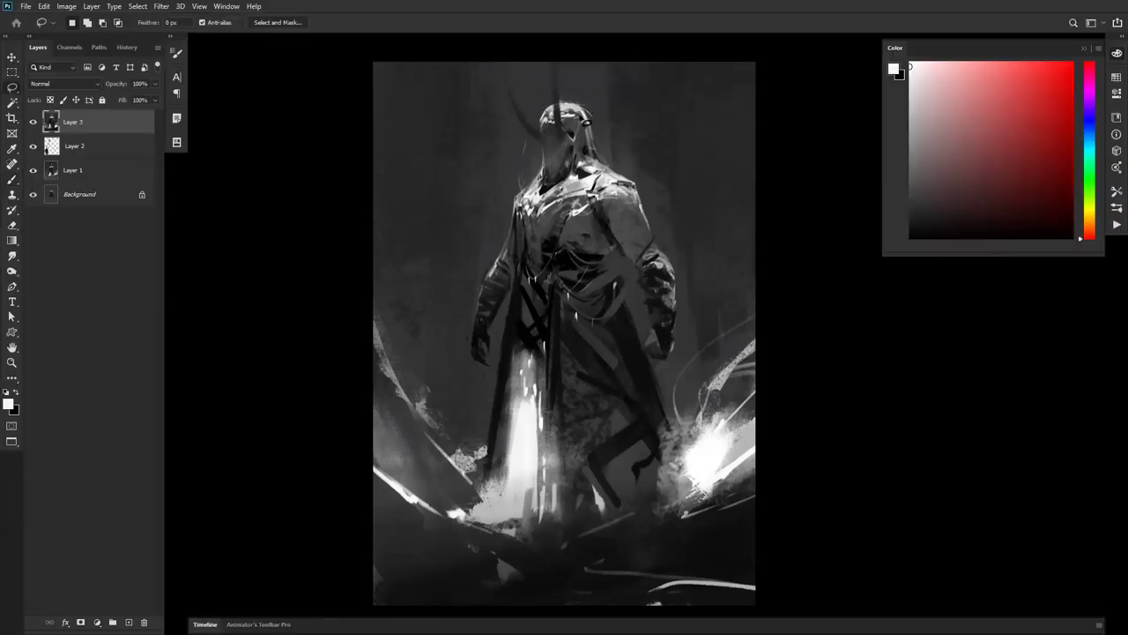
{"action": "mouse_move", "coordinate": [566, 109]}
{"action": "left_mouse_down"}
{"action": "mouse_move", "coordinate": [651, 84]}
{"action": "mouse_move", "coordinate": [624, 102]}
{"action": "mouse_move", "coordinate": [736, 185]}
{"action": "mouse_move", "coordinate": [664, 129]}
{"action": "mouse_move", "coordinate": [628, 133]}
{"action": "mouse_move", "coordinate": [582, 111]}
{"action": "left_mouse_up"}
{"action": "key", "text": "b"}
{"action": "right_click", "coordinate": [582, 111]}
{"action": "left_click", "coordinate": [827, 232]}
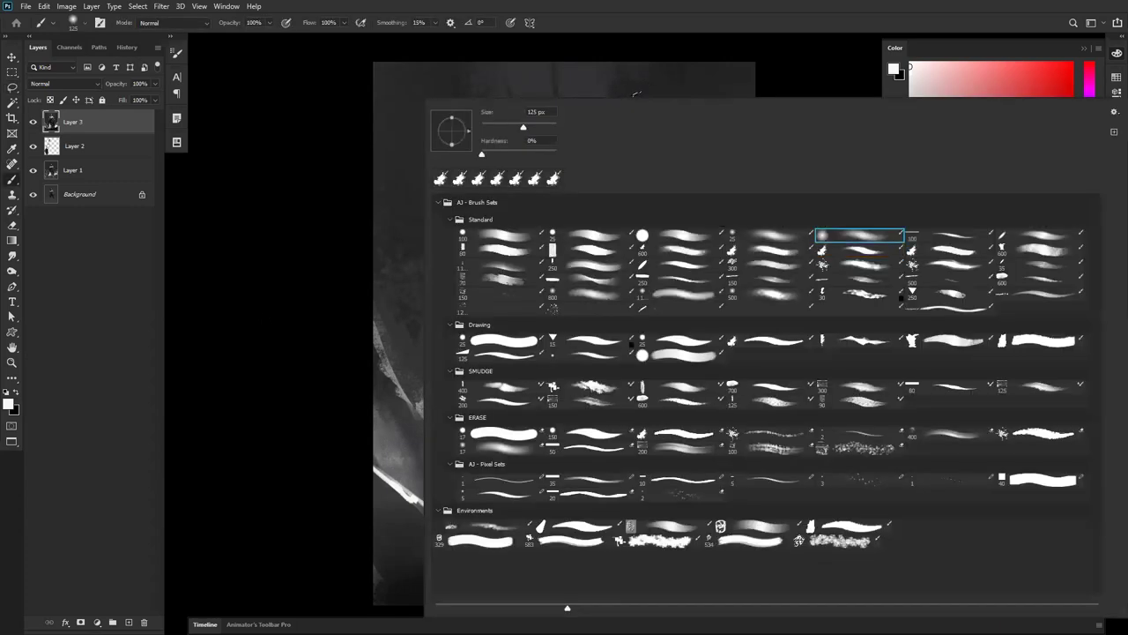
{"action": "key", "text": "Return"}
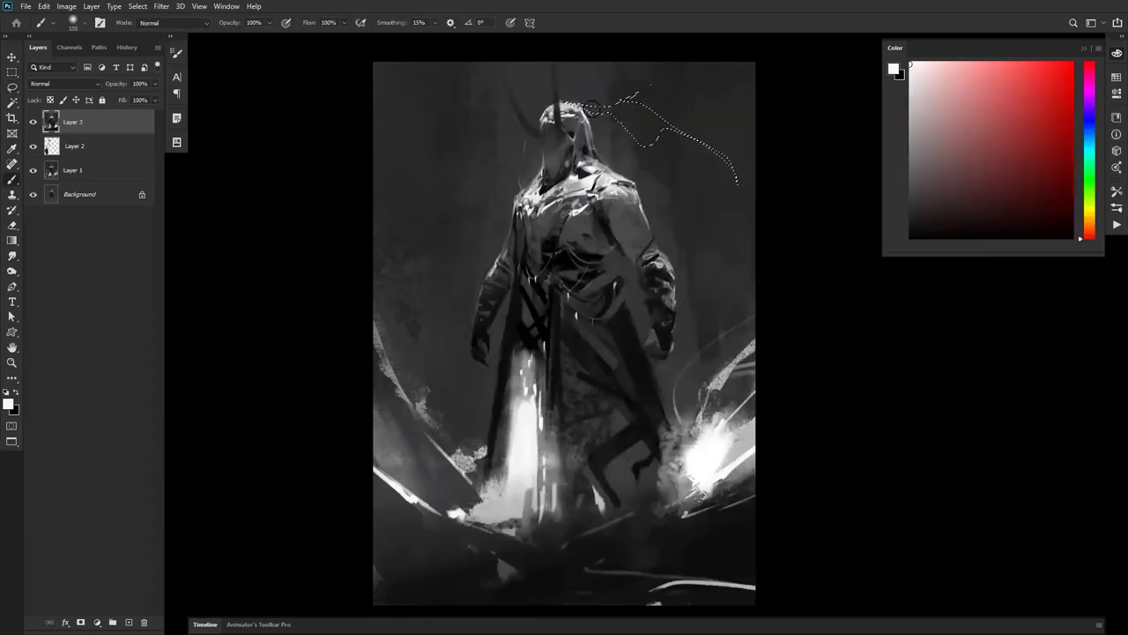
Enlarge the soft brush to 900 px and try filling the selected strand with white
{"action": "key", "text": "bracketright"}
{"action": "key", "text": "bracketright"}
{"action": "key", "text": "bracketright"}
{"action": "key", "text": "bracketright"}
{"action": "key", "text": "bracketright"}
{"action": "key", "text": "bracketright"}
{"action": "key", "text": "bracketright"}
{"action": "key", "text": "bracketright"}
{"action": "key", "text": "bracketright"}
{"action": "key", "text": "bracketright"}
{"action": "key", "text": "bracketright"}
{"action": "mouse_move", "coordinate": [617, 115]}
{"action": "left_mouse_down"}
{"action": "mouse_move", "coordinate": [693, 128]}
{"action": "mouse_move", "coordinate": [632, 116]}
{"action": "mouse_move", "coordinate": [786, 211]}
{"action": "left_mouse_up"}
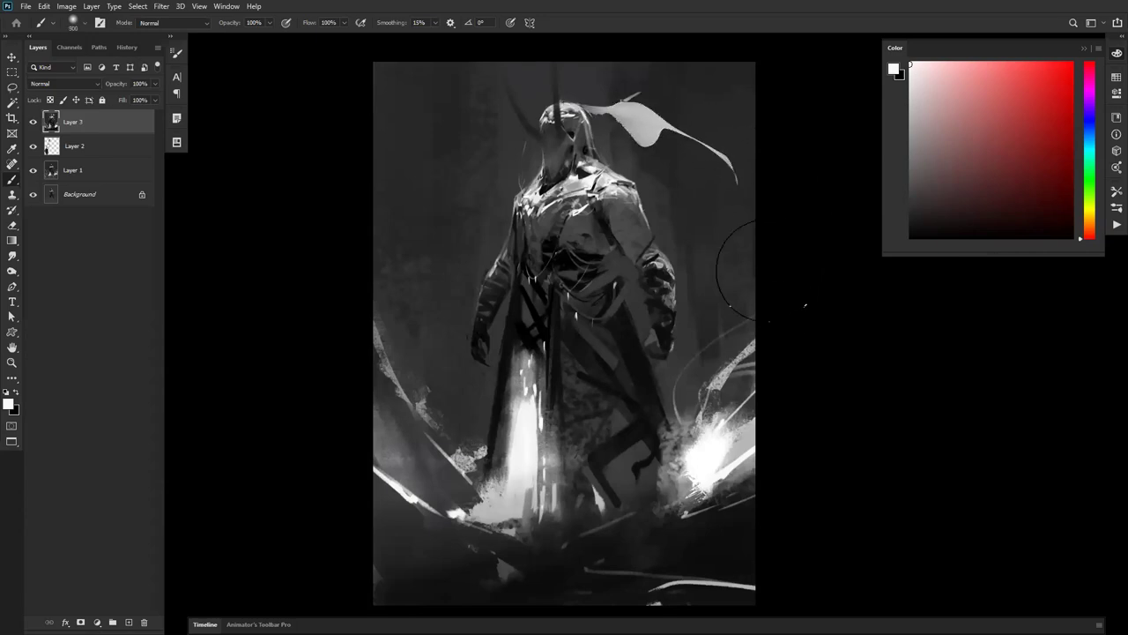
{"action": "key", "text": "ctrl+z"}
{"action": "key", "text": "ctrl+z"}
{"action": "key", "text": "ctrl+z"}
{"action": "key", "text": "ctrl+z"}
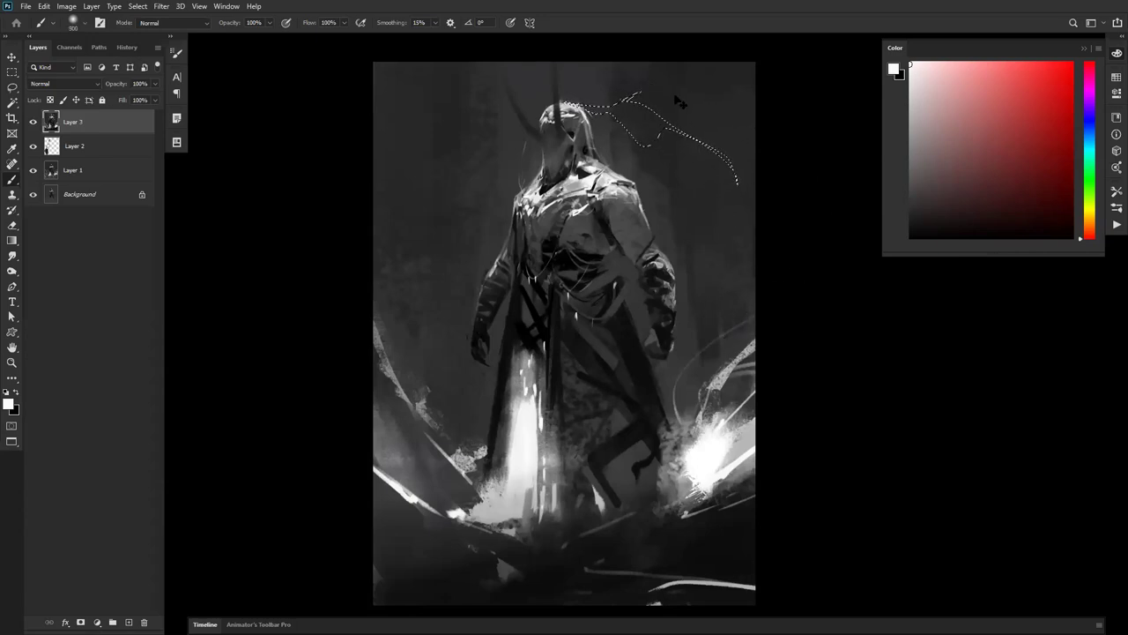
Brush faint white into the selection, deselect it, and add a soft glow behind the hood and near shoulder, mirroring the canvas
{"action": "left_click_drag", "start_coordinate": [628, 73], "coordinate": [694, 129]}
{"action": "key", "text": "ctrl+d"}
{"action": "key", "text": "ctrl+f"}
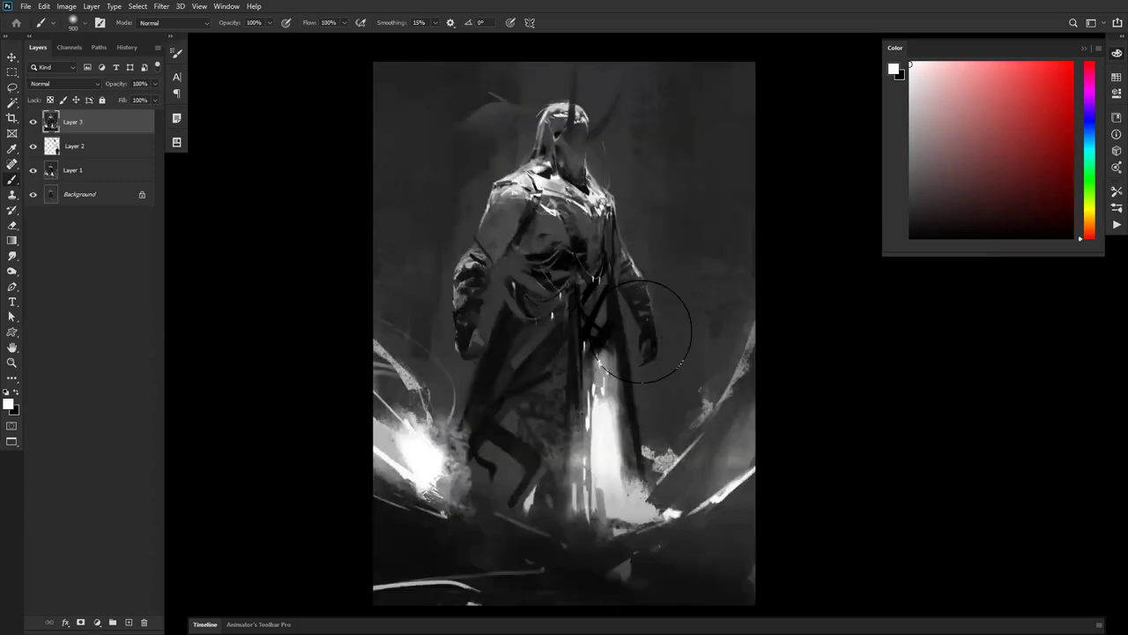
{"action": "mouse_move", "coordinate": [496, 145]}
{"action": "left_mouse_down"}
{"action": "mouse_move", "coordinate": [446, 142]}
{"action": "mouse_move", "coordinate": [384, 204]}
{"action": "left_mouse_up"}
{"action": "key", "text": "ctrl+shift+h"}
{"action": "left_click_drag", "start_coordinate": [594, 184], "coordinate": [672, 185]}
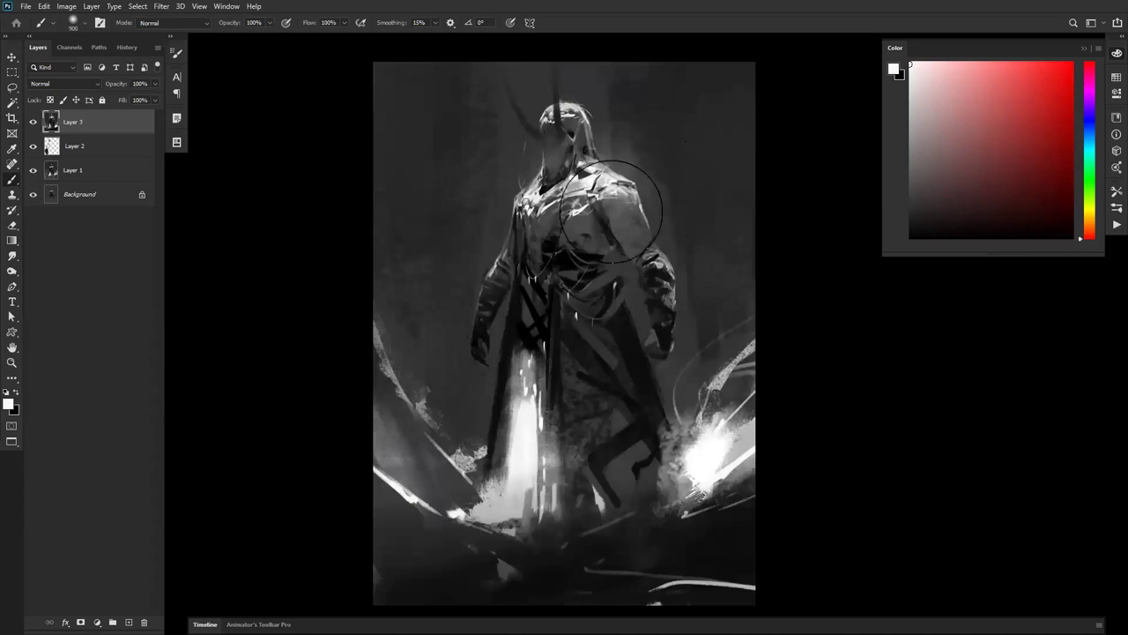
{"action": "key", "text": "ctrl+z"}
Mirror the canvas and review the whole figure at a reduced size and fitted to the screen
{"action": "key", "text": "z"}
{"action": "left_click", "coordinate": [708, 353], "text": "alt"}
{"action": "left_click", "coordinate": [709, 352], "text": "alt"}
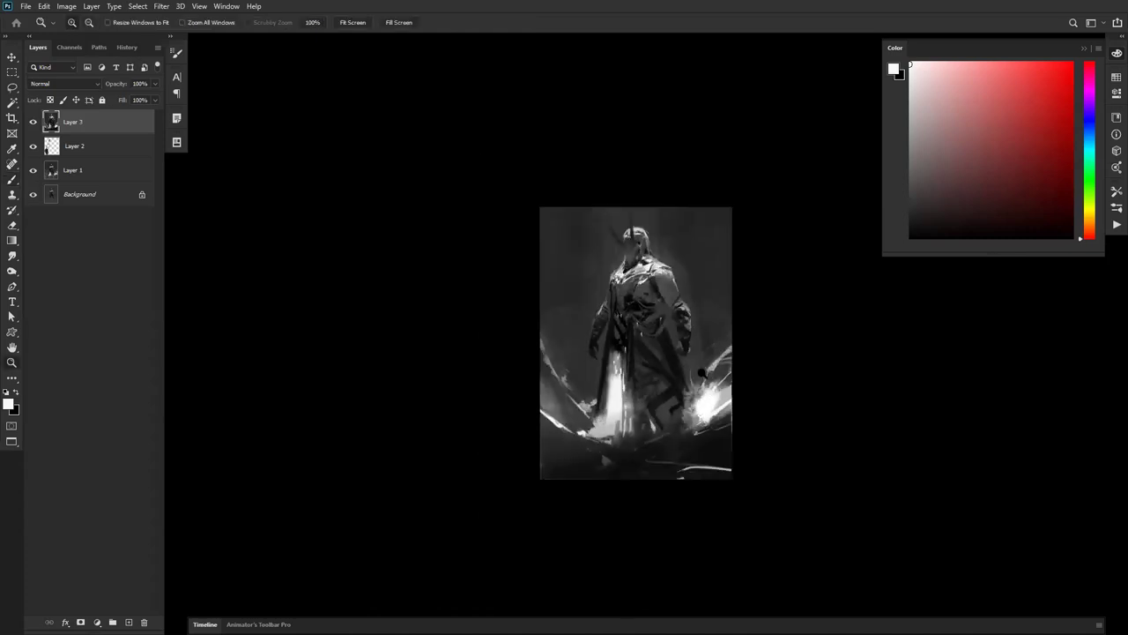
{"action": "key", "text": "ctrl+shift+h"}
{"action": "key", "text": "b"}
{"action": "key", "text": "z"}
{"action": "left_click", "coordinate": [695, 337]}
{"action": "left_click_drag", "start_coordinate": [698, 342], "coordinate": [708, 357]}
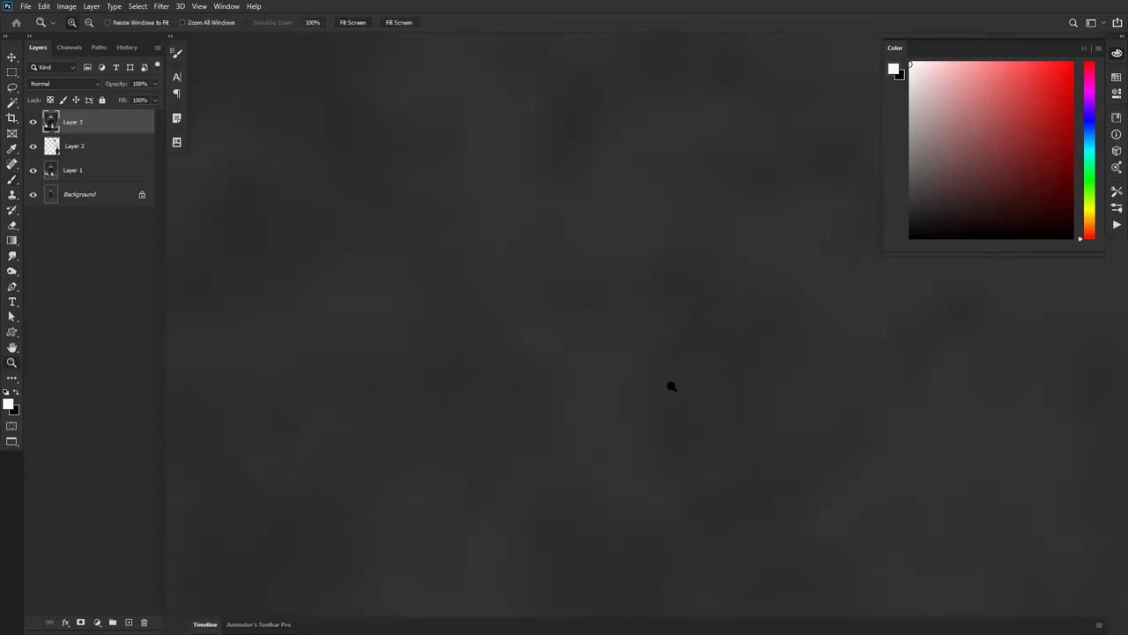
{"action": "key", "text": "ctrl+0"}
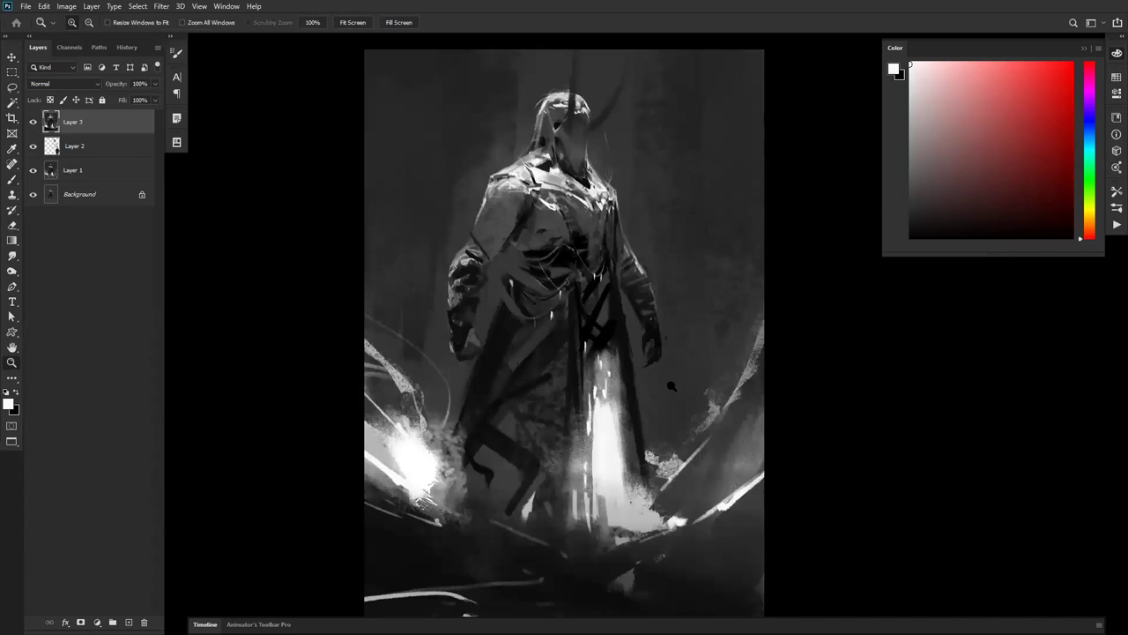
Choose the 600 px textured brush, shrink it, and paint near-white highlights on the lower robe's folds
{"action": "key", "text": "b"}
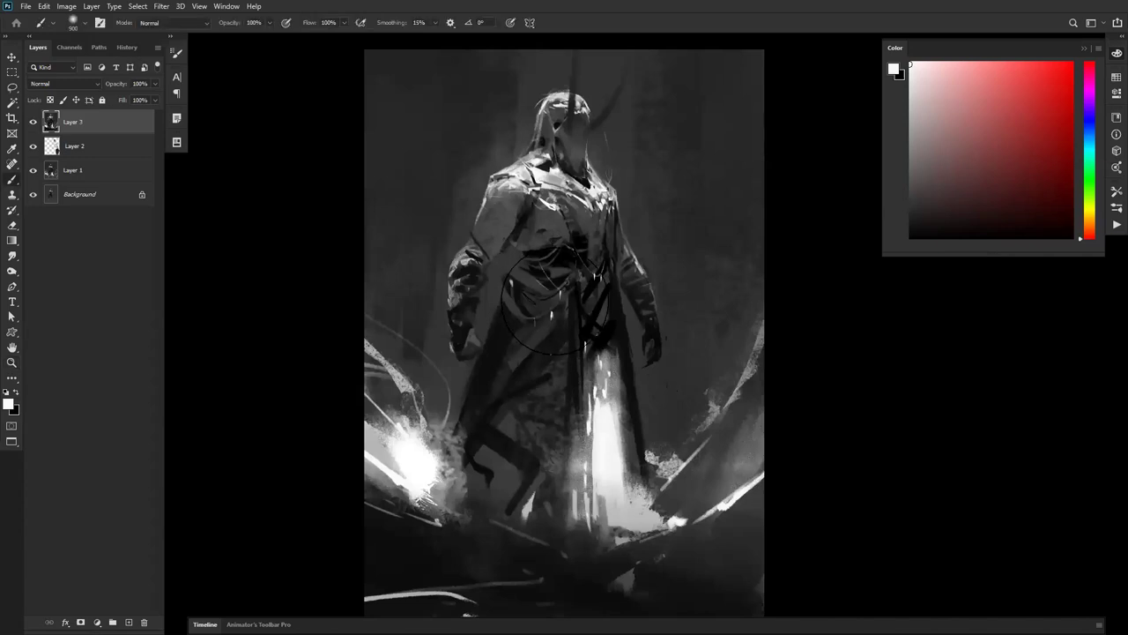
{"action": "right_click", "coordinate": [564, 326]}
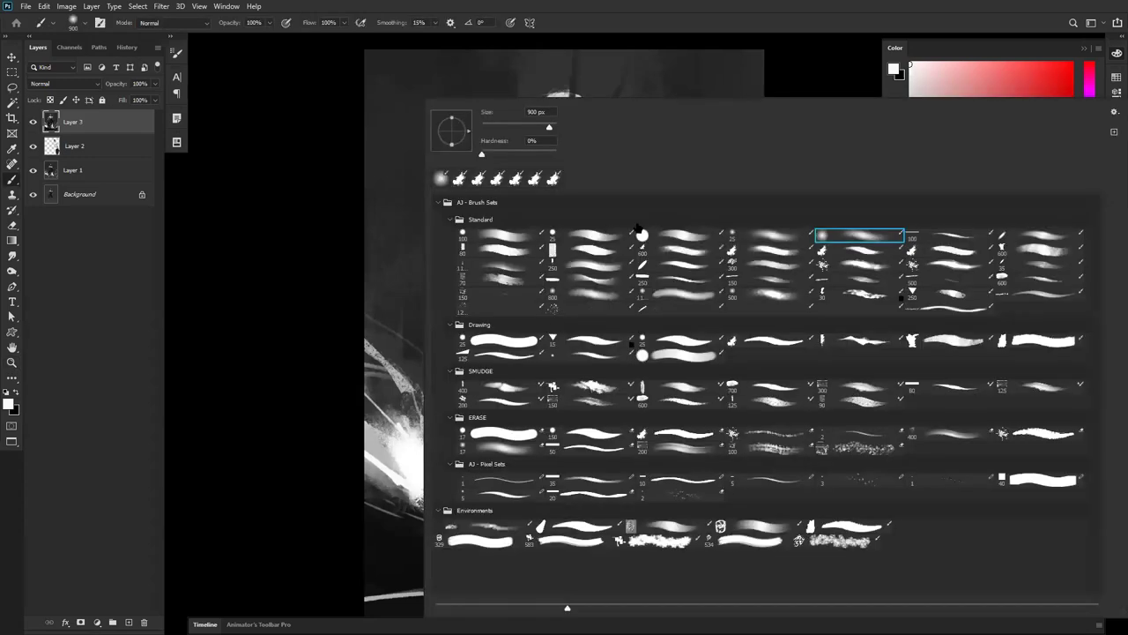
{"action": "double_click", "coordinate": [696, 254]}
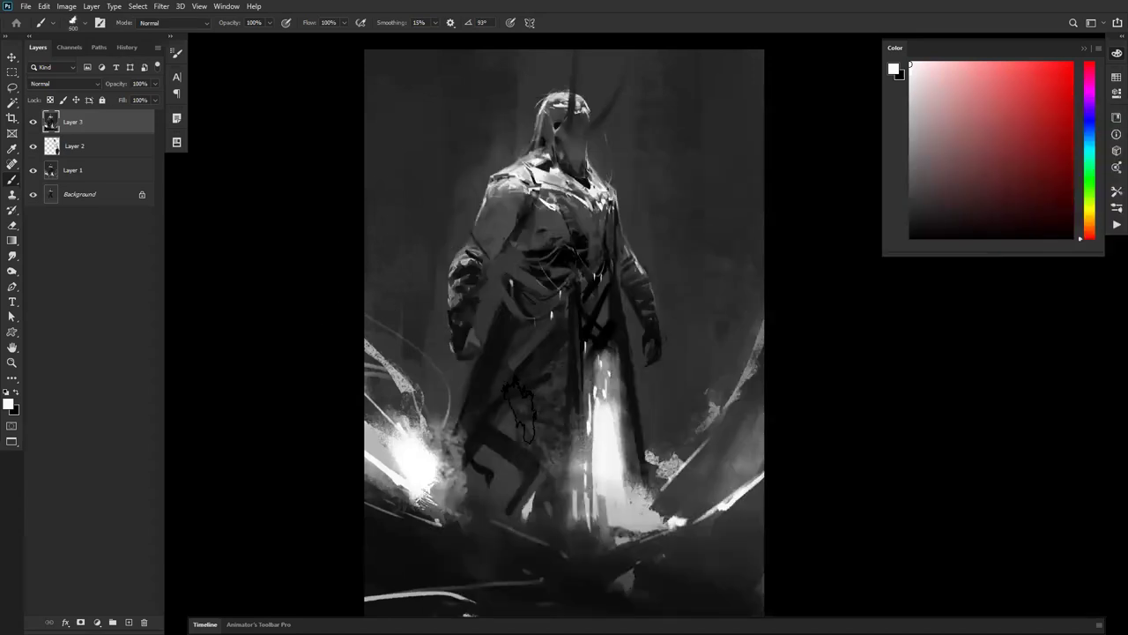
{"action": "left_click", "coordinate": [612, 419], "text": "alt"}
{"action": "key", "text": "["}
{"action": "key", "text": "["}
{"action": "key", "text": "["}
{"action": "key", "text": "["}
{"action": "key", "text": "["}
{"action": "key", "text": "["}
{"action": "key", "text": "["}
{"action": "key", "text": "["}
{"action": "key", "text": "["}
{"action": "key", "text": "["}
{"action": "key", "text": "["}
{"action": "key", "text": "["}
{"action": "key", "text": "["}
{"action": "key", "text": "["}
{"action": "key", "text": "["}
{"action": "key", "text": "["}
{"action": "key", "text": "["}
{"action": "mouse_move", "coordinate": [549, 335]}
{"action": "left_mouse_down"}
{"action": "mouse_move", "coordinate": [523, 365]}
{"action": "mouse_move", "coordinate": [533, 352]}
{"action": "left_mouse_up"}
{"action": "key", "text": "ctrl+z"}
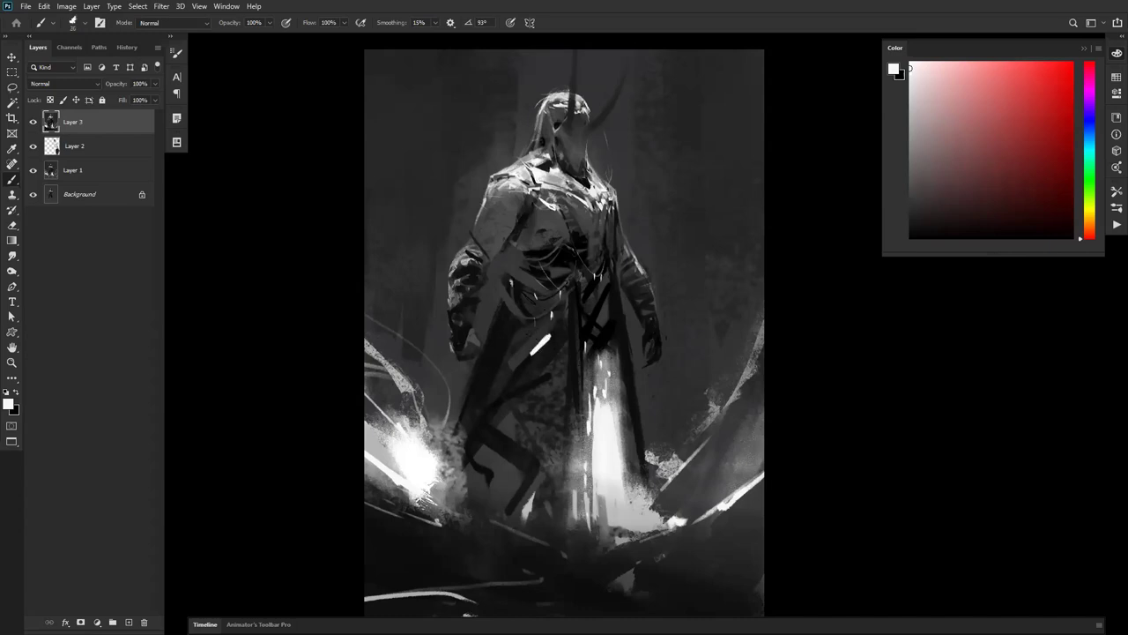
{"action": "left_click_drag", "start_coordinate": [513, 453], "coordinate": [524, 446]}
Paint a thin near-white line down the inner edge of the robe's opening, undoing the unwanted strokes
{"action": "left_click_drag", "start_coordinate": [584, 295], "coordinate": [585, 378]}
{"action": "key", "text": "ctrl+z"}
{"action": "left_click_drag", "start_coordinate": [581, 331], "coordinate": [582, 424]}
{"action": "left_click_drag", "start_coordinate": [582, 331], "coordinate": [585, 439]}
{"action": "left_click_drag", "start_coordinate": [582, 391], "coordinate": [575, 479]}
{"action": "key", "text": "ctrl+z"}
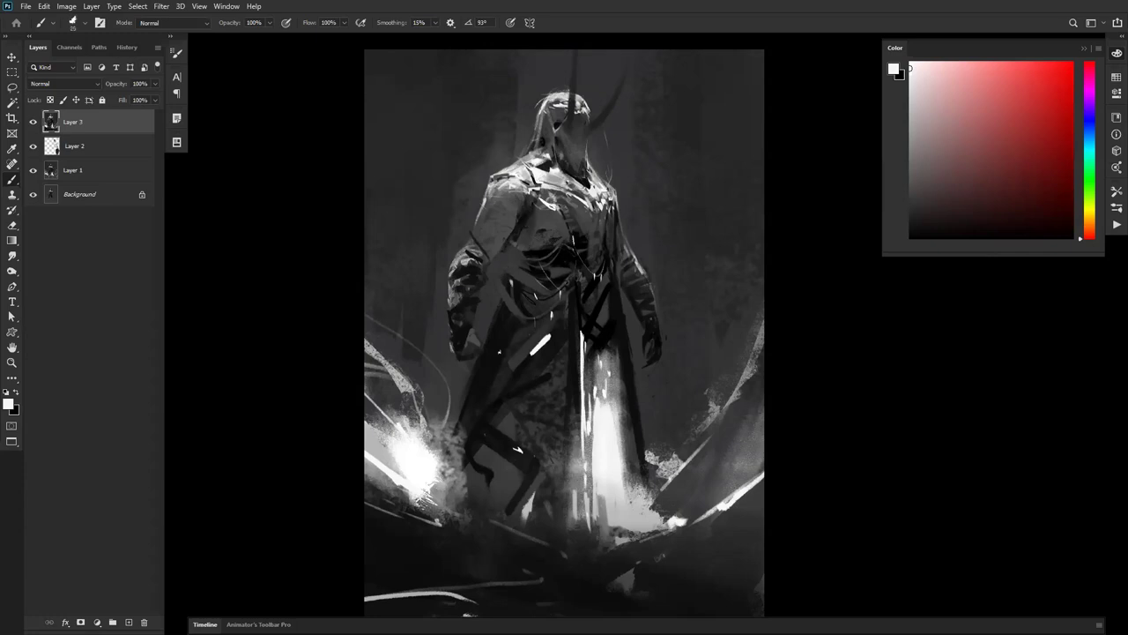
Sample a dark grey from the chest, inspect the upper figure closely, and mirror the canvas
{"action": "left_click", "coordinate": [590, 218], "text": "alt"}
{"action": "key", "text": "z"}
{"action": "left_click", "coordinate": [594, 294]}
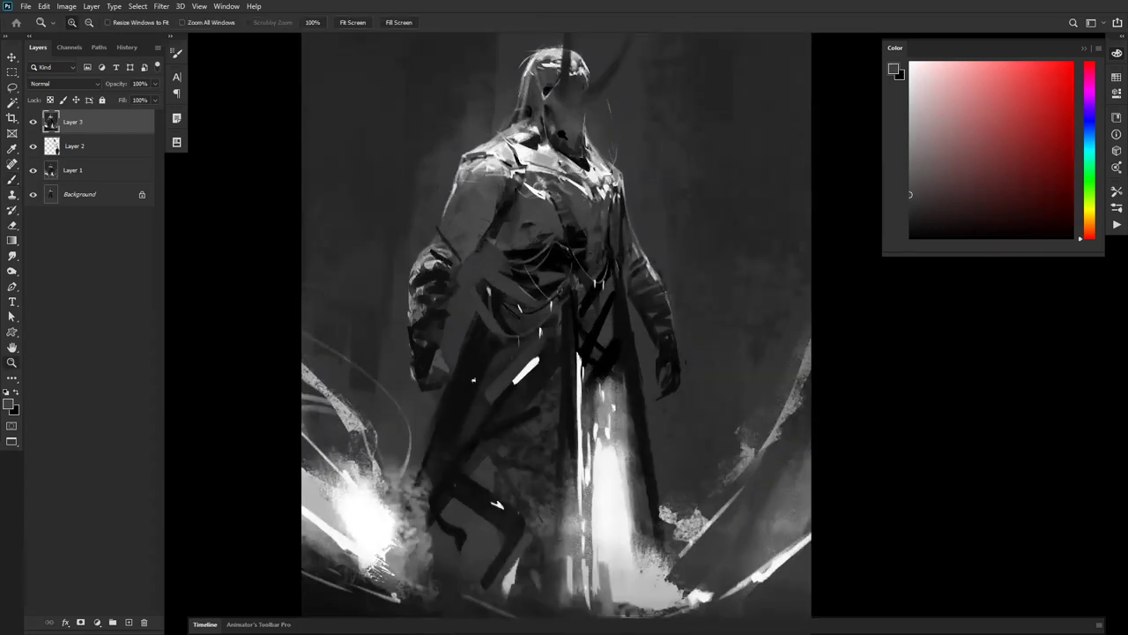
{"action": "left_click", "coordinate": [566, 134]}
{"action": "key", "text": "b"}
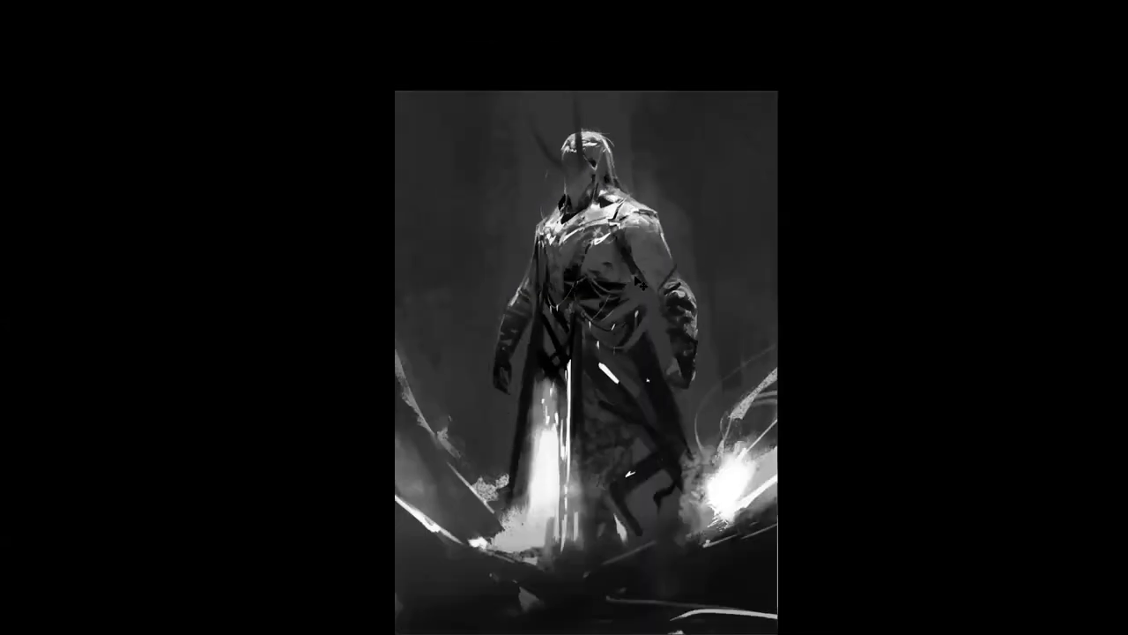
{"action": "key", "text": "ctrl+shift+h"}
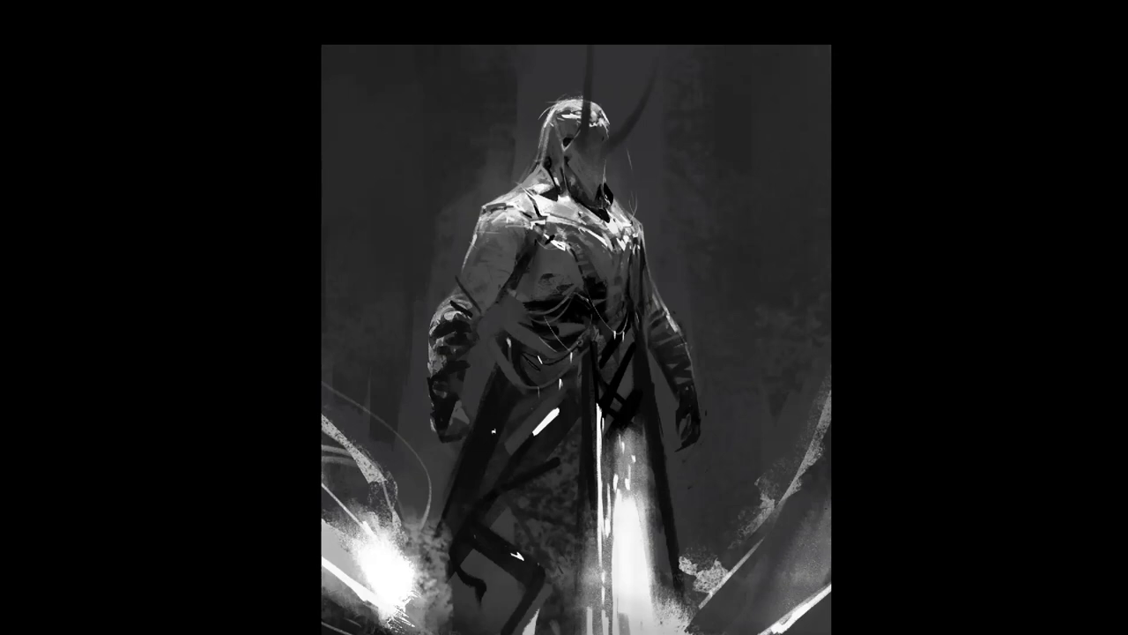
Choose another textured brush from the Standard brush set
{"action": "right_click", "coordinate": [572, 291]}
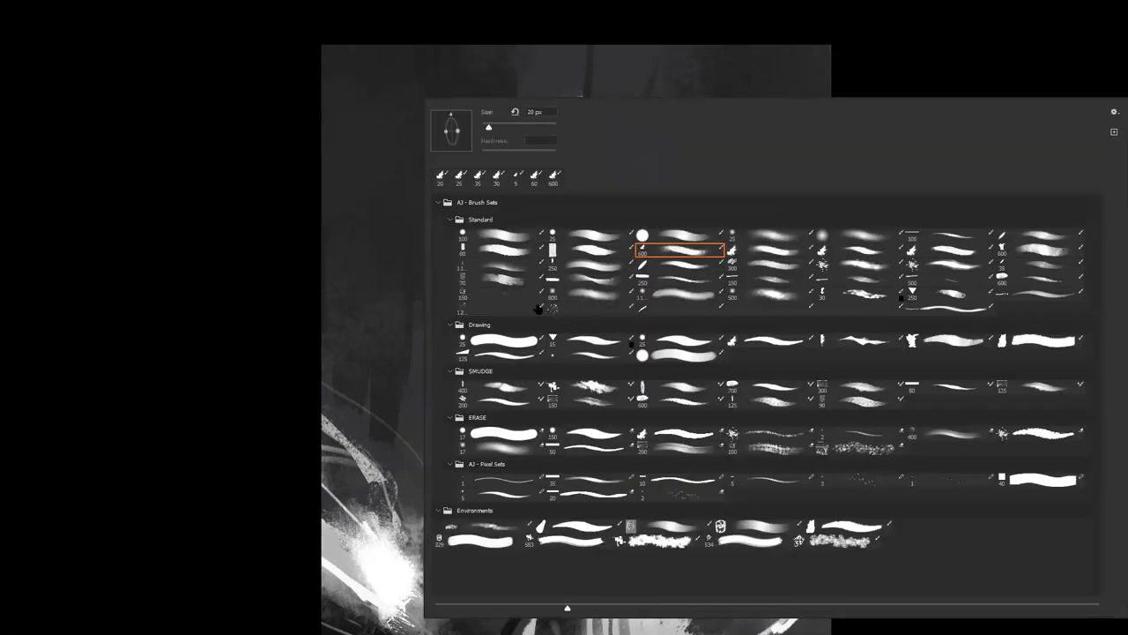
{"action": "left_click", "coordinate": [582, 268]}
{"action": "key", "text": "Return"}
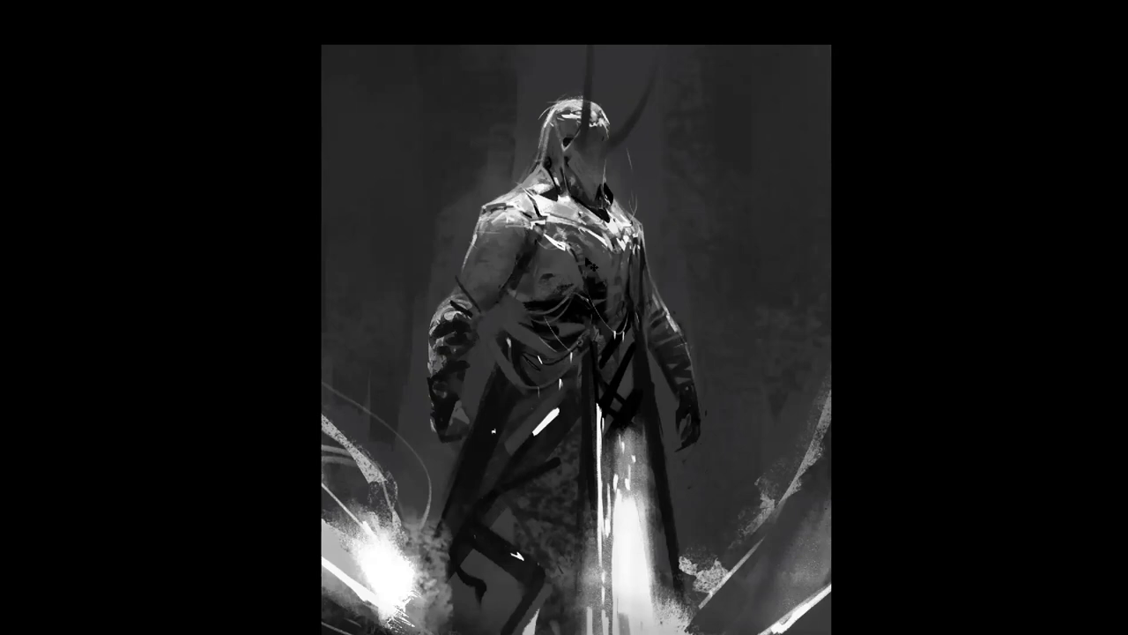
Mirror the canvas back and forth and examine the whole figure's balance, full screen and at a reduced size
{"action": "key", "text": "h"}
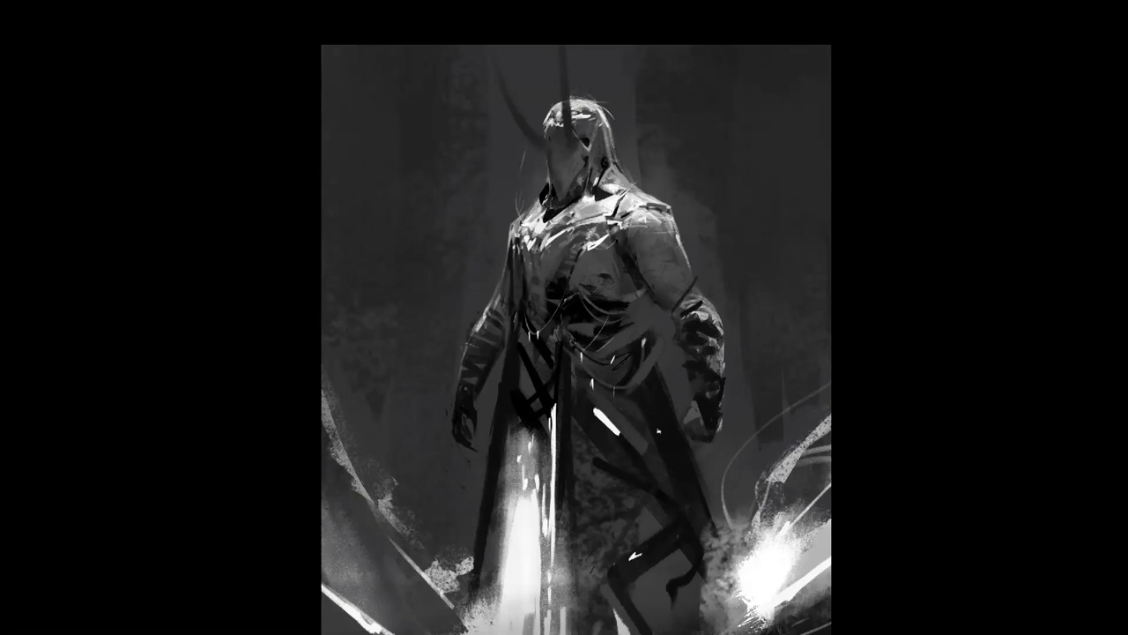
{"action": "key", "text": "ctrl+shift+h"}
{"action": "key", "text": "ctrl+shift+h"}
{"action": "key", "text": "ctrl+shift+h"}
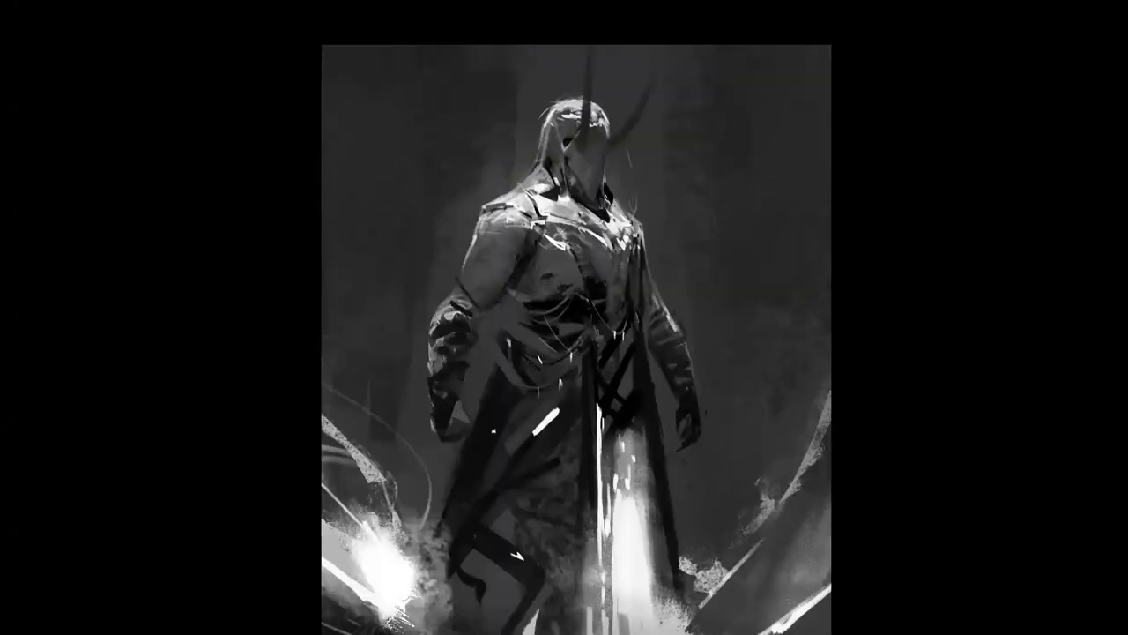
{"action": "key", "text": "ctrl+shift+h"}
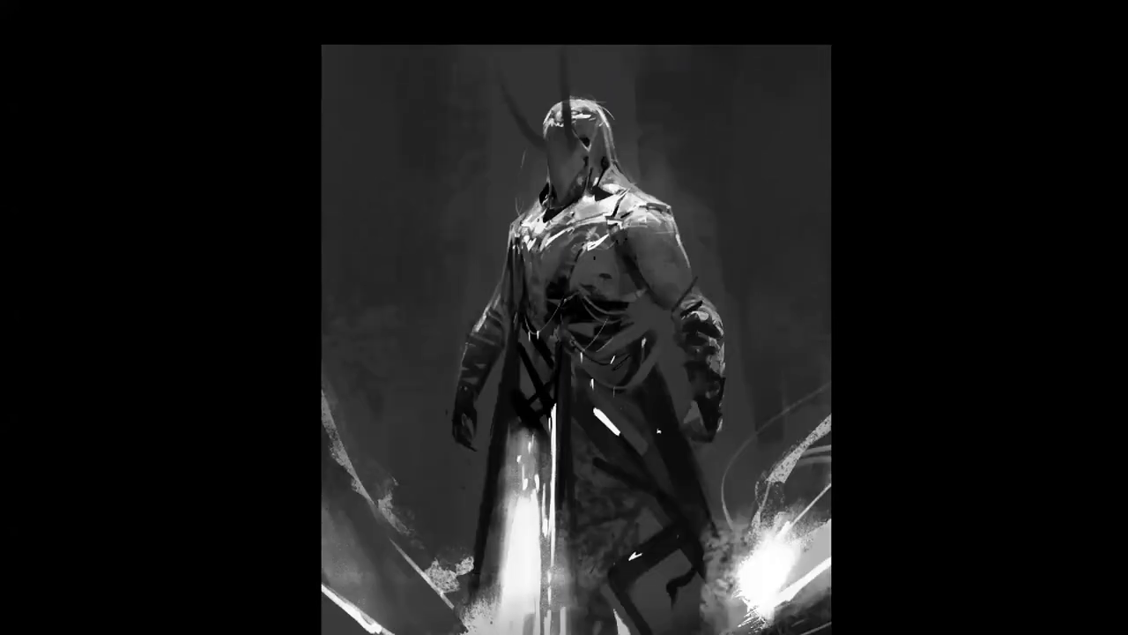
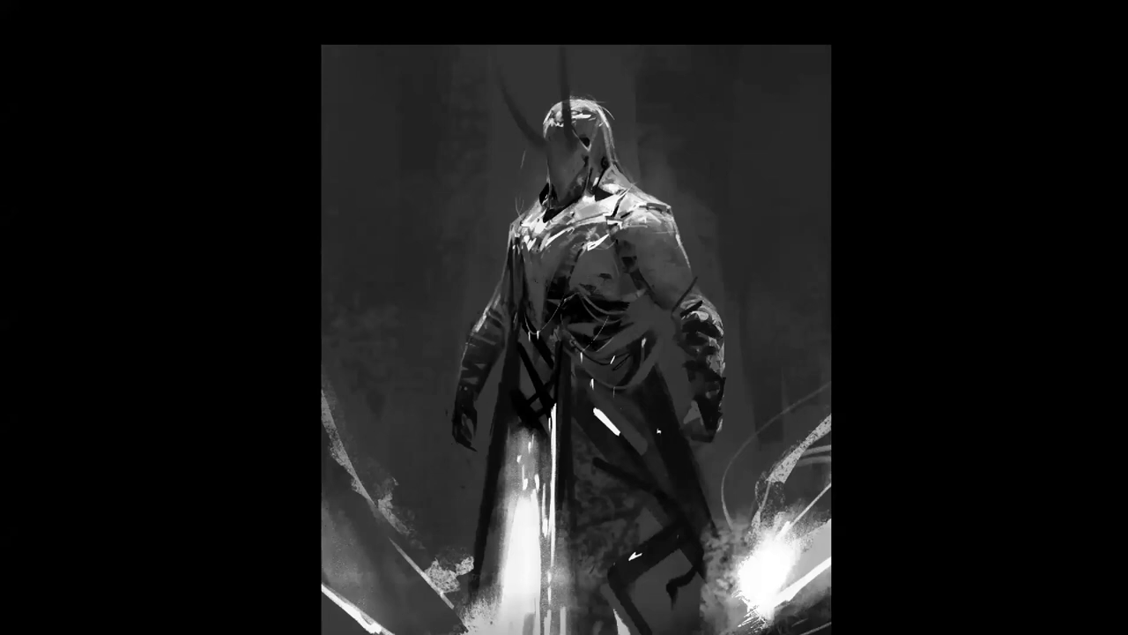
{"action": "key", "text": "ctrl+shift+h"}
{"action": "key", "text": "h"}
{"action": "key", "text": "F2"}
{"action": "key", "text": "F2"}
{"action": "scroll", "coordinate": [596, 355], "scroll_direction": "down", "scroll_amount": 3}
{"action": "scroll", "coordinate": [596, 355], "scroll_direction": "down", "scroll_amount": 1}
{"action": "scroll", "coordinate": [598, 370], "scroll_direction": "up", "scroll_amount": 3}
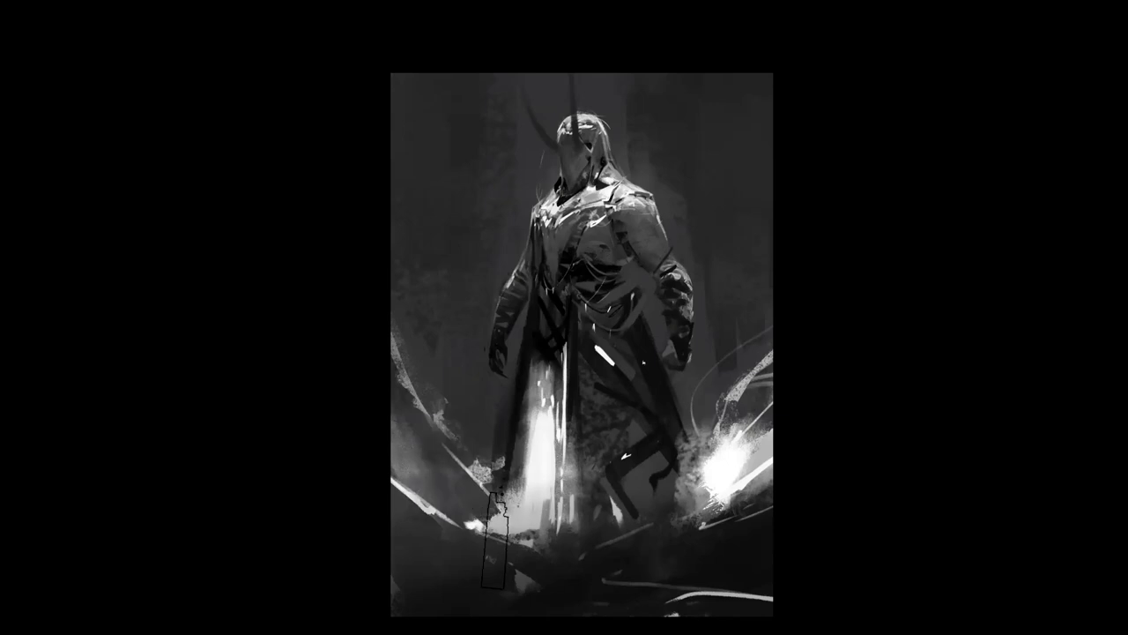
Shrink the brush, paint soft dark tones into the background beside the figure, undoing unwanted strokes, and mirror the canvas
{"action": "left_click_drag", "start_coordinate": [419, 472], "coordinate": [481, 550]}
{"action": "left_click_drag", "start_coordinate": [744, 478], "coordinate": [716, 475]}
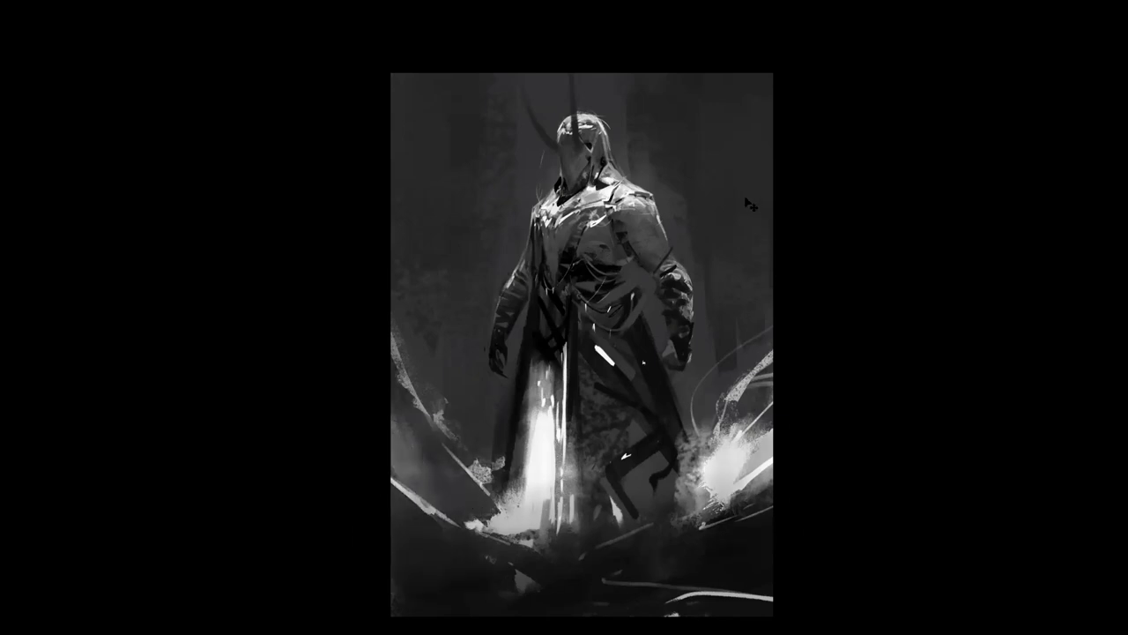
{"action": "key", "text": "ctrl+z"}
{"action": "left_click_drag", "start_coordinate": [436, 217], "coordinate": [409, 228]}
{"action": "key", "text": "ctrl+z"}
{"action": "key", "text": "bracketleft"}
{"action": "key", "text": "bracketleft"}
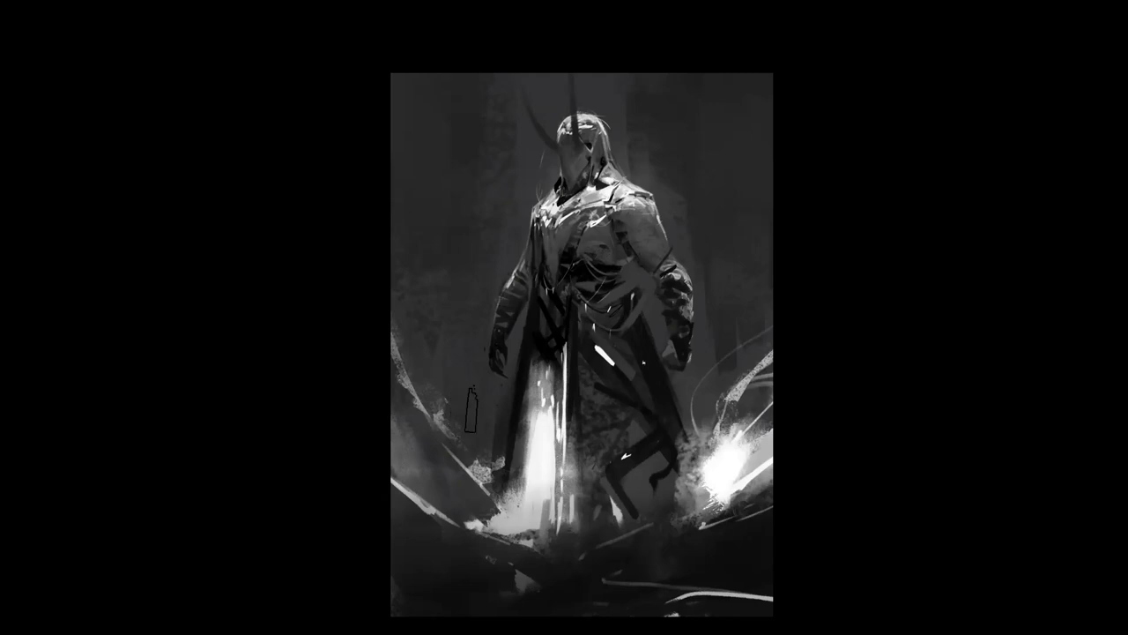
{"action": "left_click_drag", "start_coordinate": [397, 170], "coordinate": [470, 220]}
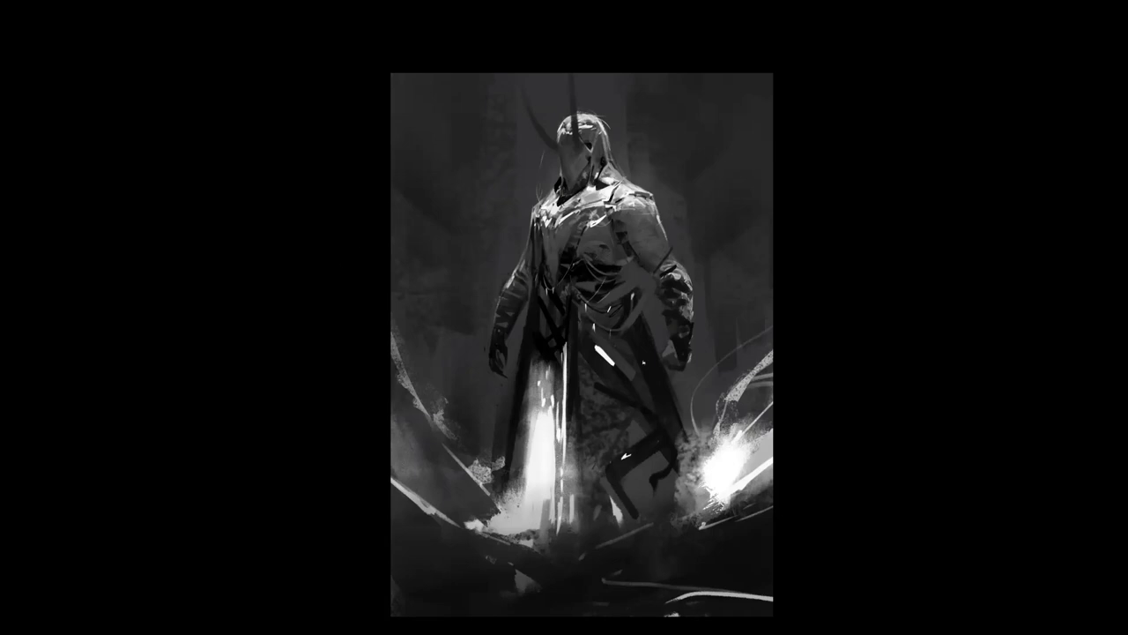
{"action": "key", "text": "ctrl+shift+h"}
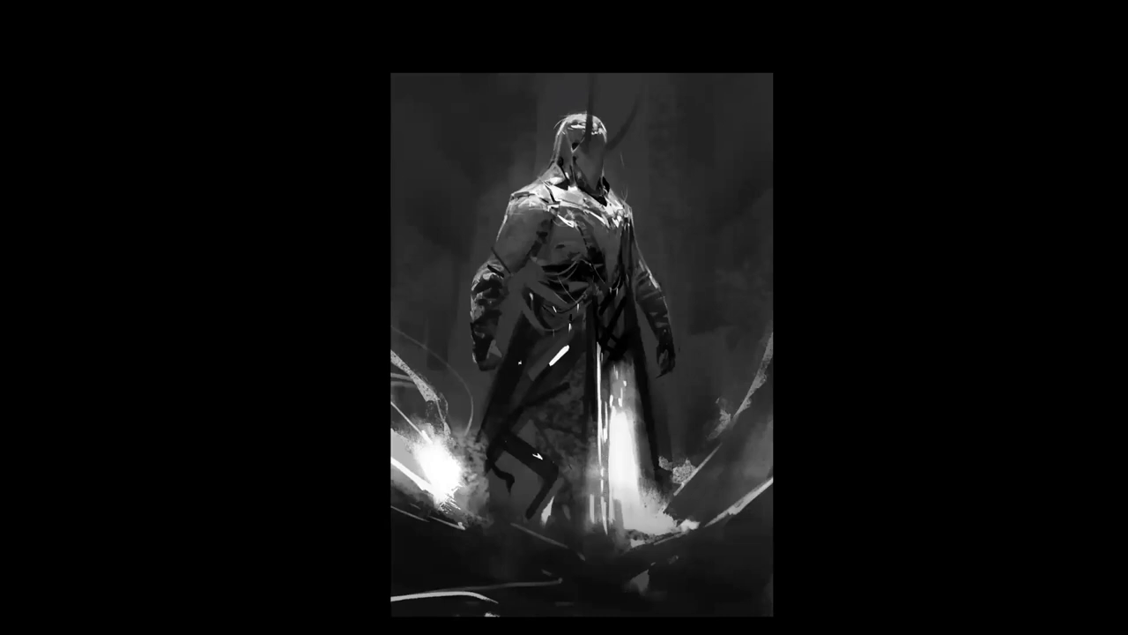
Choose the 600 px textured brush and paint thin black strands hanging from the belt over the glowing robe and its outer hem
{"action": "right_click", "coordinate": [675, 301]}
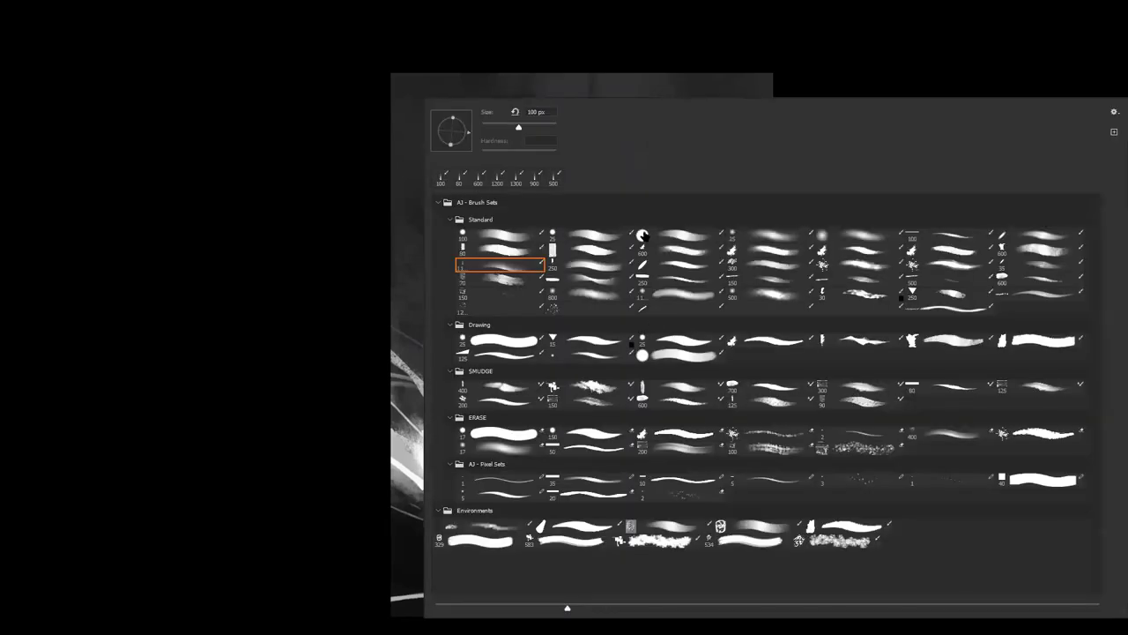
{"action": "left_click", "coordinate": [679, 251]}
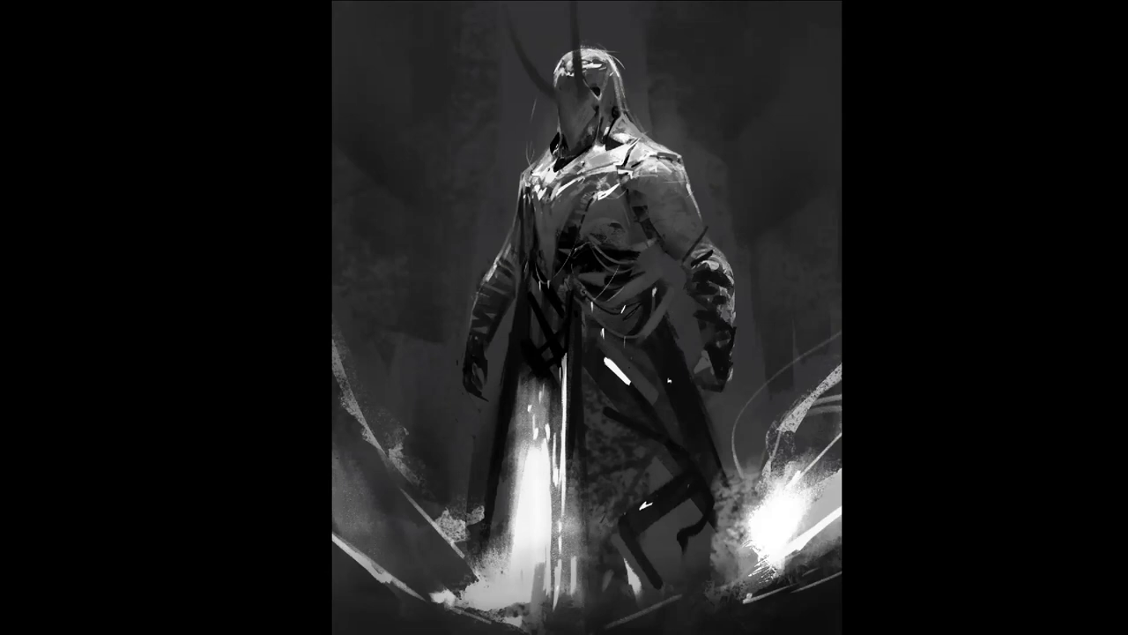
{"action": "left_click_drag", "start_coordinate": [543, 387], "coordinate": [566, 442]}
{"action": "left_click_drag", "start_coordinate": [536, 328], "coordinate": [510, 431]}
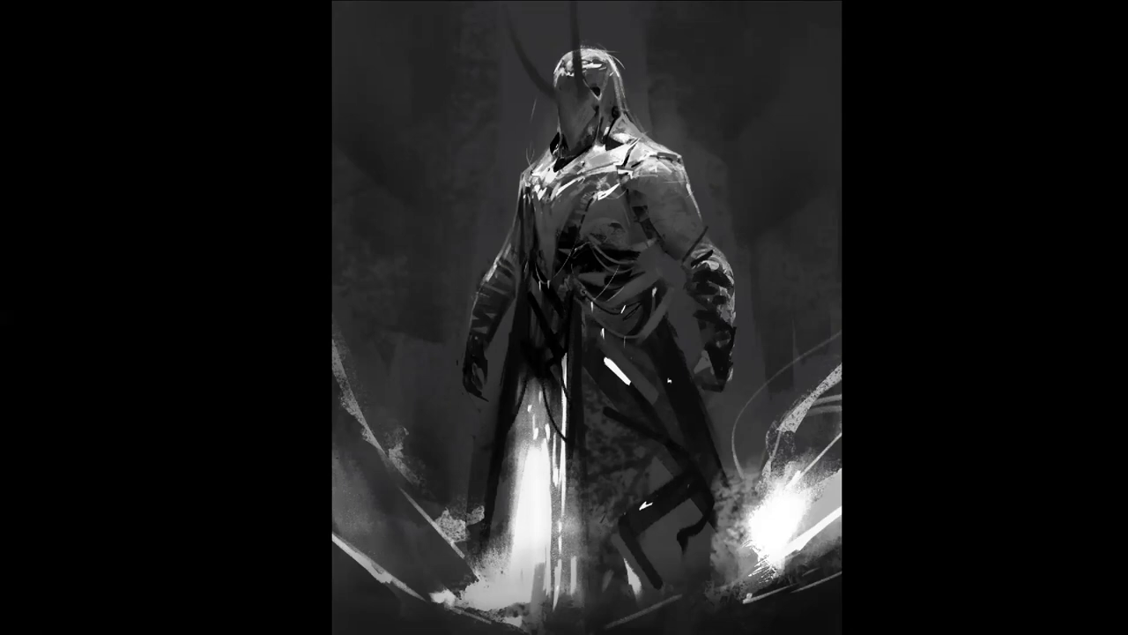
{"action": "left_click_drag", "start_coordinate": [530, 383], "coordinate": [532, 540]}
{"action": "key", "text": "ctrl+z"}
{"action": "left_click_drag", "start_coordinate": [536, 383], "coordinate": [520, 510]}
{"action": "key", "text": "ctrl+z"}
{"action": "left_click_drag", "start_coordinate": [534, 379], "coordinate": [545, 498]}
{"action": "left_click_drag", "start_coordinate": [481, 448], "coordinate": [475, 465]}
{"action": "mouse_move", "coordinate": [483, 514]}
{"action": "left_mouse_down"}
{"action": "mouse_move", "coordinate": [451, 553]}
{"action": "mouse_move", "coordinate": [455, 528]}
{"action": "mouse_move", "coordinate": [437, 519]}
{"action": "mouse_move", "coordinate": [456, 509]}
{"action": "left_mouse_up"}
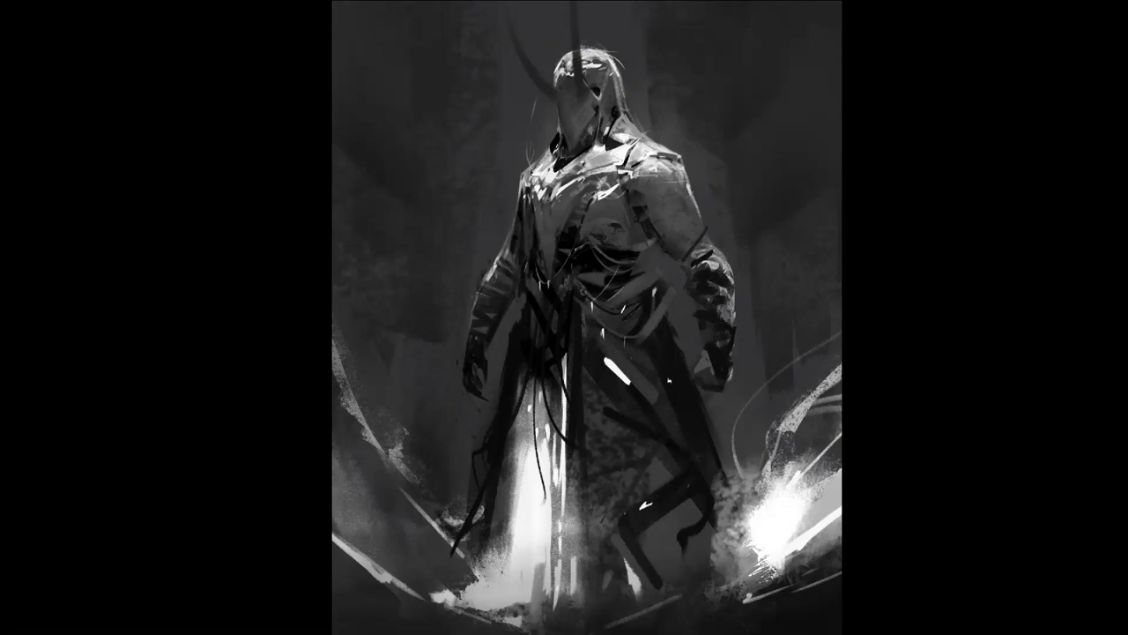
Check the mirrored figure at a reduced size, try a thin stroke along the outer horn, and undo it
{"action": "scroll", "coordinate": [539, 332], "scroll_direction": "down", "scroll_amount": 3}
{"action": "key", "text": "F2"}
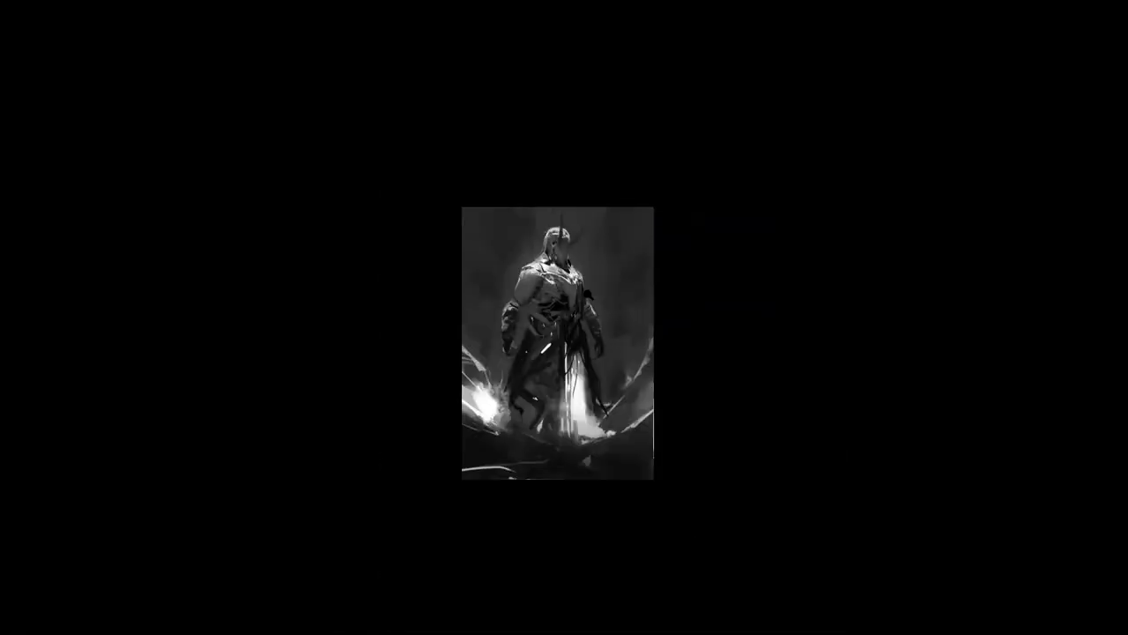
{"action": "scroll", "coordinate": [602, 307], "scroll_direction": "up", "scroll_amount": 1}
{"action": "key", "text": "ctrl+plus"}
{"action": "key", "text": "ctrl+plus"}
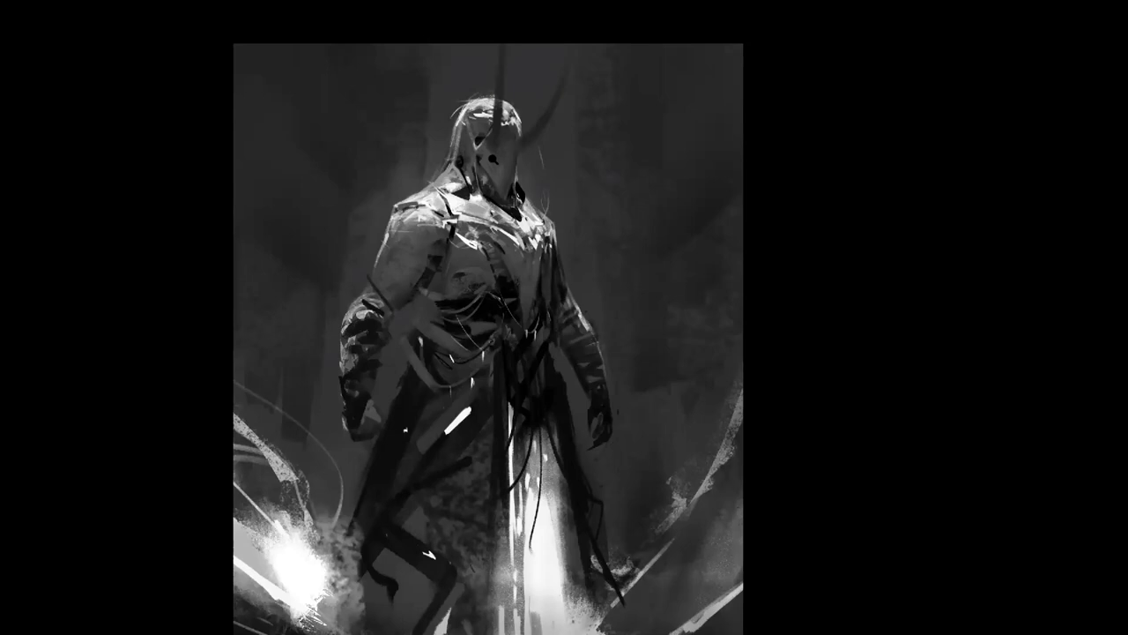
{"action": "scroll", "coordinate": [490, 149], "scroll_direction": "up", "scroll_amount": 2}
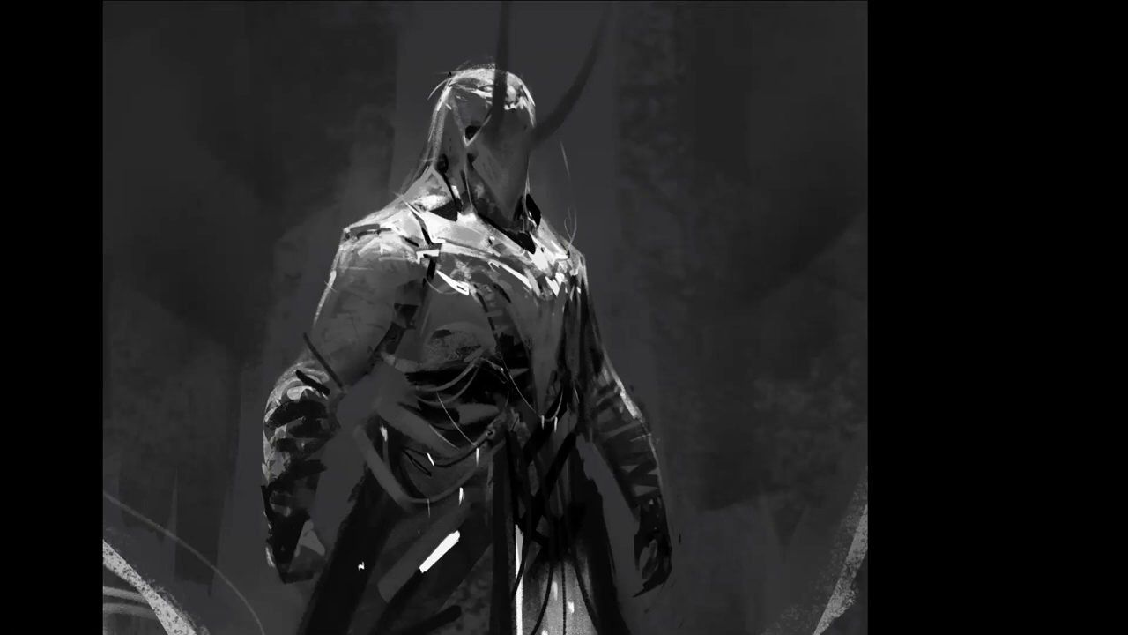
{"action": "left_click_drag", "start_coordinate": [524, 77], "coordinate": [517, 210]}
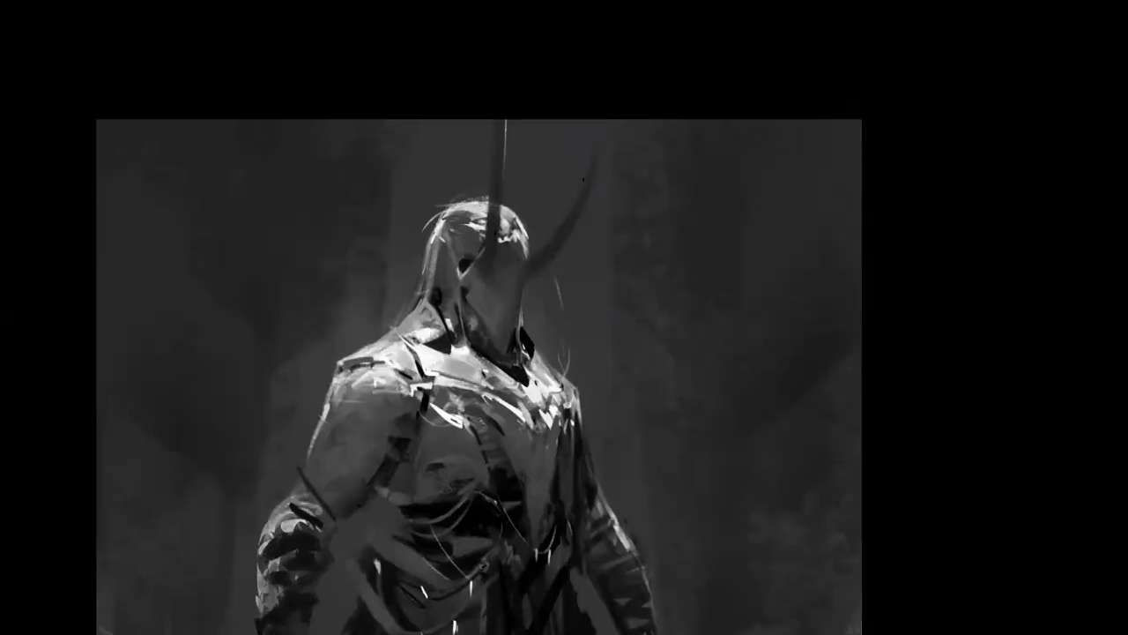
{"action": "left_click_drag", "start_coordinate": [608, 119], "coordinate": [597, 159]}
{"action": "key", "text": "ctrl+z"}
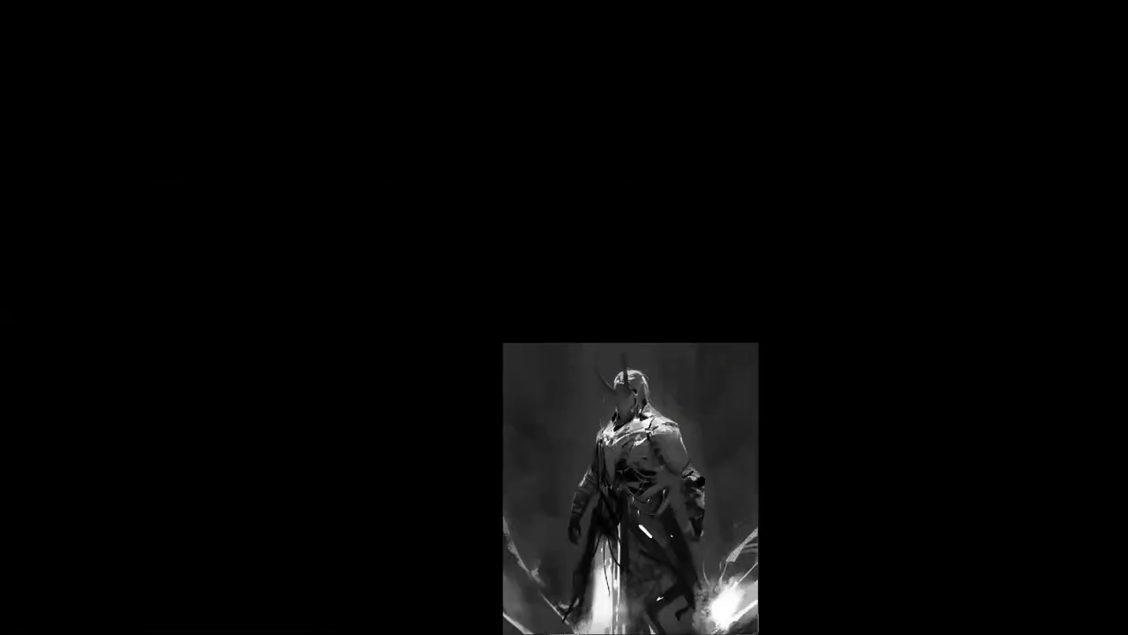
Mirror the recentred canvas and try a stroke over the edge of the bright glow beside the robe, undoing it
{"action": "left_click_drag", "start_coordinate": [527, 394], "coordinate": [459, 185]}
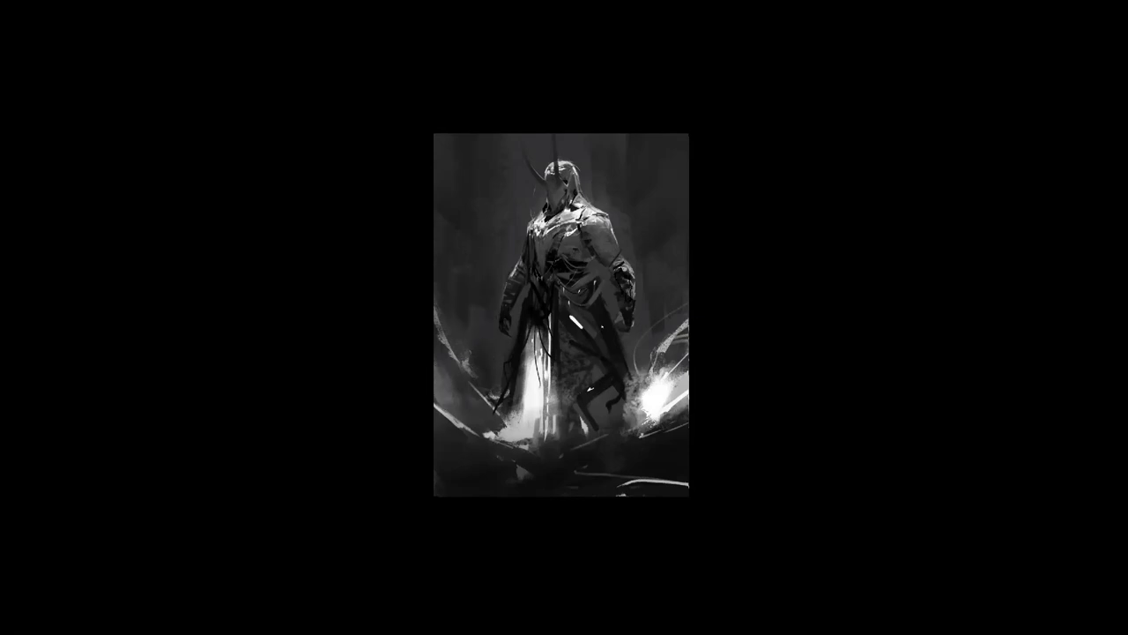
{"action": "key", "text": "ctrl+shift+h"}
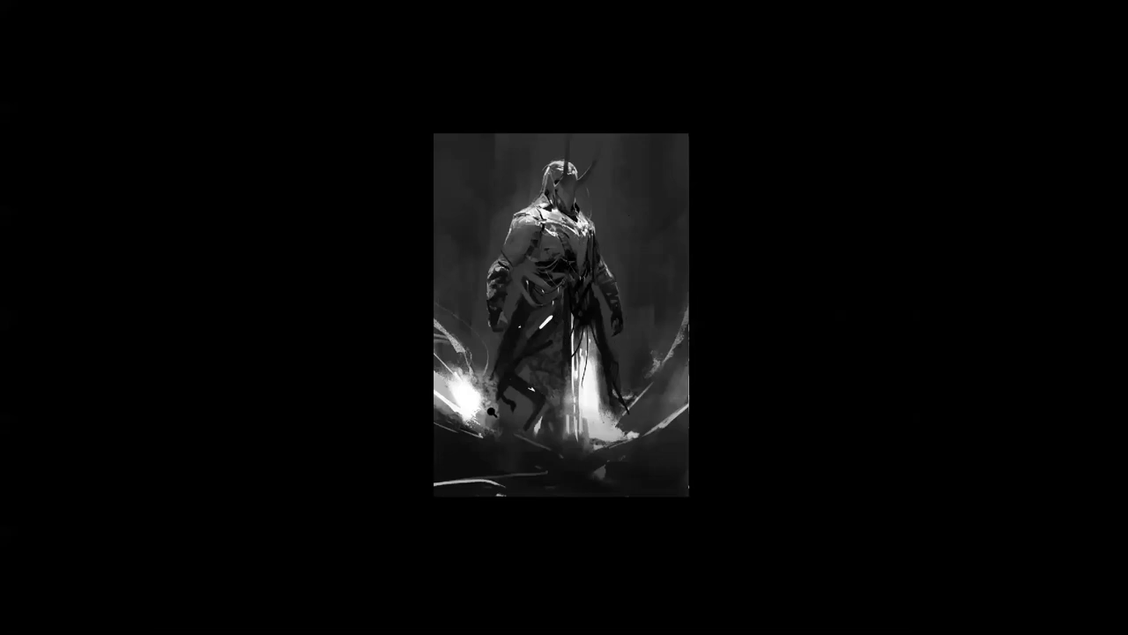
{"action": "scroll", "coordinate": [490, 392], "scroll_direction": "up", "scroll_amount": 2}
{"action": "mouse_move", "coordinate": [469, 379]}
{"action": "left_mouse_down"}
{"action": "mouse_move", "coordinate": [481, 407]}
{"action": "mouse_move", "coordinate": [458, 388]}
{"action": "left_mouse_up"}
{"action": "key", "text": "ctrl+z"}
Choose the rectangular 80 px Standard brush and paint dark strokes where the robe's outer hem meets the bright glow, undoing unwanted ones
{"action": "right_click", "coordinate": [478, 387]}
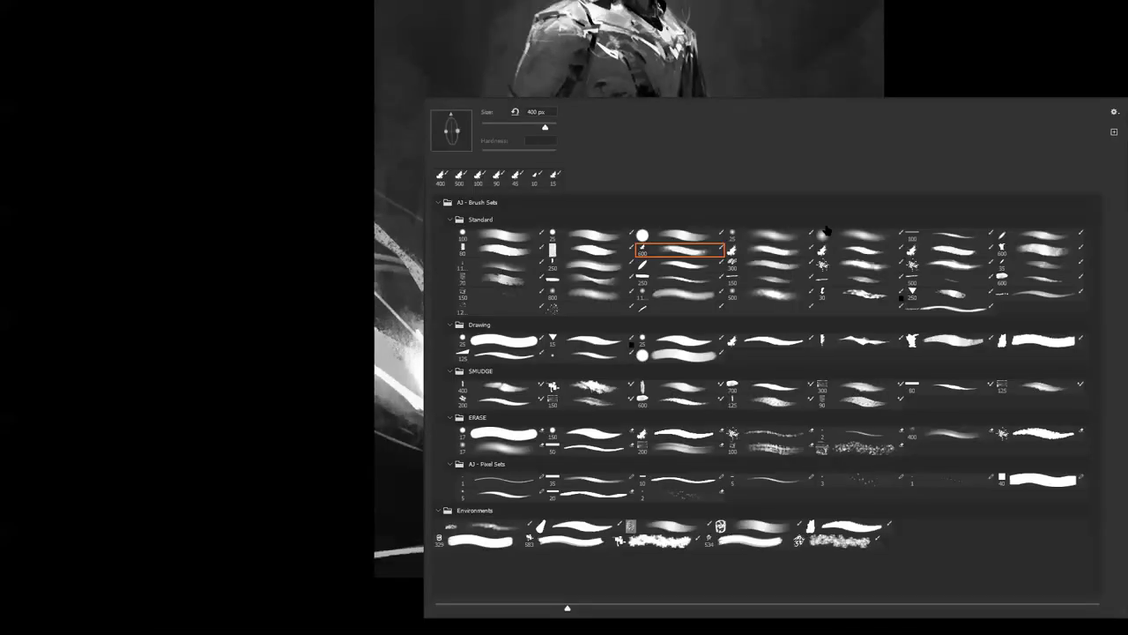
{"action": "left_click", "coordinate": [763, 254]}
{"action": "left_click", "coordinate": [679, 249]}
{"action": "double_click", "coordinate": [500, 251]}
{"action": "mouse_move", "coordinate": [450, 380]}
{"action": "left_mouse_down"}
{"action": "mouse_move", "coordinate": [476, 396]}
{"action": "mouse_move", "coordinate": [472, 349]}
{"action": "mouse_move", "coordinate": [429, 370]}
{"action": "mouse_move", "coordinate": [434, 379]}
{"action": "left_mouse_up"}
{"action": "key", "text": "ctrl+z"}
{"action": "left_click_drag", "start_coordinate": [509, 325], "coordinate": [478, 390]}
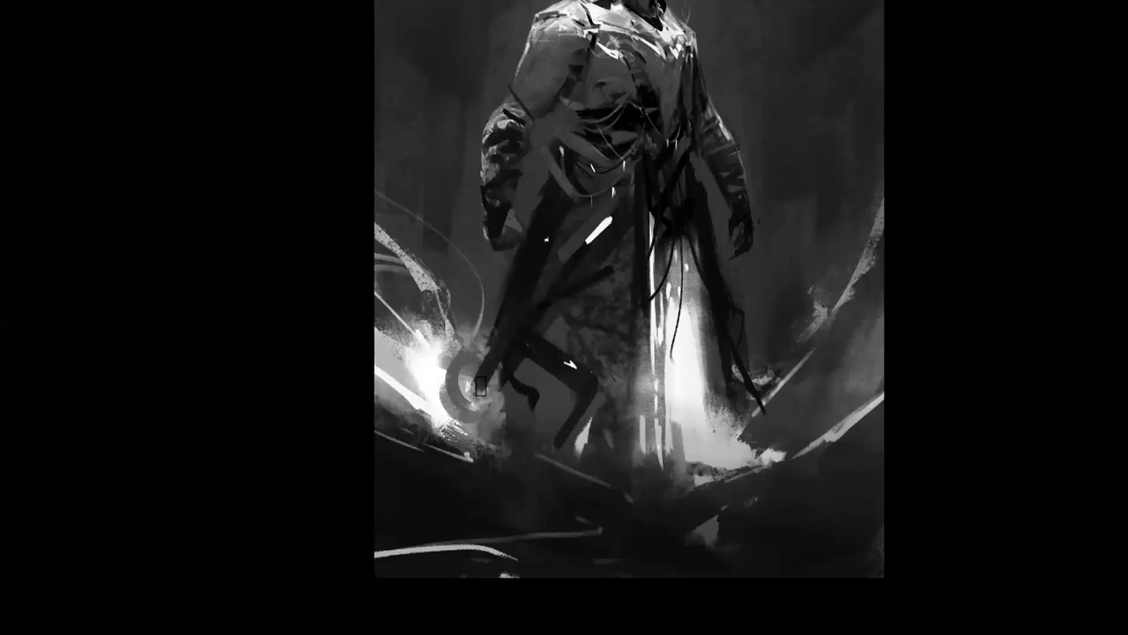
{"action": "key", "text": "ctrl+z"}
{"action": "left_click_drag", "start_coordinate": [499, 323], "coordinate": [475, 383]}
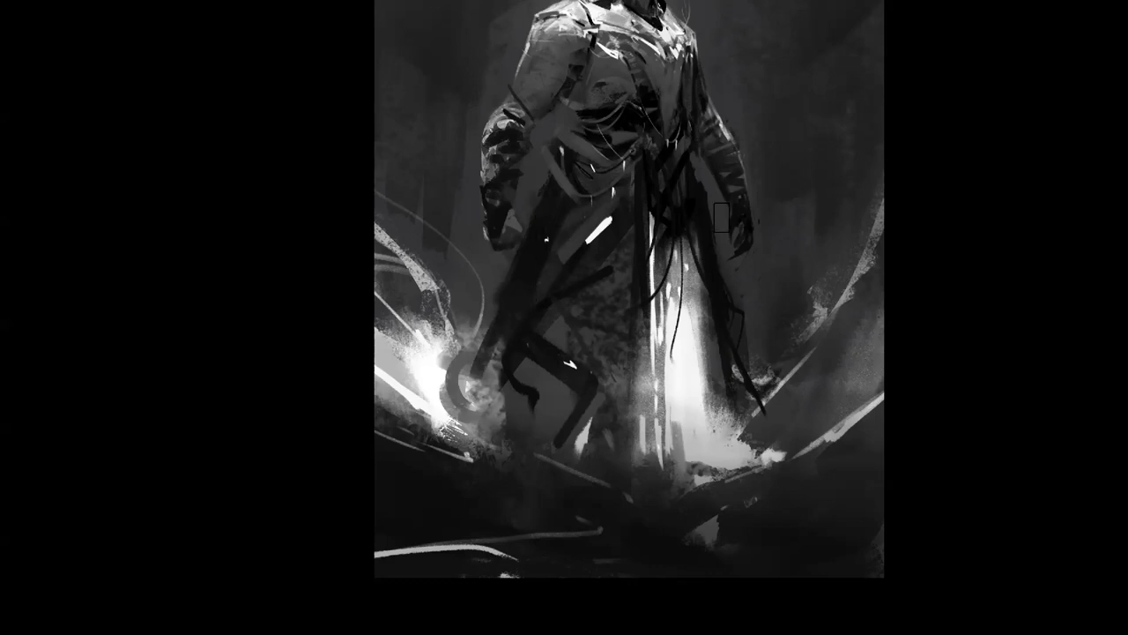
Paint broad dark strokes down the lower robe to cover its mottled patches and unify the folds
{"action": "left_click_drag", "start_coordinate": [566, 310], "coordinate": [555, 393]}
{"action": "mouse_move", "coordinate": [585, 287]}
{"action": "left_mouse_down"}
{"action": "mouse_move", "coordinate": [591, 405]}
{"action": "mouse_move", "coordinate": [614, 386]}
{"action": "left_mouse_up"}
{"action": "left_click_drag", "start_coordinate": [629, 289], "coordinate": [638, 347]}
{"action": "left_click_drag", "start_coordinate": [730, 210], "coordinate": [707, 374]}
{"action": "key", "text": "bracketright"}
{"action": "mouse_move", "coordinate": [643, 208]}
{"action": "left_mouse_down"}
{"action": "mouse_move", "coordinate": [644, 278]}
{"action": "mouse_move", "coordinate": [582, 243]}
{"action": "left_mouse_up"}
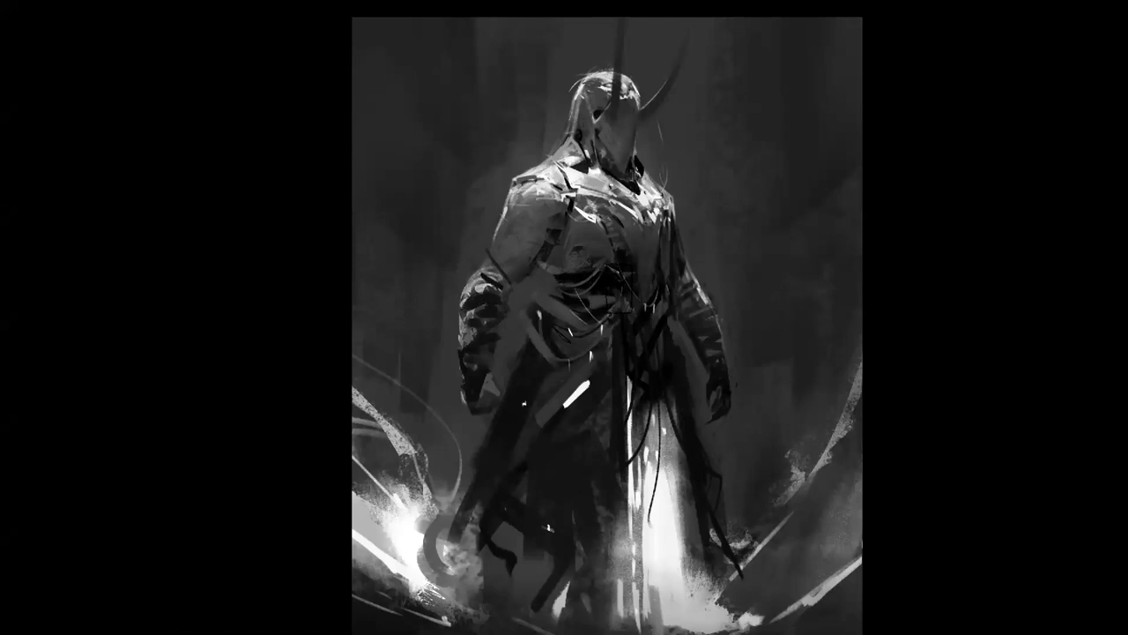
Review the whole figure at a reduced size and mirror the canvas
{"action": "scroll", "coordinate": [622, 322], "scroll_direction": "down", "scroll_amount": 2}
{"action": "scroll", "coordinate": [629, 327], "scroll_direction": "down", "scroll_amount": 1}
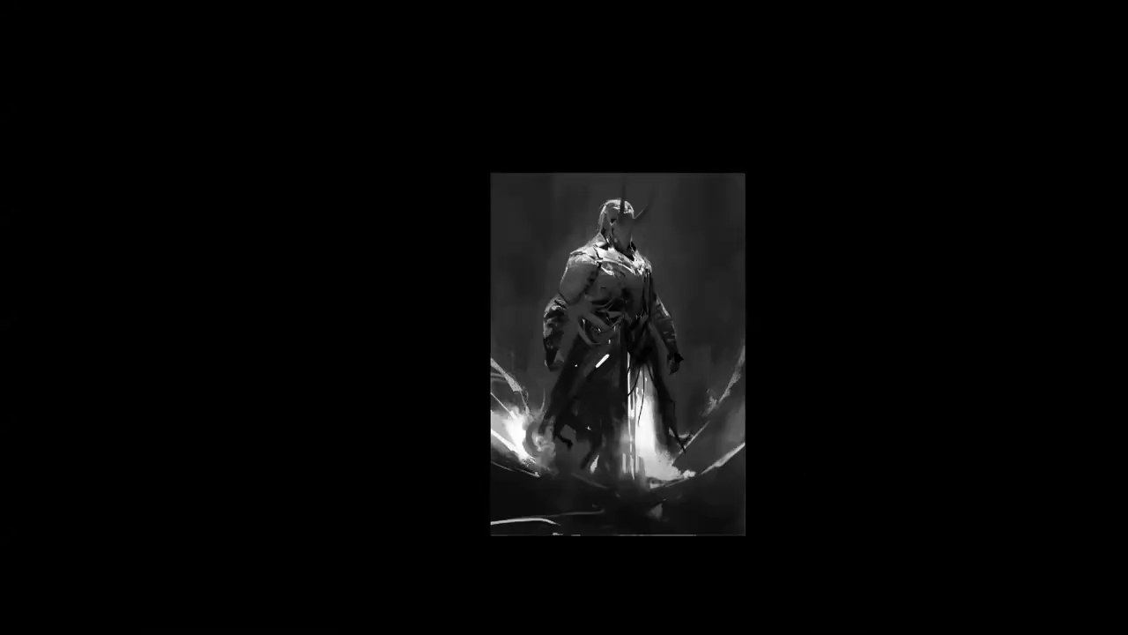
{"action": "key", "text": "ctrl+shift+h"}
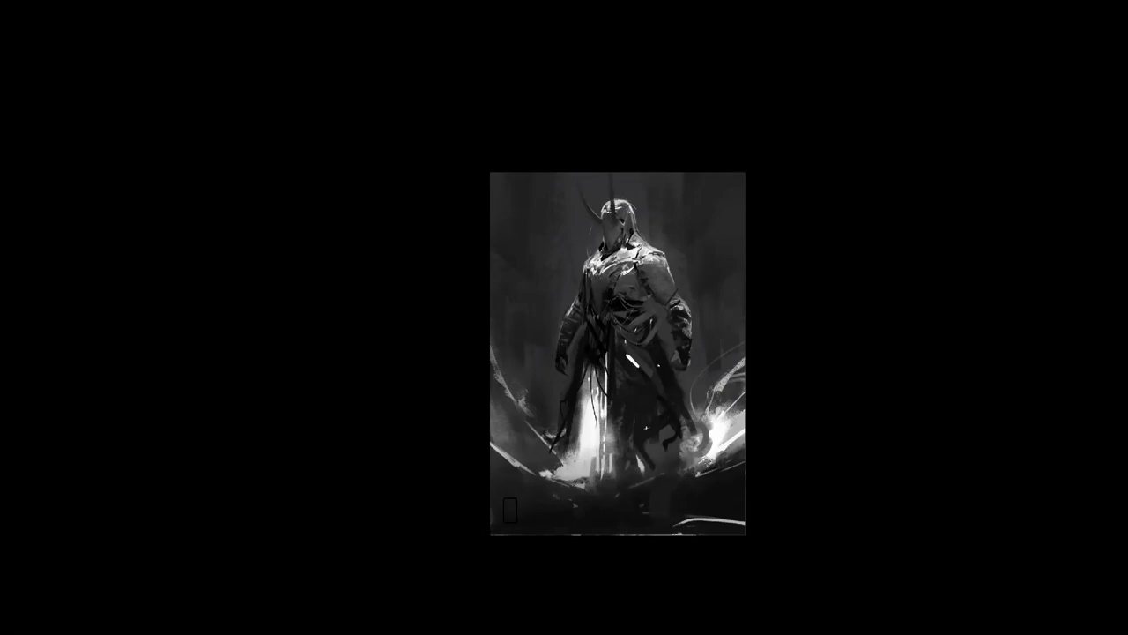
{"action": "mouse_move", "coordinate": [512, 466]}
{"action": "left_mouse_down"}
{"action": "mouse_move", "coordinate": [502, 423]}
{"action": "mouse_move", "coordinate": [515, 480]}
{"action": "left_mouse_up"}
{"action": "key", "text": "ctrl+z"}
{"action": "mouse_move", "coordinate": [516, 389]}
{"action": "left_mouse_down"}
{"action": "mouse_move", "coordinate": [496, 487]}
{"action": "mouse_move", "coordinate": [518, 492]}
{"action": "left_mouse_up"}
{"action": "mouse_move", "coordinate": [733, 490]}
{"action": "left_mouse_down"}
{"action": "mouse_move", "coordinate": [724, 441]}
{"action": "mouse_move", "coordinate": [716, 504]}
{"action": "left_mouse_up"}
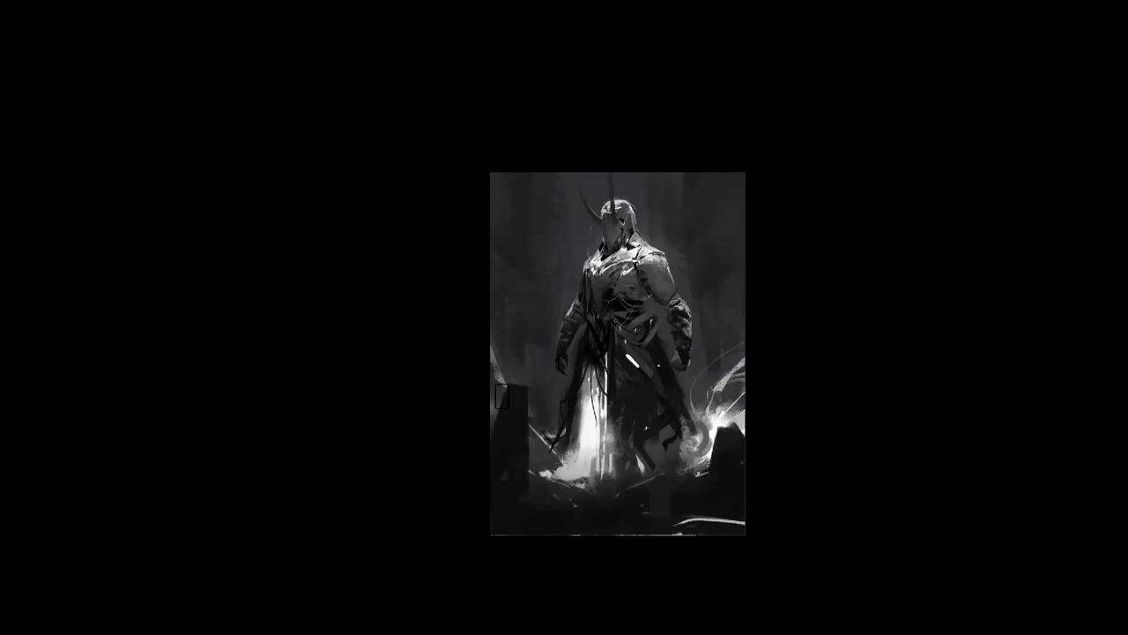
{"action": "key", "text": "ctrl+z"}
{"action": "key", "text": "ctrl+z"}
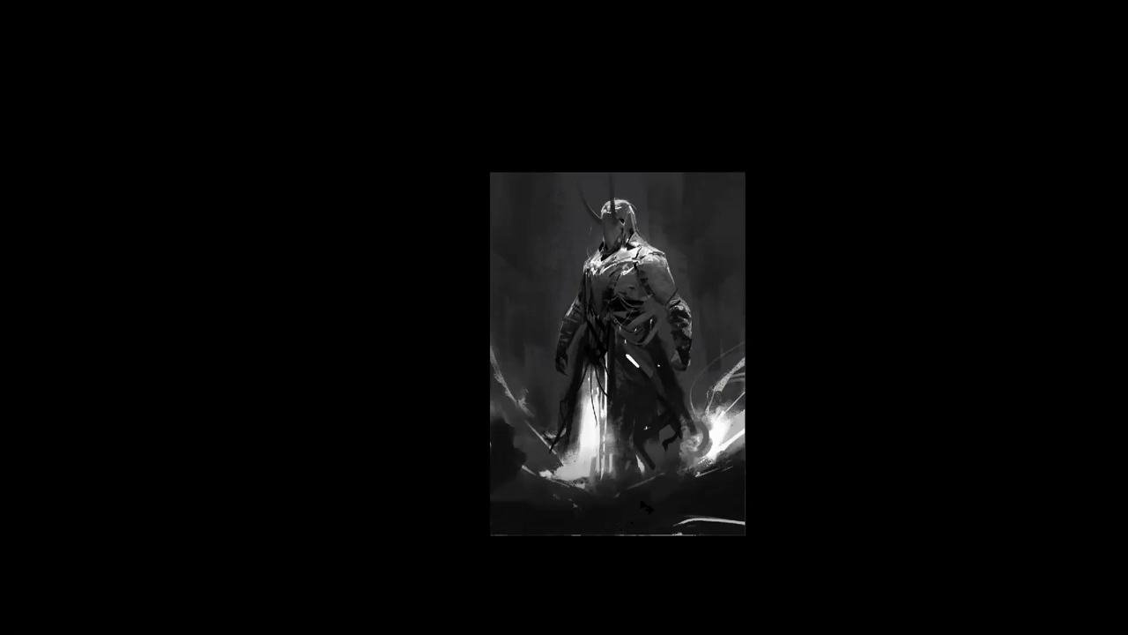
Darken and soften the ground around the figure's feet with broader brush strokes over the base of the glow
{"action": "mouse_move", "coordinate": [590, 442]}
{"action": "left_mouse_down"}
{"action": "mouse_move", "coordinate": [586, 490]}
{"action": "mouse_move", "coordinate": [567, 470]}
{"action": "mouse_move", "coordinate": [586, 495]}
{"action": "left_mouse_up"}
{"action": "key", "text": "bracketright"}
{"action": "key", "text": "bracketright"}
{"action": "key", "text": "bracketright"}
{"action": "key", "text": "bracketright"}
{"action": "key", "text": "bracketright"}
{"action": "left_click_drag", "start_coordinate": [560, 449], "coordinate": [571, 456]}
{"action": "key", "text": "ctrl+z"}
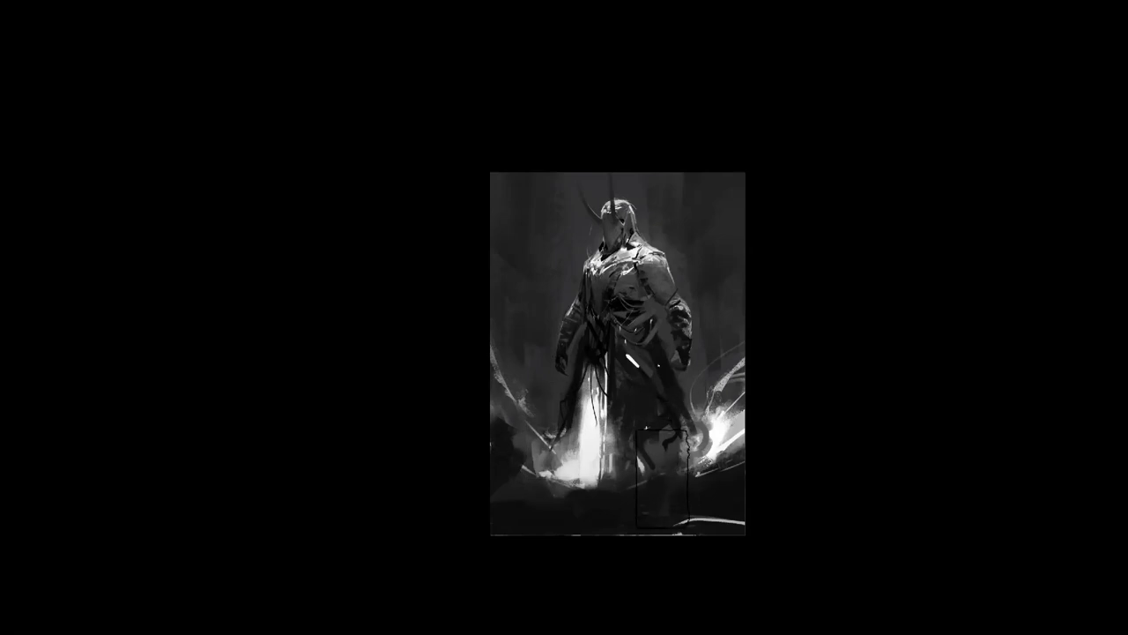
{"action": "left_click_drag", "start_coordinate": [662, 476], "coordinate": [622, 414]}
Flip the canvas horizontally and paint small ornamental highlights on the near forearm armour with a smaller brush
{"action": "key", "text": "bracketleft"}
{"action": "key", "text": "bracketleft"}
{"action": "key", "text": "bracketleft"}
{"action": "key", "text": "bracketleft"}
{"action": "key", "text": "bracketleft"}
{"action": "key", "text": "F2"}
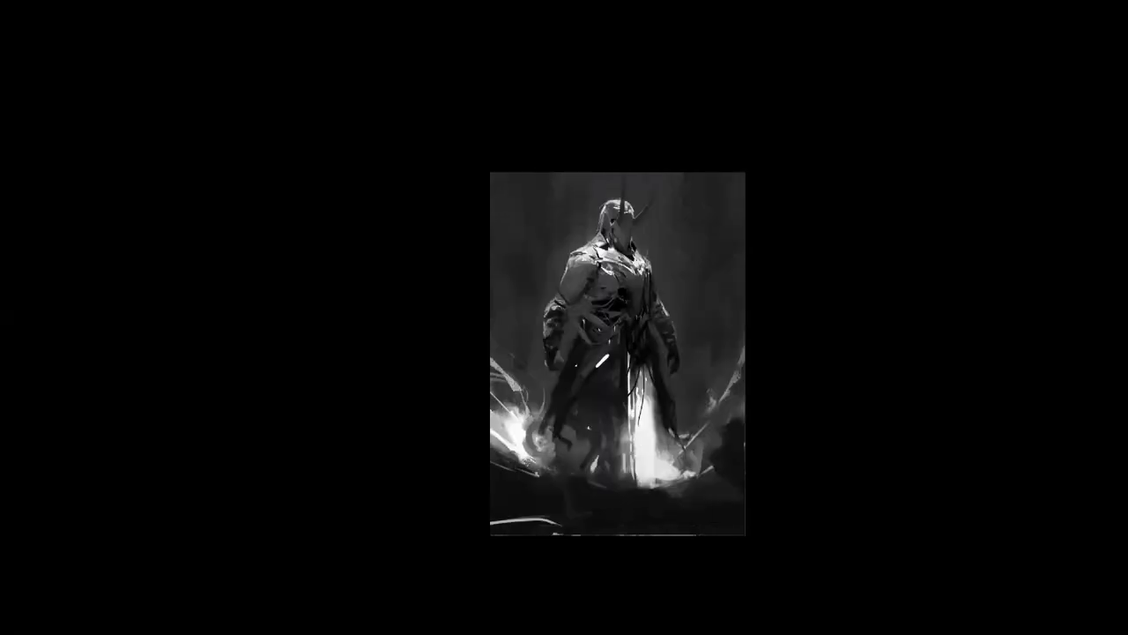
{"action": "scroll", "coordinate": [625, 350], "scroll_direction": "up", "scroll_amount": 1}
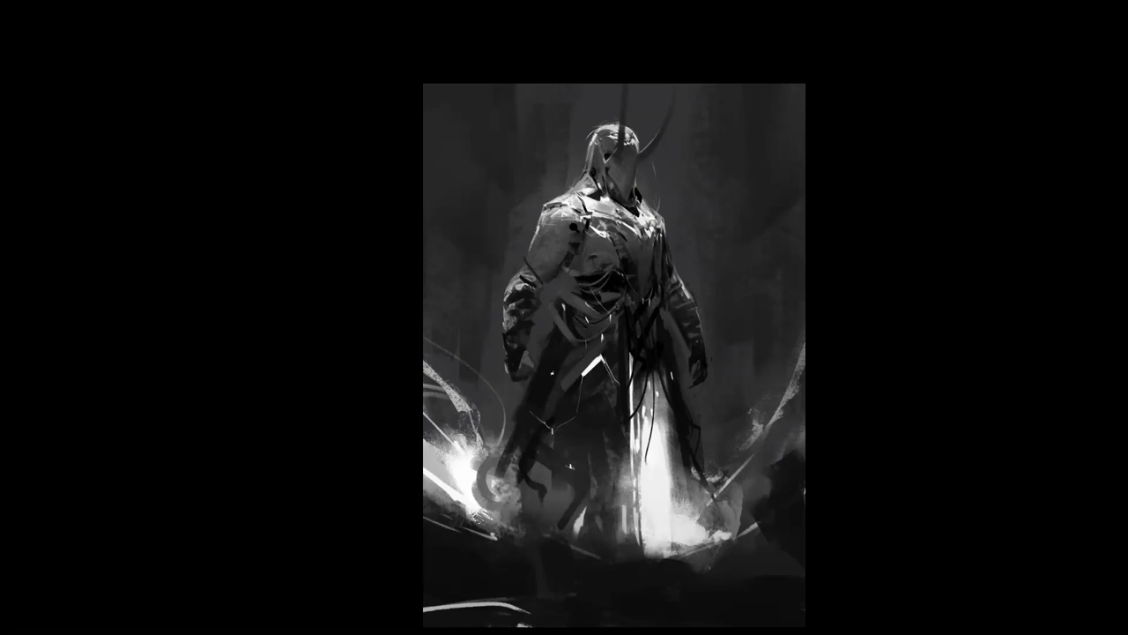
{"action": "scroll", "coordinate": [573, 222], "scroll_direction": "up", "scroll_amount": 1}
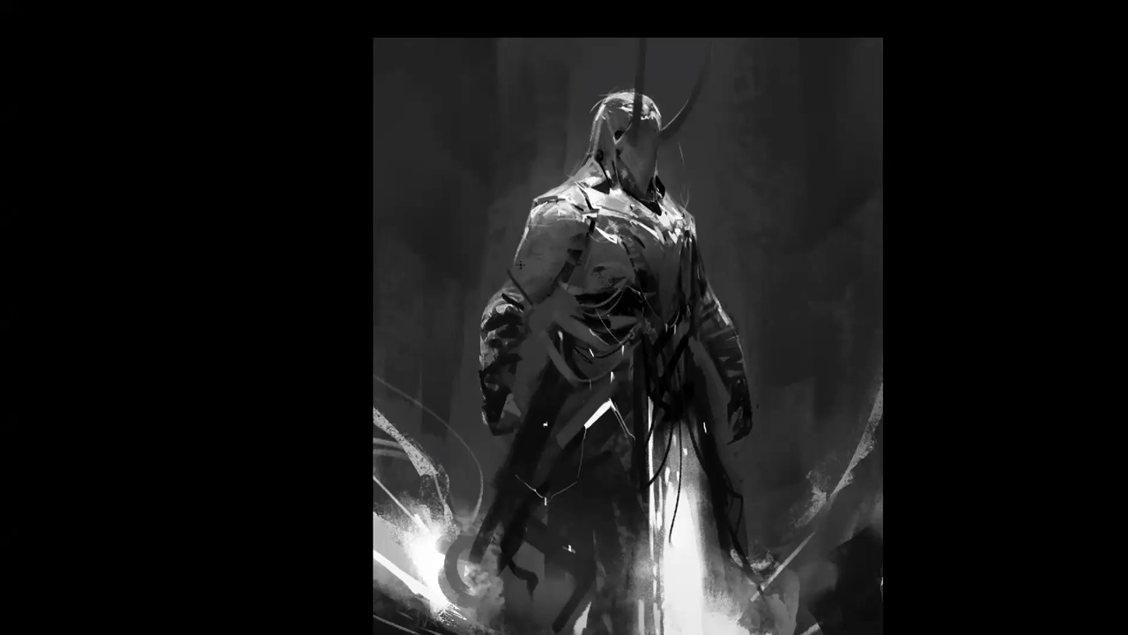
{"action": "mouse_move", "coordinate": [504, 289]}
{"action": "left_mouse_down"}
{"action": "mouse_move", "coordinate": [495, 298]}
{"action": "mouse_move", "coordinate": [507, 279]}
{"action": "mouse_move", "coordinate": [513, 294]}
{"action": "left_mouse_up"}
{"action": "key", "text": "ctrl+z"}
{"action": "left_click_drag", "start_coordinate": [500, 309], "coordinate": [495, 314]}
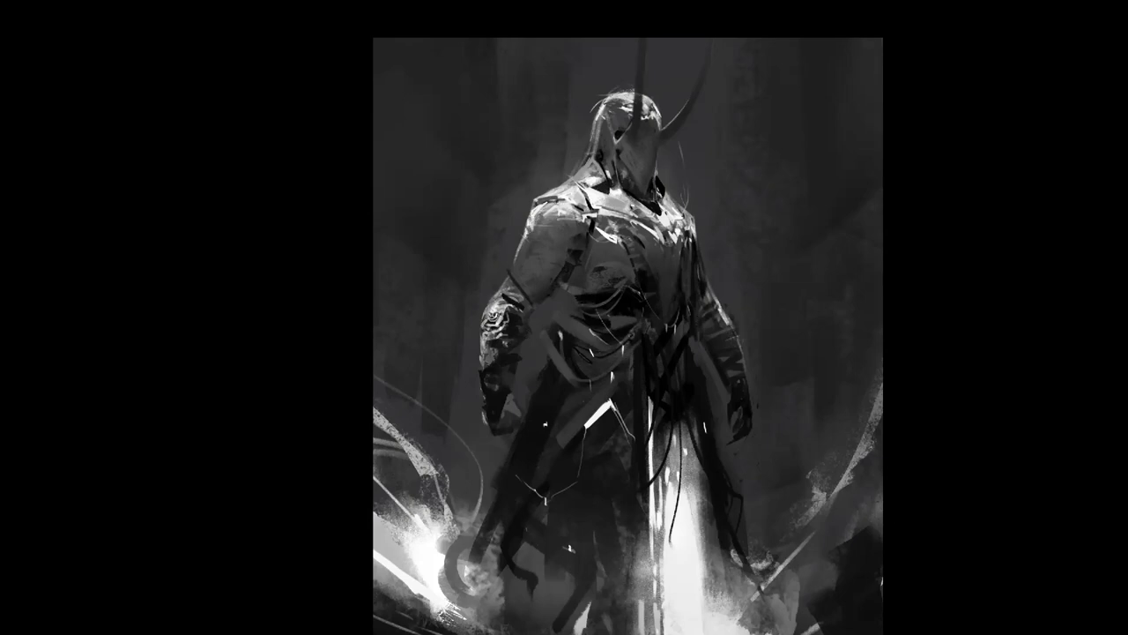
Refine the bright collar highlights on the chest and paint details around the figure's head
{"action": "key", "text": "ctrl+shift+h"}
{"action": "left_click_drag", "start_coordinate": [763, 321], "coordinate": [656, 283]}
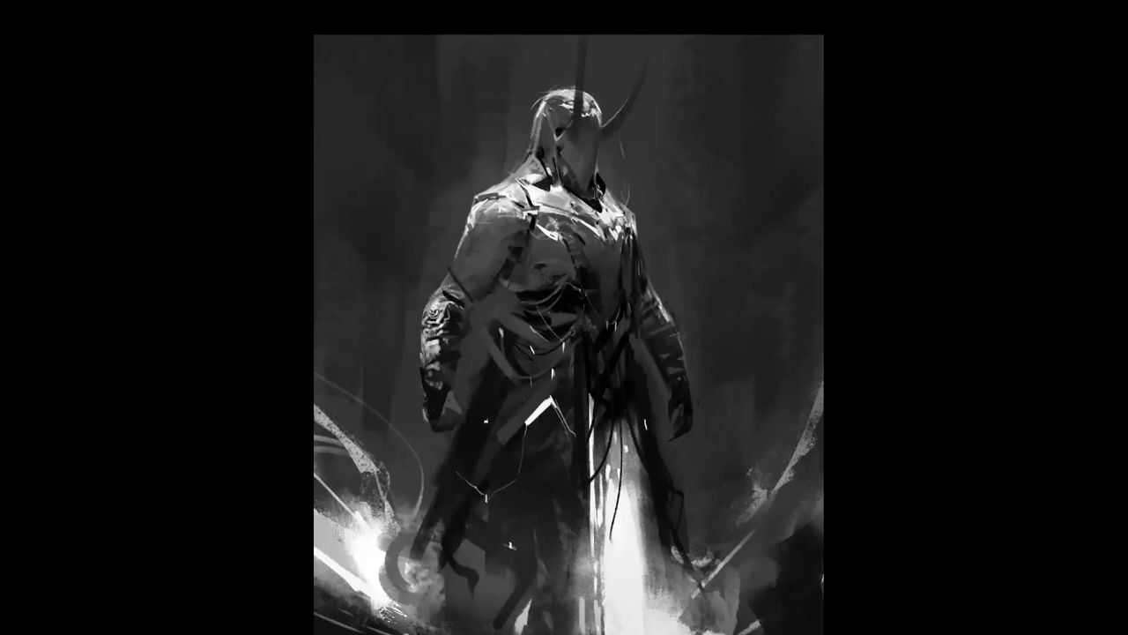
{"action": "left_click_drag", "start_coordinate": [605, 209], "coordinate": [617, 219]}
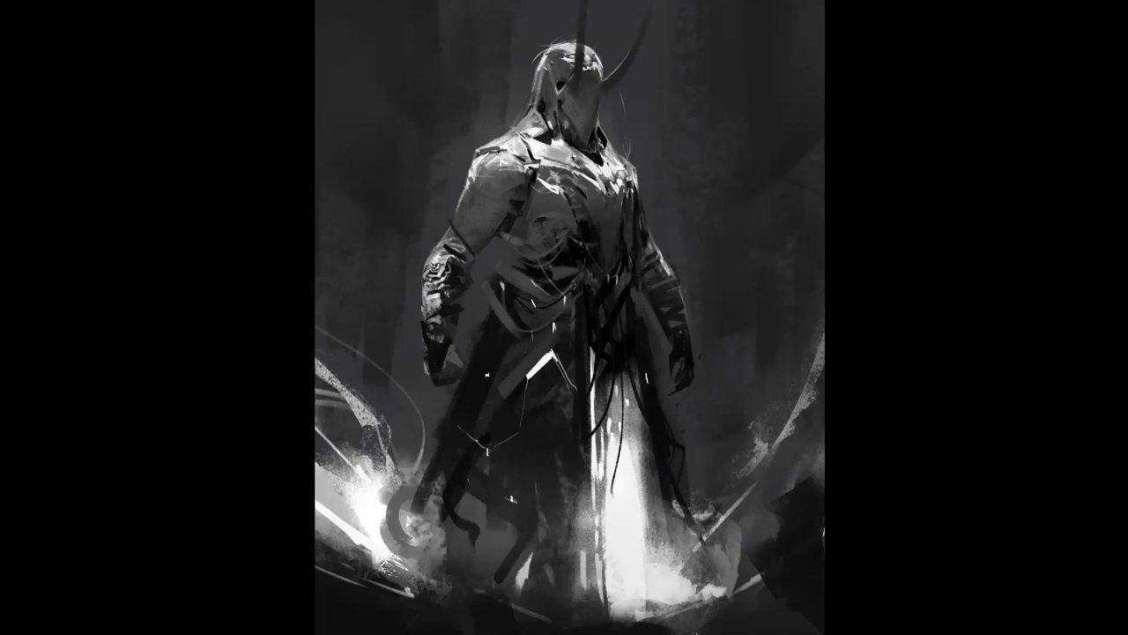
{"action": "key", "text": "XF86AudioMicMute"}
{"action": "key", "text": "F4"}
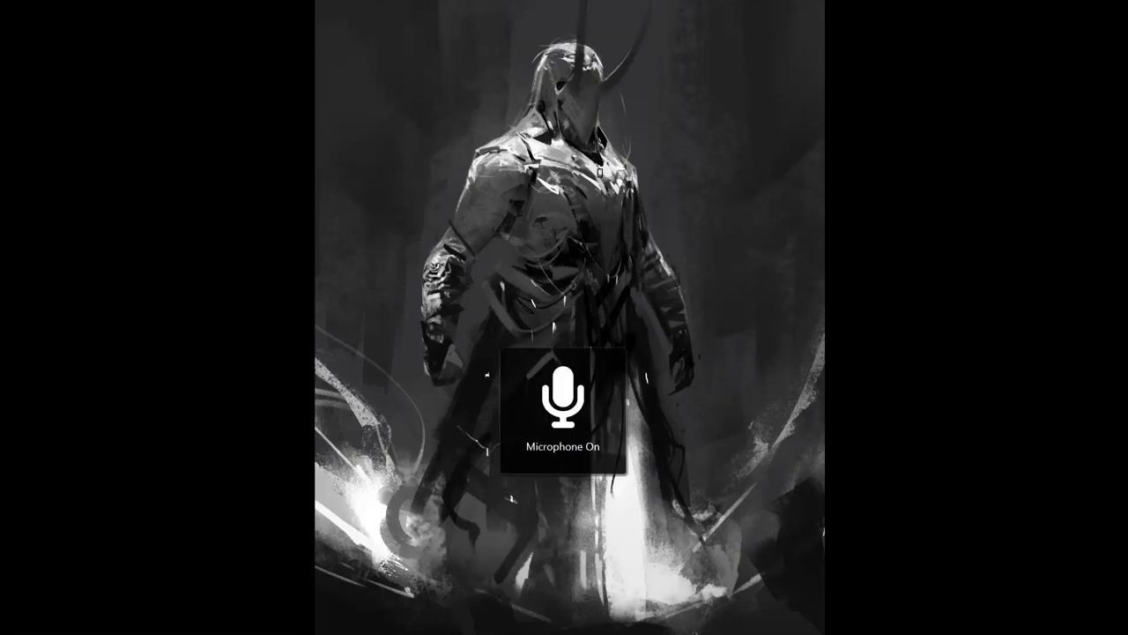
{"action": "left_click_drag", "start_coordinate": [574, 81], "coordinate": [568, 125]}
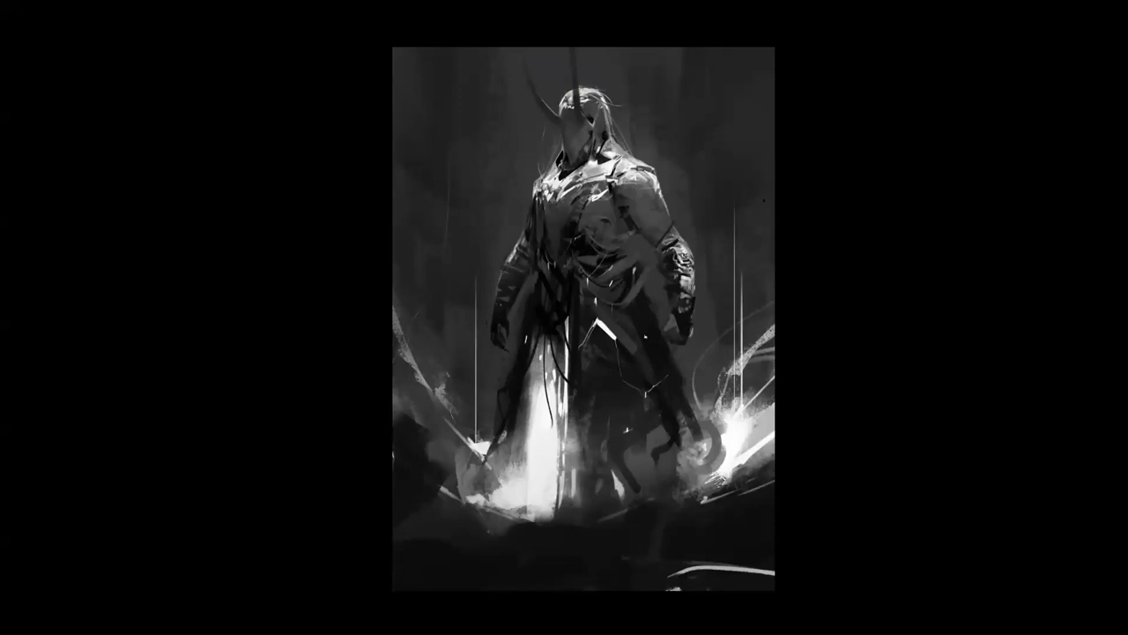
Paint sweeping light ridge lines and dark rock shapes across the foreground ground beside the glowing robe
{"action": "left_click_drag", "start_coordinate": [472, 492], "coordinate": [395, 455]}
{"action": "mouse_move", "coordinate": [393, 557]}
{"action": "left_mouse_down"}
{"action": "mouse_move", "coordinate": [513, 582]}
{"action": "mouse_move", "coordinate": [499, 580]}
{"action": "left_mouse_up"}
{"action": "left_click_drag", "start_coordinate": [393, 583], "coordinate": [506, 588]}
{"action": "left_click_drag", "start_coordinate": [446, 566], "coordinate": [490, 589]}
{"action": "mouse_move", "coordinate": [393, 566]}
{"action": "left_mouse_down"}
{"action": "mouse_move", "coordinate": [484, 588]}
{"action": "mouse_move", "coordinate": [460, 578]}
{"action": "left_mouse_up"}
{"action": "left_click_drag", "start_coordinate": [463, 509], "coordinate": [548, 510]}
Paint dark vertical streaks into the background beside the figure's far arm using sampled grey tones
{"action": "mouse_move", "coordinate": [424, 370]}
{"action": "left_mouse_down"}
{"action": "mouse_move", "coordinate": [430, 458]}
{"action": "mouse_move", "coordinate": [458, 453]}
{"action": "left_mouse_up"}
{"action": "left_click_drag", "start_coordinate": [454, 386], "coordinate": [470, 491]}
{"action": "left_click_drag", "start_coordinate": [441, 269], "coordinate": [441, 409]}
{"action": "left_click", "coordinate": [443, 246], "text": "alt"}
{"action": "left_click_drag", "start_coordinate": [441, 250], "coordinate": [439, 344]}
{"action": "left_click_drag", "start_coordinate": [399, 273], "coordinate": [401, 356]}
{"action": "left_click_drag", "start_coordinate": [429, 223], "coordinate": [461, 404]}
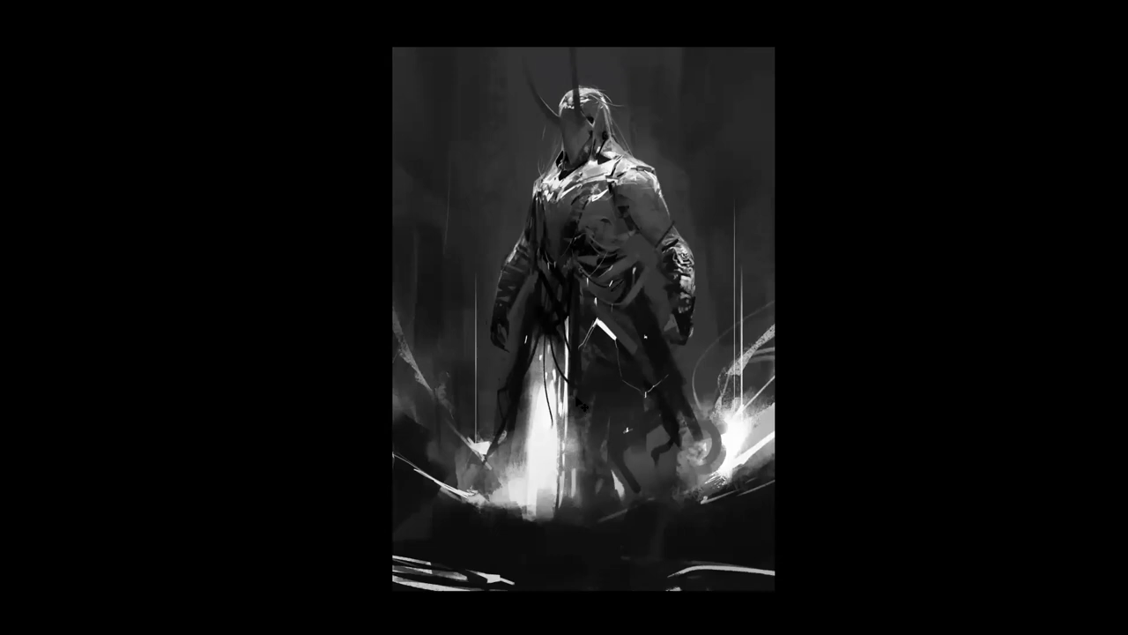
Flip the canvas horizontally and soften the lower robe and hip cloth with a tone sampled from the painting
{"action": "key", "text": "ctrl+shift+h"}
{"action": "left_click", "coordinate": [614, 395], "text": "alt"}
{"action": "left_click_drag", "start_coordinate": [508, 464], "coordinate": [532, 484]}
{"action": "key", "text": "ctrl+z"}
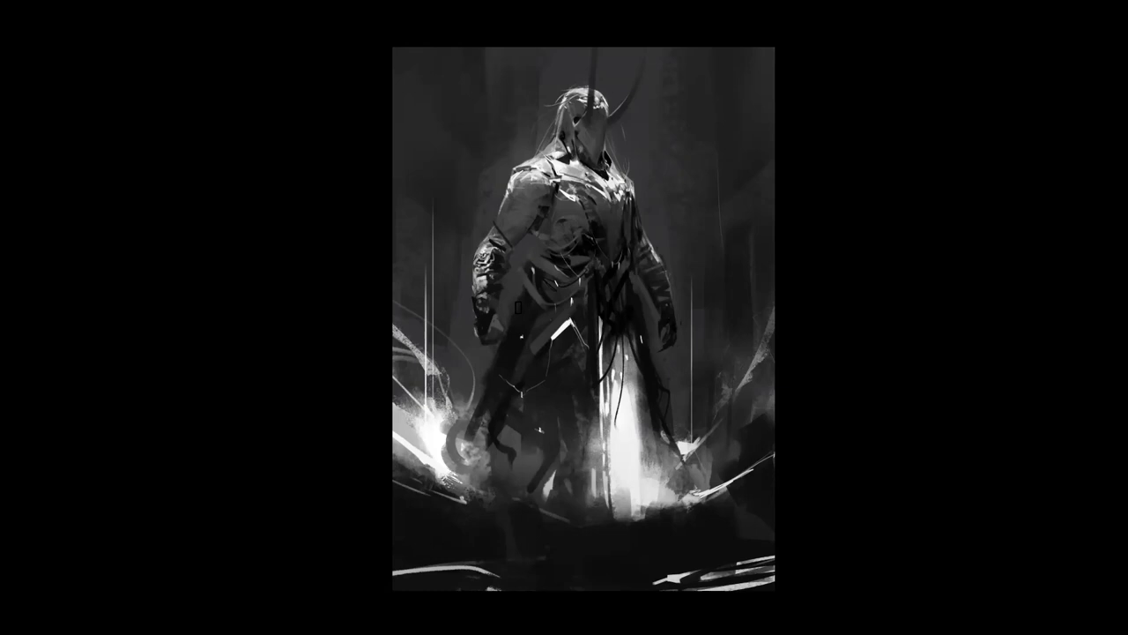
{"action": "right_click", "coordinate": [583, 272]}
{"action": "double_click", "coordinate": [684, 255]}
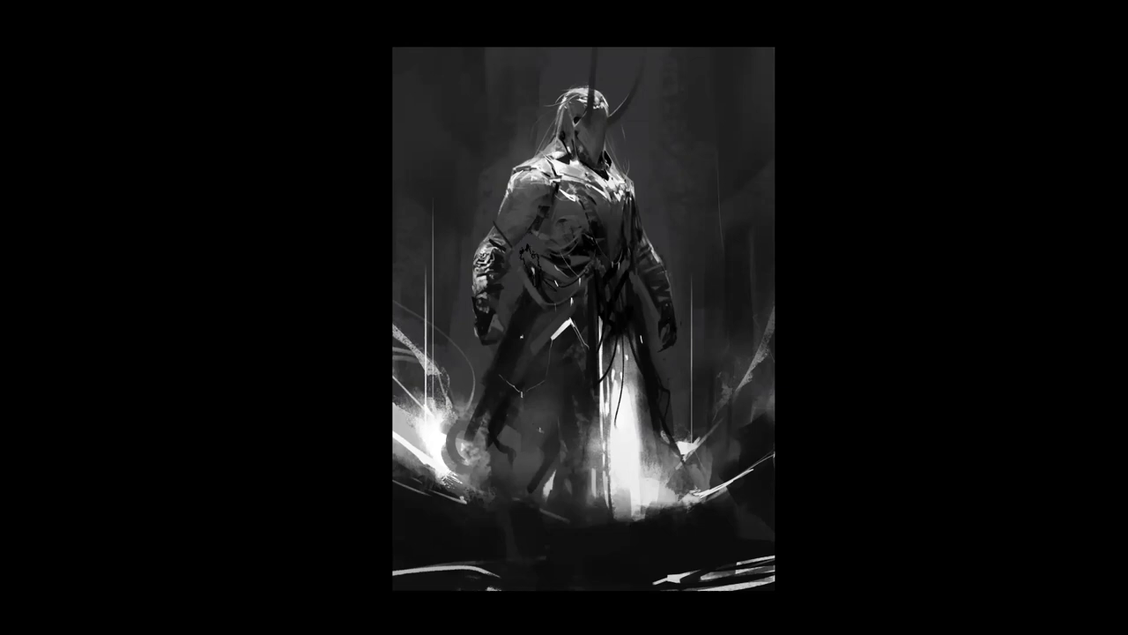
Draw a thin curved armour contour on the near upper arm, flipping the canvas horizontally while working
{"action": "scroll", "coordinate": [490, 313], "scroll_direction": "up", "scroll_amount": 2}
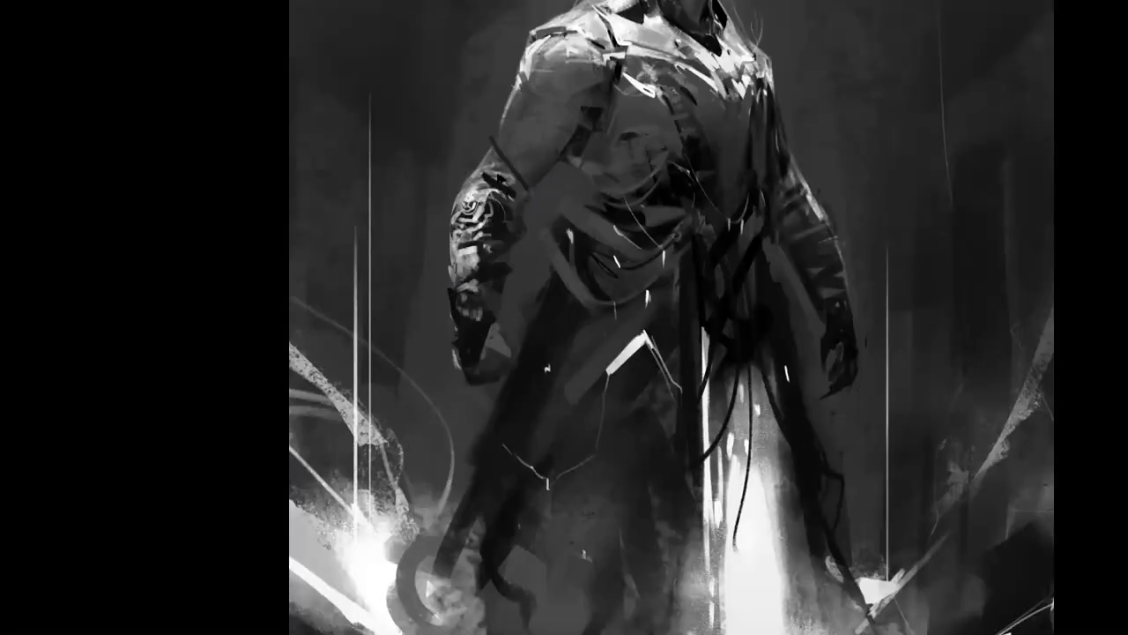
{"action": "mouse_move", "coordinate": [499, 134]}
{"action": "left_mouse_down"}
{"action": "mouse_move", "coordinate": [521, 171]}
{"action": "mouse_move", "coordinate": [553, 131]}
{"action": "left_mouse_up"}
{"action": "scroll", "coordinate": [660, 406], "scroll_direction": "down", "scroll_amount": 2}
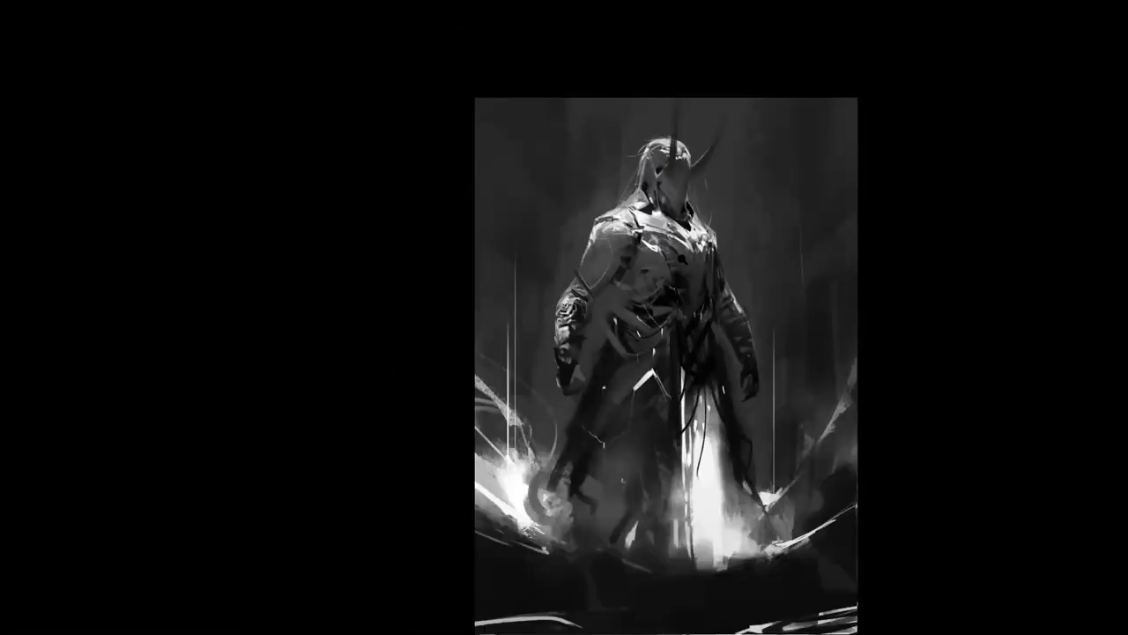
{"action": "key", "text": "ctrl+shift+h"}
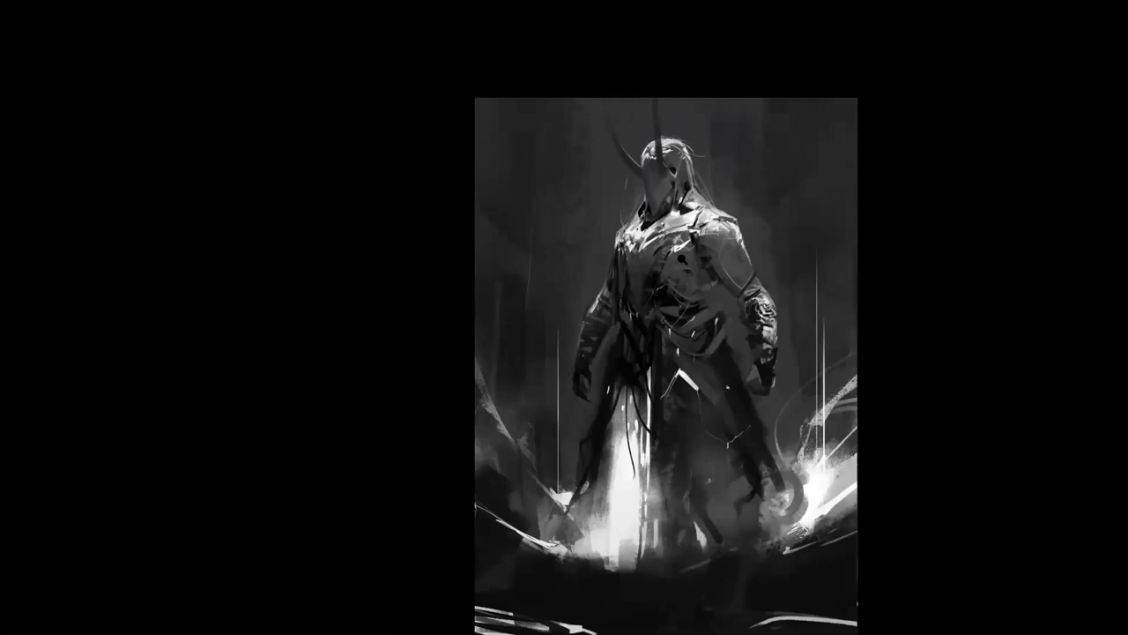
{"action": "scroll", "coordinate": [754, 310], "scroll_direction": "up", "scroll_amount": 2}
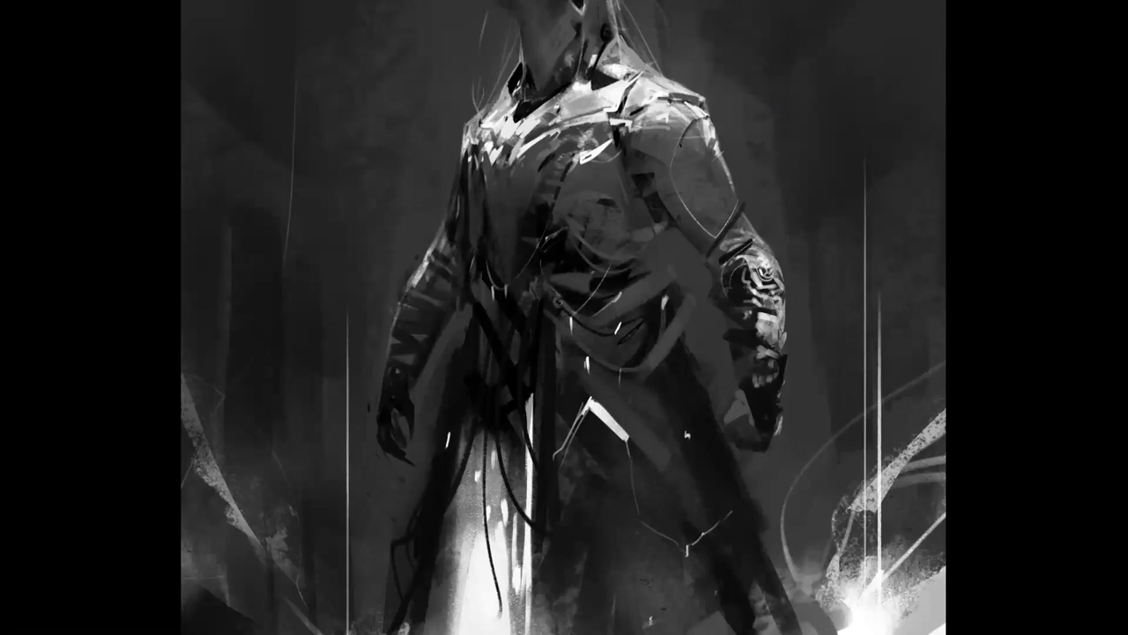
{"action": "left_click_drag", "start_coordinate": [736, 210], "coordinate": [714, 241]}
{"action": "scroll", "coordinate": [725, 263], "scroll_direction": "down", "scroll_amount": 3}
{"action": "scroll", "coordinate": [712, 305], "scroll_direction": "up", "scroll_amount": 2}
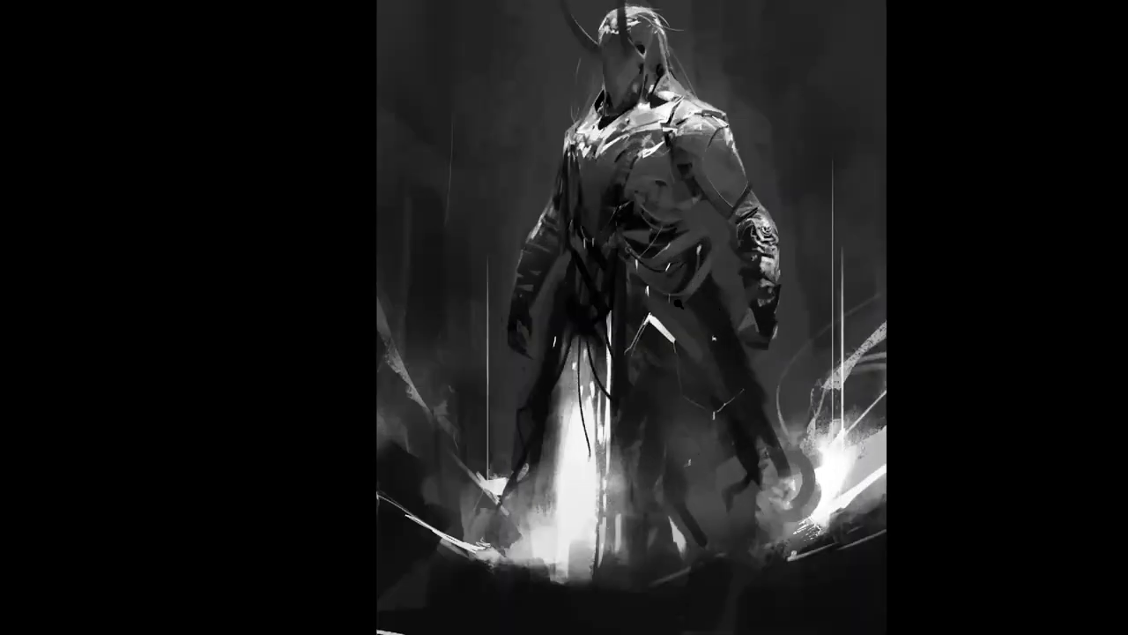
Flip the canvas horizontally and refine the chest and far arm with a grey sampled near the face
{"action": "key", "text": "ctrl+shift+h"}
{"action": "left_click_drag", "start_coordinate": [641, 315], "coordinate": [624, 383]}
{"action": "scroll", "coordinate": [543, 218], "scroll_direction": "up", "scroll_amount": 1}
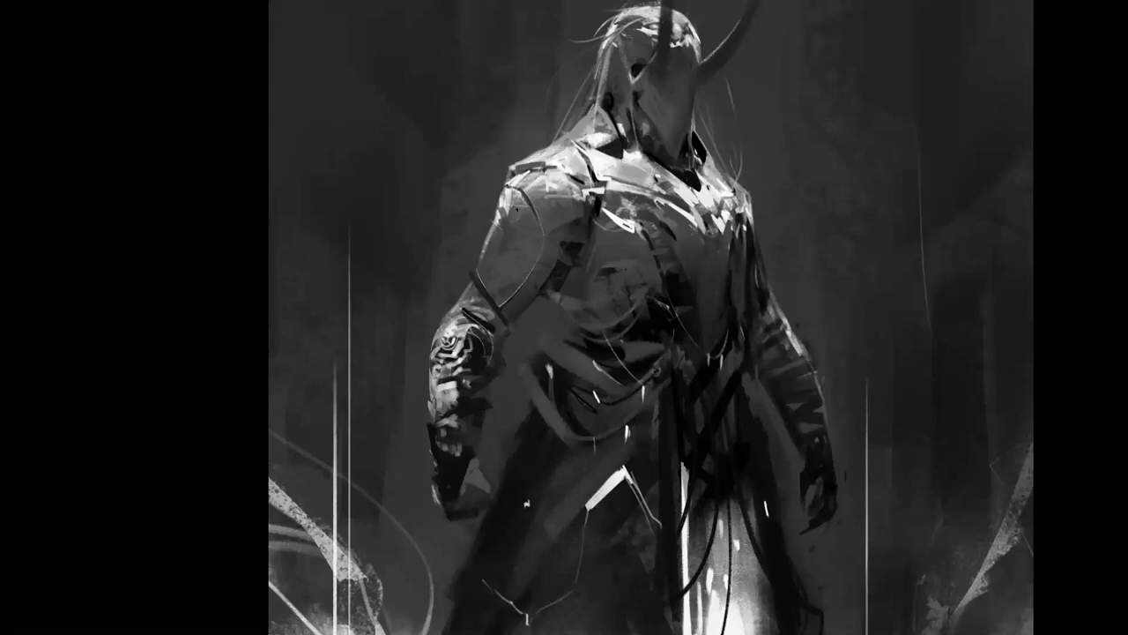
{"action": "scroll", "coordinate": [533, 254], "scroll_direction": "down", "scroll_amount": 3}
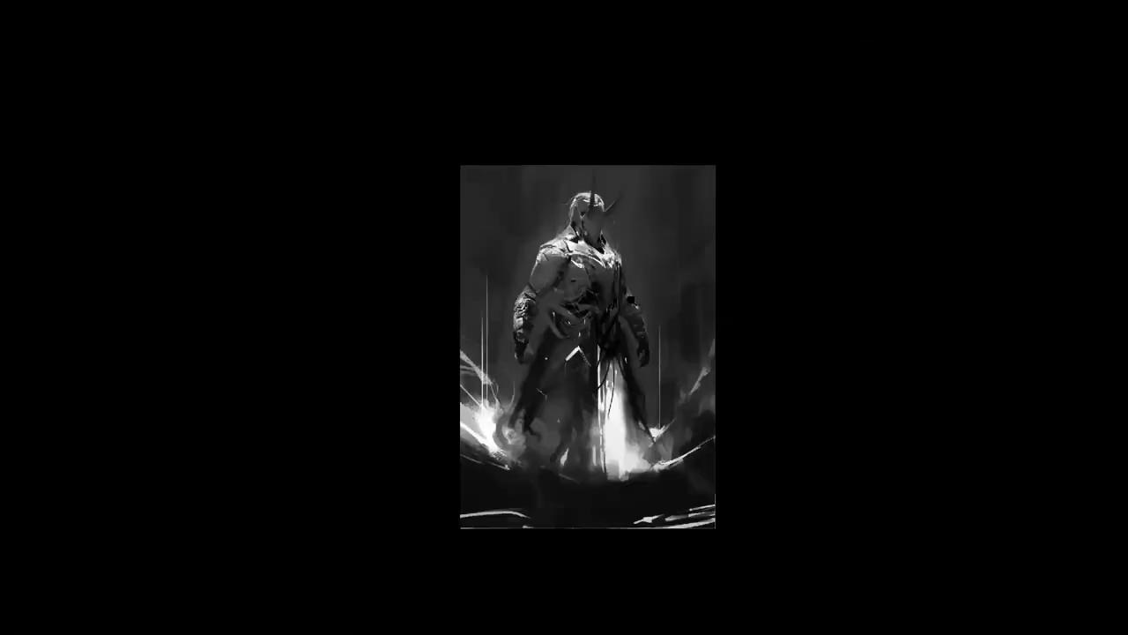
{"action": "scroll", "coordinate": [641, 296], "scroll_direction": "up", "scroll_amount": 3}
{"action": "left_click_drag", "start_coordinate": [604, 245], "coordinate": [617, 219]}
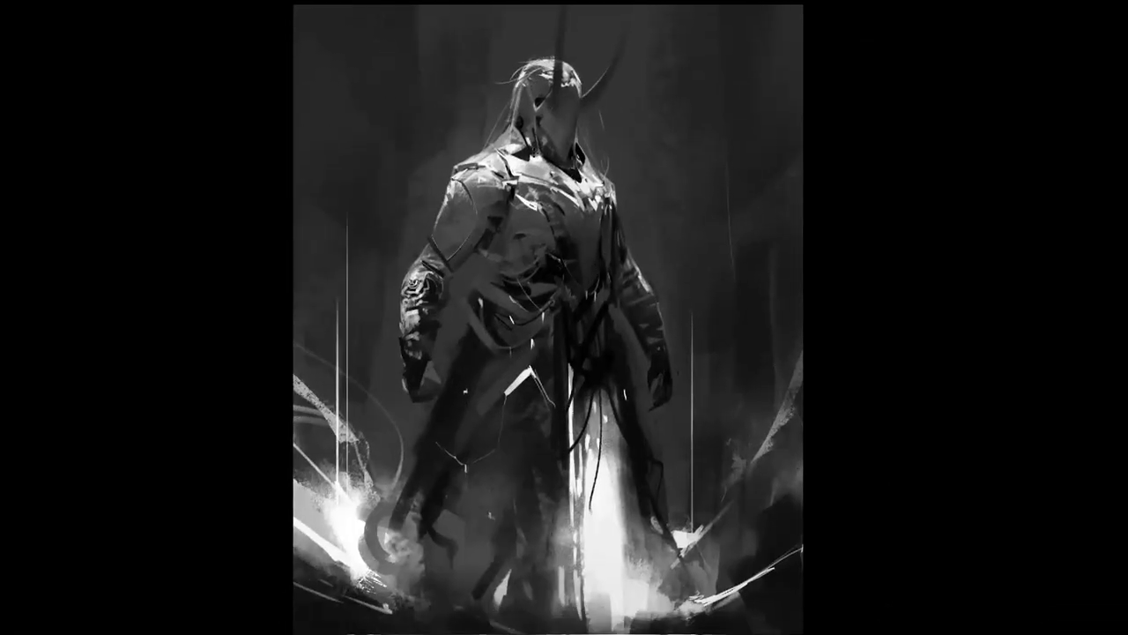
{"action": "scroll", "coordinate": [570, 185], "scroll_direction": "up", "scroll_amount": 1}
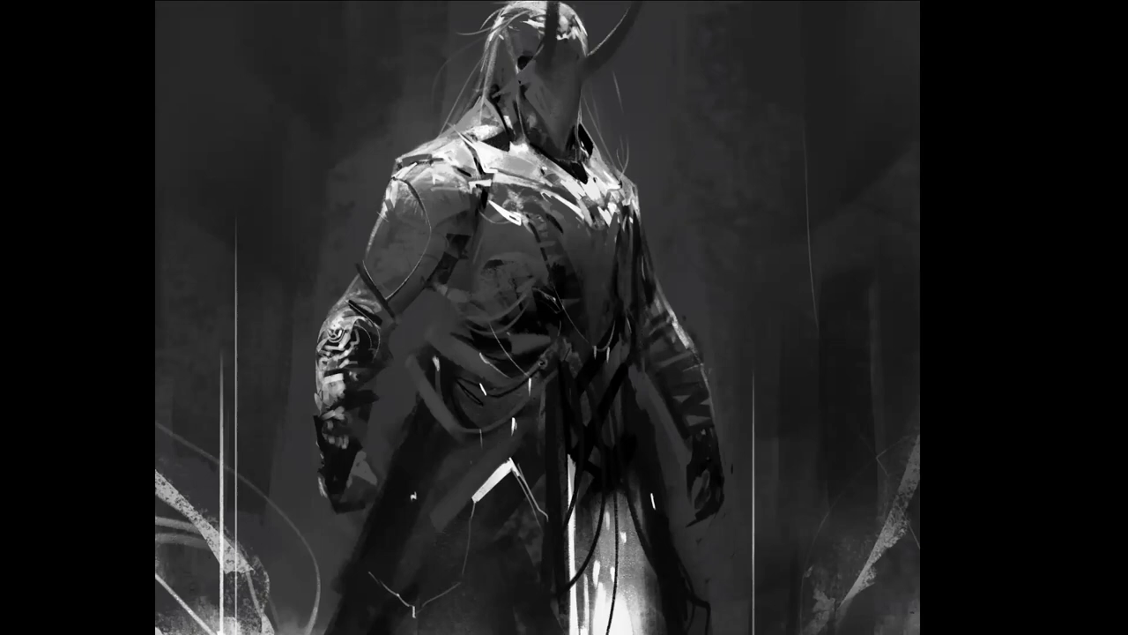
{"action": "left_click", "coordinate": [553, 116], "text": "alt"}
{"action": "left_click", "coordinate": [553, 116], "text": "alt"}
{"action": "left_click_drag", "start_coordinate": [654, 234], "coordinate": [668, 317]}
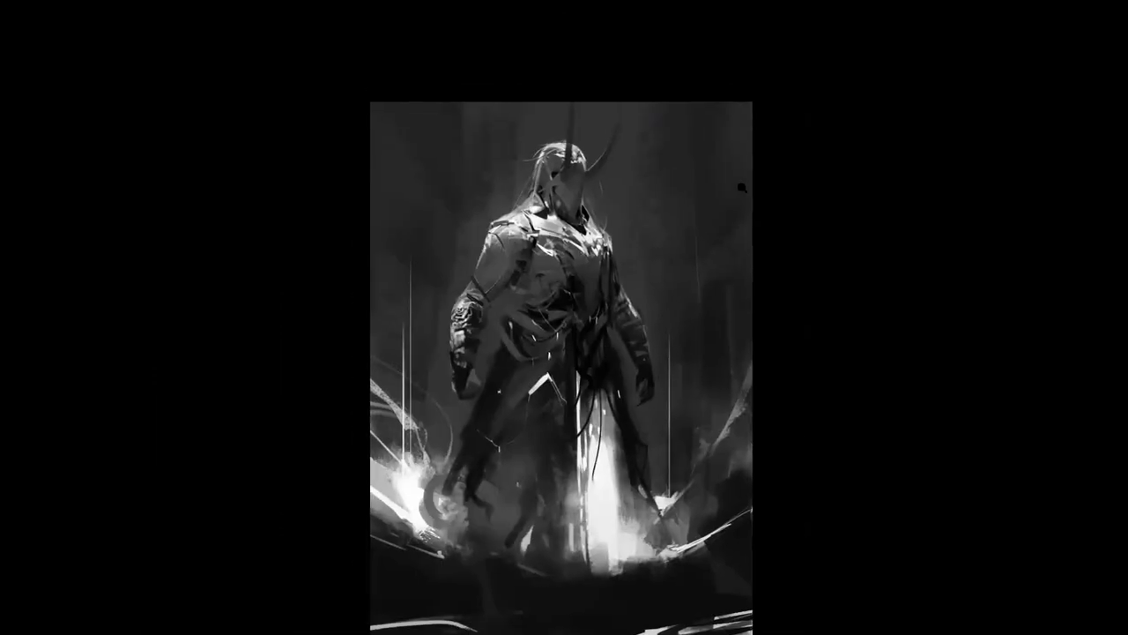
Switch to ArtStation in the browser and look through the community artwork feed
{"action": "key", "text": "f"}
{"action": "key", "text": "f"}
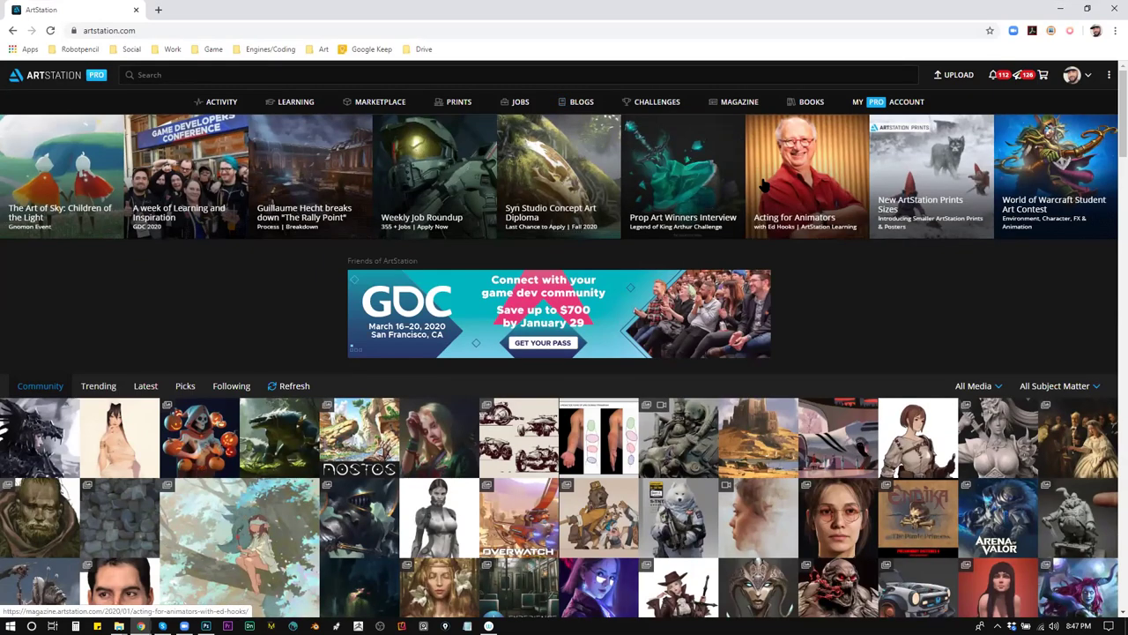
{"action": "scroll", "coordinate": [629, 350], "scroll_direction": "down", "scroll_amount": 4}
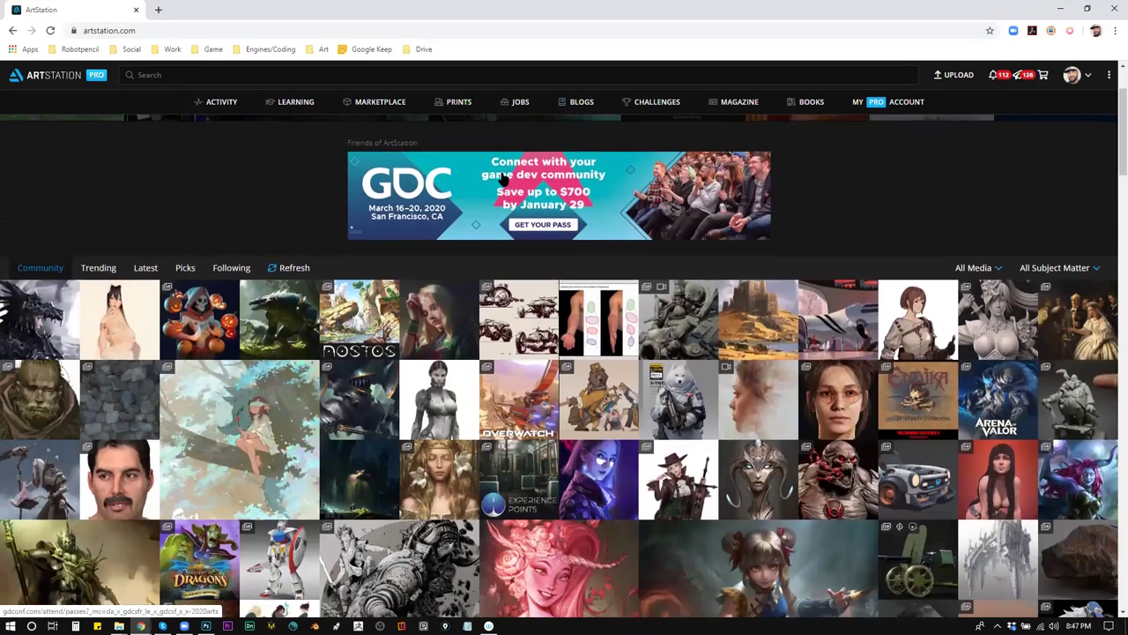
{"action": "scroll", "coordinate": [629, 350], "scroll_direction": "down", "scroll_amount": 1}
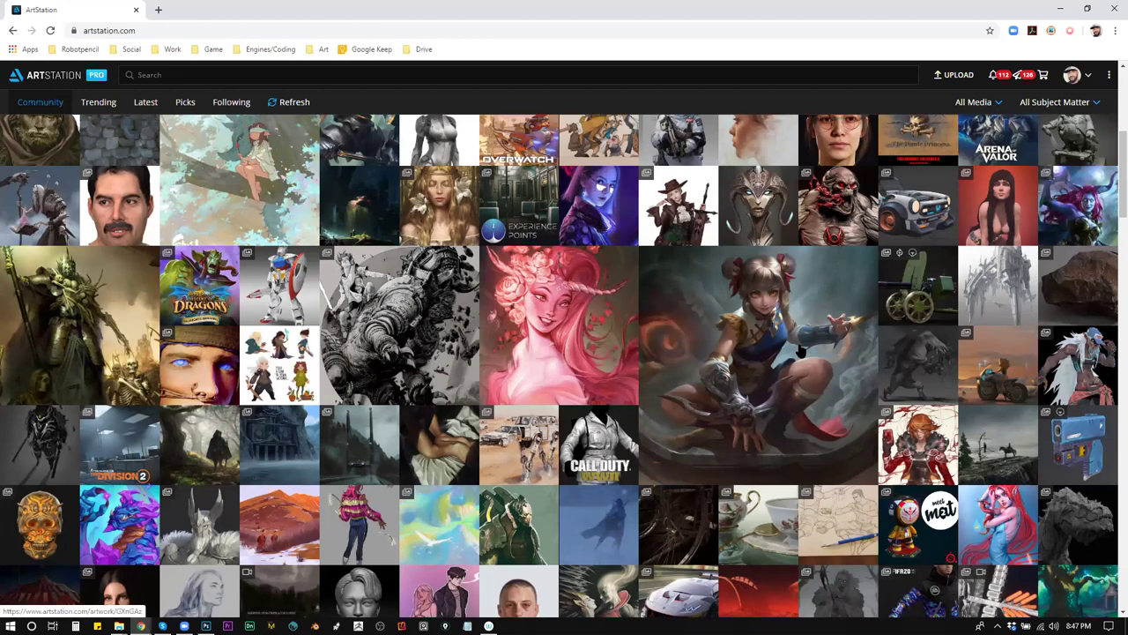
{"action": "scroll", "coordinate": [804, 353], "scroll_direction": "down", "scroll_amount": 2}
{"action": "scroll", "coordinate": [808, 348], "scroll_direction": "up", "scroll_amount": 1}
{"action": "scroll", "coordinate": [807, 345], "scroll_direction": "up", "scroll_amount": 2}
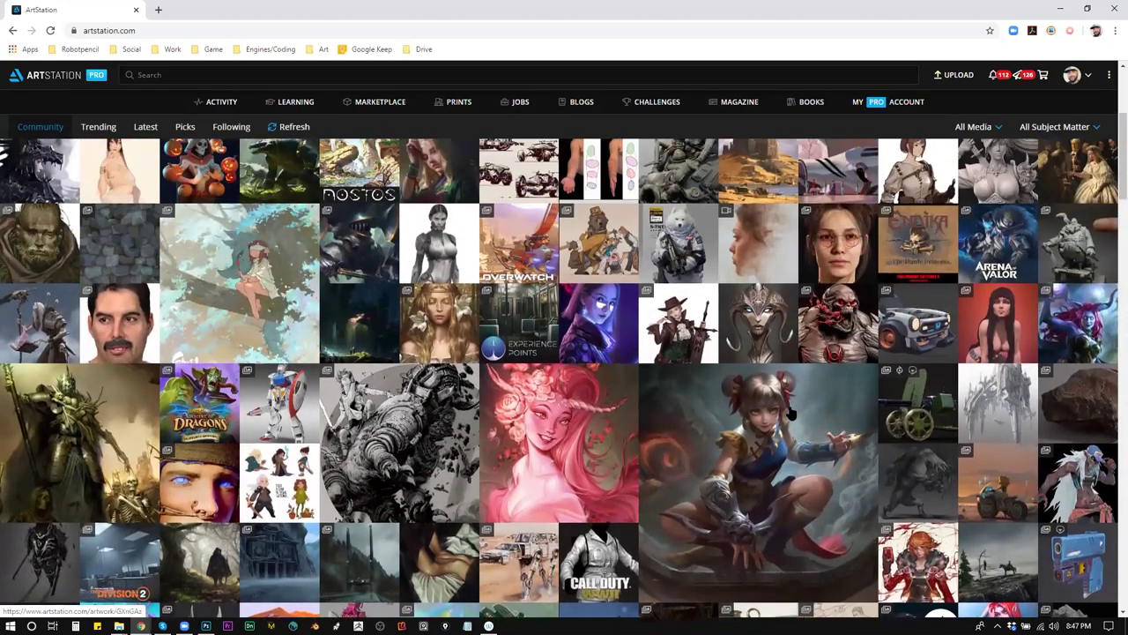
Open the Mobile Legends artwork of the crouching girl with hair buns and follow its artist
{"action": "left_click", "coordinate": [791, 412]}
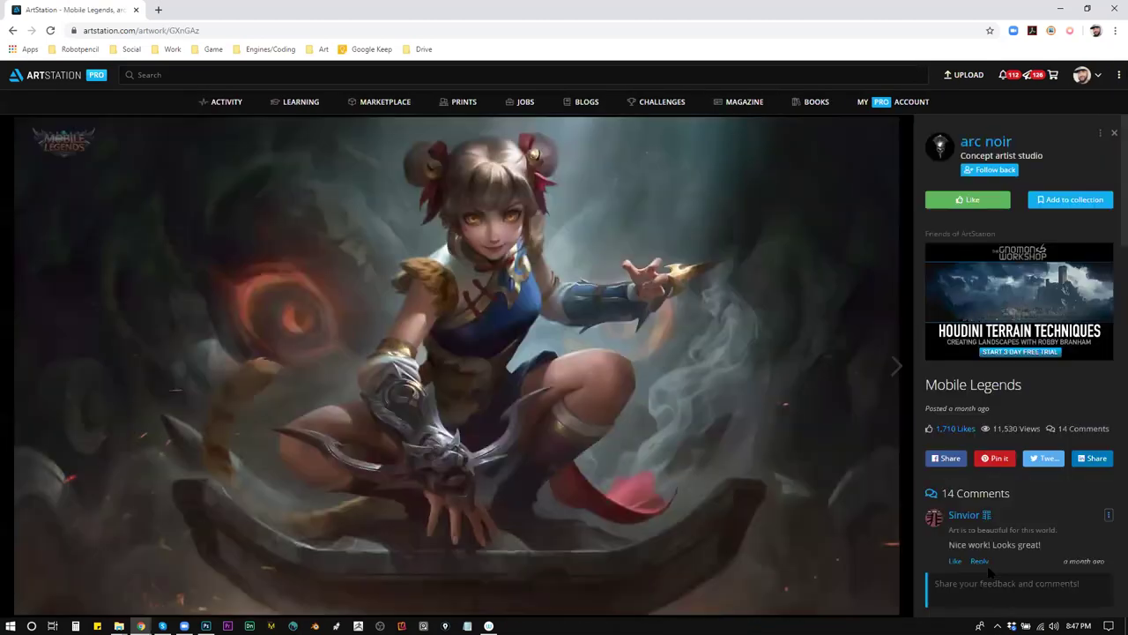
{"action": "left_click", "coordinate": [989, 170]}
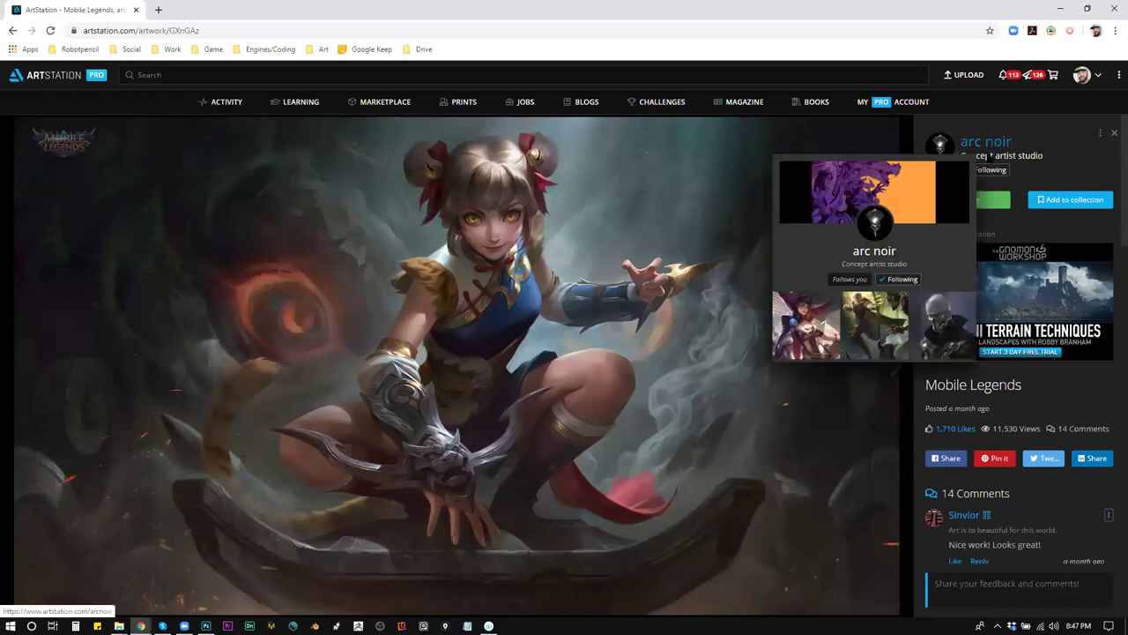
Open the followed artist's profile and look through the portfolio artworks
{"action": "left_click", "coordinate": [985, 142]}
{"action": "scroll", "coordinate": [663, 273], "scroll_direction": "down", "scroll_amount": 4}
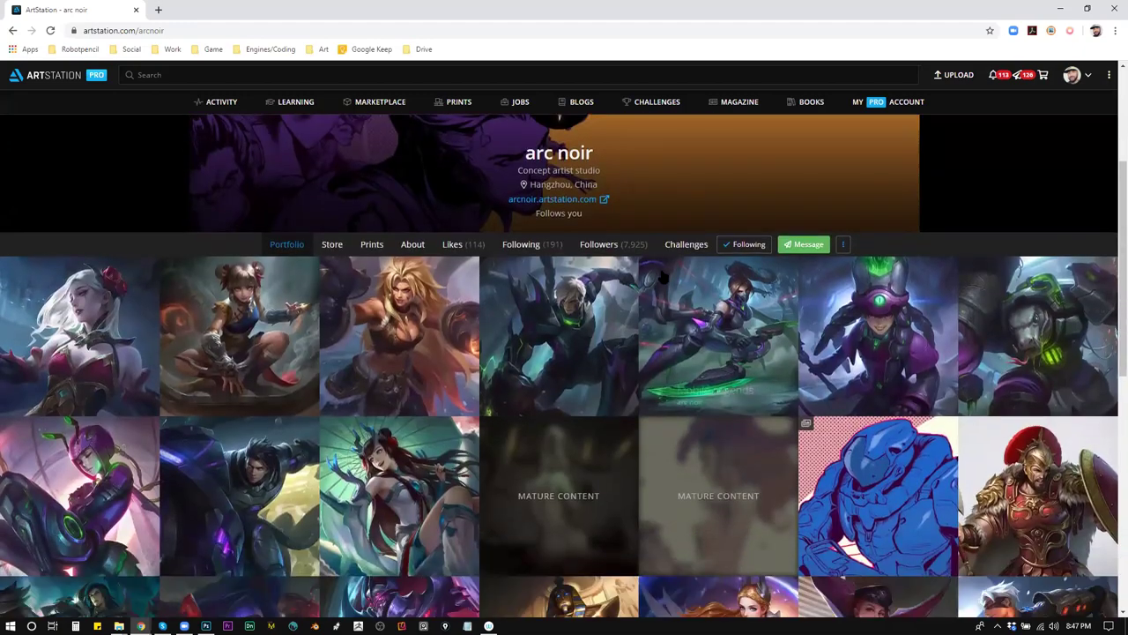
{"action": "scroll", "coordinate": [662, 276], "scroll_direction": "down", "scroll_amount": 4}
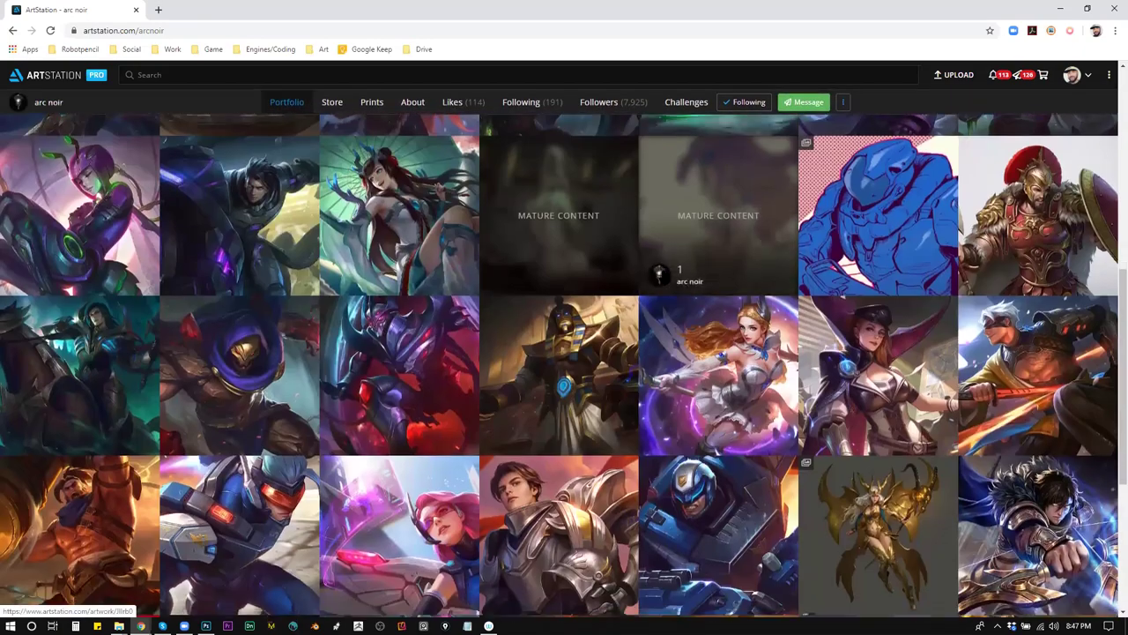
{"action": "scroll", "coordinate": [662, 277], "scroll_direction": "down", "scroll_amount": 2}
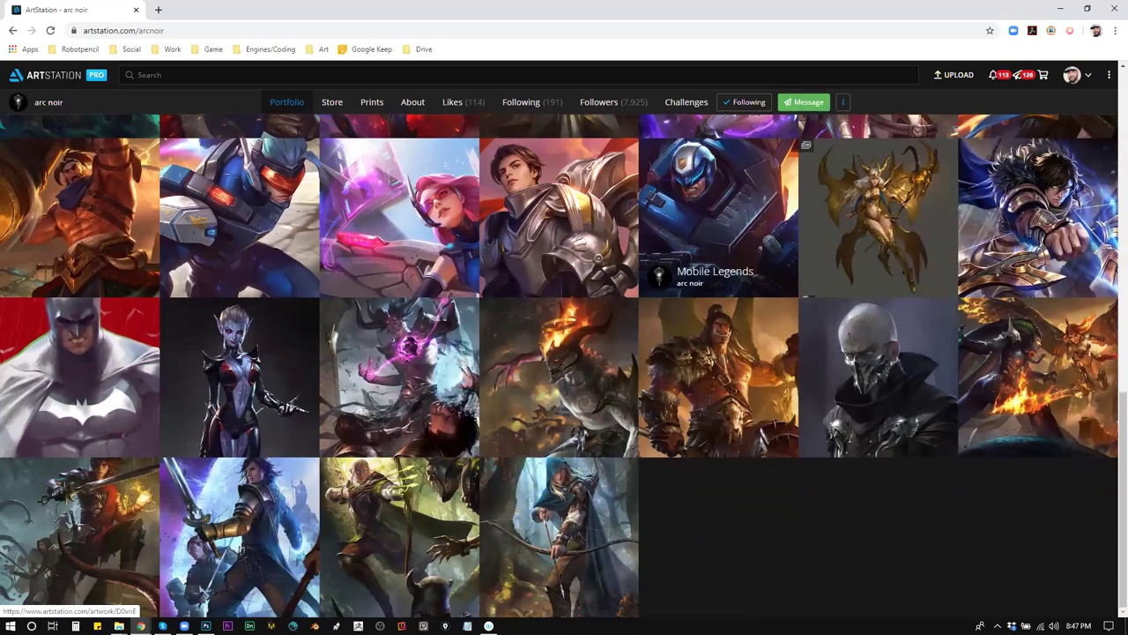
{"action": "scroll", "coordinate": [666, 275], "scroll_direction": "up", "scroll_amount": 1}
{"action": "scroll", "coordinate": [665, 275], "scroll_direction": "up", "scroll_amount": 8}
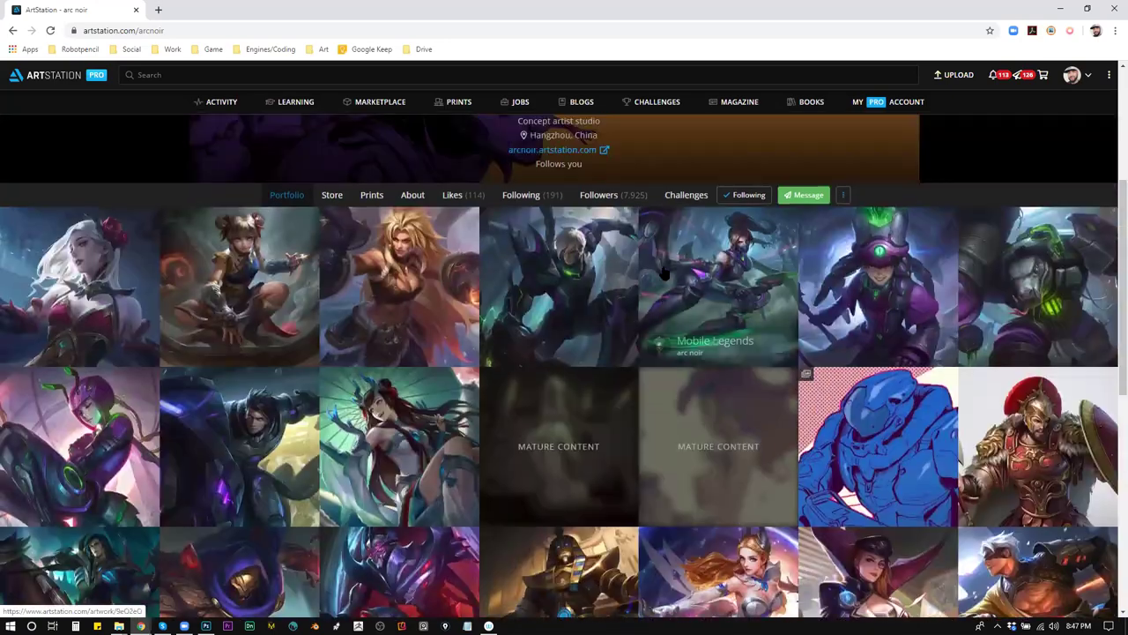
{"action": "scroll", "coordinate": [662, 275], "scroll_direction": "down", "scroll_amount": 2}
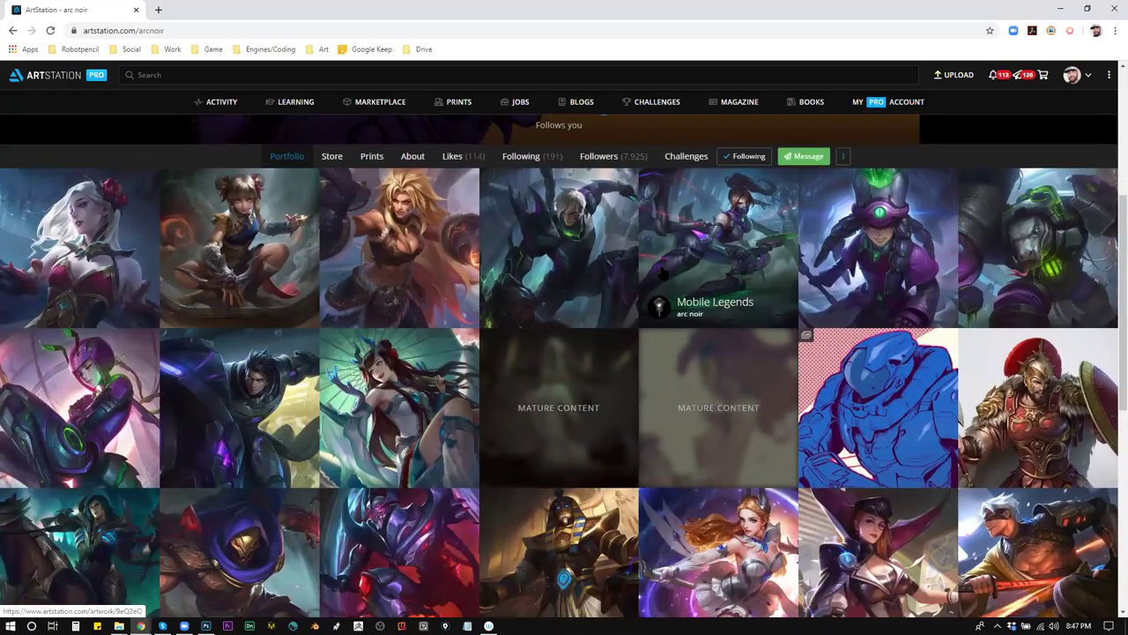
Examine the Mobile Legends characters and other artworks throughout the arc noir portfolio, comparing their rendering and lighting
{"action": "scroll", "coordinate": [656, 284], "scroll_direction": "down", "scroll_amount": 4}
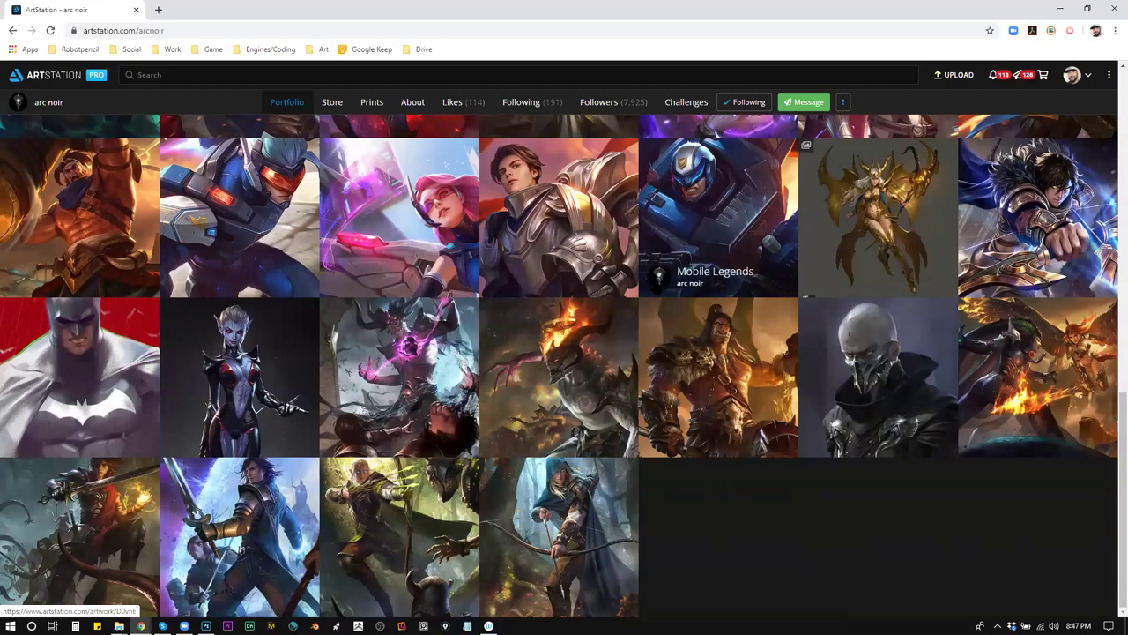
{"action": "scroll", "coordinate": [655, 287], "scroll_direction": "up", "scroll_amount": 4}
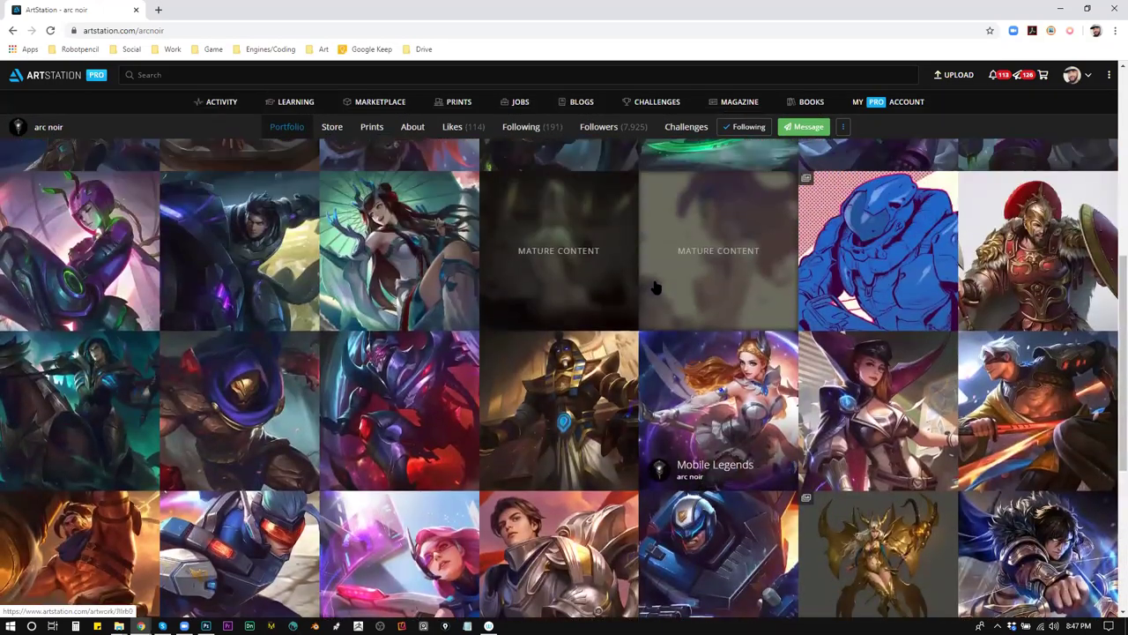
{"action": "scroll", "coordinate": [655, 287], "scroll_direction": "up", "scroll_amount": 2}
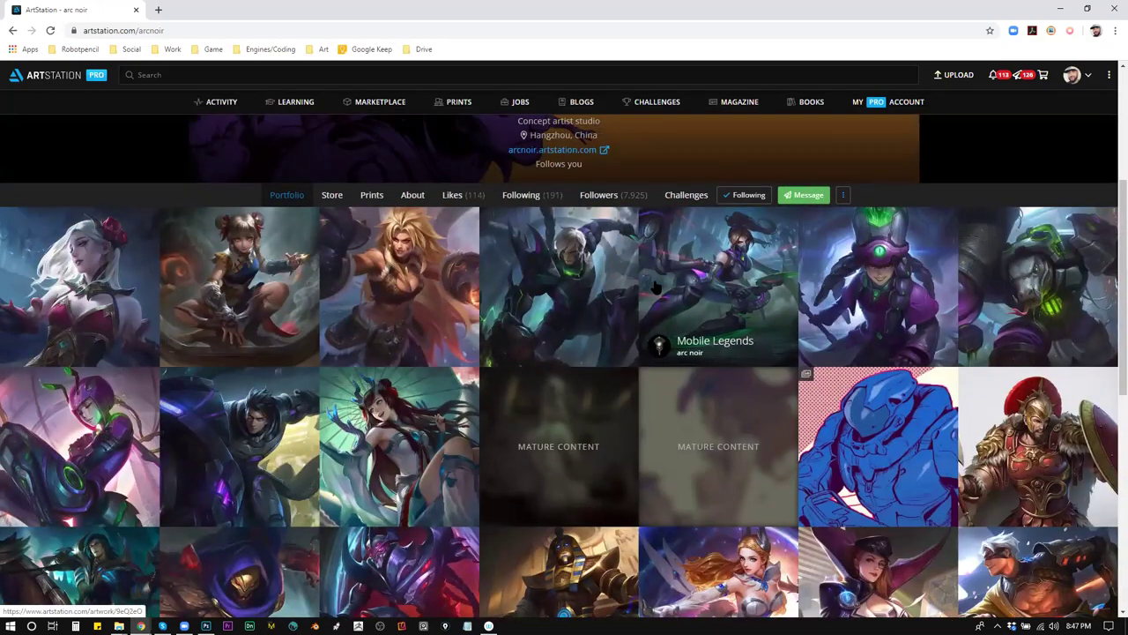
{"action": "scroll", "coordinate": [655, 287], "scroll_direction": "up", "scroll_amount": 1}
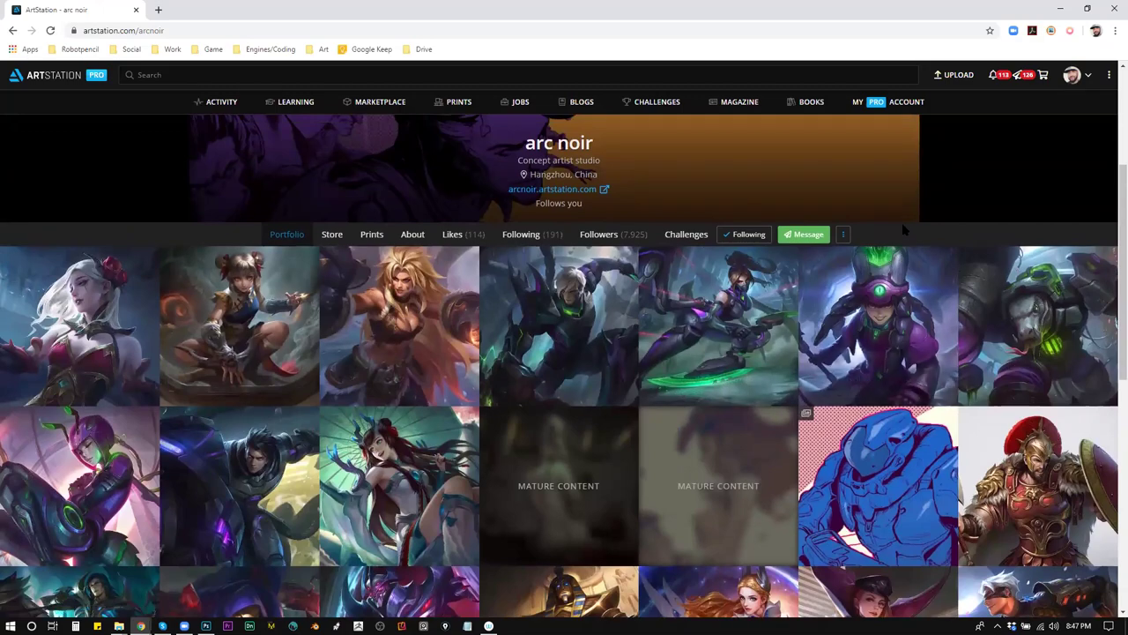
{"action": "scroll", "coordinate": [903, 230], "scroll_direction": "down", "scroll_amount": 2}
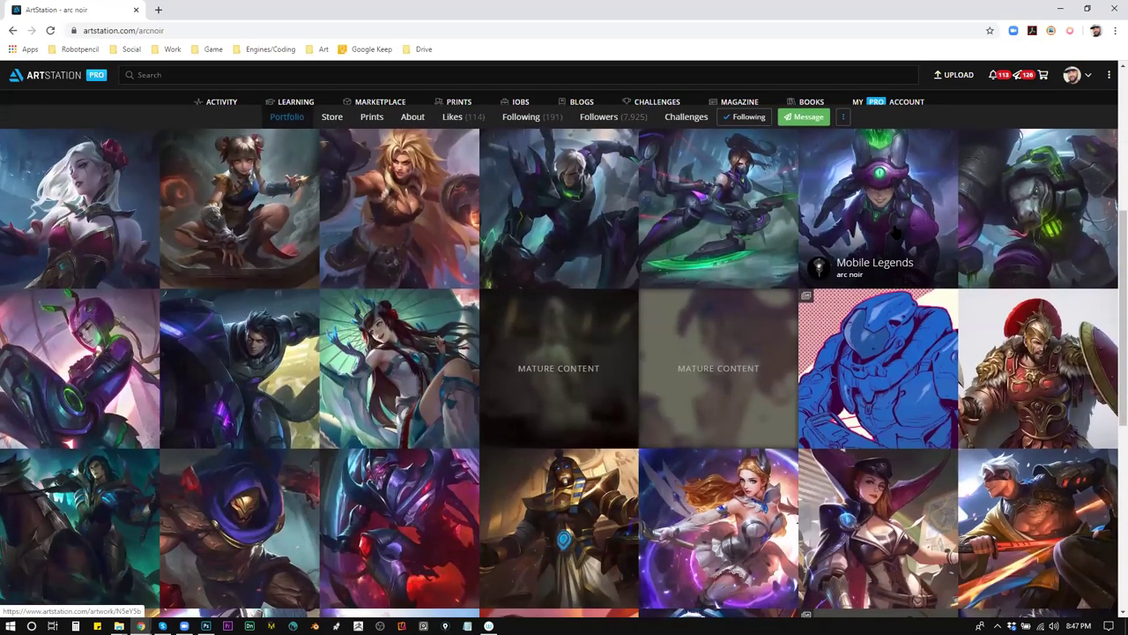
{"action": "scroll", "coordinate": [897, 232], "scroll_direction": "down", "scroll_amount": 3}
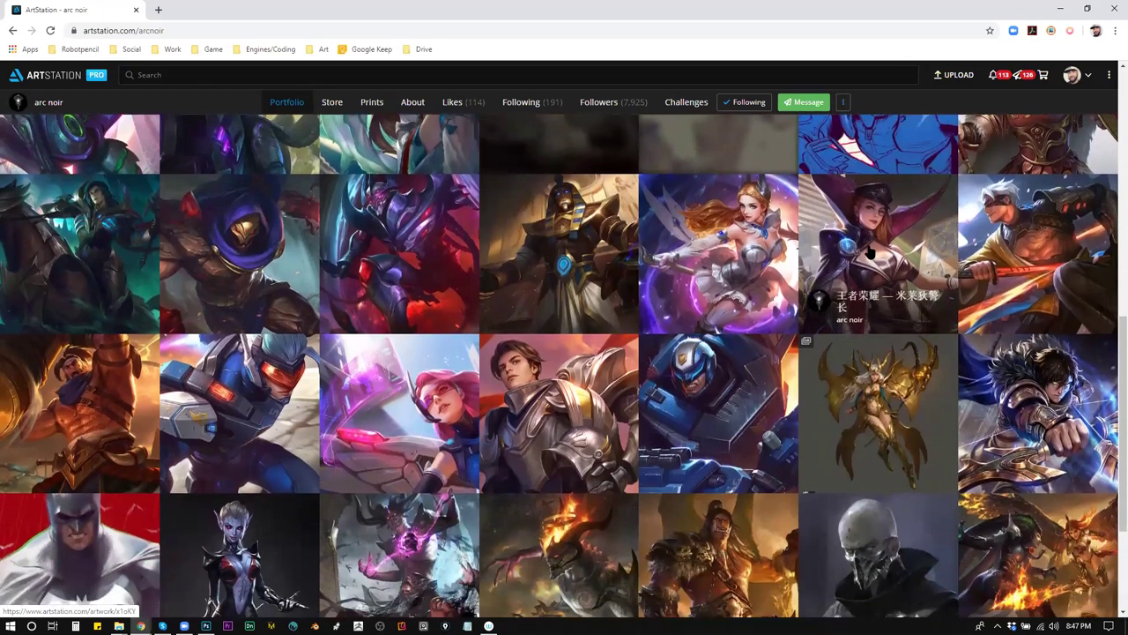
{"action": "scroll", "coordinate": [871, 253], "scroll_direction": "down", "scroll_amount": 1}
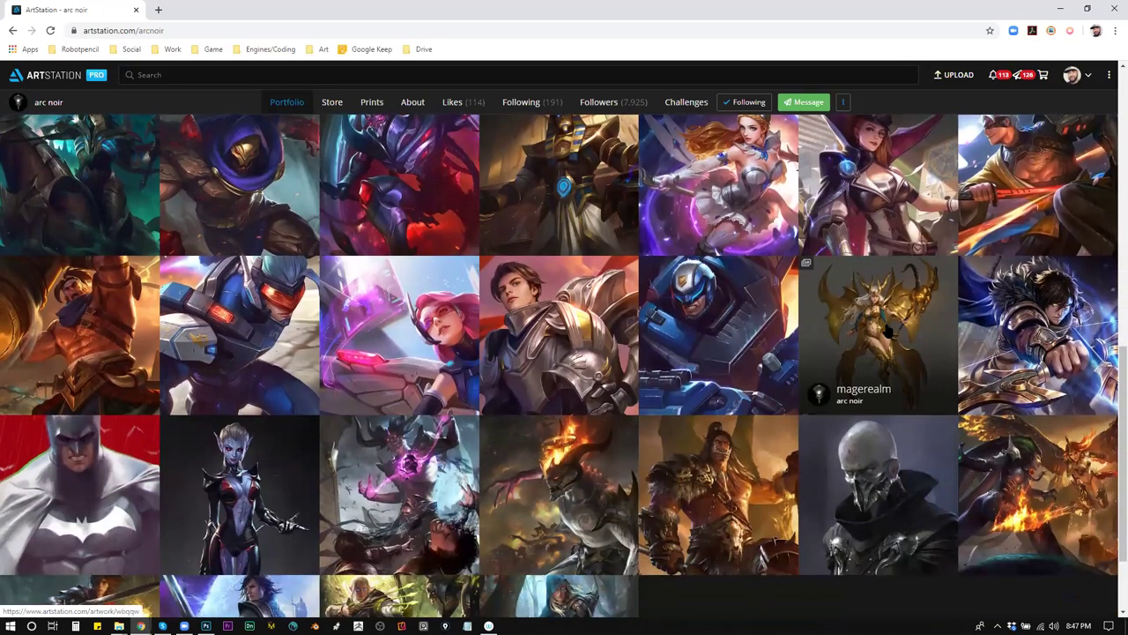
{"action": "scroll", "coordinate": [888, 330], "scroll_direction": "down", "scroll_amount": 2}
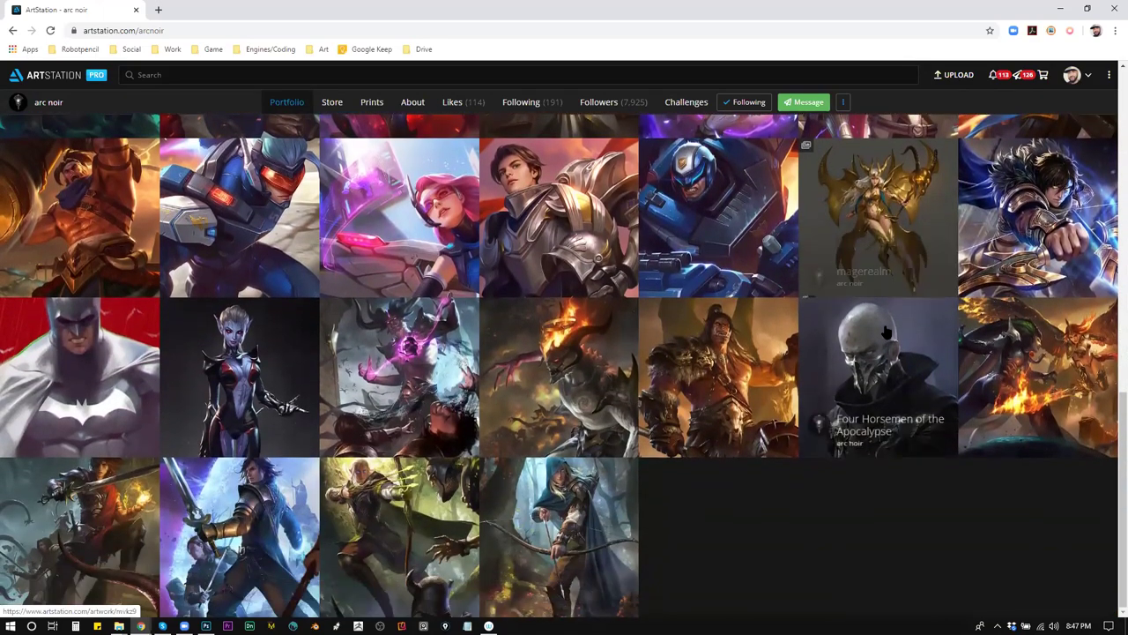
{"action": "scroll", "coordinate": [885, 330], "scroll_direction": "up", "scroll_amount": 5}
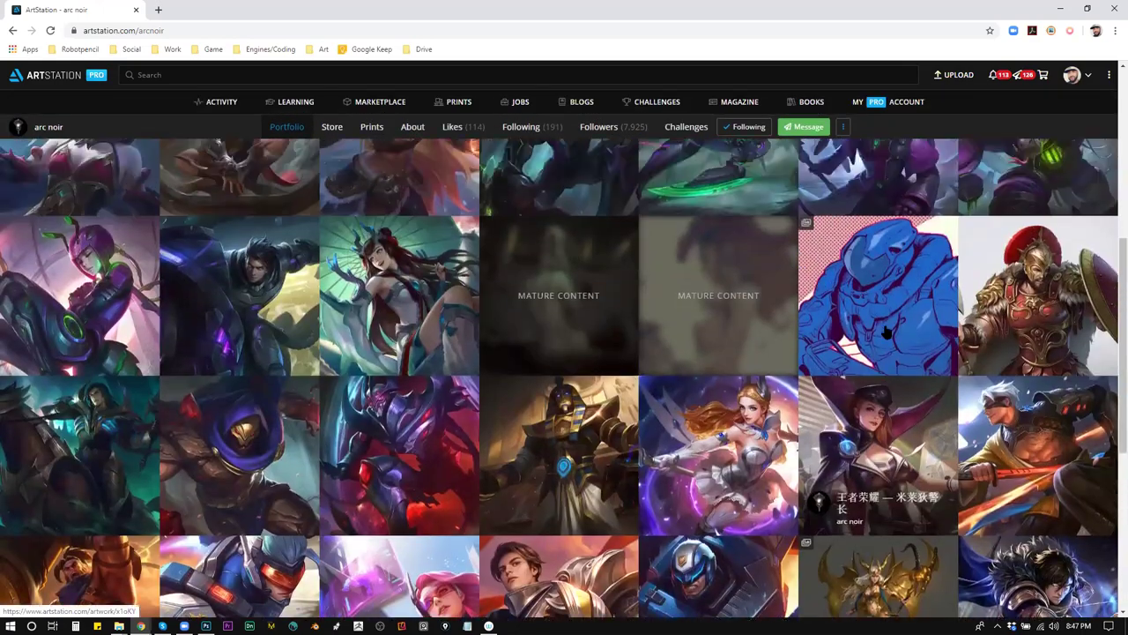
{"action": "scroll", "coordinate": [886, 330], "scroll_direction": "up", "scroll_amount": 1}
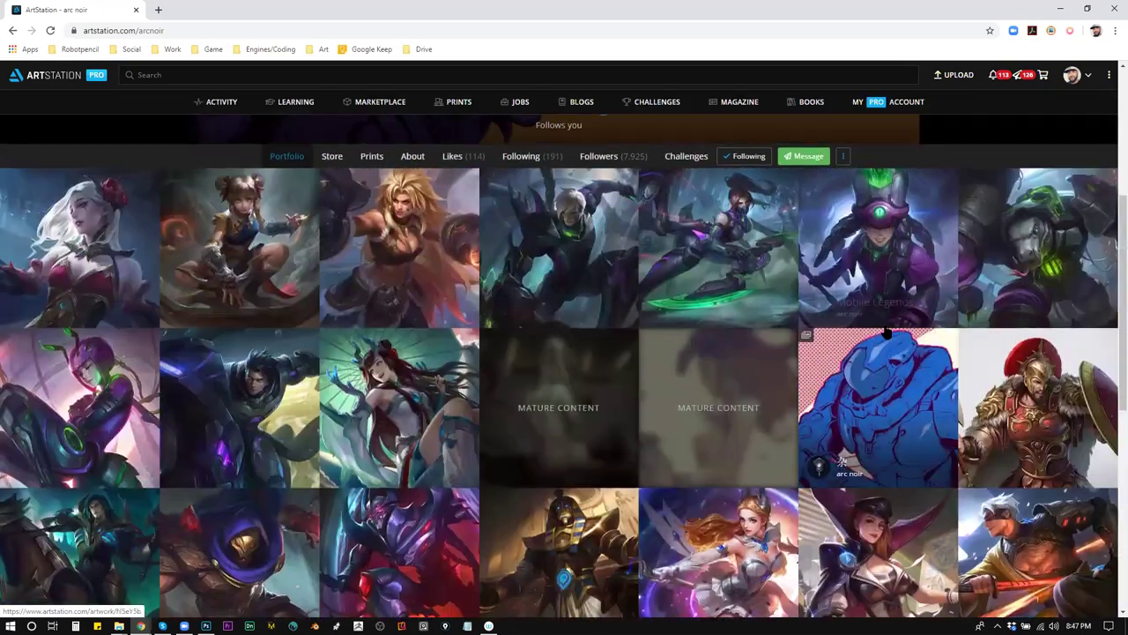
View the crouching girl and the armoured reptile Mobile Legends artworks at full size, and return to the arc noir profile
{"action": "left_click", "coordinate": [201, 208]}
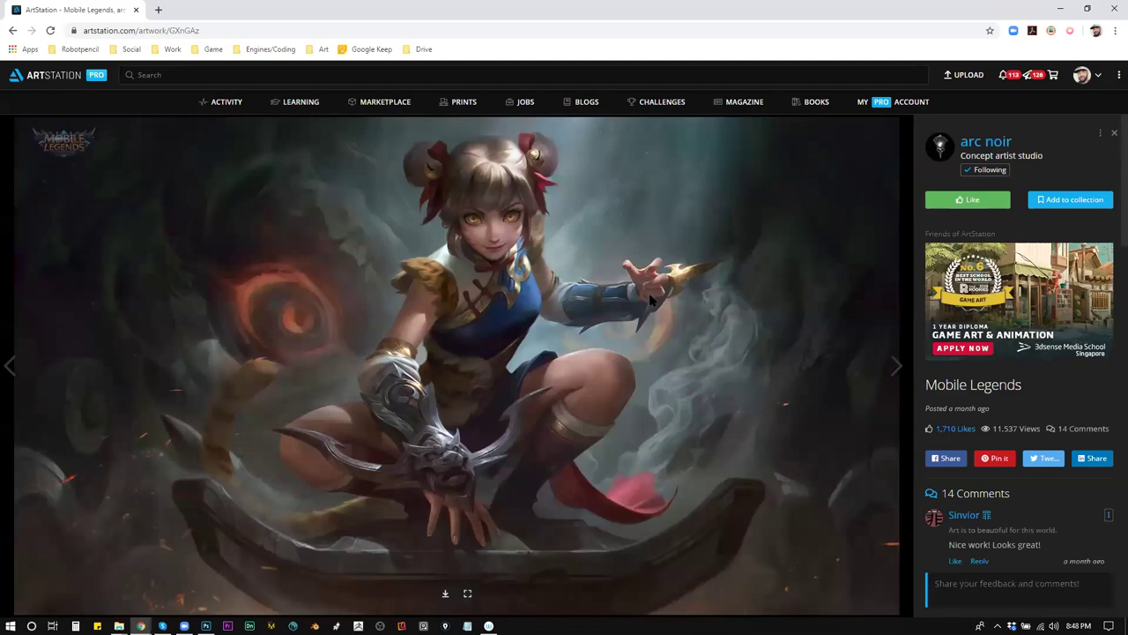
{"action": "left_click", "coordinate": [969, 143]}
{"action": "left_click", "coordinate": [1054, 234]}
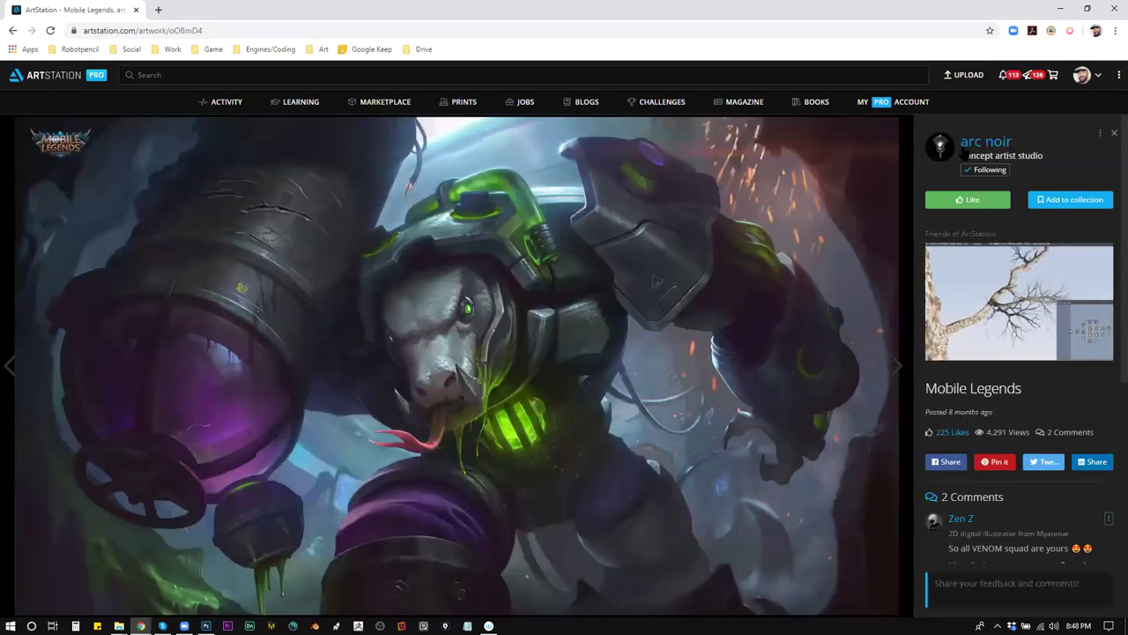
{"action": "left_click", "coordinate": [992, 144]}
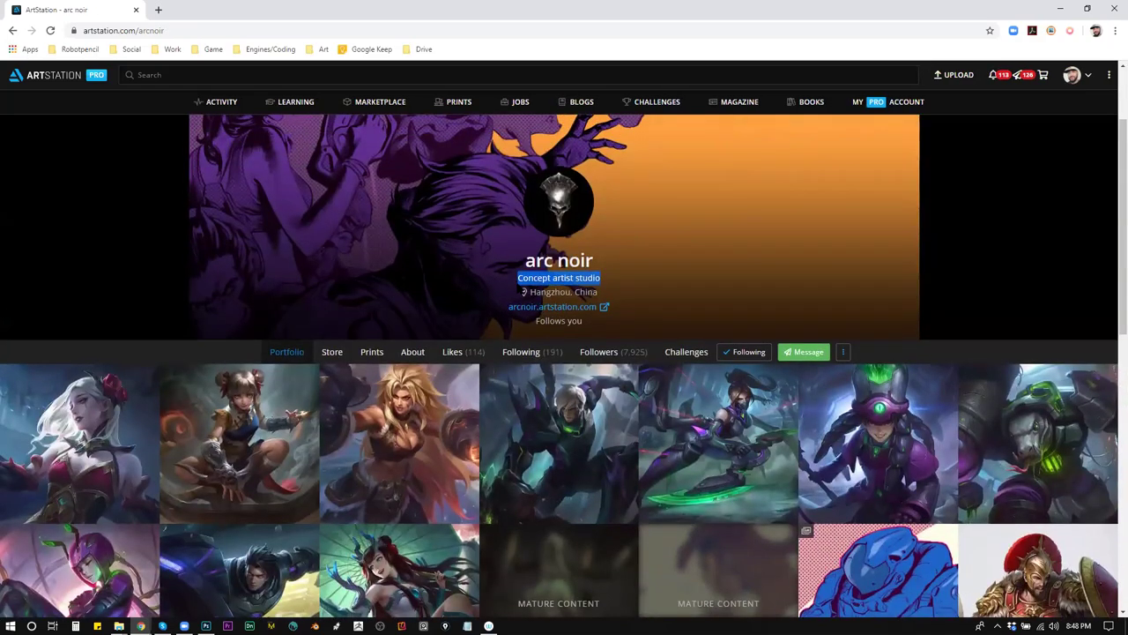
Examine the studio name, description and location in the arc noir profile header, along with the portfolio artworks
{"action": "scroll", "coordinate": [565, 301], "scroll_direction": "down", "scroll_amount": 3}
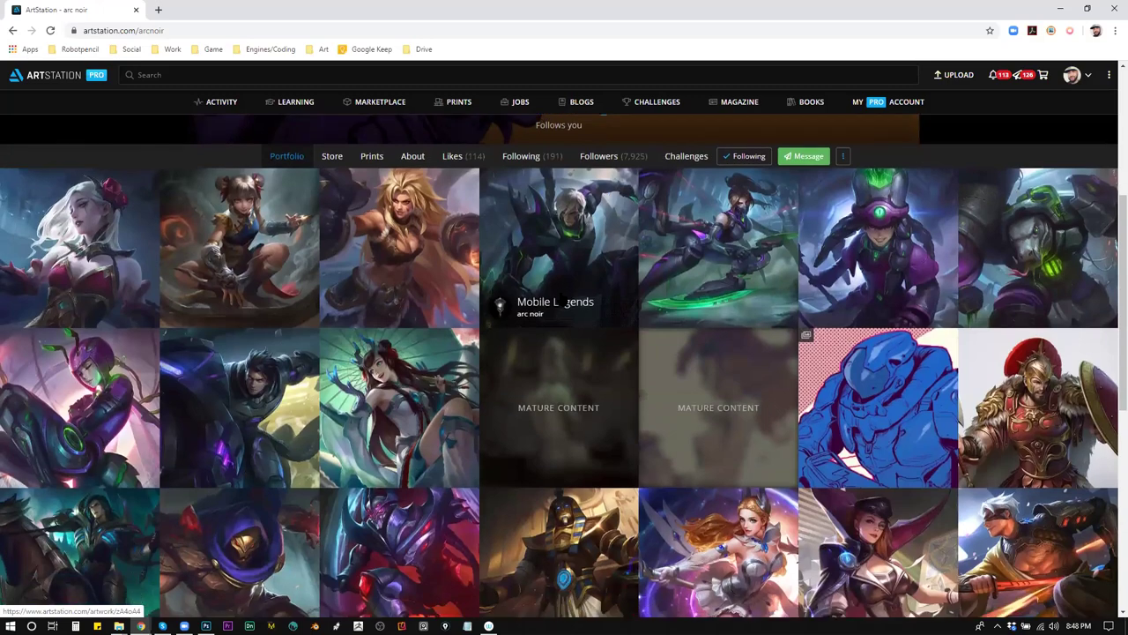
{"action": "scroll", "coordinate": [565, 301], "scroll_direction": "up", "scroll_amount": 3}
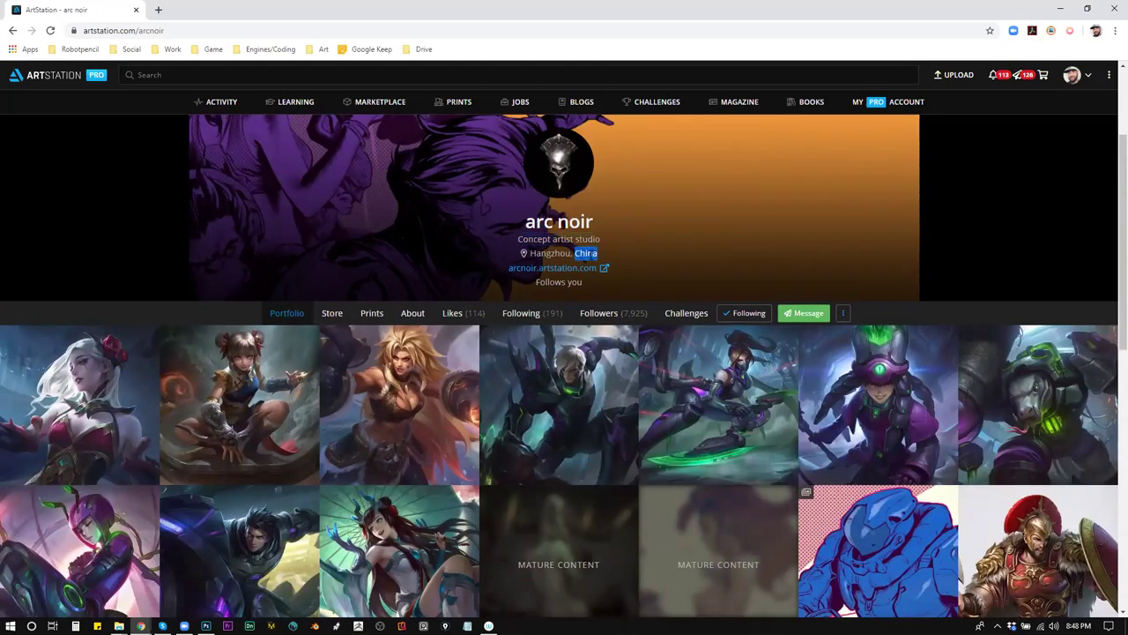
{"action": "scroll", "coordinate": [595, 270], "scroll_direction": "down", "scroll_amount": 3}
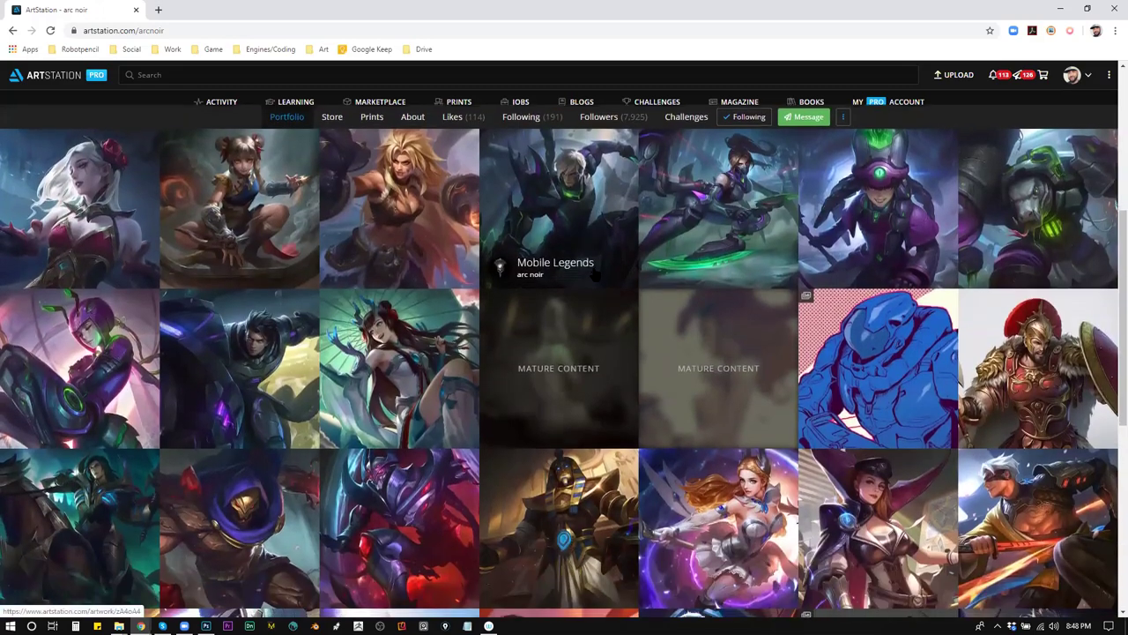
{"action": "scroll", "coordinate": [596, 275], "scroll_direction": "up", "scroll_amount": 4}
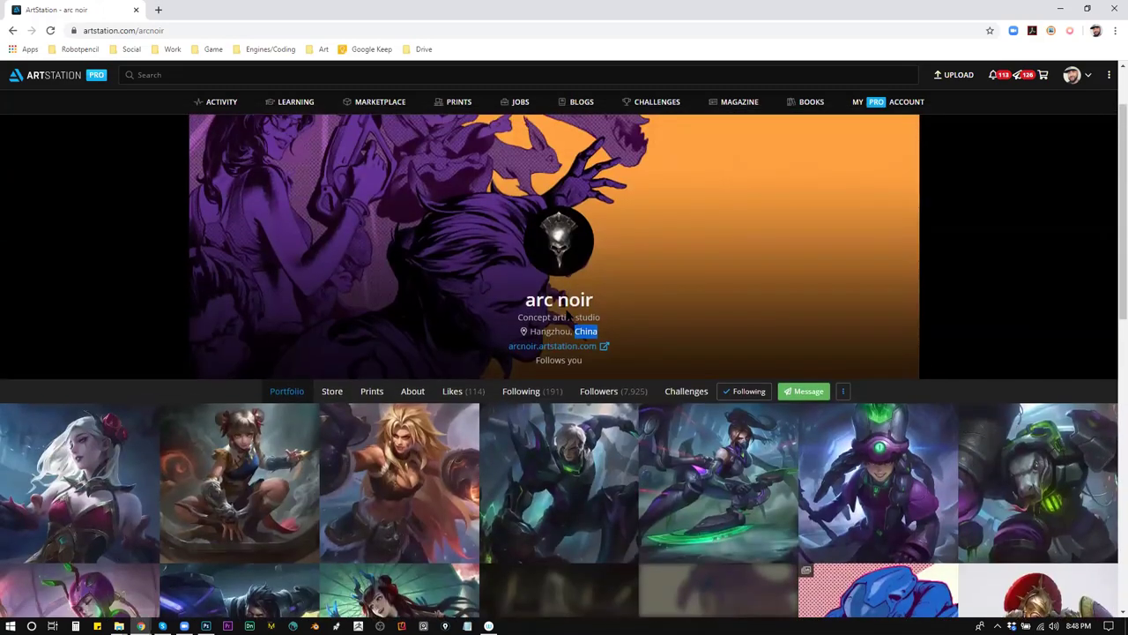
{"action": "left_click_drag", "start_coordinate": [525, 299], "coordinate": [622, 308]}
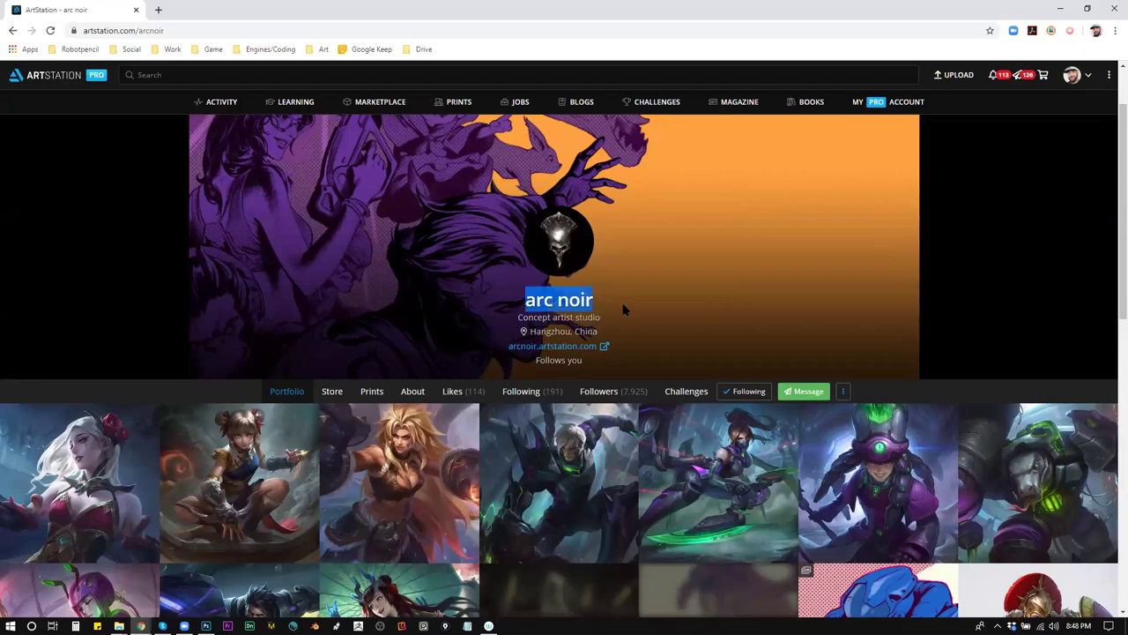
{"action": "scroll", "coordinate": [622, 308], "scroll_direction": "down", "scroll_amount": 4}
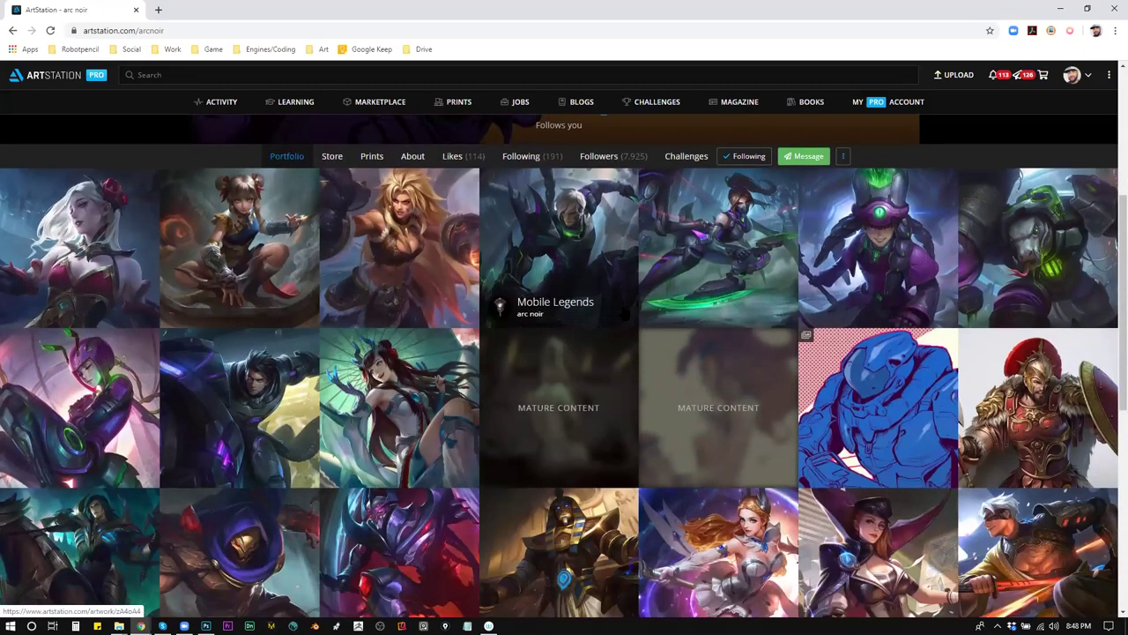
{"action": "scroll", "coordinate": [624, 313], "scroll_direction": "down", "scroll_amount": 2}
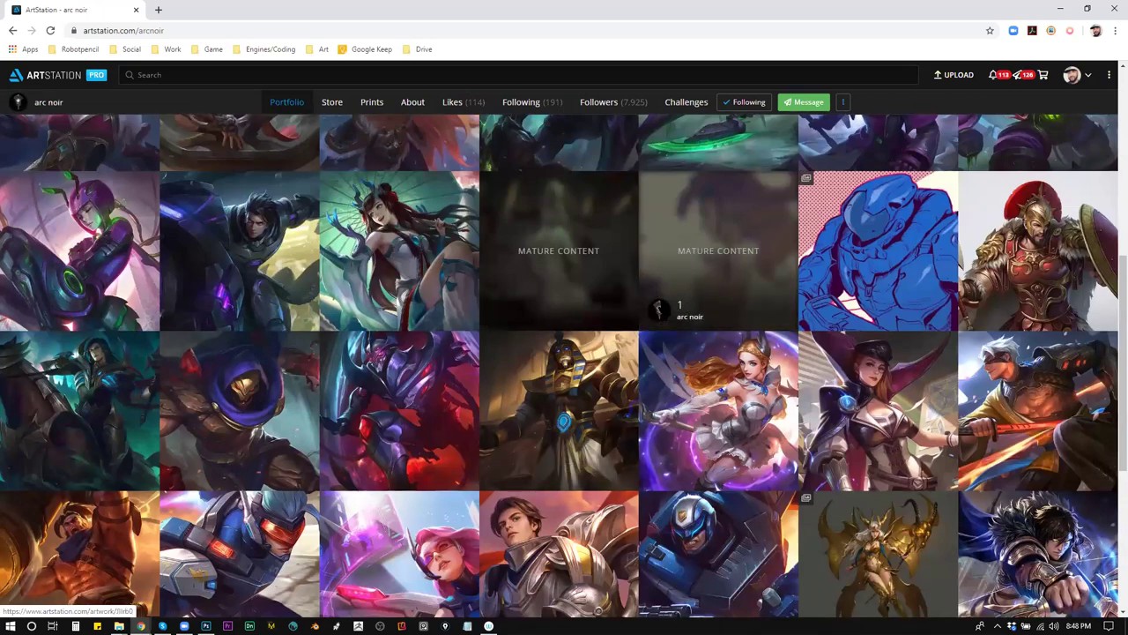
Return to the community feed, open the Keyria Amaryth artwork of the winged archer and follow its artist back
{"action": "left_click", "coordinate": [51, 82]}
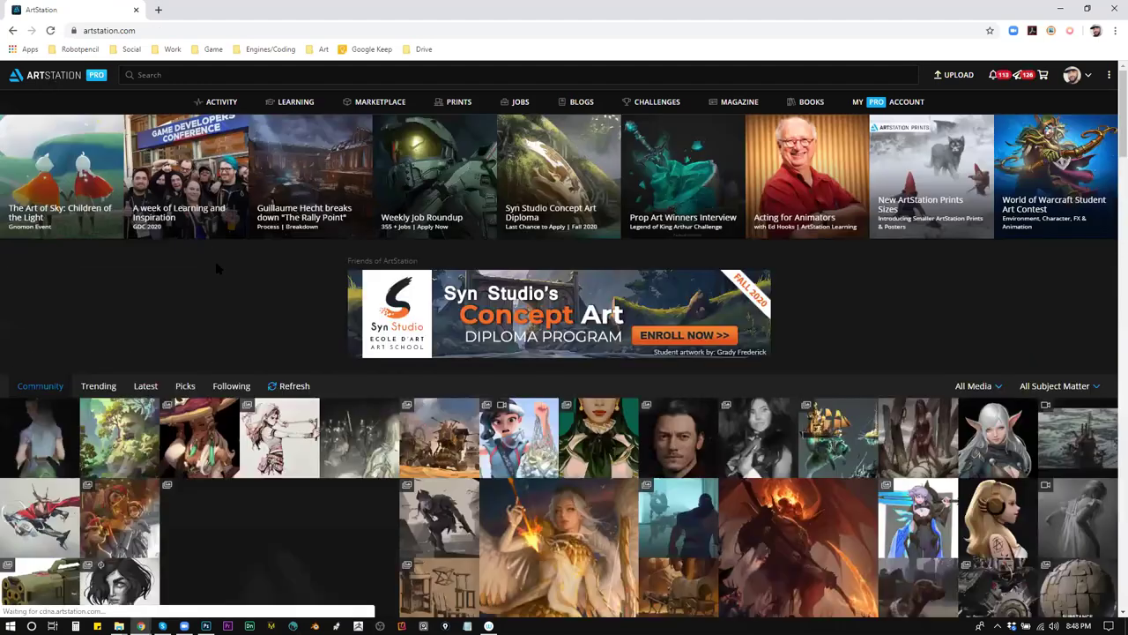
{"action": "scroll", "coordinate": [417, 395], "scroll_direction": "down", "scroll_amount": 2}
{"action": "scroll", "coordinate": [573, 362], "scroll_direction": "down", "scroll_amount": 1}
{"action": "left_click", "coordinate": [575, 358]}
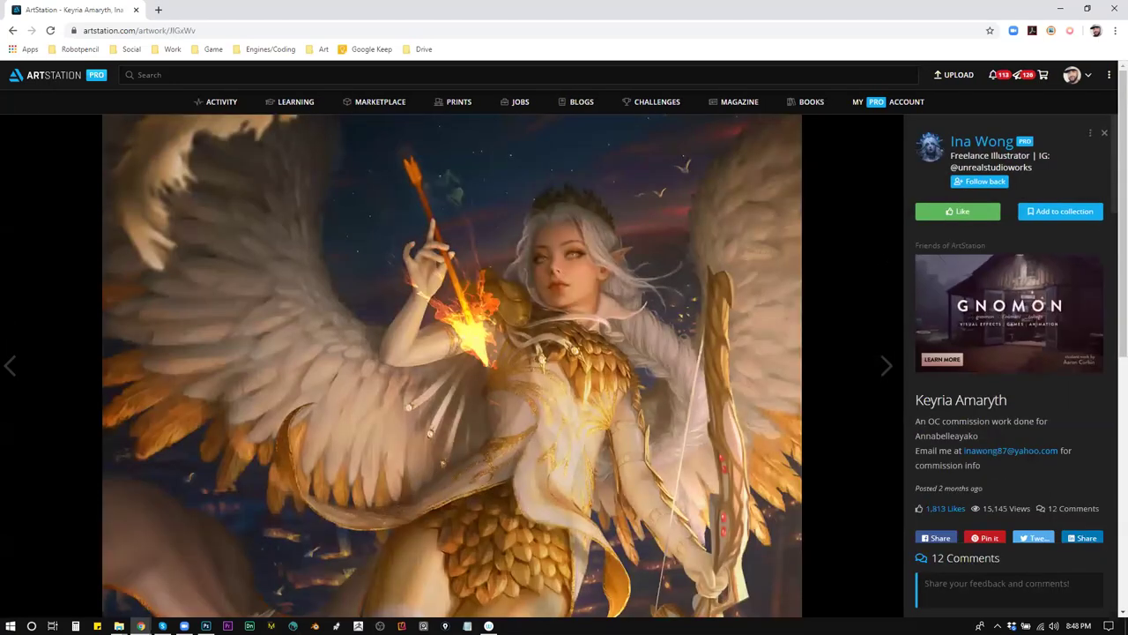
Open the profile of the Keyria Amaryth artist and look through the whole portfolio of character illustrations
{"action": "mouse_move", "coordinate": [990, 144]}
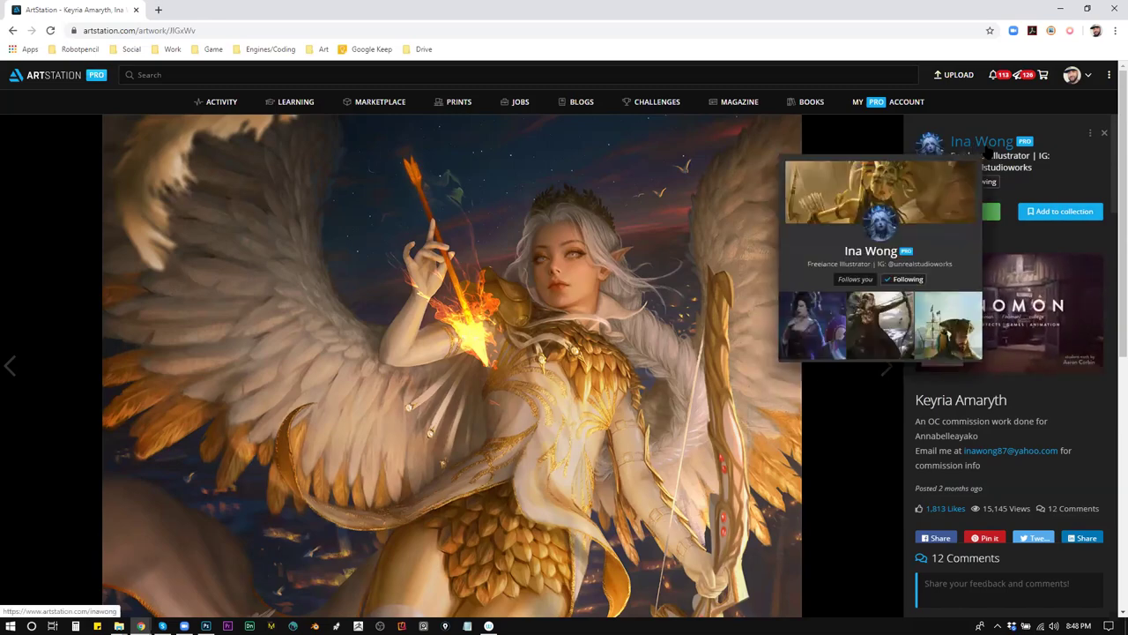
{"action": "left_click", "coordinate": [985, 154]}
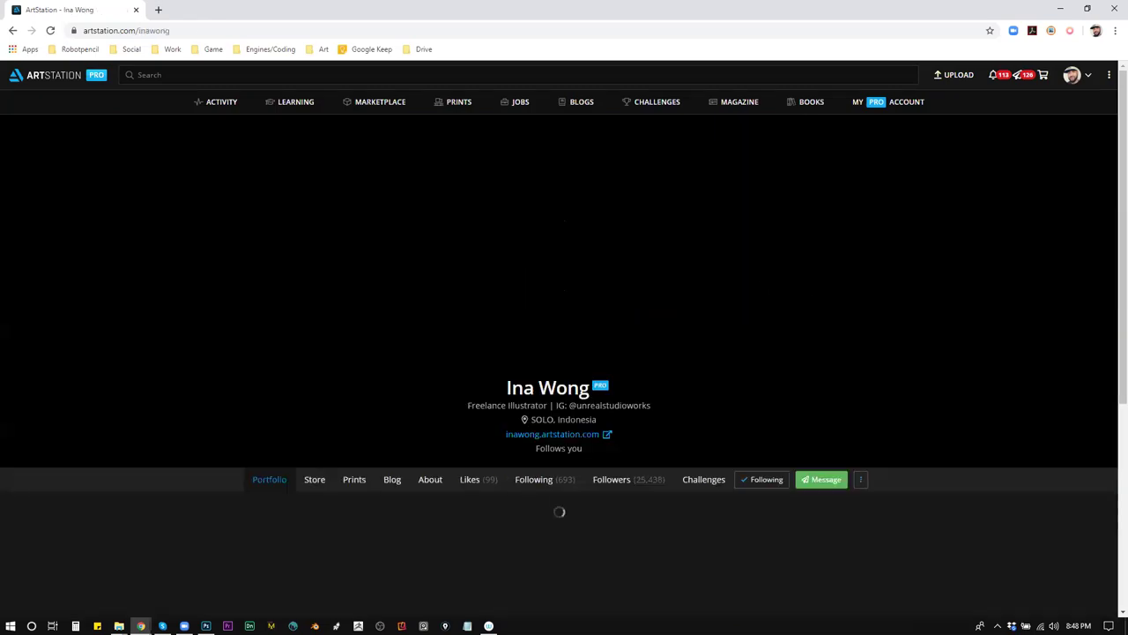
{"action": "scroll", "coordinate": [754, 295], "scroll_direction": "down", "scroll_amount": 5}
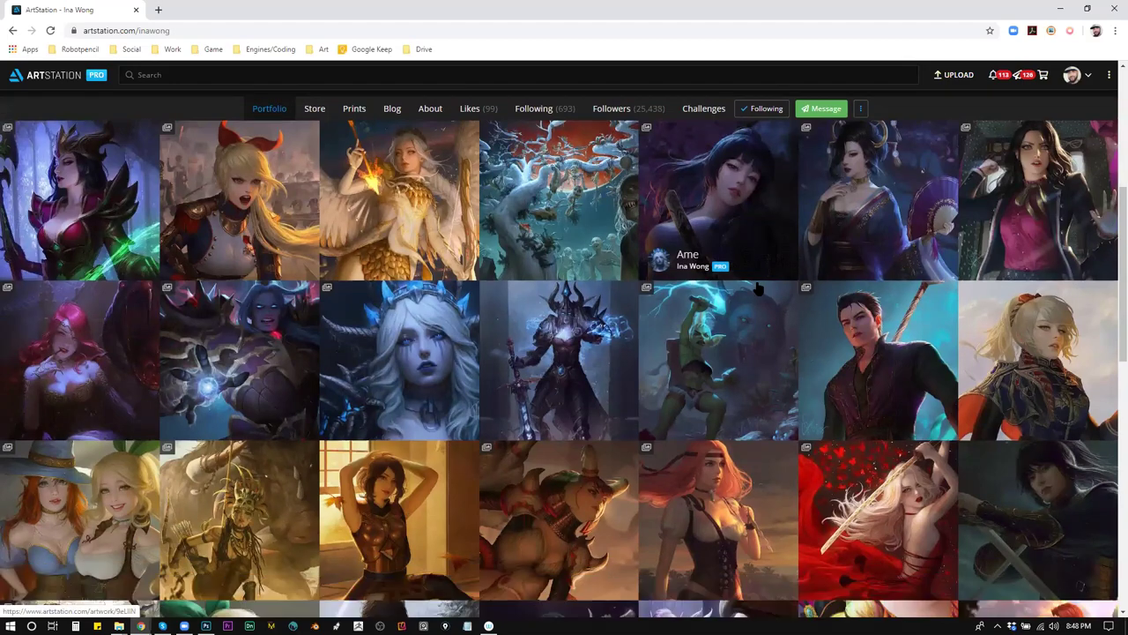
{"action": "scroll", "coordinate": [754, 294], "scroll_direction": "down", "scroll_amount": 1}
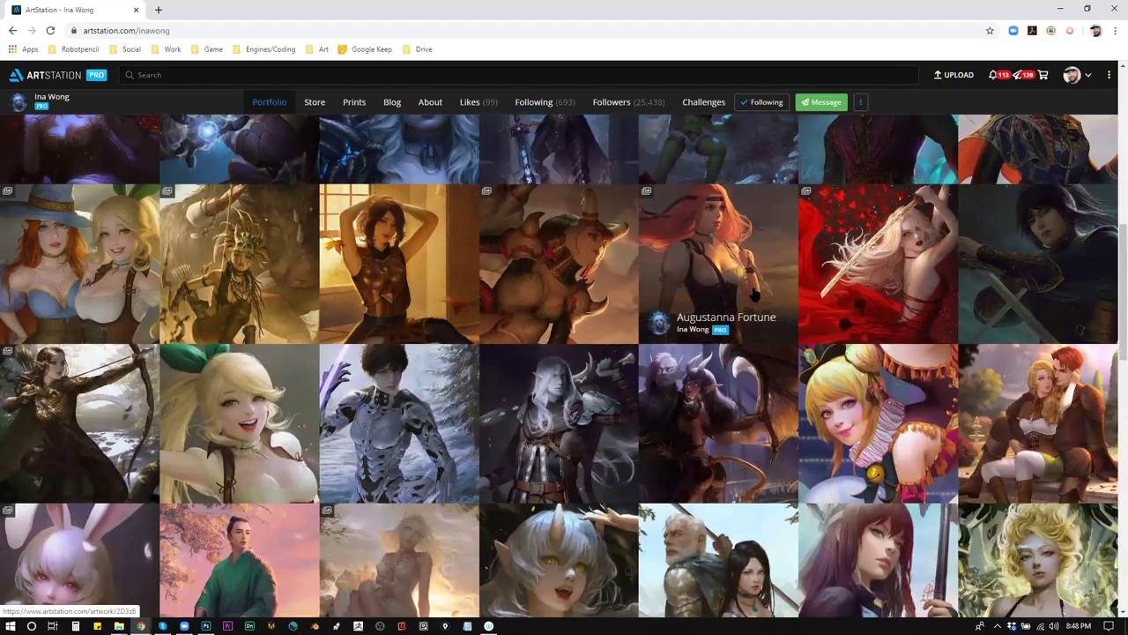
{"action": "scroll", "coordinate": [755, 294], "scroll_direction": "down", "scroll_amount": 5}
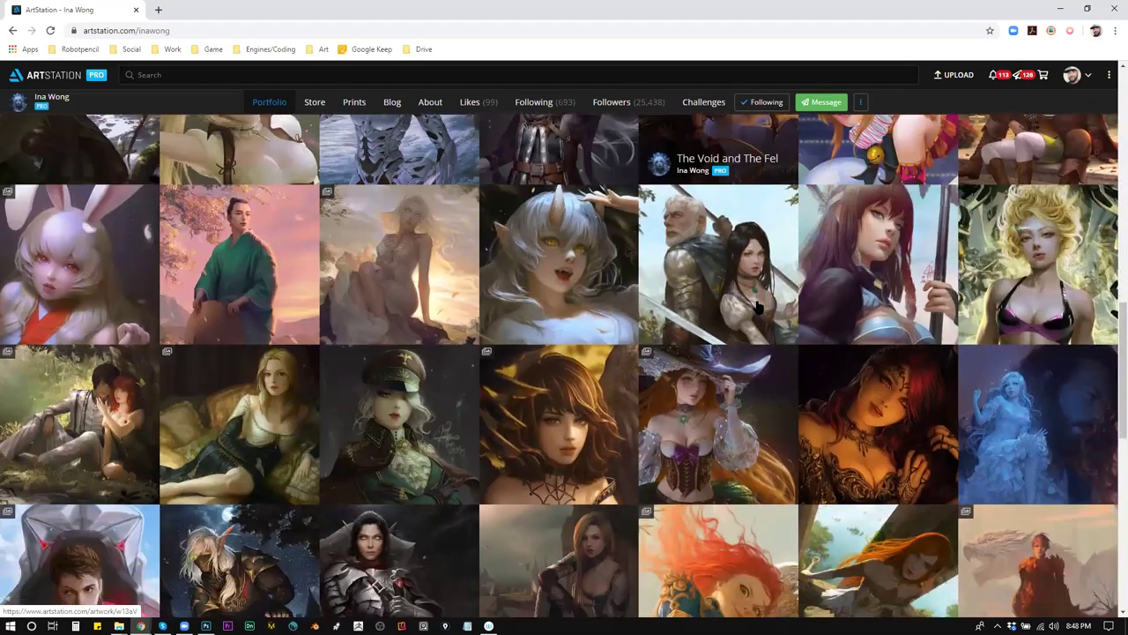
{"action": "scroll", "coordinate": [756, 304], "scroll_direction": "down", "scroll_amount": 4}
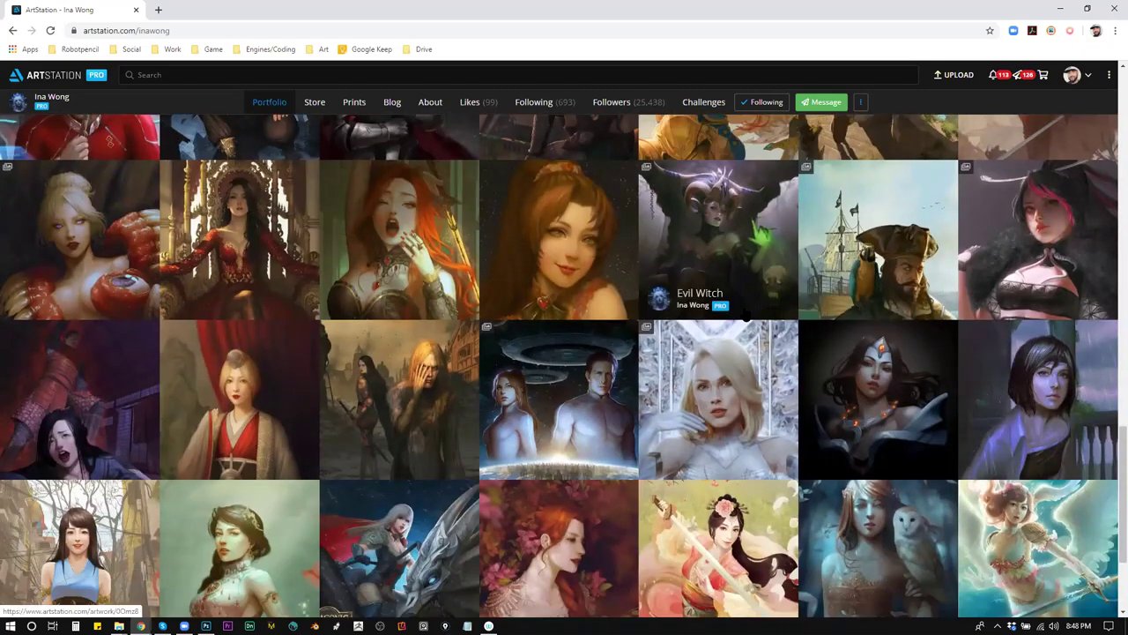
{"action": "scroll", "coordinate": [744, 319], "scroll_direction": "down", "scroll_amount": 2}
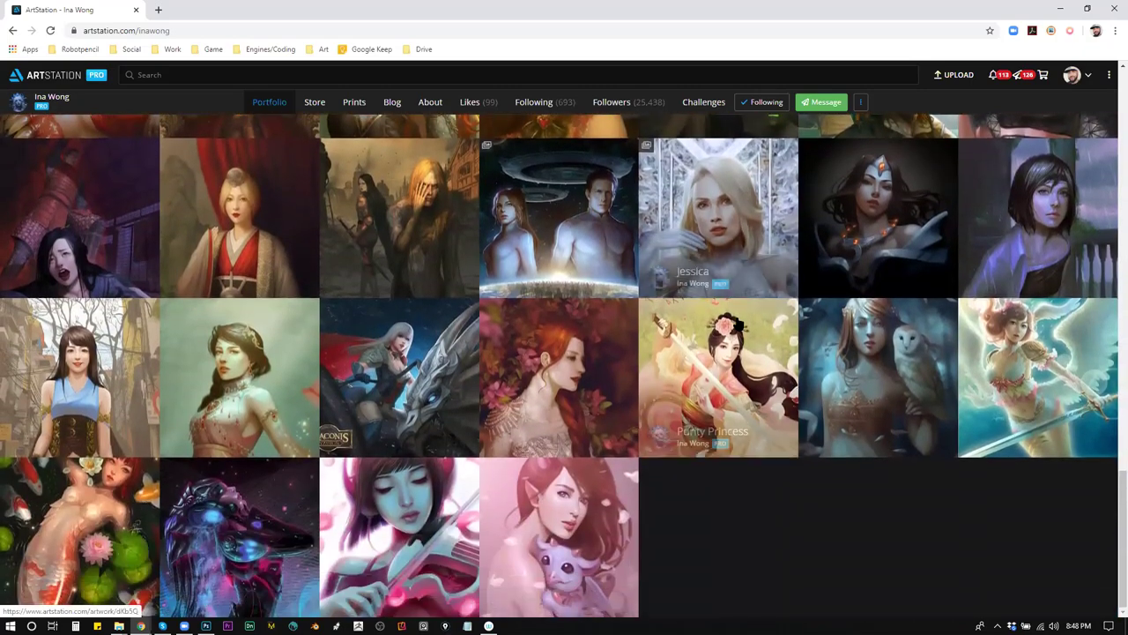
{"action": "scroll", "coordinate": [744, 319], "scroll_direction": "up", "scroll_amount": 2}
{"action": "scroll", "coordinate": [744, 319], "scroll_direction": "up", "scroll_amount": 8}
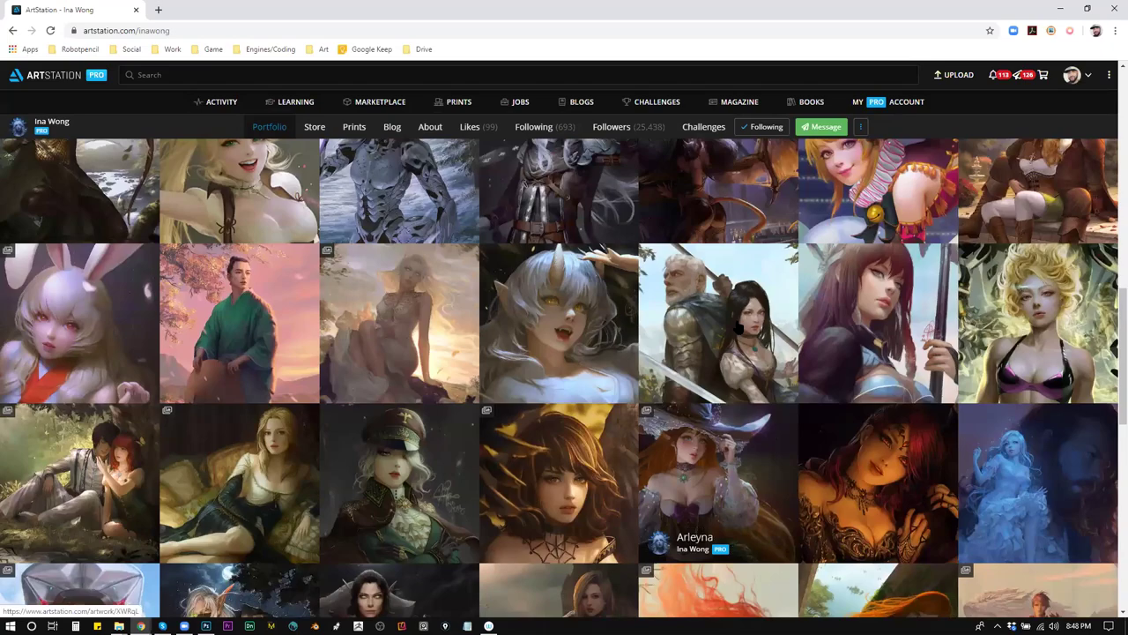
{"action": "scroll", "coordinate": [738, 326], "scroll_direction": "up", "scroll_amount": 4}
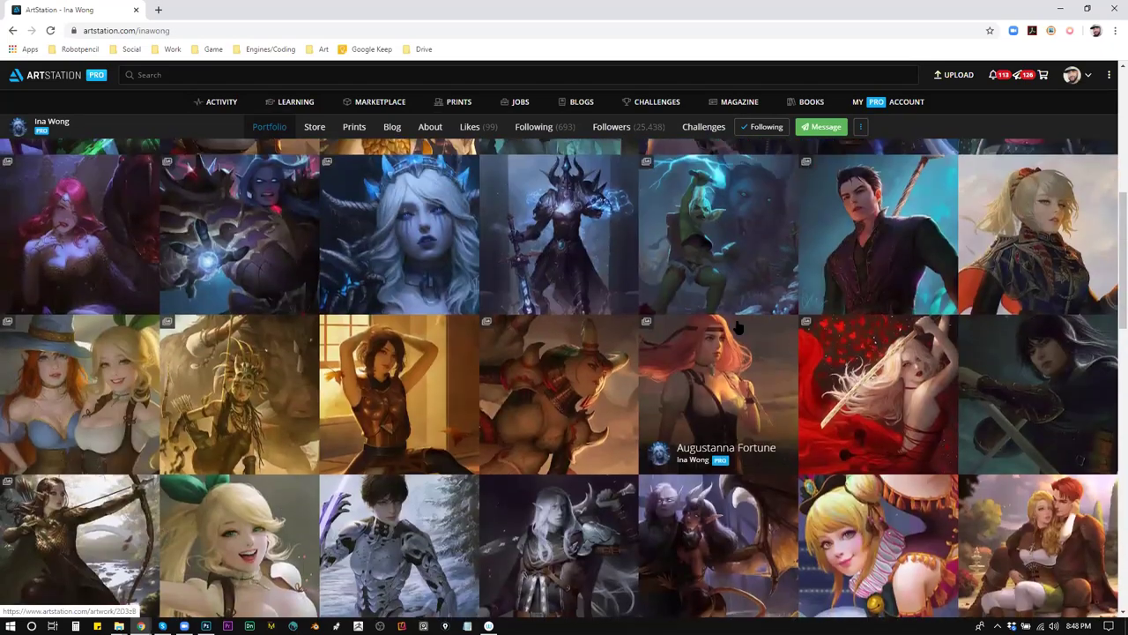
{"action": "scroll", "coordinate": [738, 326], "scroll_direction": "up", "scroll_amount": 1}
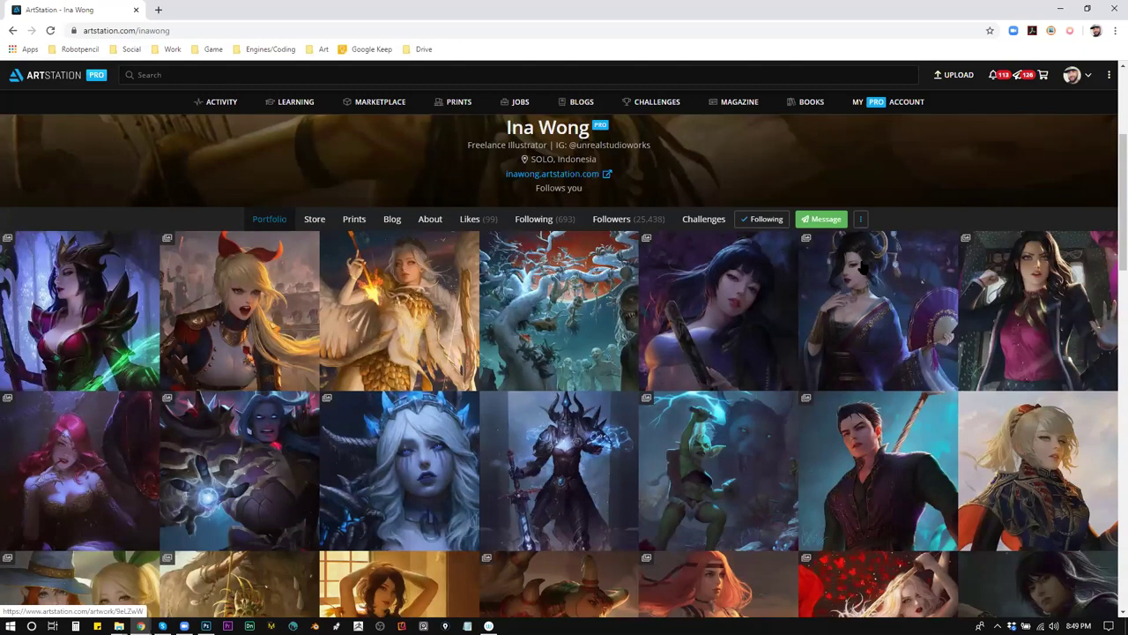
Go back to the ArtStation home page and look over the community artwork feed
{"action": "left_click", "coordinate": [43, 80]}
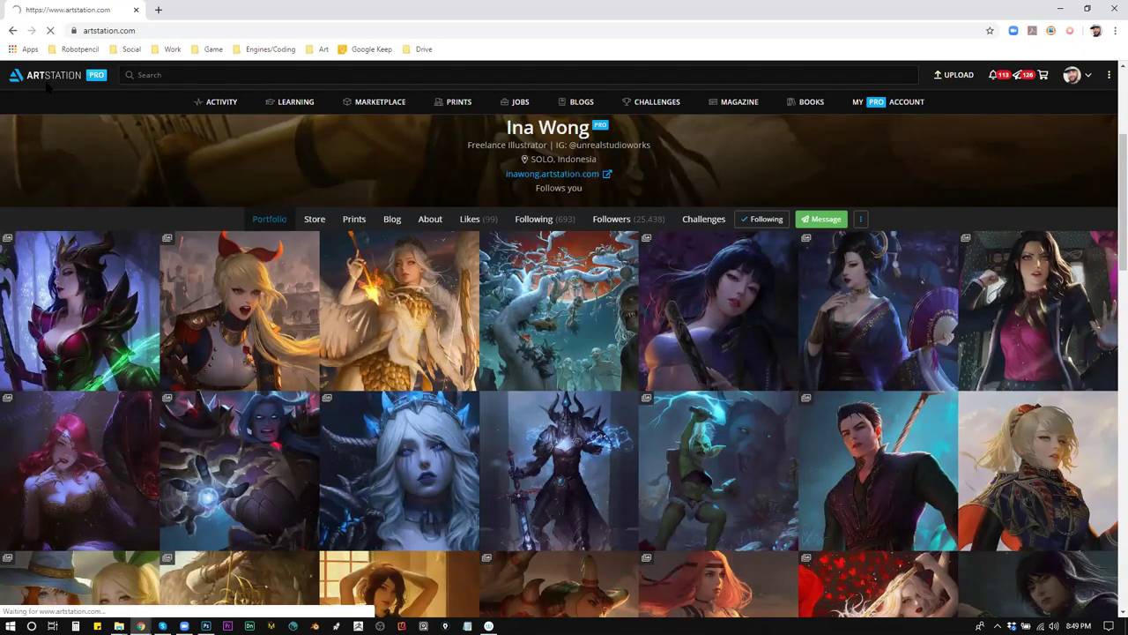
{"action": "scroll", "coordinate": [546, 463], "scroll_direction": "down", "scroll_amount": 1}
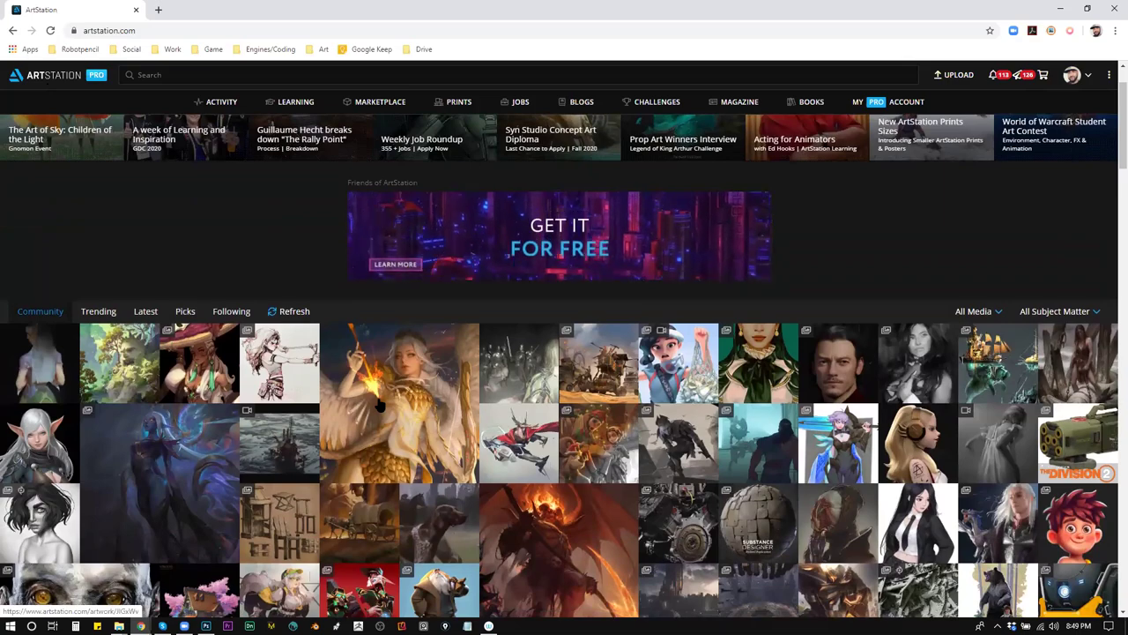
{"action": "scroll", "coordinate": [377, 409], "scroll_direction": "down", "scroll_amount": 1}
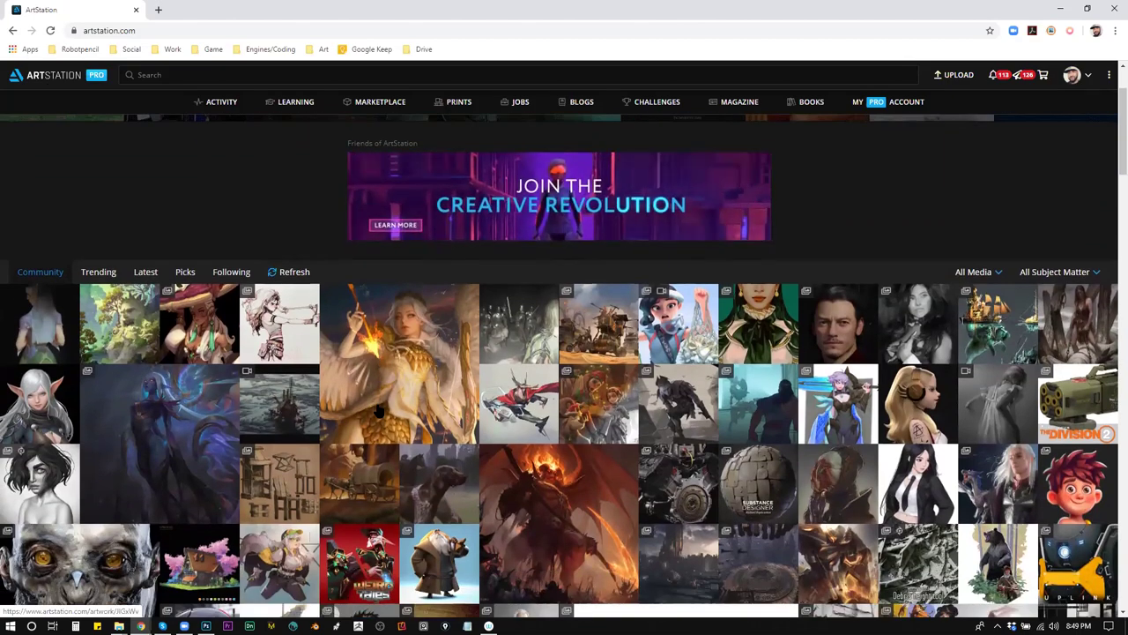
Open the Thor artwork from the community feed and look through its artist's whole portfolio of stylised character illustrations
{"action": "scroll", "coordinate": [377, 399], "scroll_direction": "down", "scroll_amount": 1}
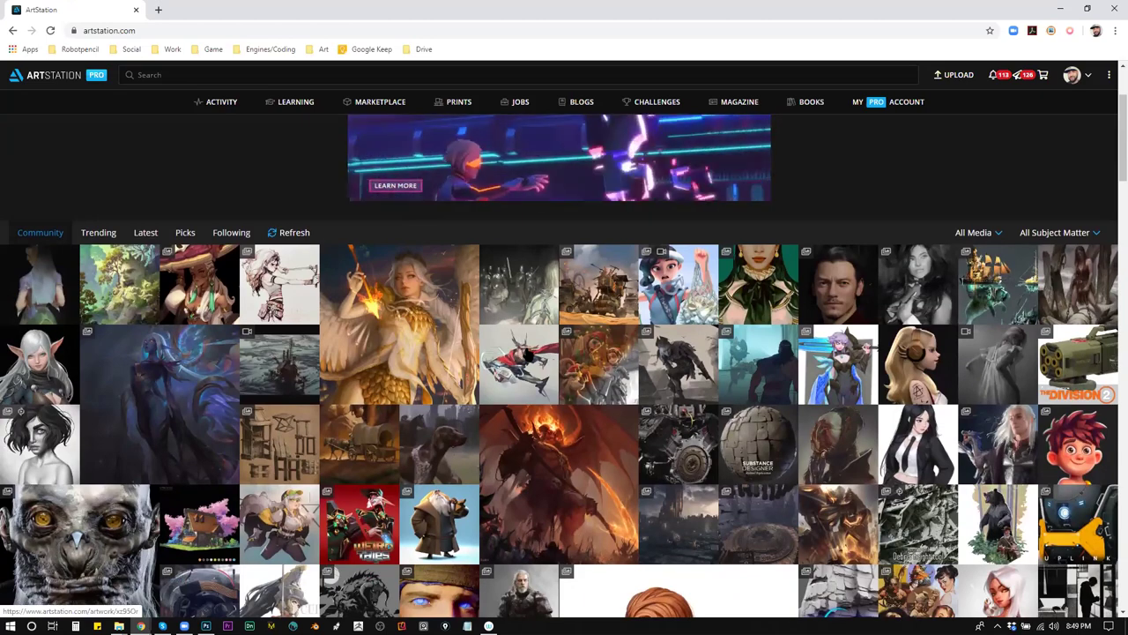
{"action": "left_click", "coordinate": [525, 345]}
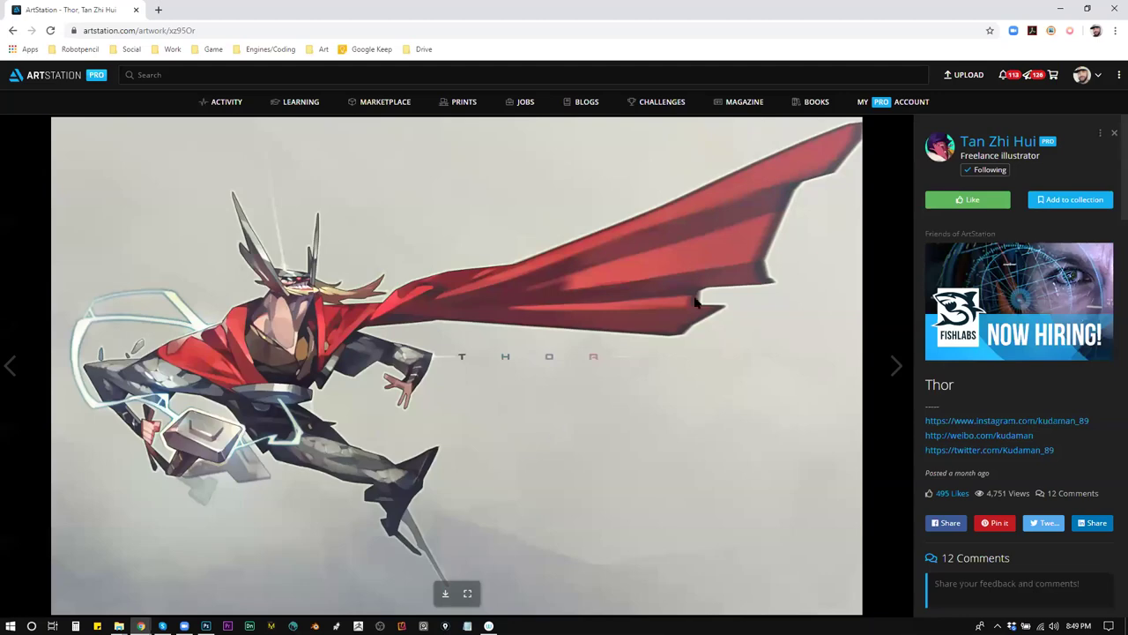
{"action": "left_click", "coordinate": [988, 151]}
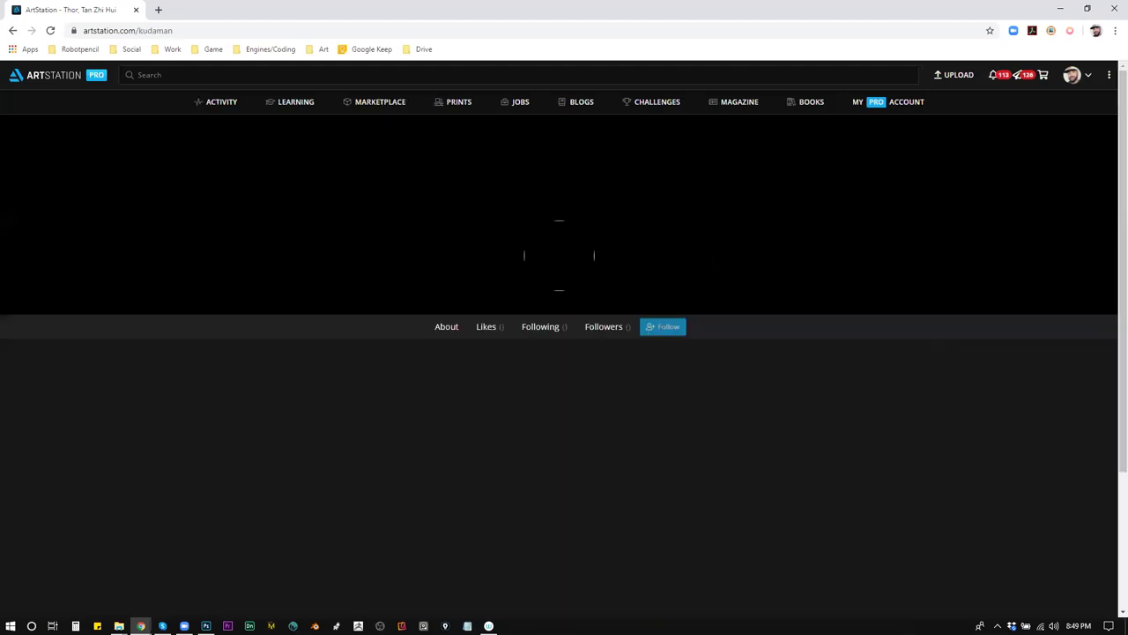
{"action": "scroll", "coordinate": [650, 303], "scroll_direction": "down", "scroll_amount": 2}
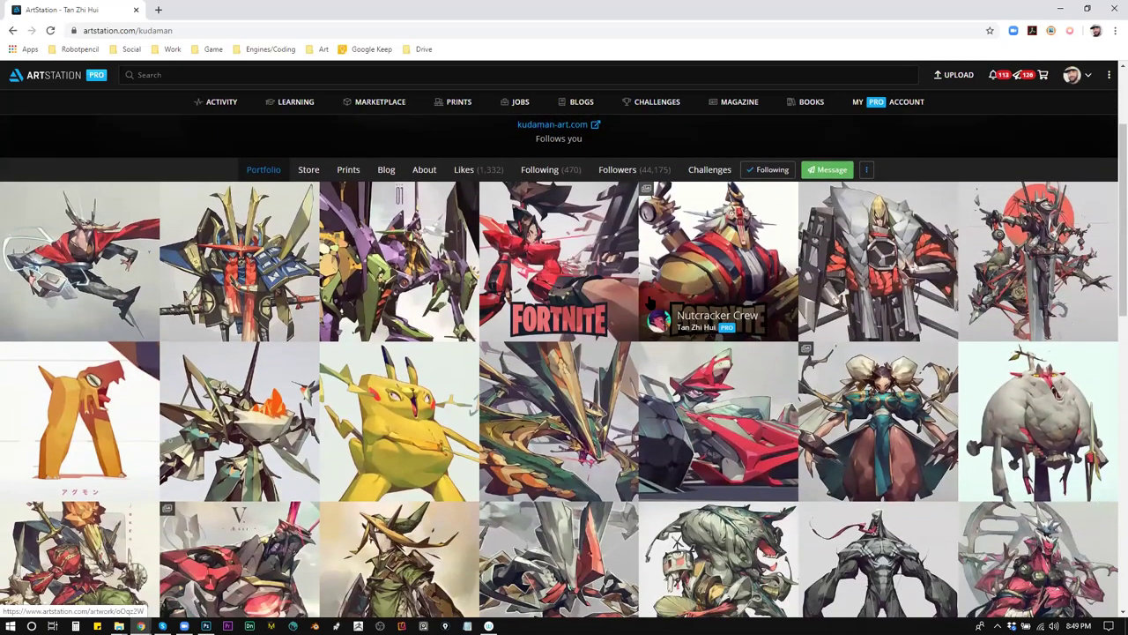
{"action": "scroll", "coordinate": [649, 302], "scroll_direction": "down", "scroll_amount": 5}
{"action": "scroll", "coordinate": [649, 302], "scroll_direction": "down", "scroll_amount": 4}
{"action": "scroll", "coordinate": [648, 304], "scroll_direction": "down", "scroll_amount": 8}
{"action": "scroll", "coordinate": [643, 312], "scroll_direction": "down", "scroll_amount": 8}
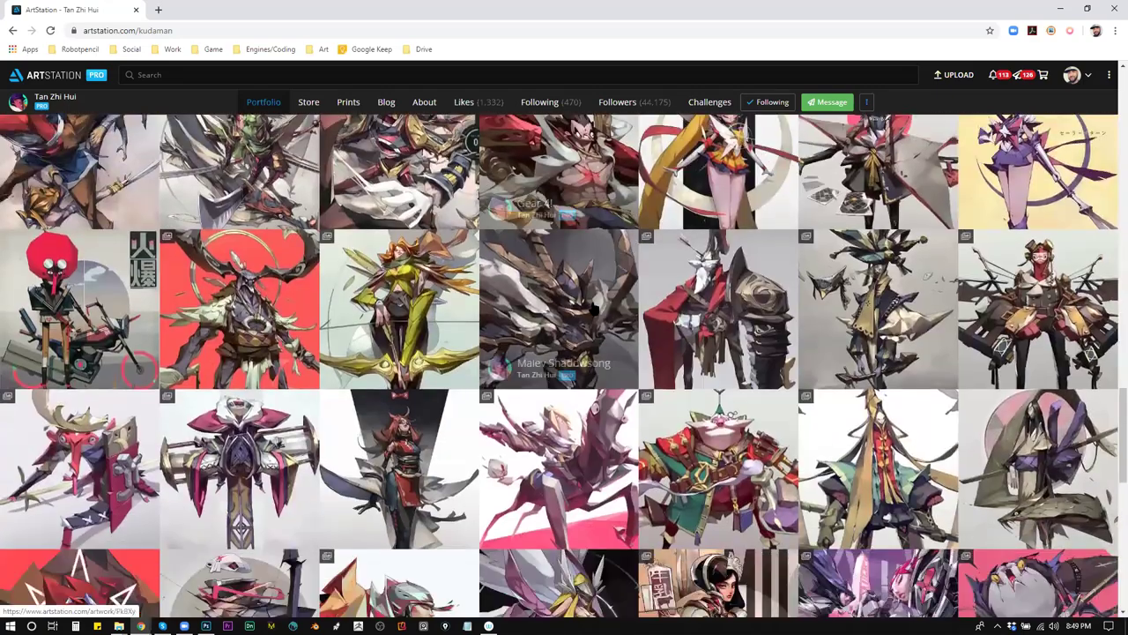
{"action": "scroll", "coordinate": [594, 309], "scroll_direction": "down", "scroll_amount": 1}
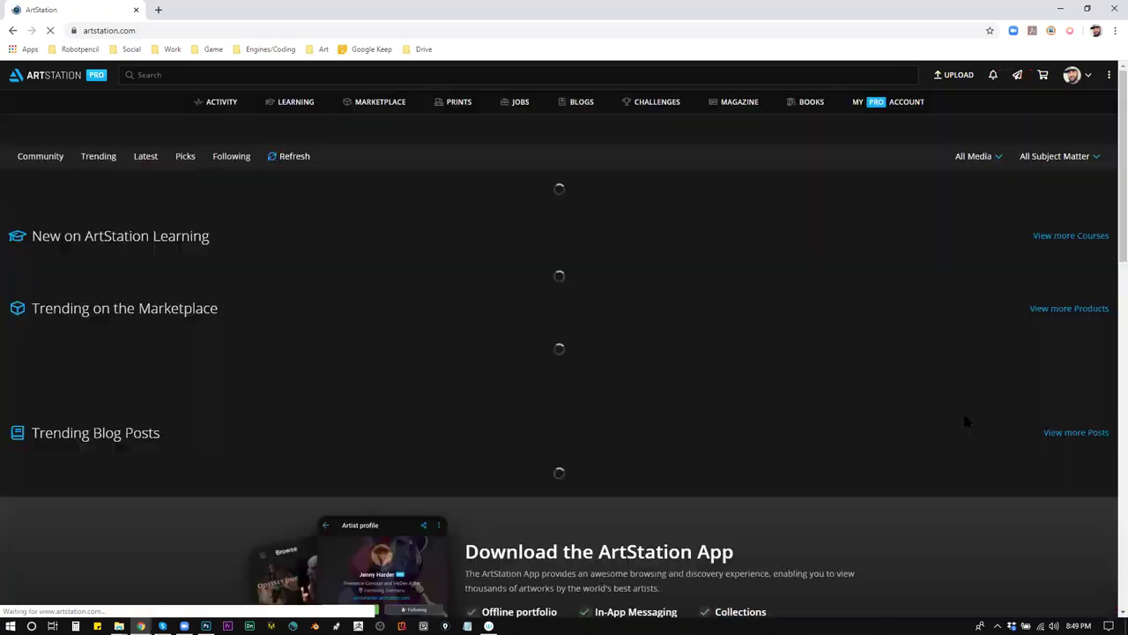
Return to the community feed, open the Bounty Hunter artwork and go to its artist's profile
{"action": "scroll", "coordinate": [844, 520], "scroll_direction": "down", "scroll_amount": 3}
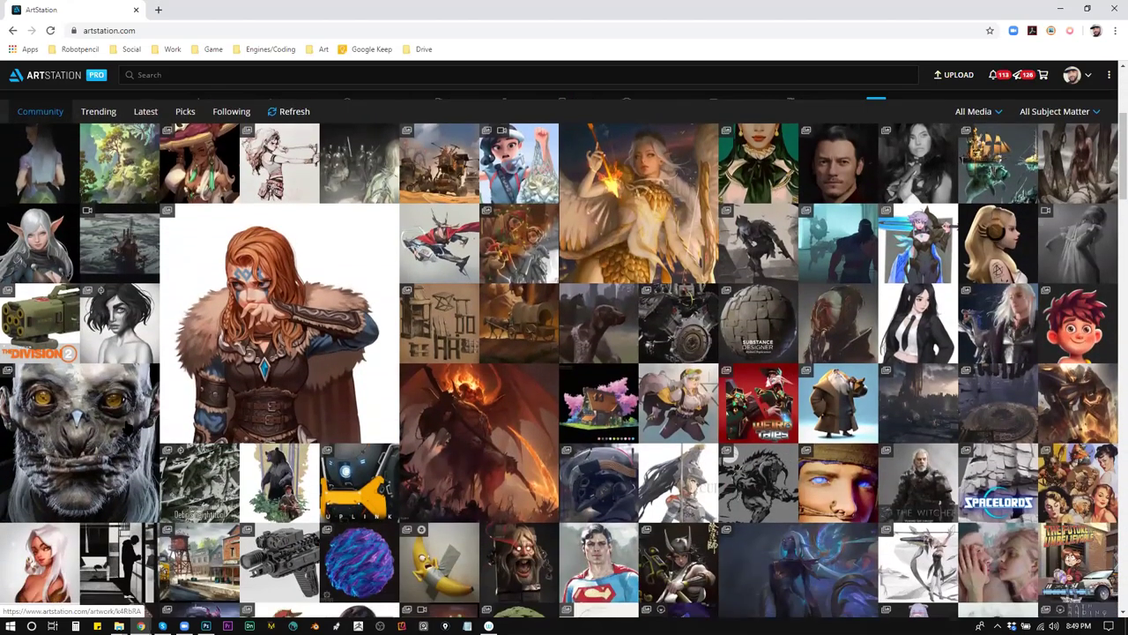
{"action": "left_click", "coordinate": [79, 441]}
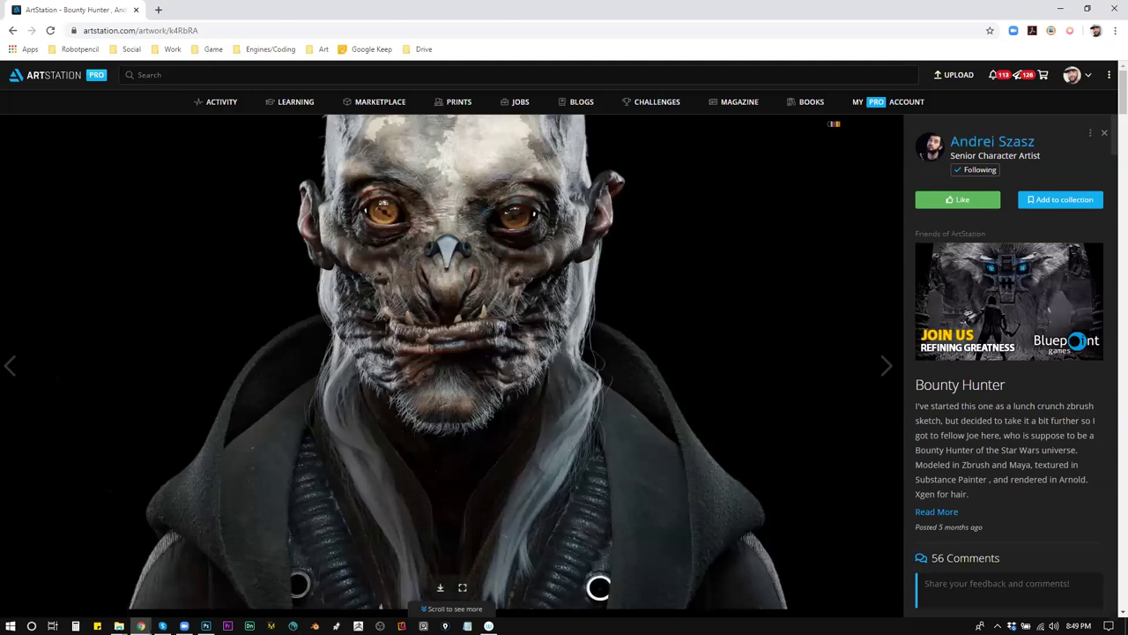
{"action": "left_click", "coordinate": [998, 143]}
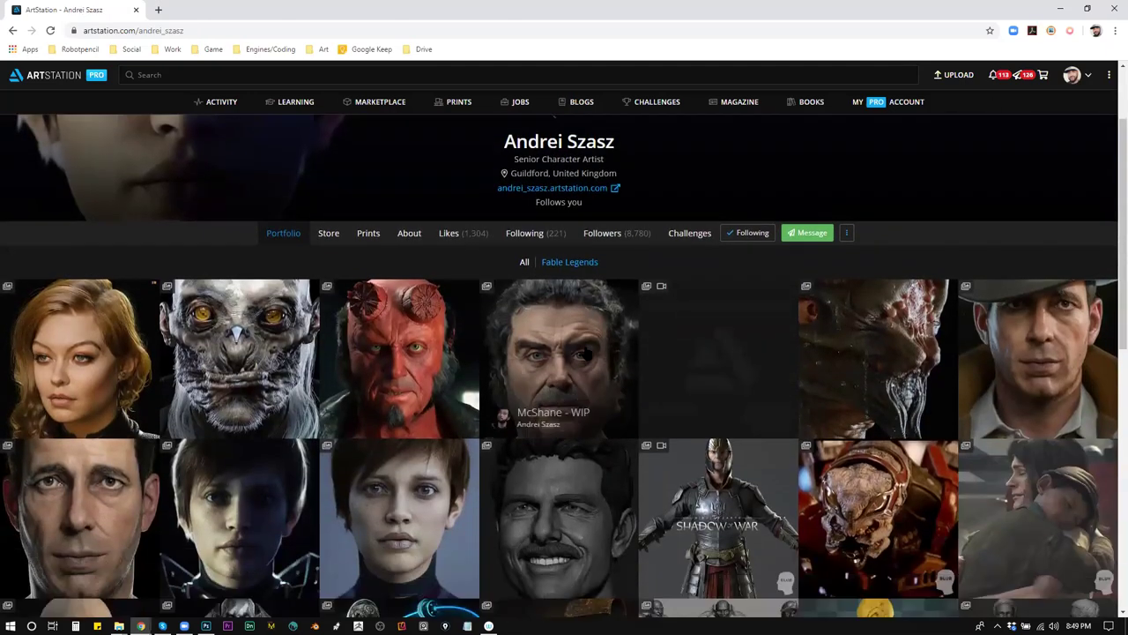
Examine the realistic heads, creatures and character sculpts throughout the Bounty Hunter artist's portfolio
{"action": "scroll", "coordinate": [571, 350], "scroll_direction": "down", "scroll_amount": 3}
{"action": "scroll", "coordinate": [571, 350], "scroll_direction": "down", "scroll_amount": 5}
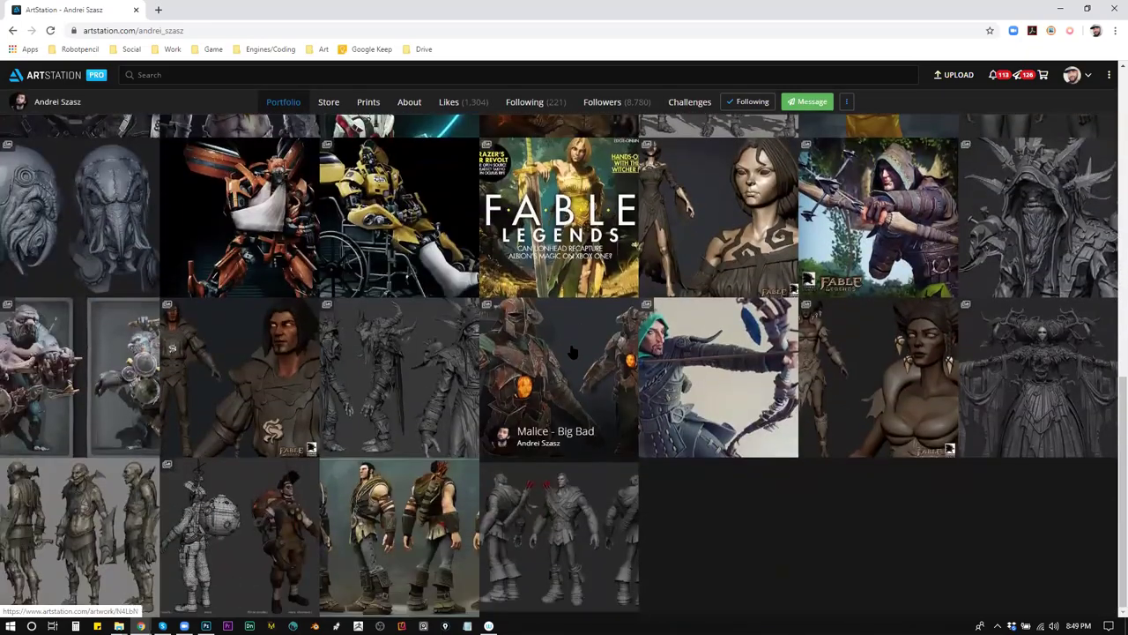
{"action": "scroll", "coordinate": [571, 351], "scroll_direction": "up", "scroll_amount": 2}
{"action": "scroll", "coordinate": [571, 351], "scroll_direction": "up", "scroll_amount": 6}
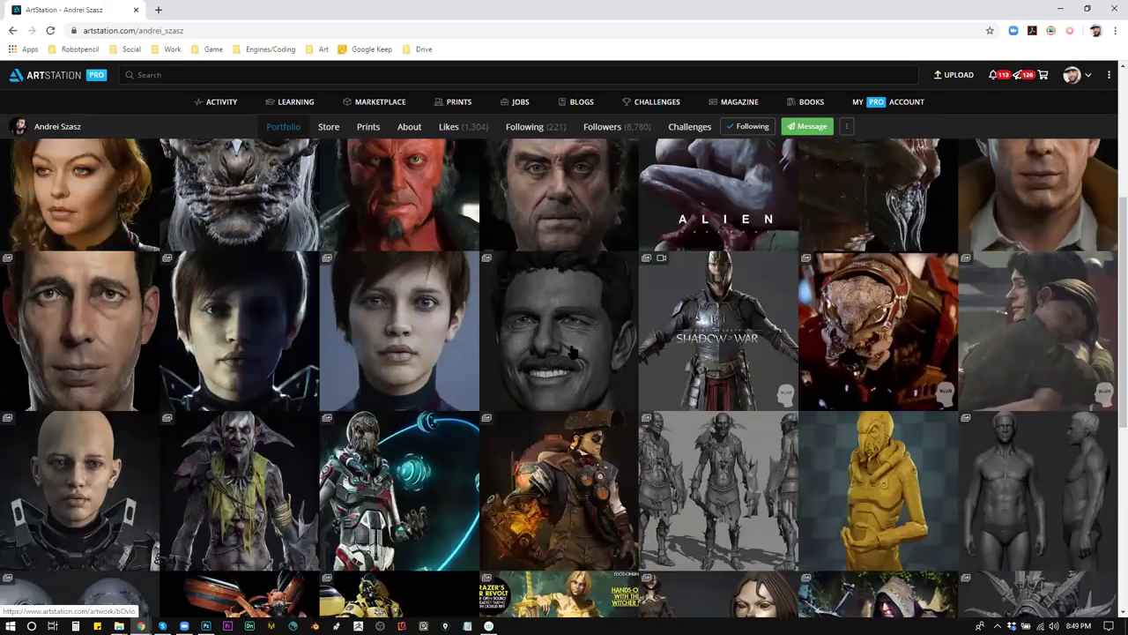
{"action": "scroll", "coordinate": [396, 374], "scroll_direction": "down", "scroll_amount": 3}
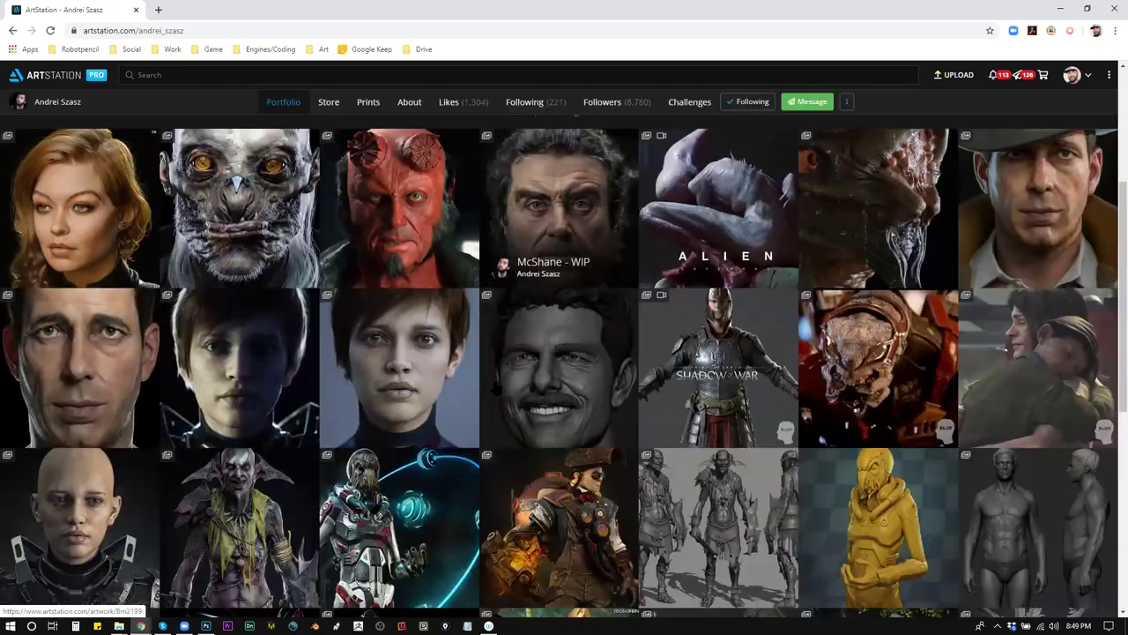
{"action": "scroll", "coordinate": [1015, 388], "scroll_direction": "down", "scroll_amount": 1}
{"action": "scroll", "coordinate": [1013, 392], "scroll_direction": "down", "scroll_amount": 3}
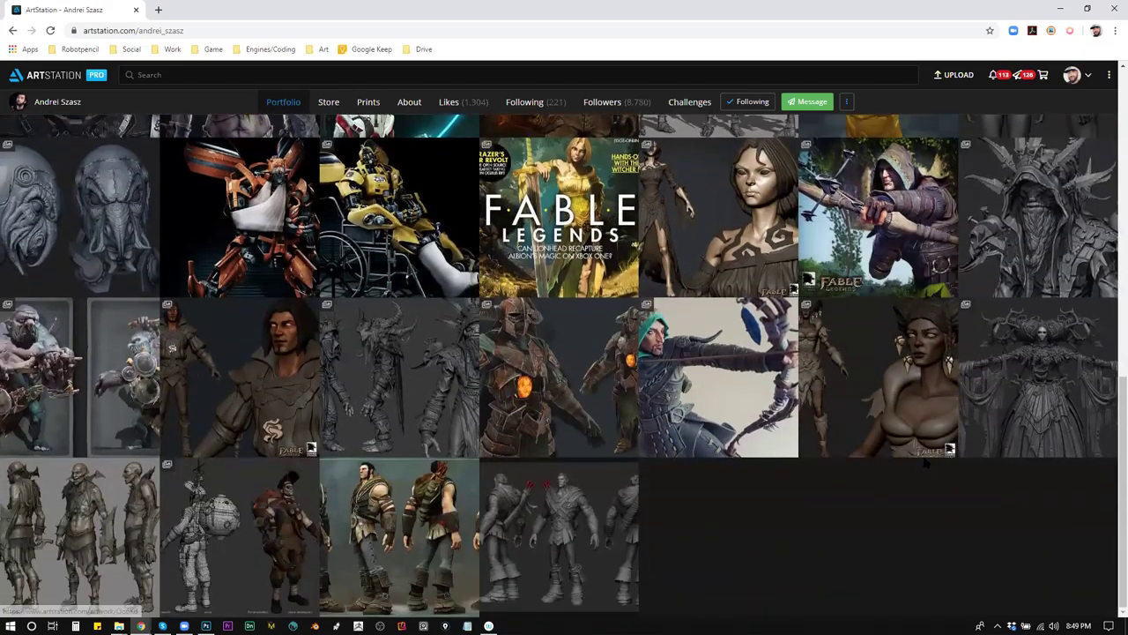
{"action": "scroll", "coordinate": [925, 465], "scroll_direction": "up", "scroll_amount": 8}
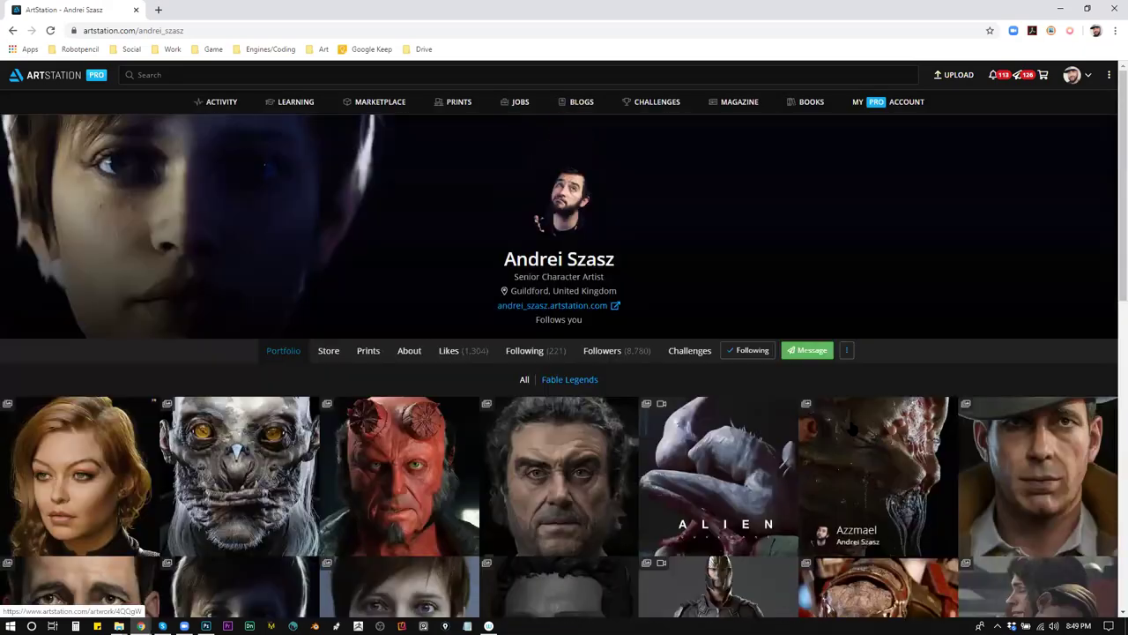
{"action": "scroll", "coordinate": [406, 422], "scroll_direction": "down", "scroll_amount": 2}
{"action": "scroll", "coordinate": [644, 280], "scroll_direction": "down", "scroll_amount": 3}
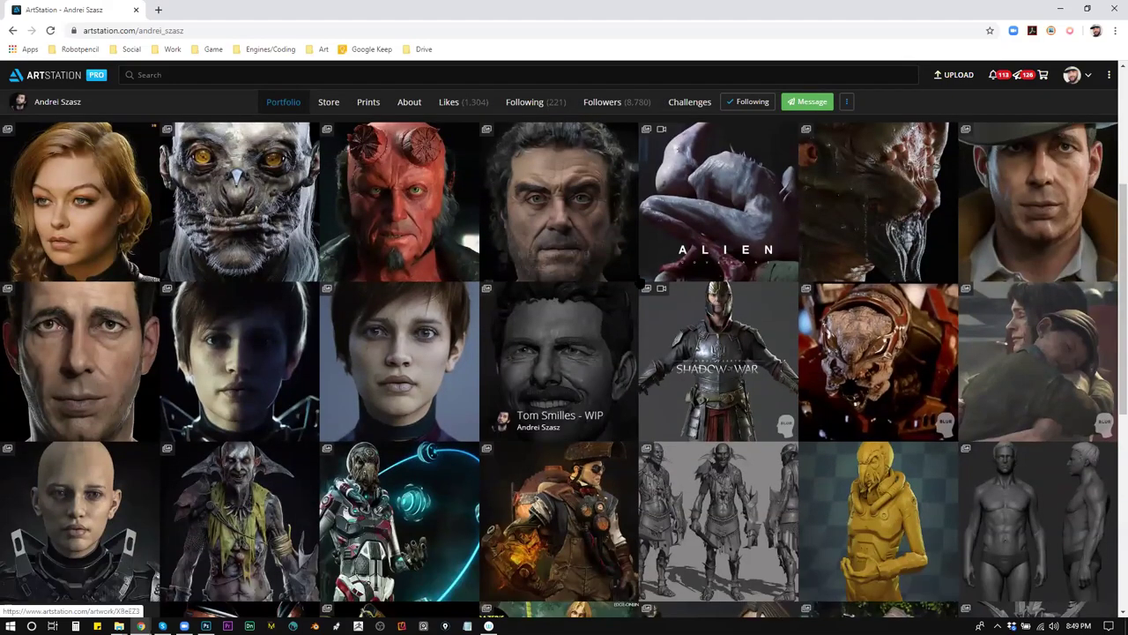
{"action": "scroll", "coordinate": [639, 282], "scroll_direction": "down", "scroll_amount": 1}
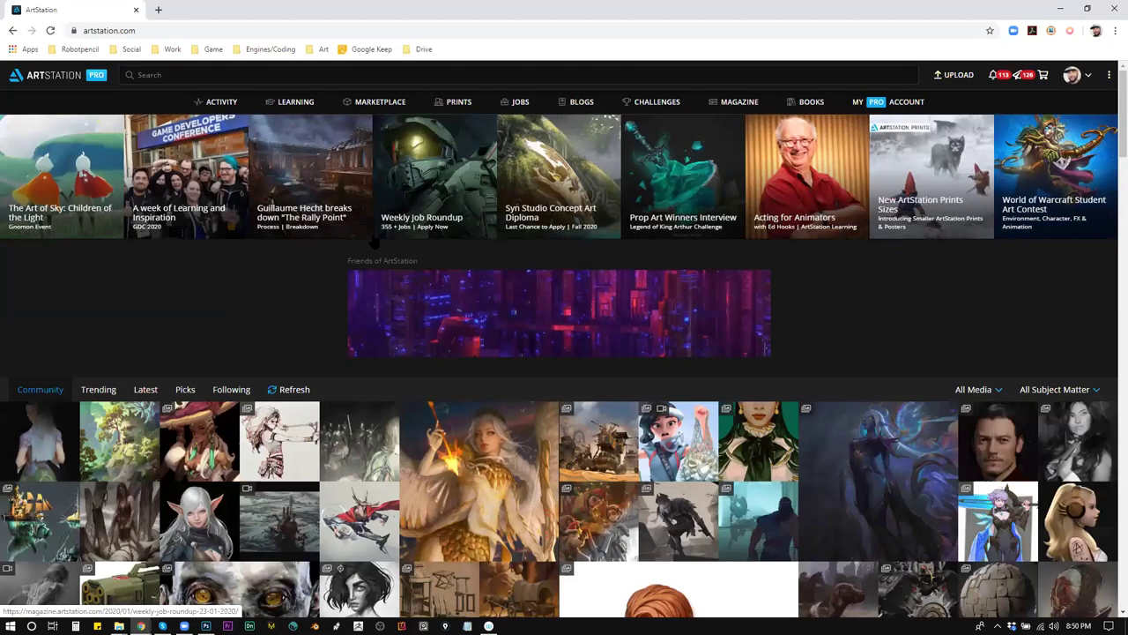
Return to the community feed, open the She Ha! artwork and view its artist's portfolio
{"action": "scroll", "coordinate": [373, 241], "scroll_direction": "down", "scroll_amount": 3}
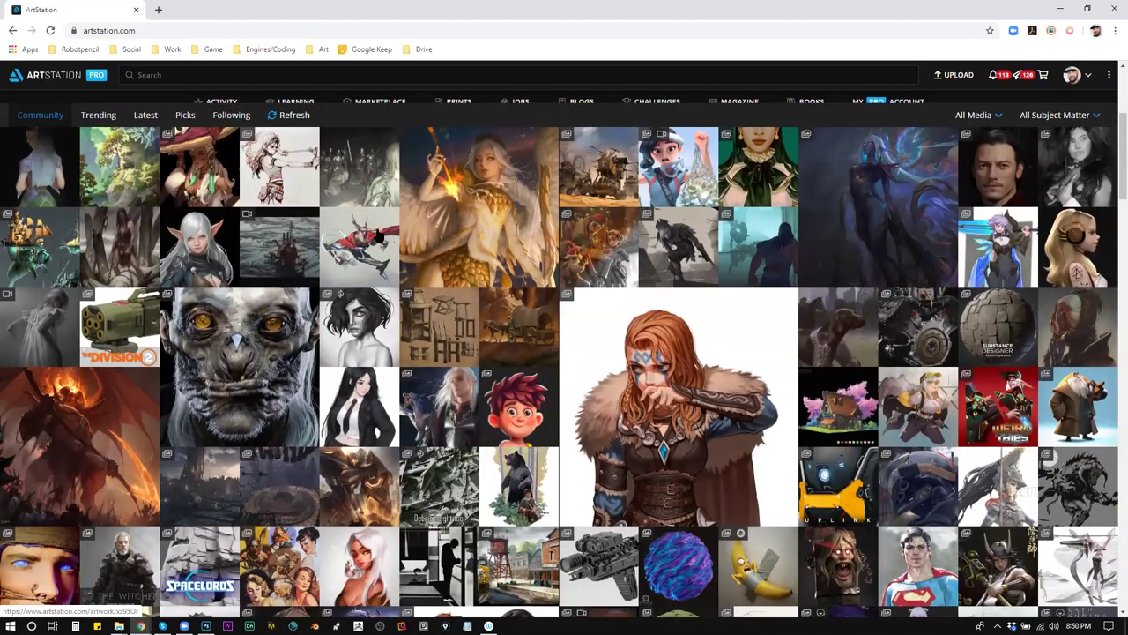
{"action": "left_click", "coordinate": [1092, 252]}
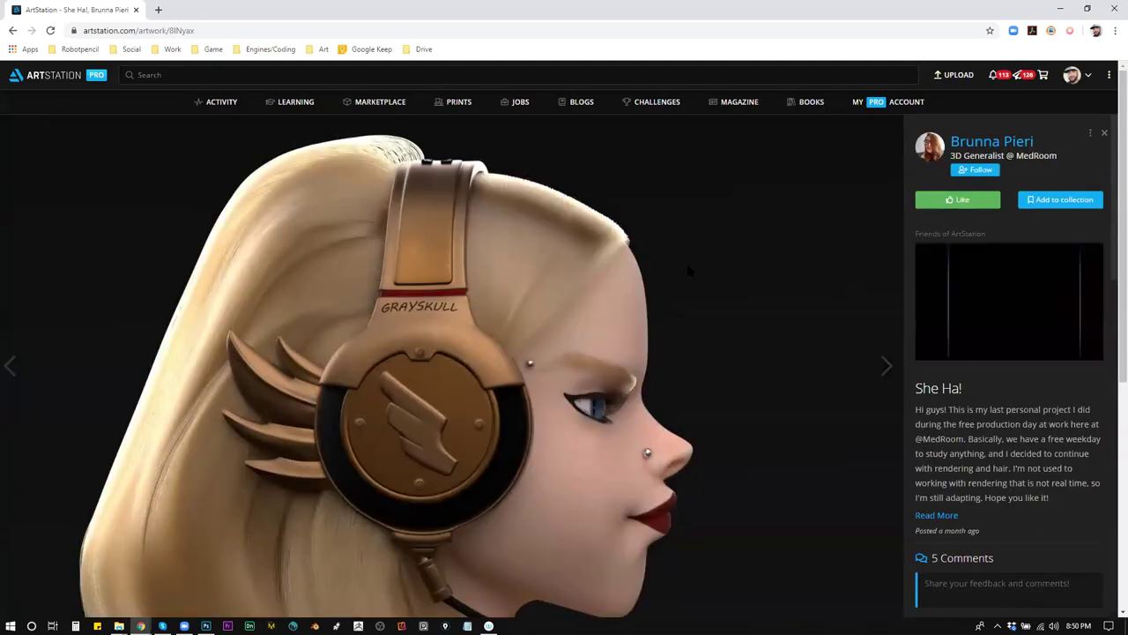
{"action": "left_click", "coordinate": [993, 141]}
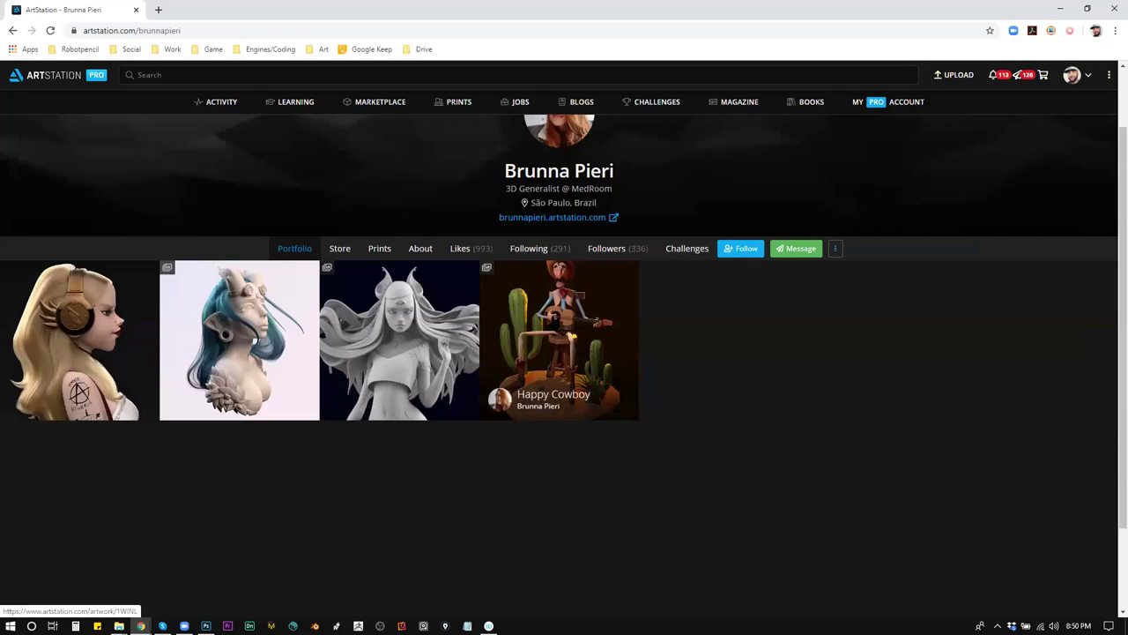
Go back to the ArtStation home page and look over the whole community artwork grid
{"action": "left_click", "coordinate": [43, 77]}
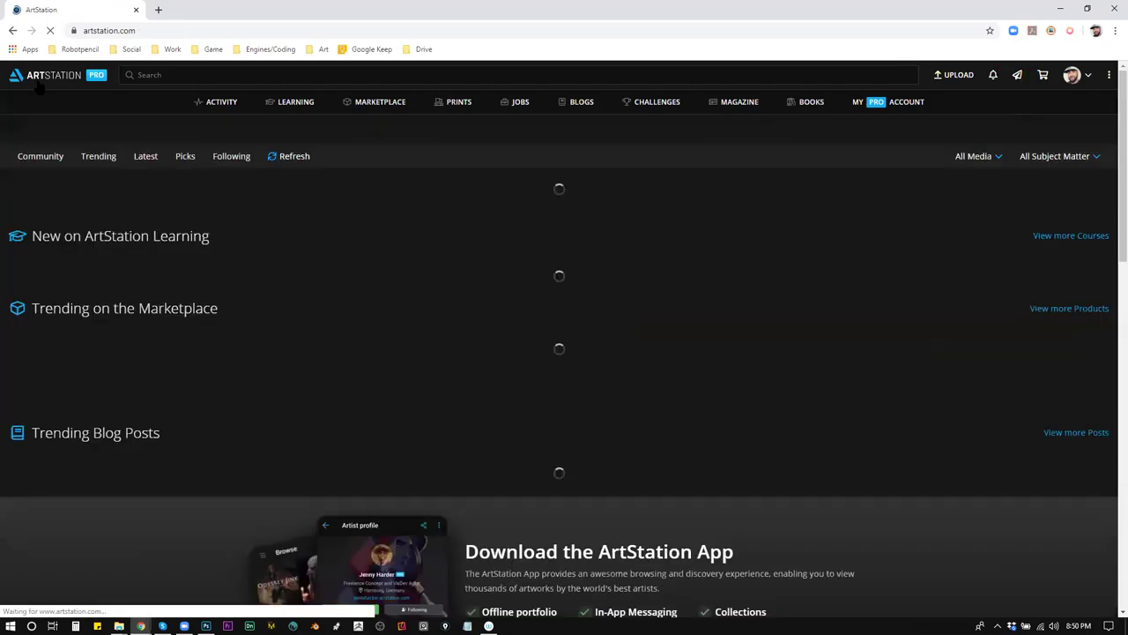
{"action": "scroll", "coordinate": [448, 428], "scroll_direction": "down", "scroll_amount": 4}
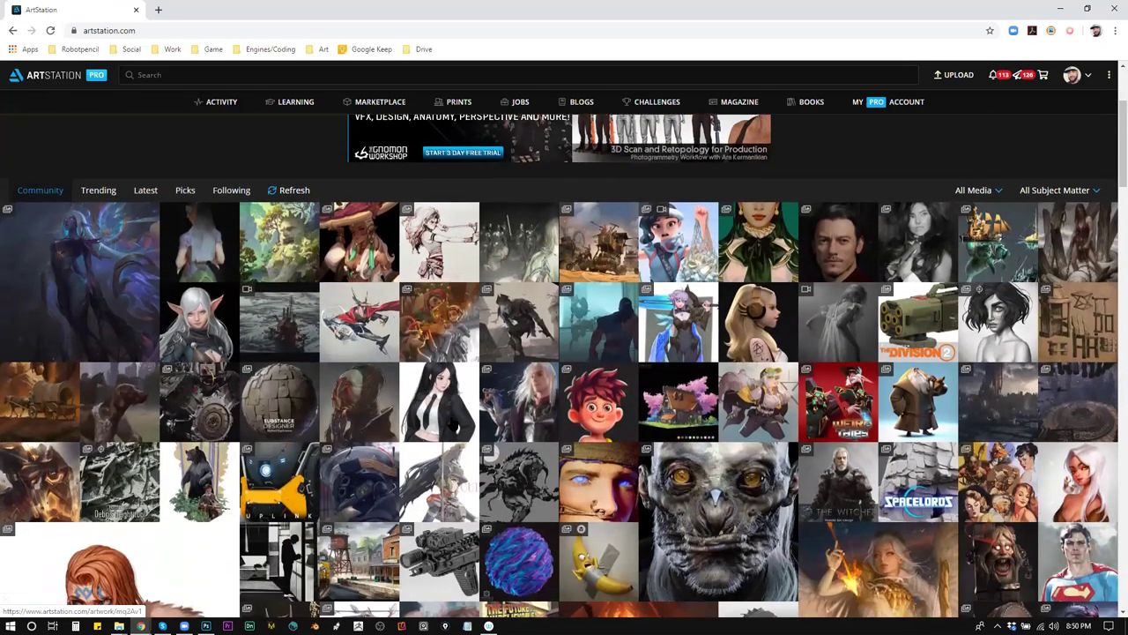
{"action": "scroll", "coordinate": [452, 423], "scroll_direction": "down", "scroll_amount": 2}
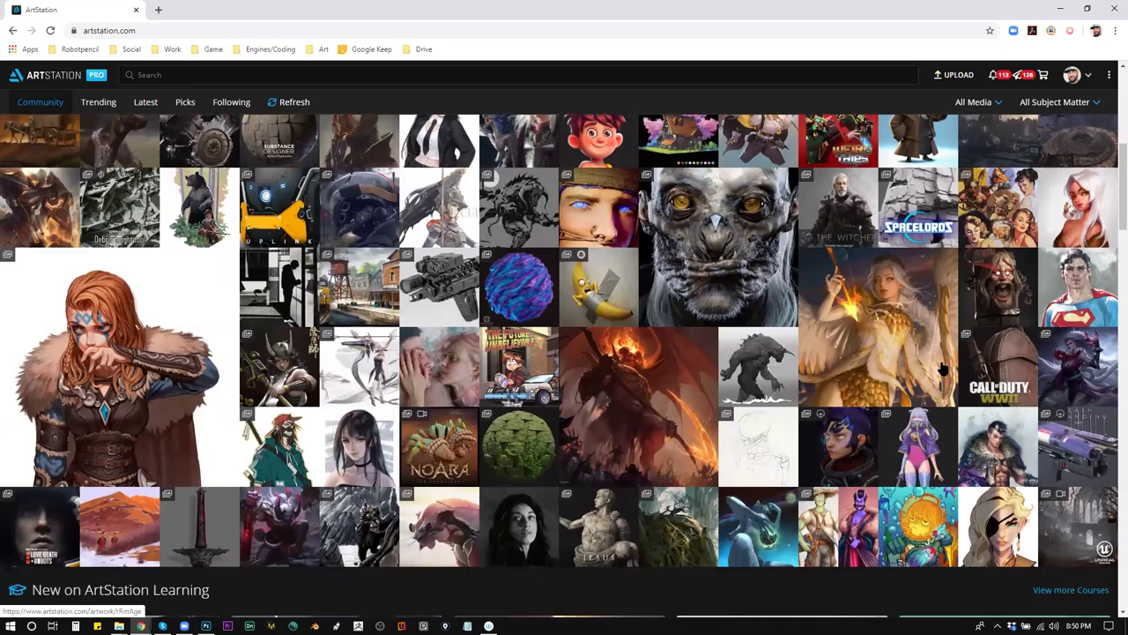
{"action": "scroll", "coordinate": [910, 322], "scroll_direction": "up", "scroll_amount": 3}
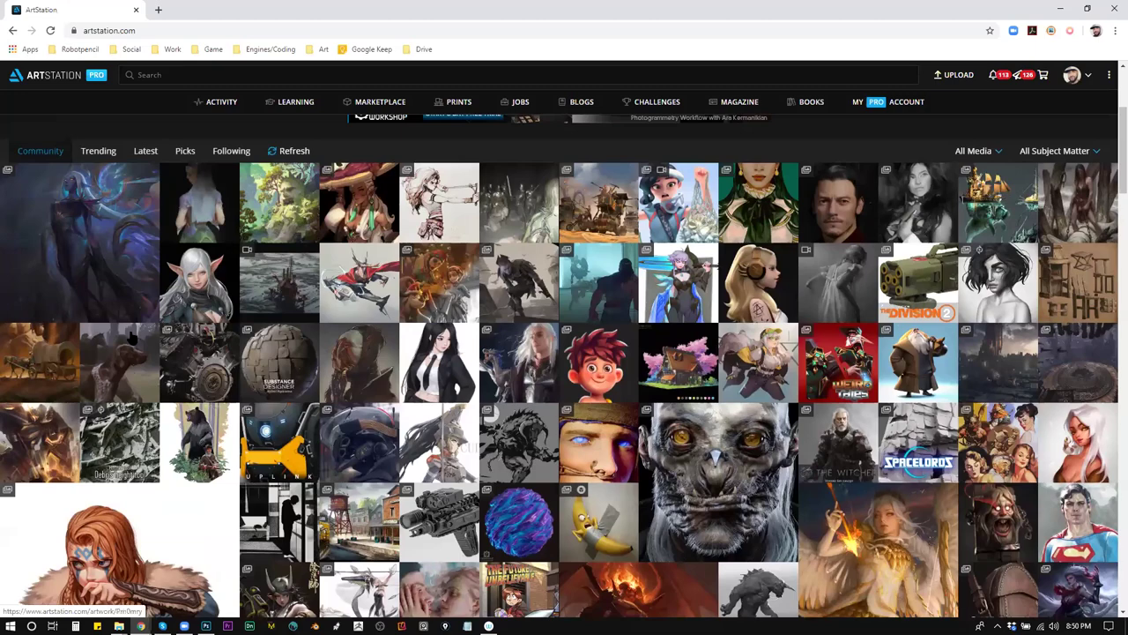
Open the DFV V8 engine artwork from the community feed and view its artist's portfolio
{"action": "left_click", "coordinate": [173, 364]}
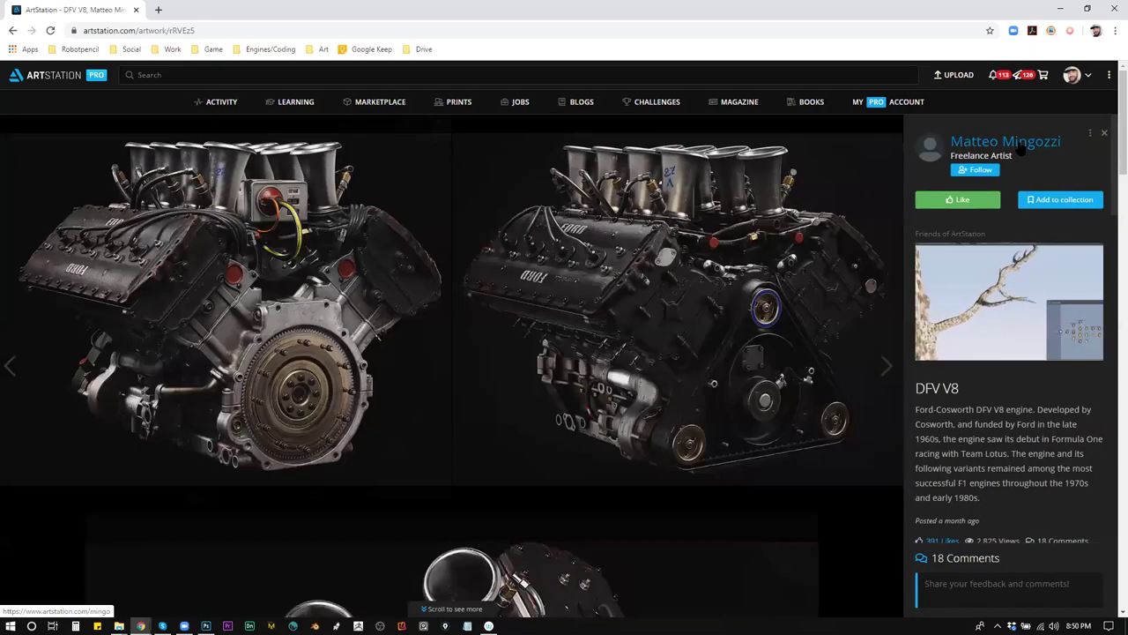
{"action": "left_click", "coordinate": [1020, 146]}
{"action": "scroll", "coordinate": [820, 256], "scroll_direction": "down", "scroll_amount": 2}
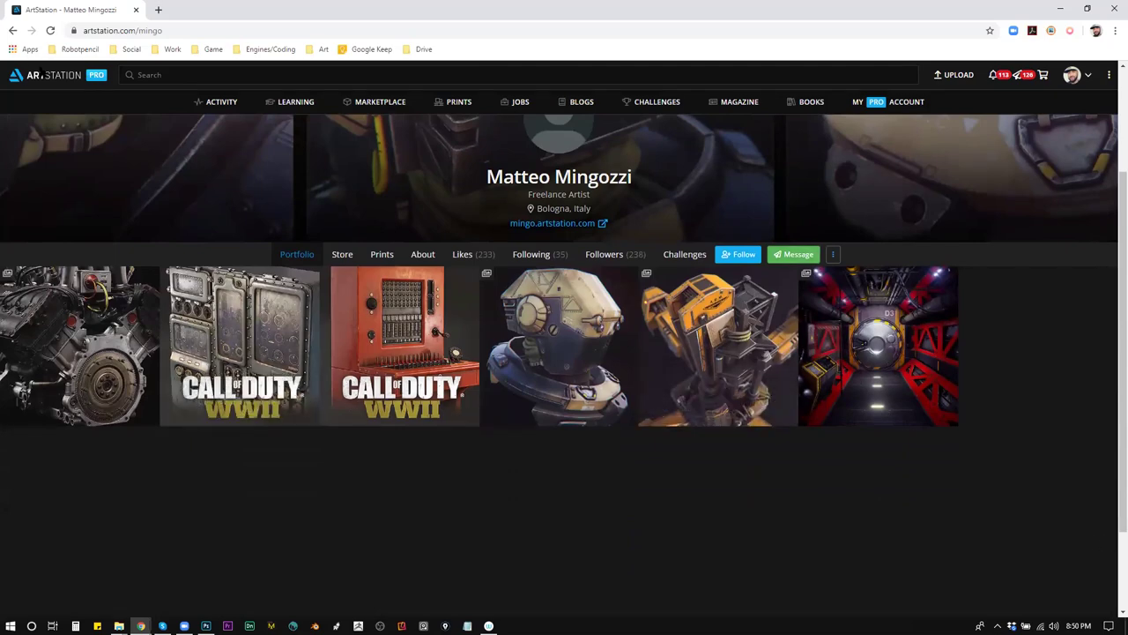
Return to the home page, open the account's own profile and show its liked artworks
{"action": "left_click", "coordinate": [43, 78]}
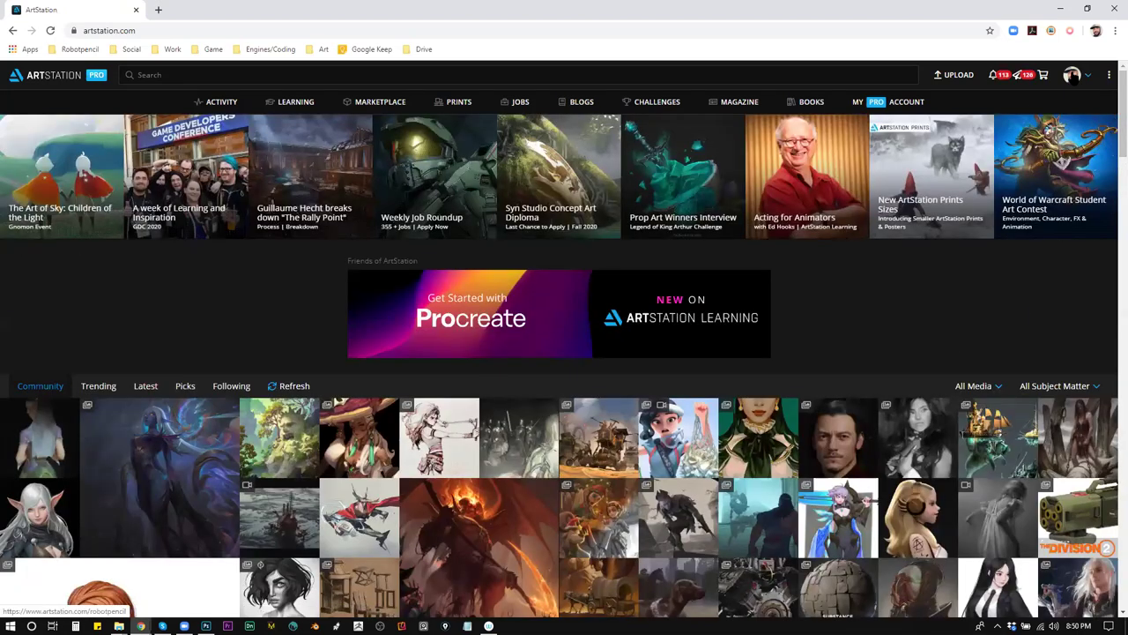
{"action": "left_click", "coordinate": [1072, 76]}
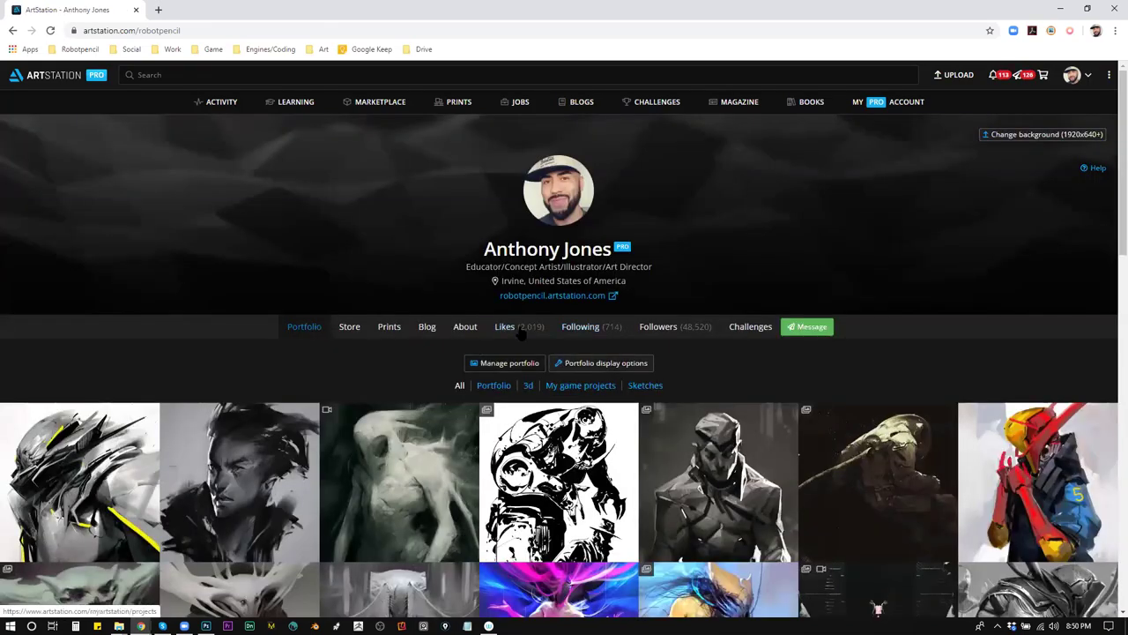
{"action": "left_click", "coordinate": [505, 326]}
Look through the range of subjects, styles and rendering in the profile's liked artworks
{"action": "scroll", "coordinate": [783, 438], "scroll_direction": "down", "scroll_amount": 2}
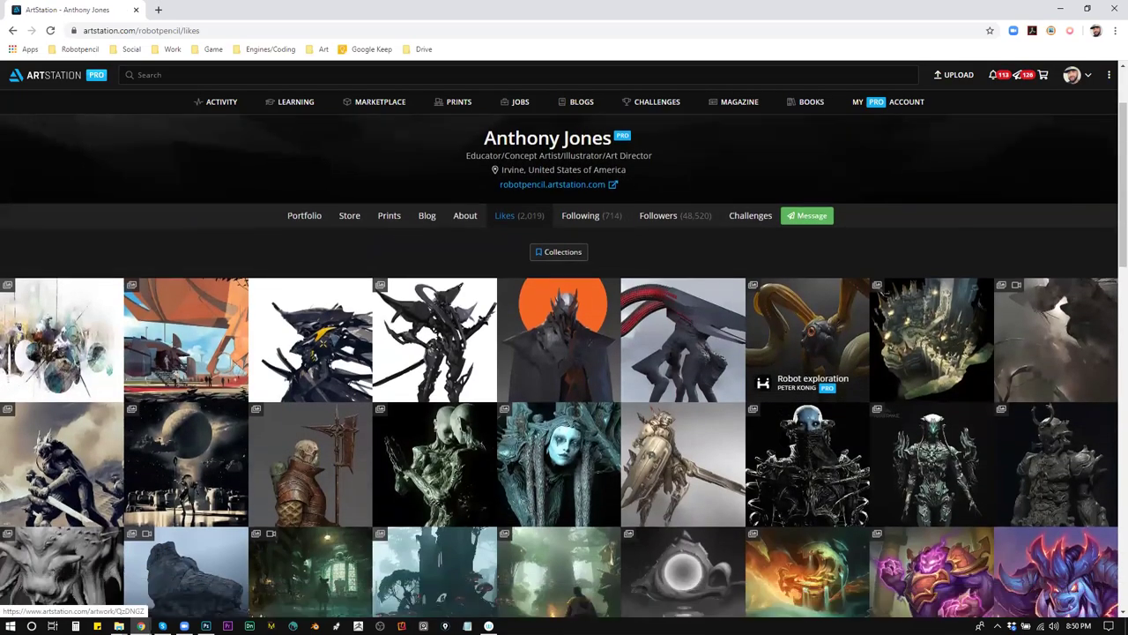
{"action": "scroll", "coordinate": [783, 438], "scroll_direction": "down", "scroll_amount": 3}
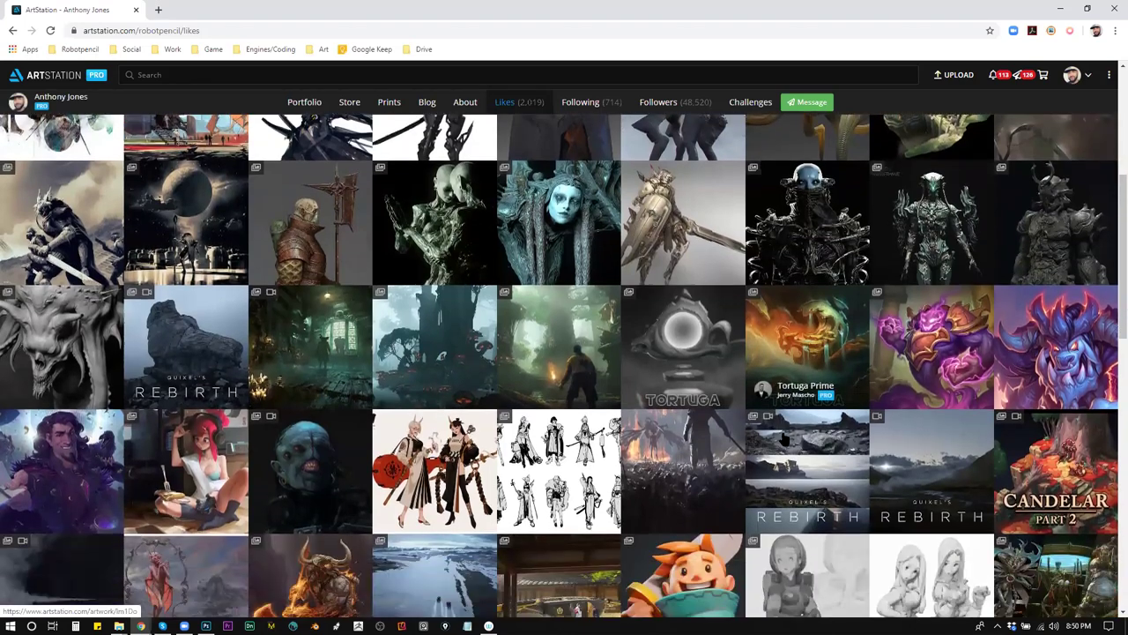
{"action": "scroll", "coordinate": [784, 438], "scroll_direction": "down", "scroll_amount": 3}
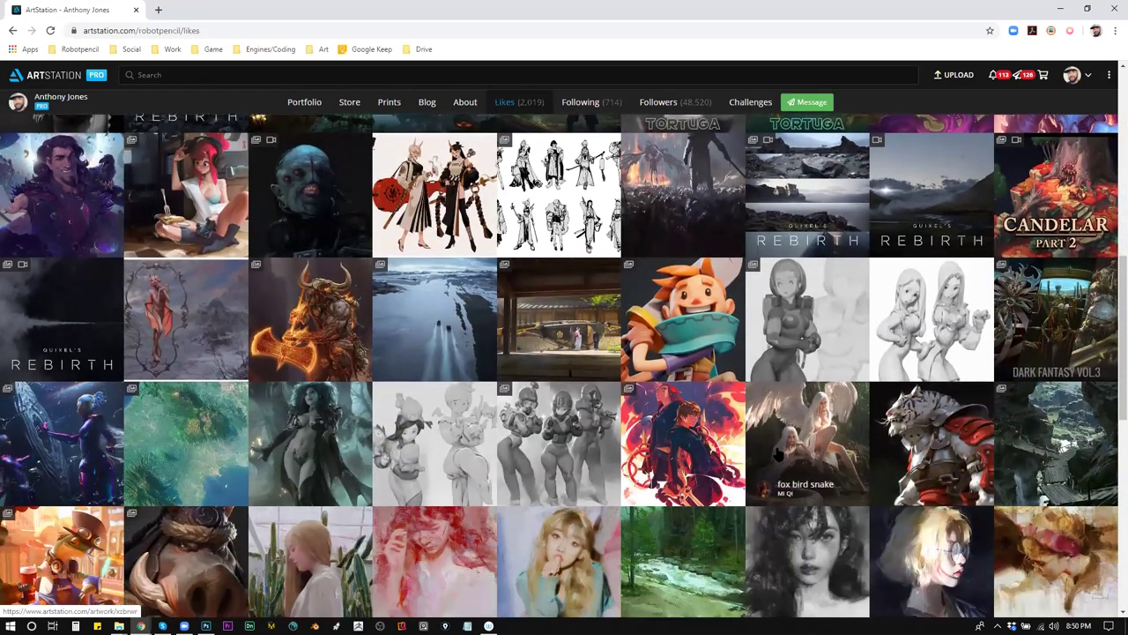
{"action": "scroll", "coordinate": [777, 453], "scroll_direction": "down", "scroll_amount": 1}
{"action": "scroll", "coordinate": [777, 453], "scroll_direction": "down", "scroll_amount": 2}
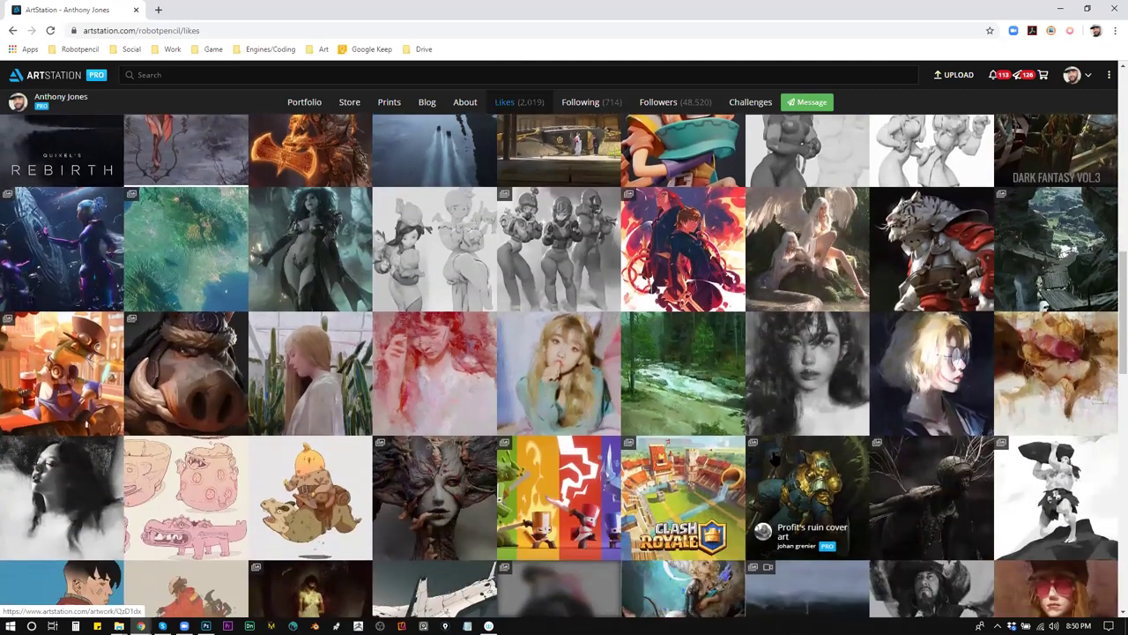
{"action": "scroll", "coordinate": [777, 453], "scroll_direction": "down", "scroll_amount": 1}
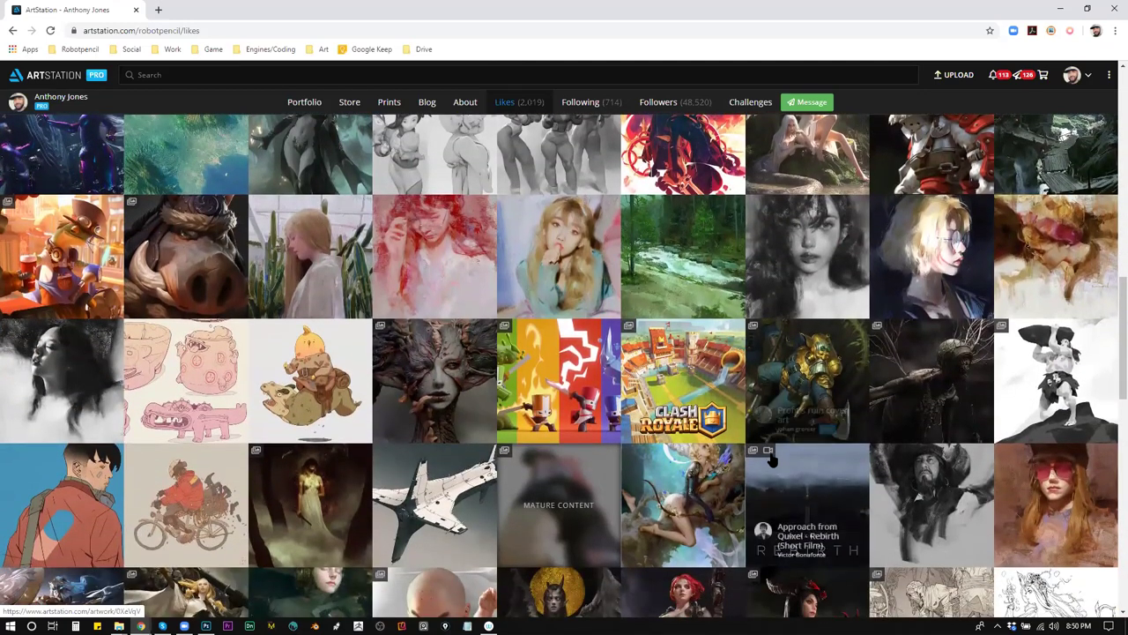
{"action": "scroll", "coordinate": [778, 453], "scroll_direction": "down", "scroll_amount": 2}
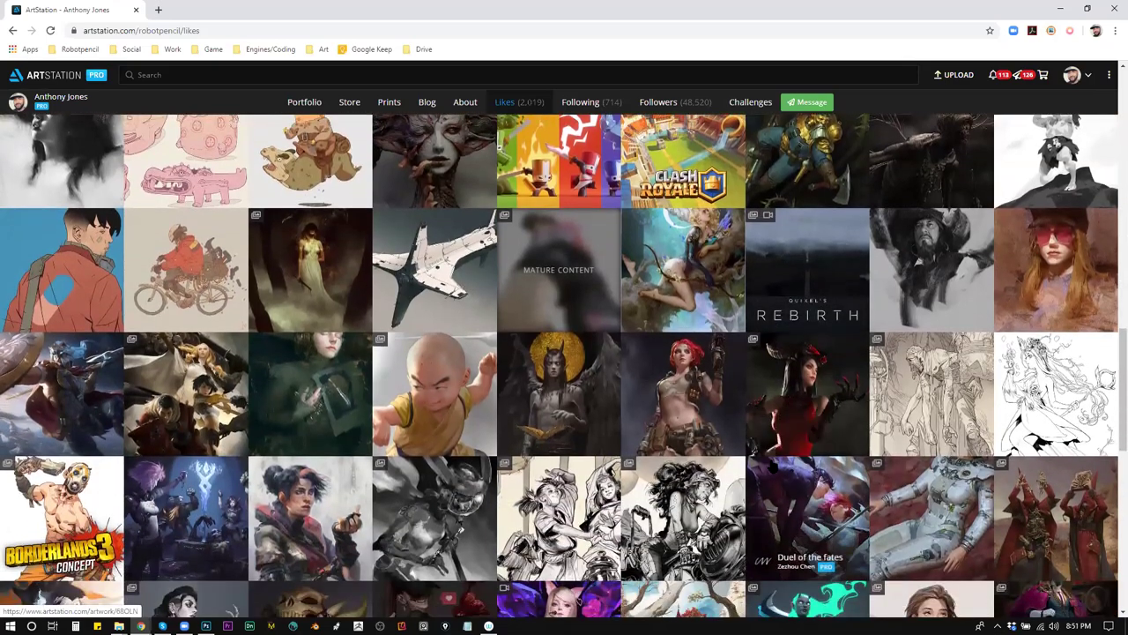
{"action": "scroll", "coordinate": [777, 475], "scroll_direction": "up", "scroll_amount": 1}
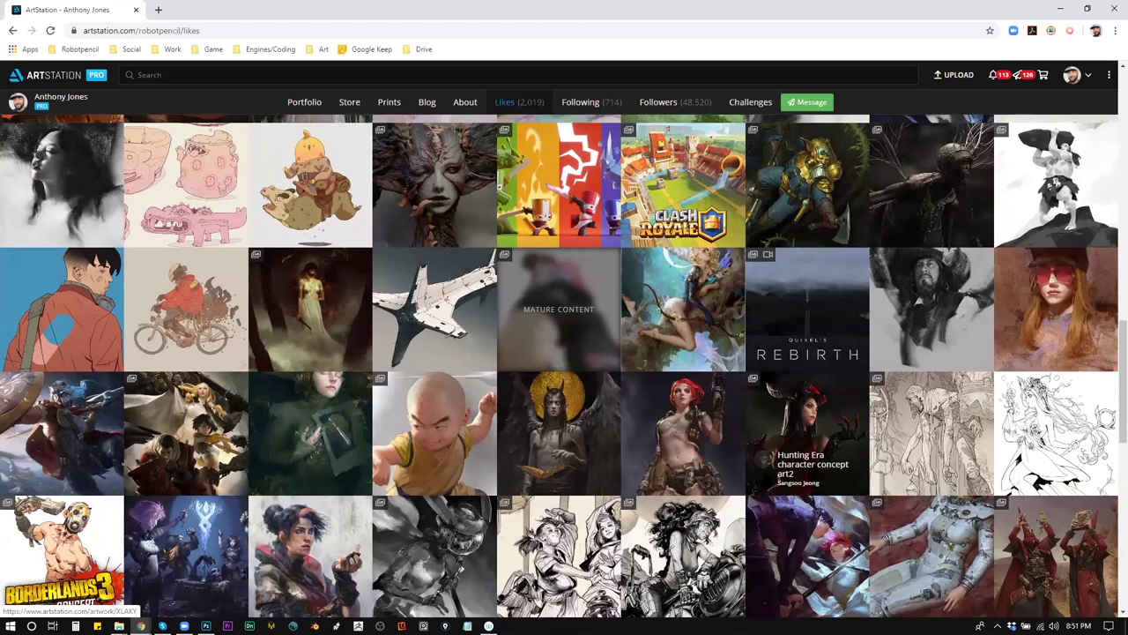
{"action": "scroll", "coordinate": [756, 486], "scroll_direction": "down", "scroll_amount": 3}
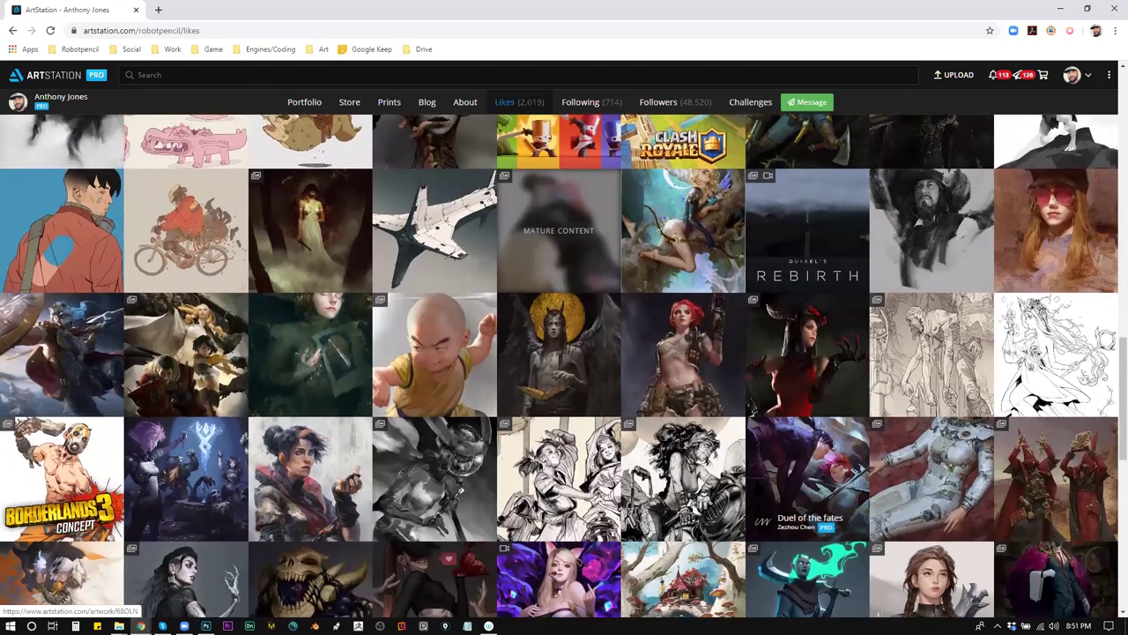
Examine the older liked artworks for variety of subject, medium, style, lighting and value treatment
{"action": "scroll", "coordinate": [750, 492], "scroll_direction": "down", "scroll_amount": 3}
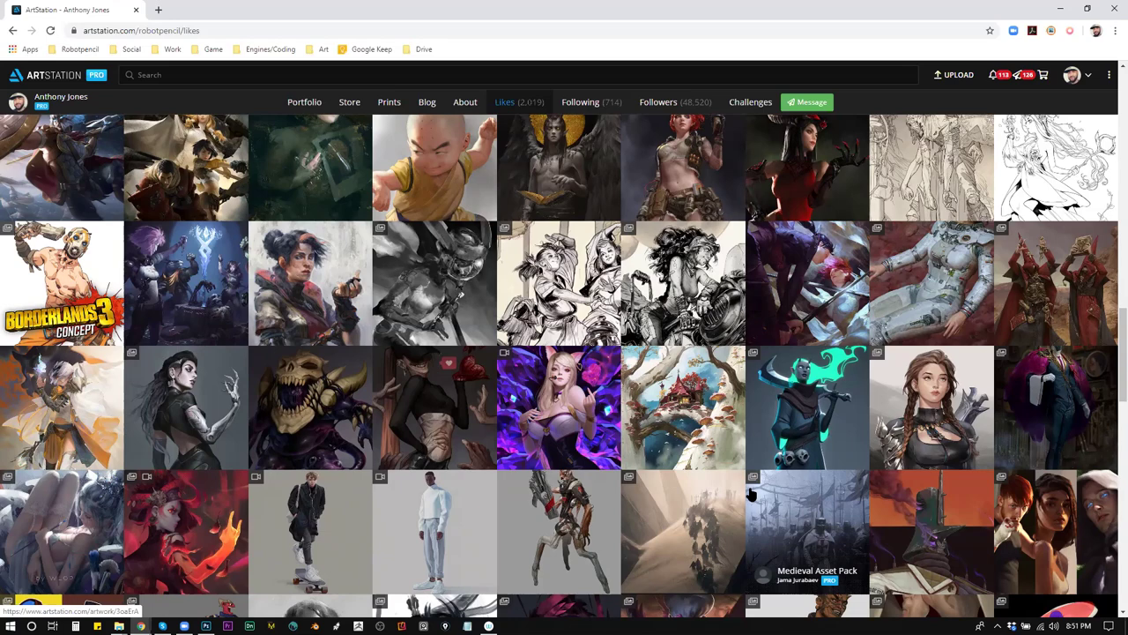
{"action": "scroll", "coordinate": [771, 487], "scroll_direction": "down", "scroll_amount": 3}
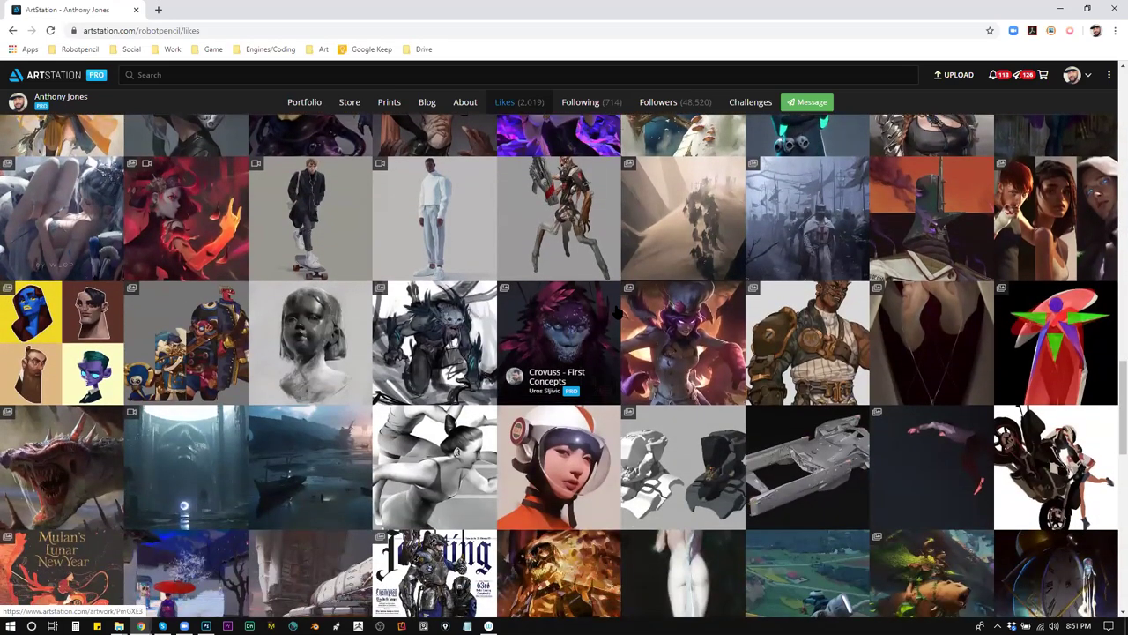
{"action": "scroll", "coordinate": [616, 311], "scroll_direction": "down", "scroll_amount": 3}
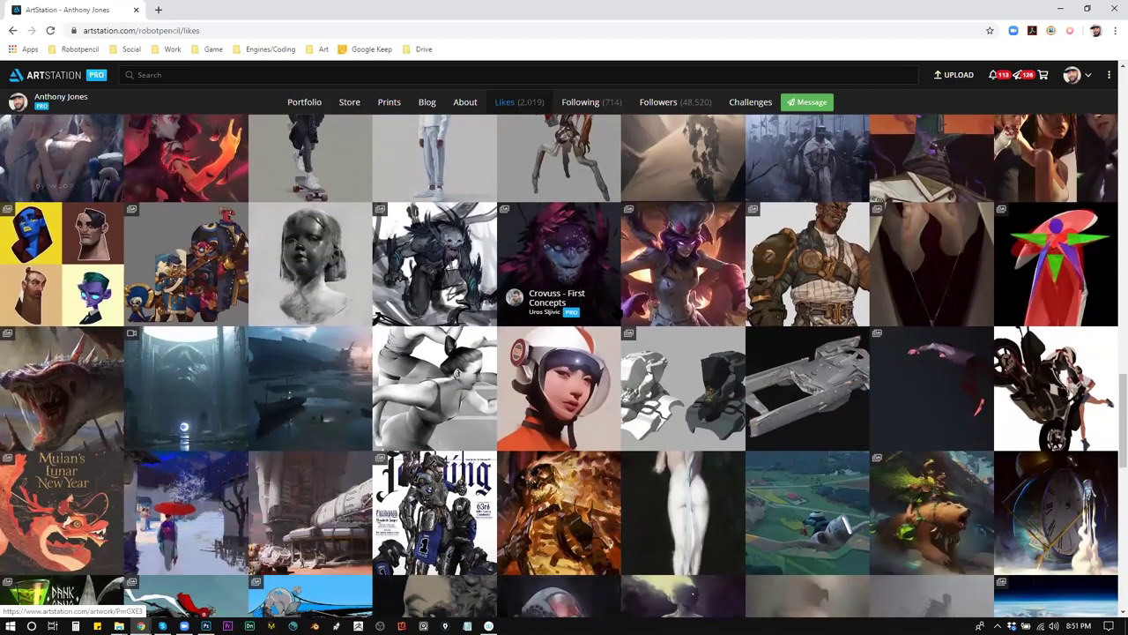
{"action": "scroll", "coordinate": [617, 312], "scroll_direction": "down", "scroll_amount": 1}
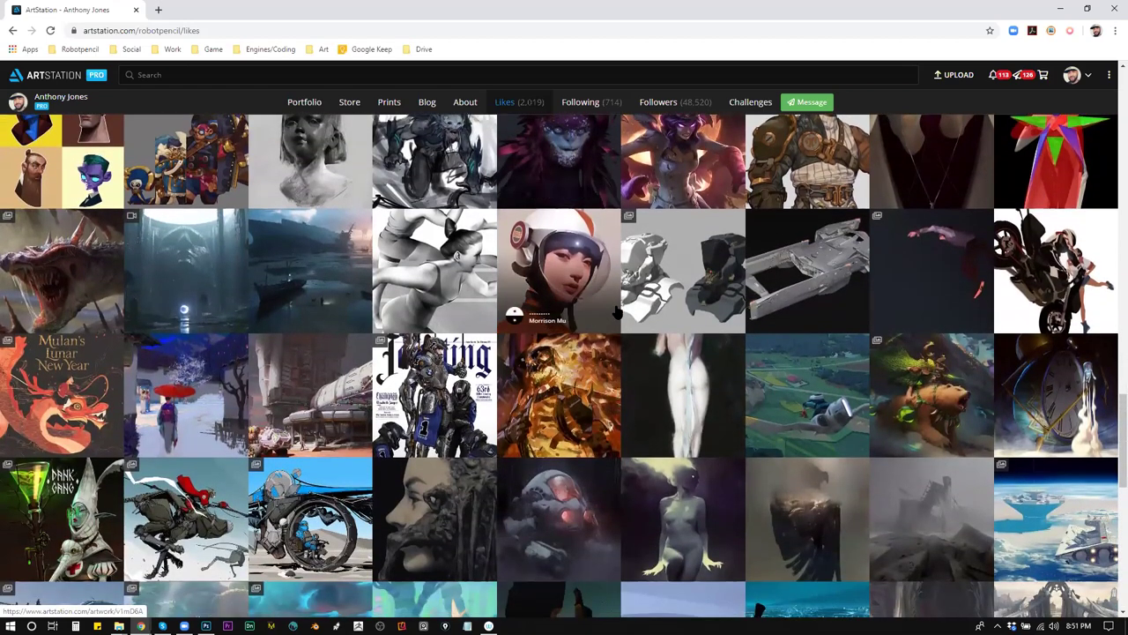
{"action": "scroll", "coordinate": [617, 312], "scroll_direction": "down", "scroll_amount": 1}
{"action": "scroll", "coordinate": [617, 312], "scroll_direction": "down", "scroll_amount": 1}
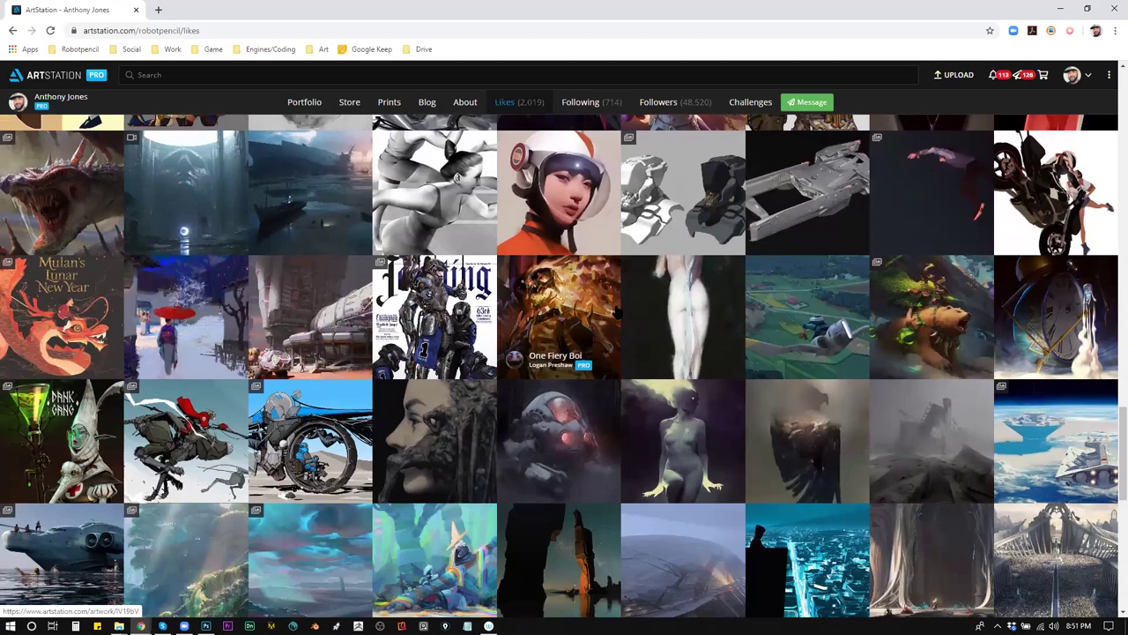
{"action": "scroll", "coordinate": [619, 312], "scroll_direction": "down", "scroll_amount": 1}
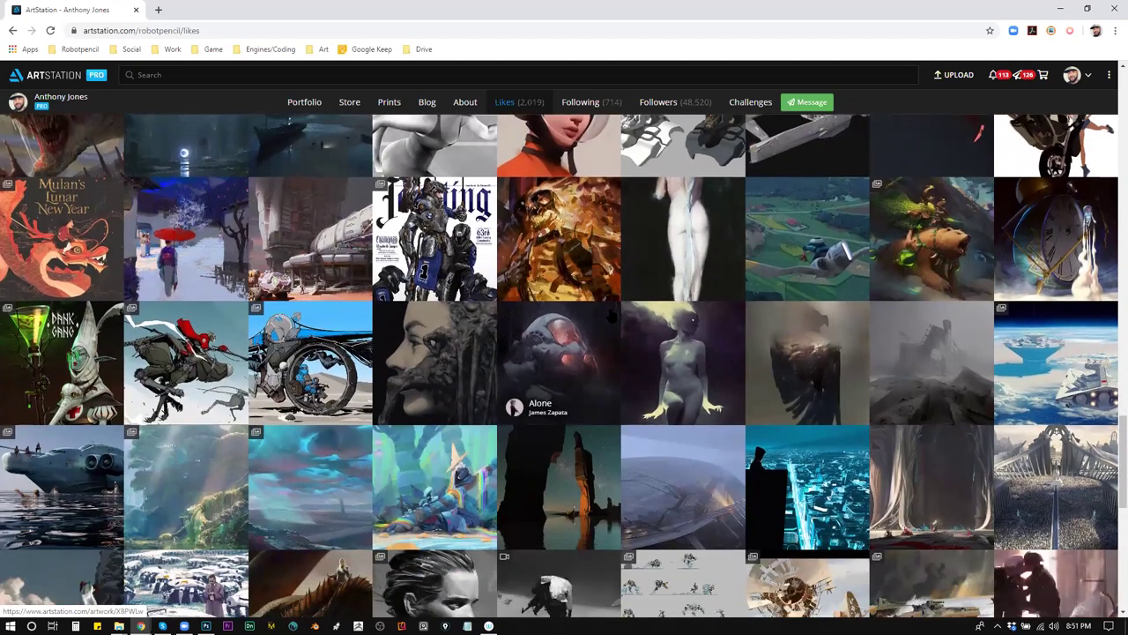
{"action": "scroll", "coordinate": [616, 314], "scroll_direction": "down", "scroll_amount": 2}
{"action": "scroll", "coordinate": [610, 316], "scroll_direction": "down", "scroll_amount": 2}
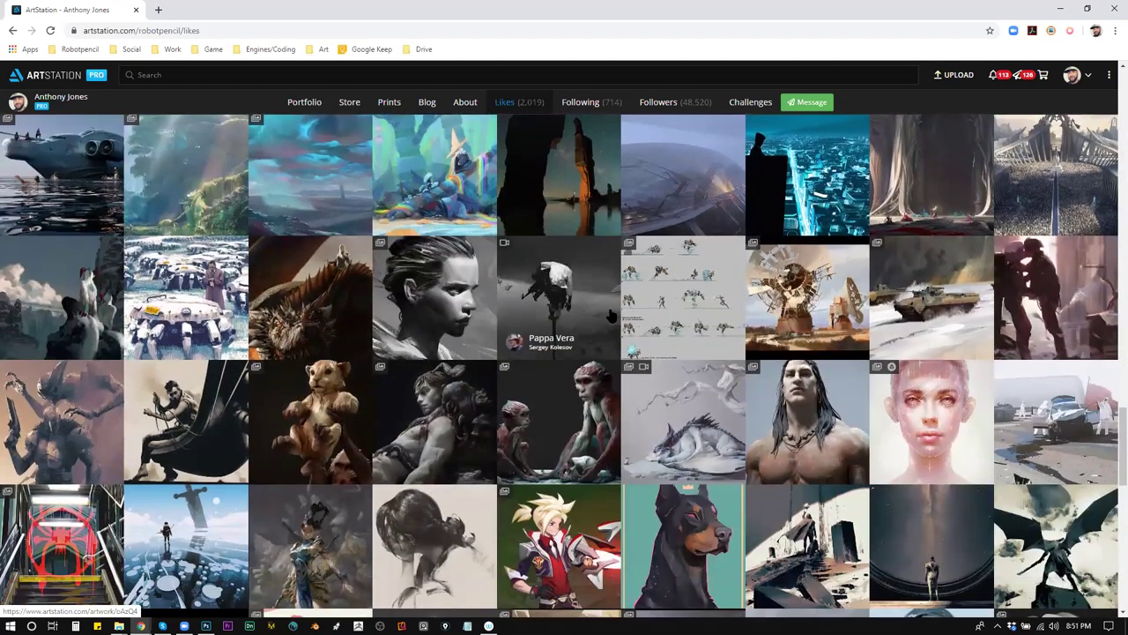
{"action": "scroll", "coordinate": [611, 314], "scroll_direction": "down", "scroll_amount": 1}
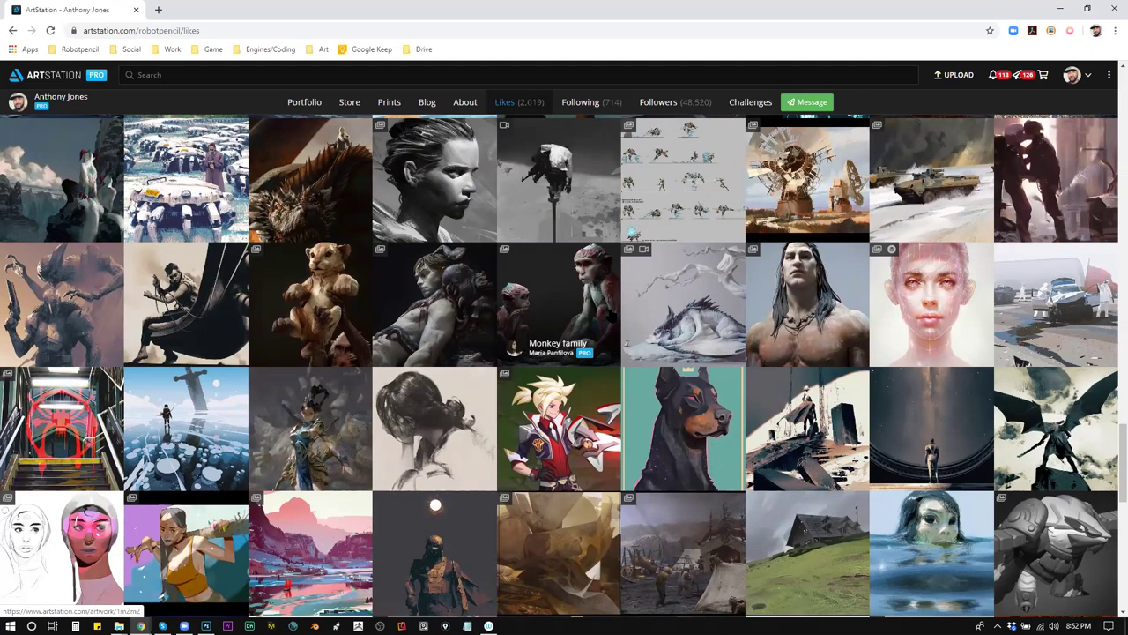
{"action": "scroll", "coordinate": [630, 366], "scroll_direction": "down", "scroll_amount": 1}
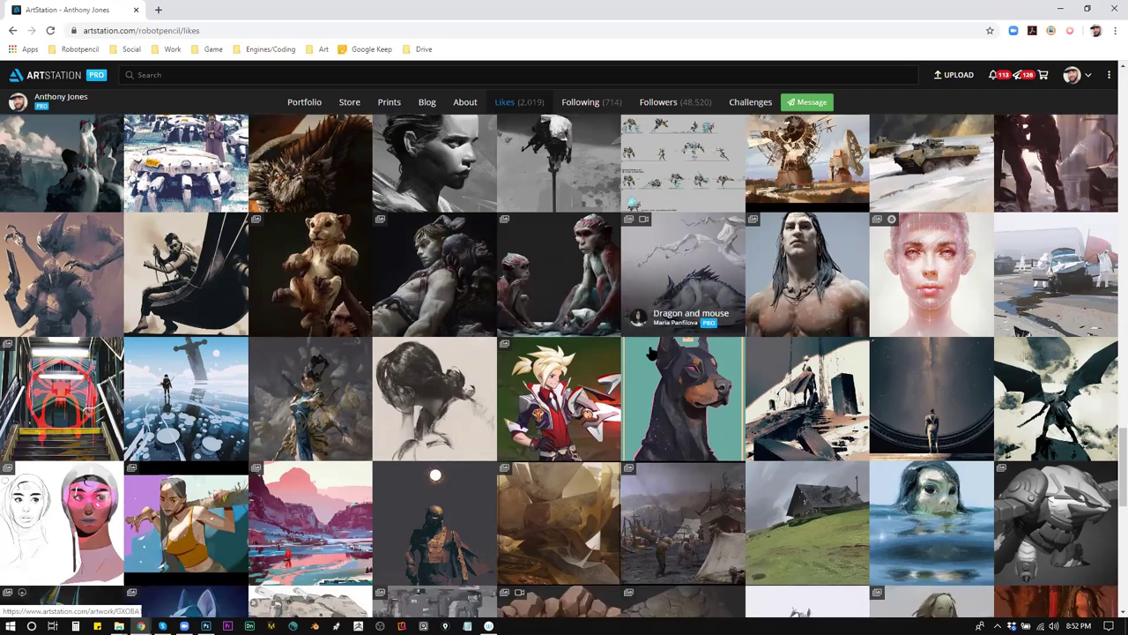
{"action": "scroll", "coordinate": [630, 366], "scroll_direction": "down", "scroll_amount": 3}
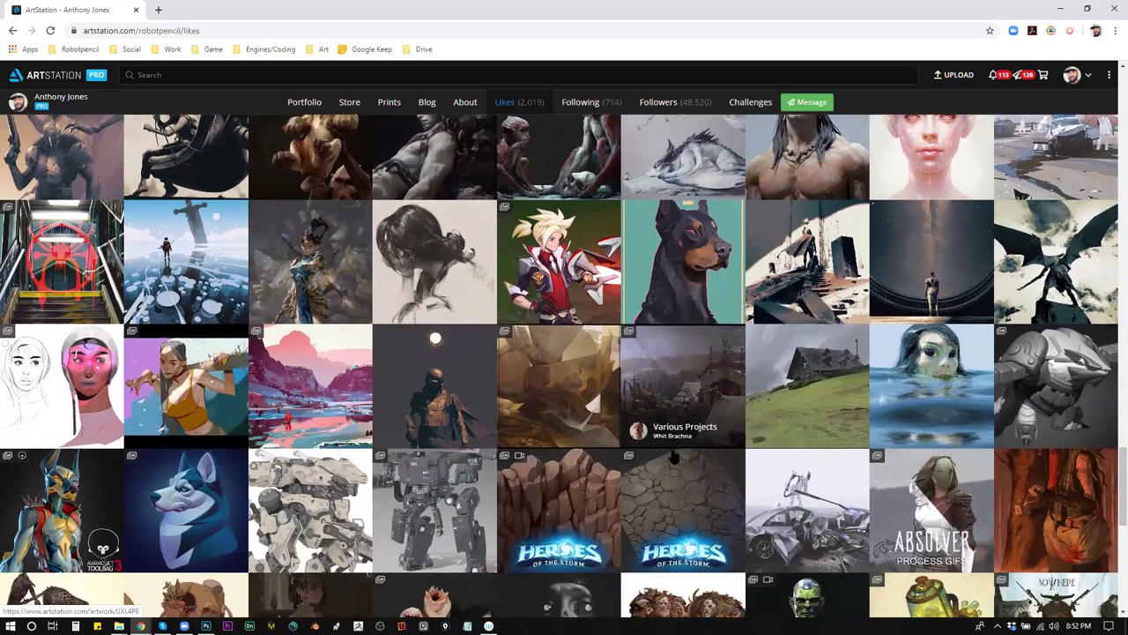
{"action": "scroll", "coordinate": [677, 457], "scroll_direction": "down", "scroll_amount": 3}
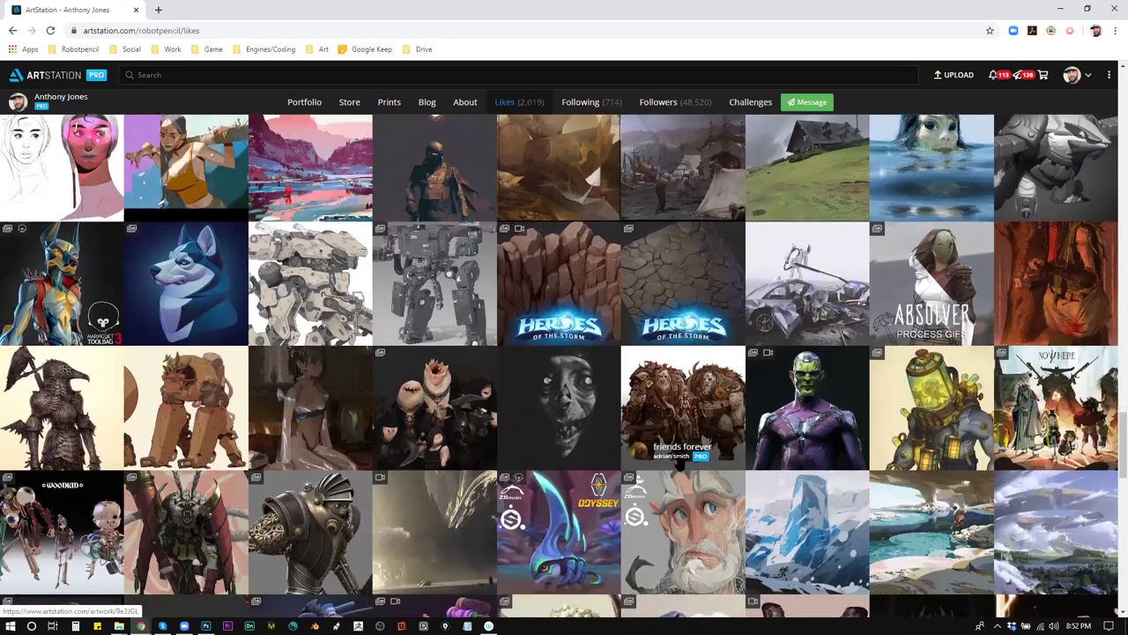
{"action": "scroll", "coordinate": [679, 465], "scroll_direction": "down", "scroll_amount": 2}
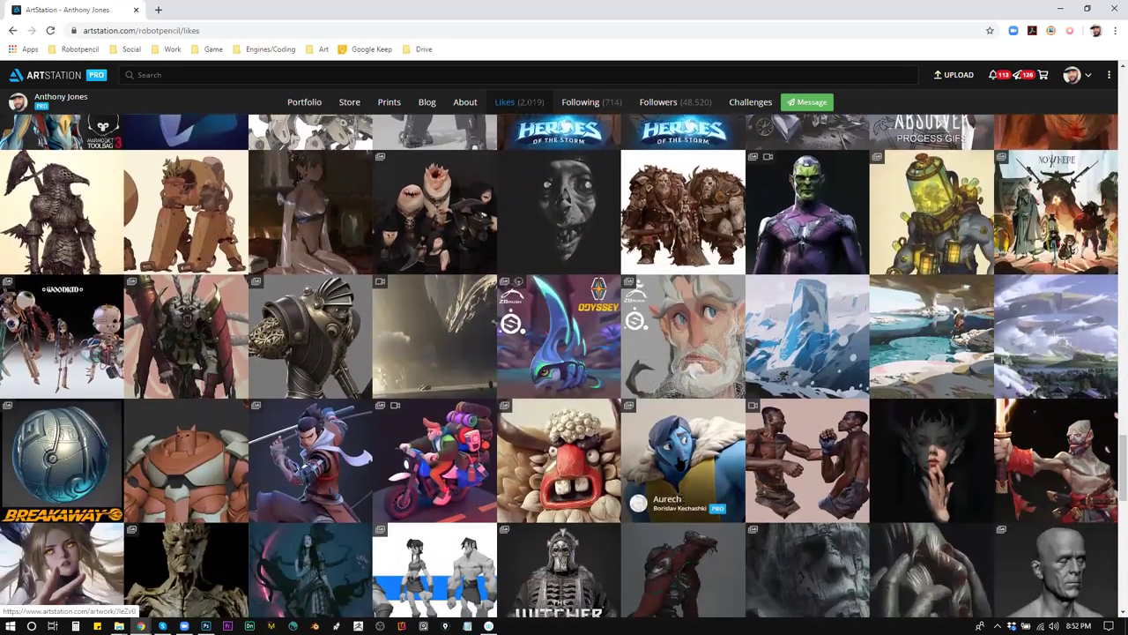
Go back to the Monkey family artwork among the likes, open it and view its artist's portfolio
{"action": "scroll", "coordinate": [679, 465], "scroll_direction": "up", "scroll_amount": 5}
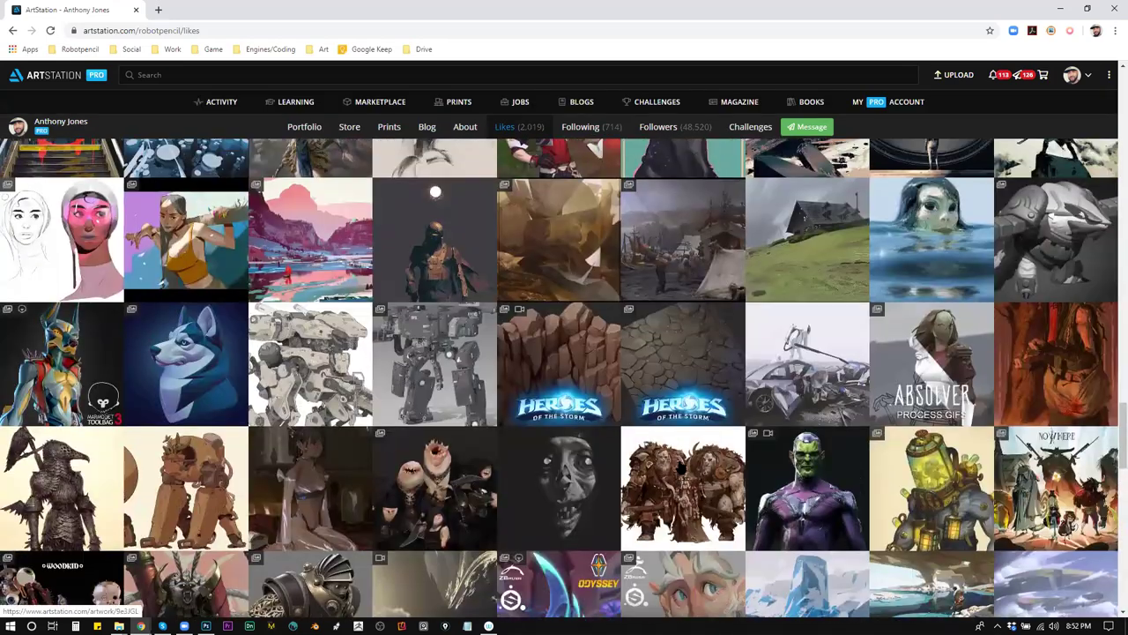
{"action": "scroll", "coordinate": [680, 464], "scroll_direction": "up", "scroll_amount": 2}
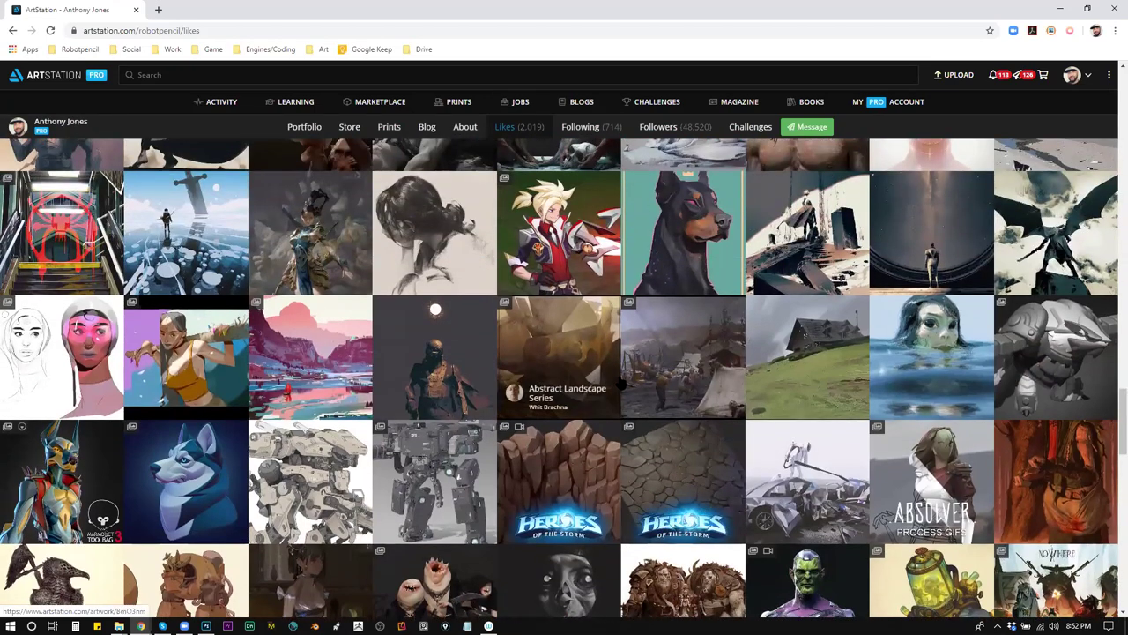
{"action": "scroll", "coordinate": [620, 382], "scroll_direction": "up", "scroll_amount": 1}
{"action": "scroll", "coordinate": [621, 382], "scroll_direction": "up", "scroll_amount": 1}
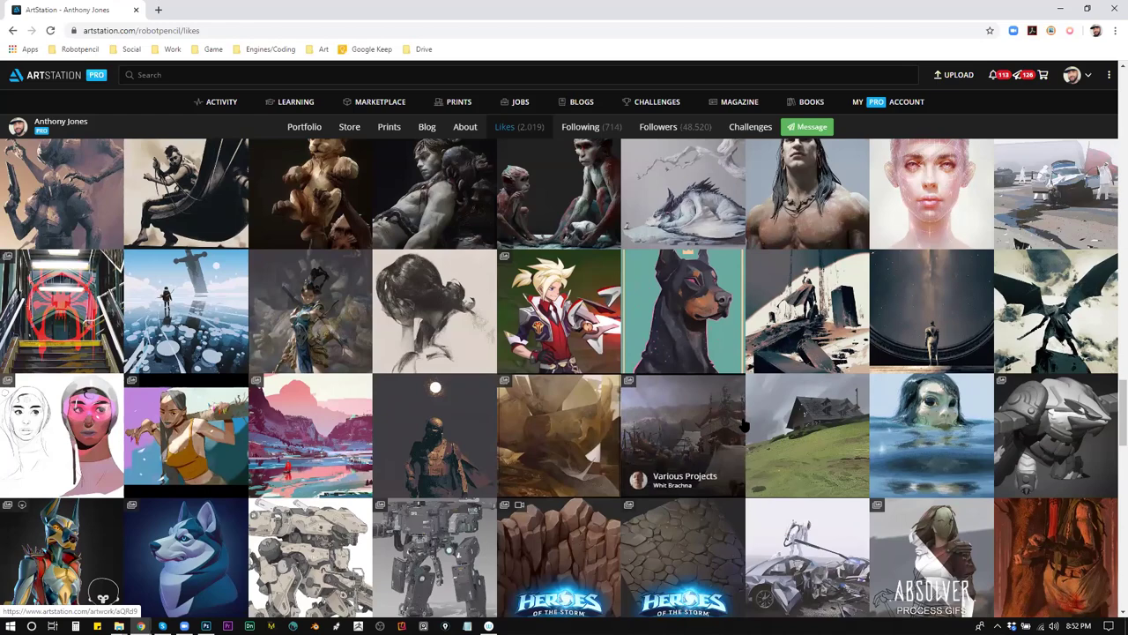
{"action": "scroll", "coordinate": [743, 431], "scroll_direction": "up", "scroll_amount": 1}
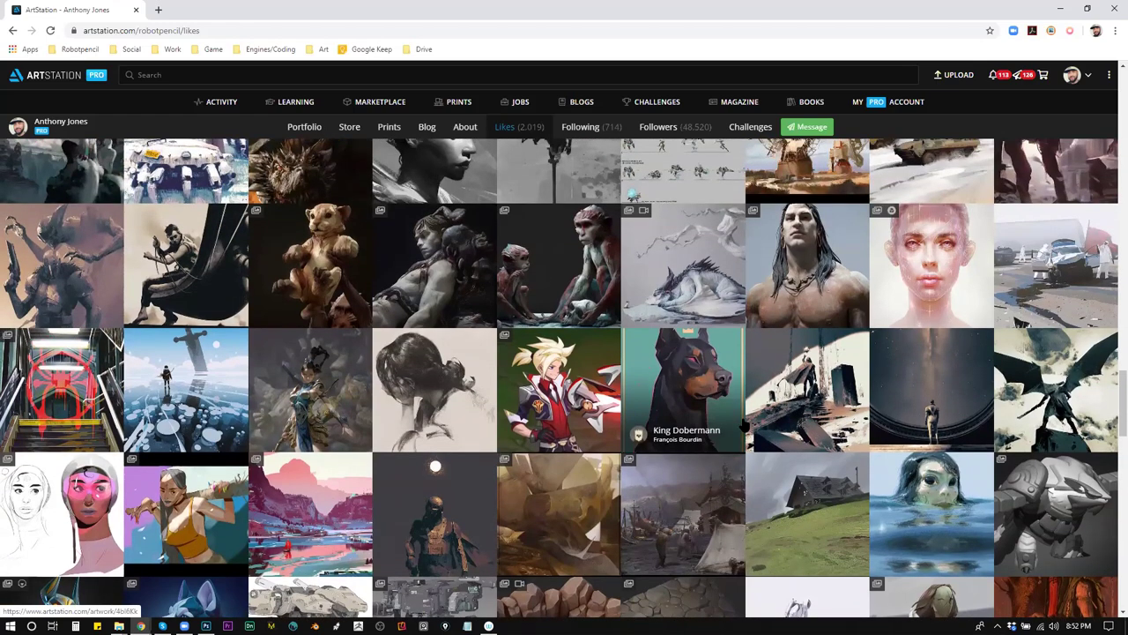
{"action": "scroll", "coordinate": [745, 426], "scroll_direction": "up", "scroll_amount": 1}
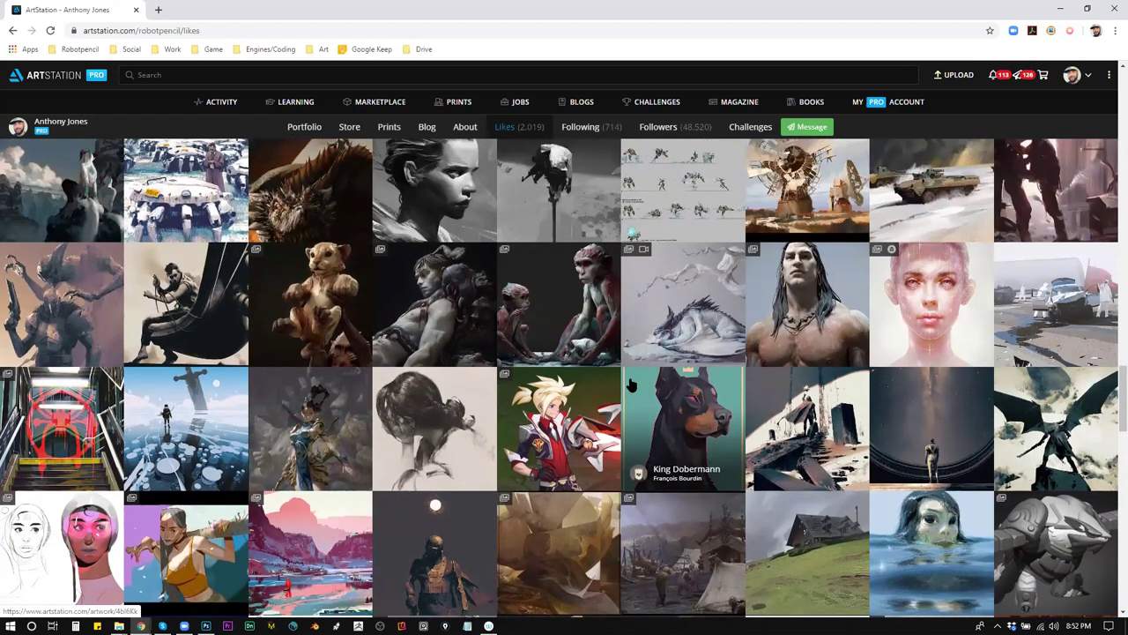
{"action": "left_click", "coordinate": [576, 298]}
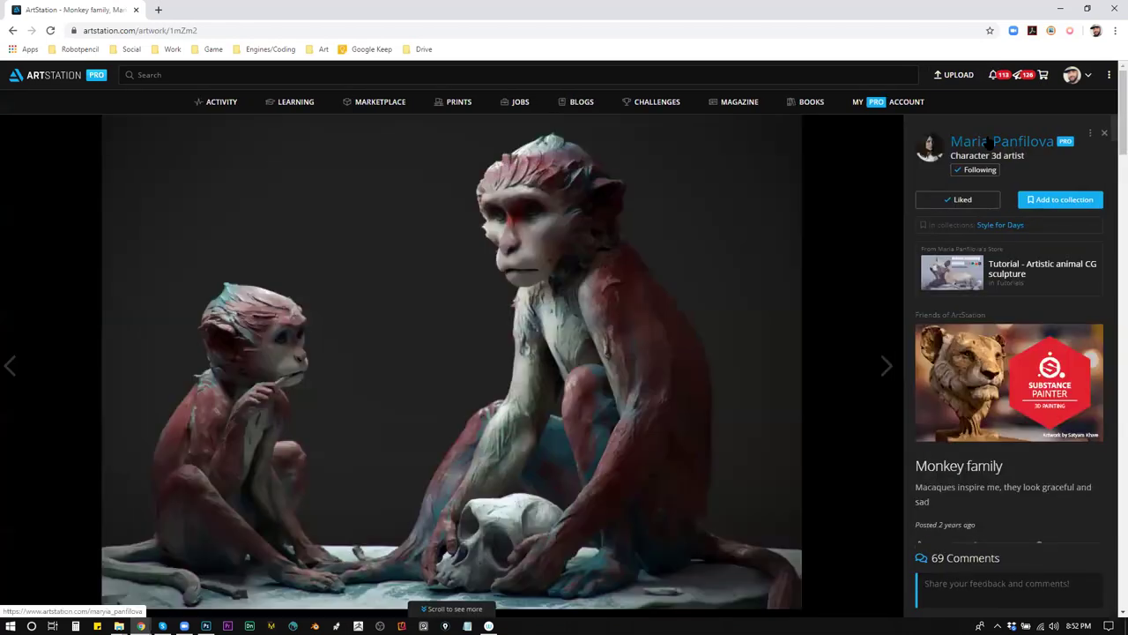
{"action": "left_click", "coordinate": [989, 144]}
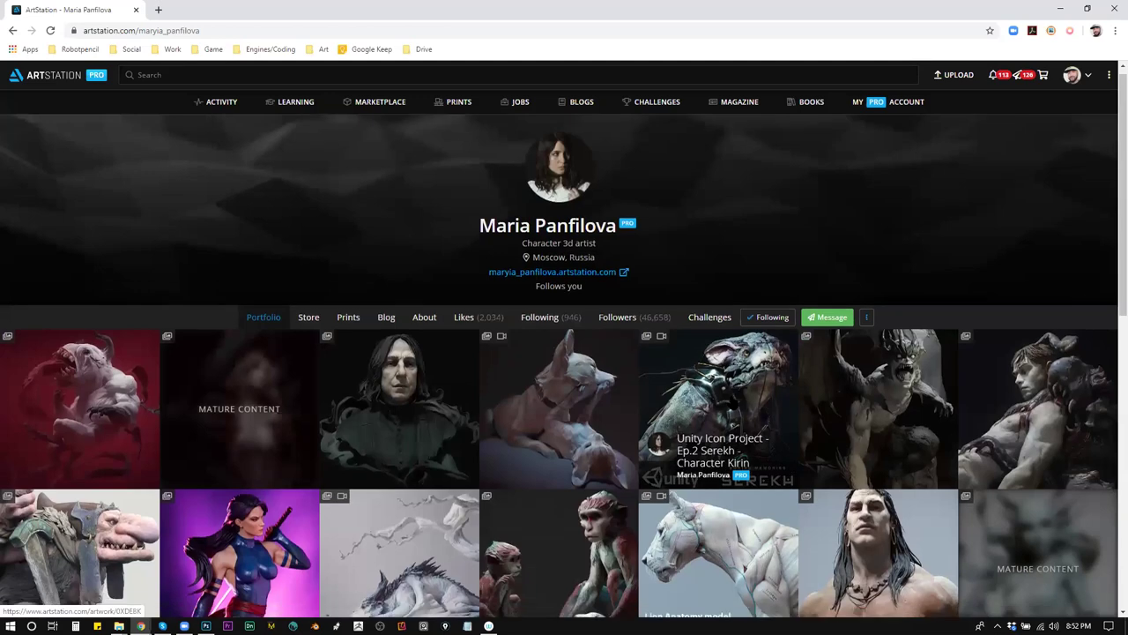
Look over the 3D character artist's portfolio, comparing the sculpted creatures, animals and characters for a consistent style
{"action": "scroll", "coordinate": [734, 398], "scroll_direction": "down", "scroll_amount": 1}
{"action": "scroll", "coordinate": [727, 405], "scroll_direction": "down", "scroll_amount": 1}
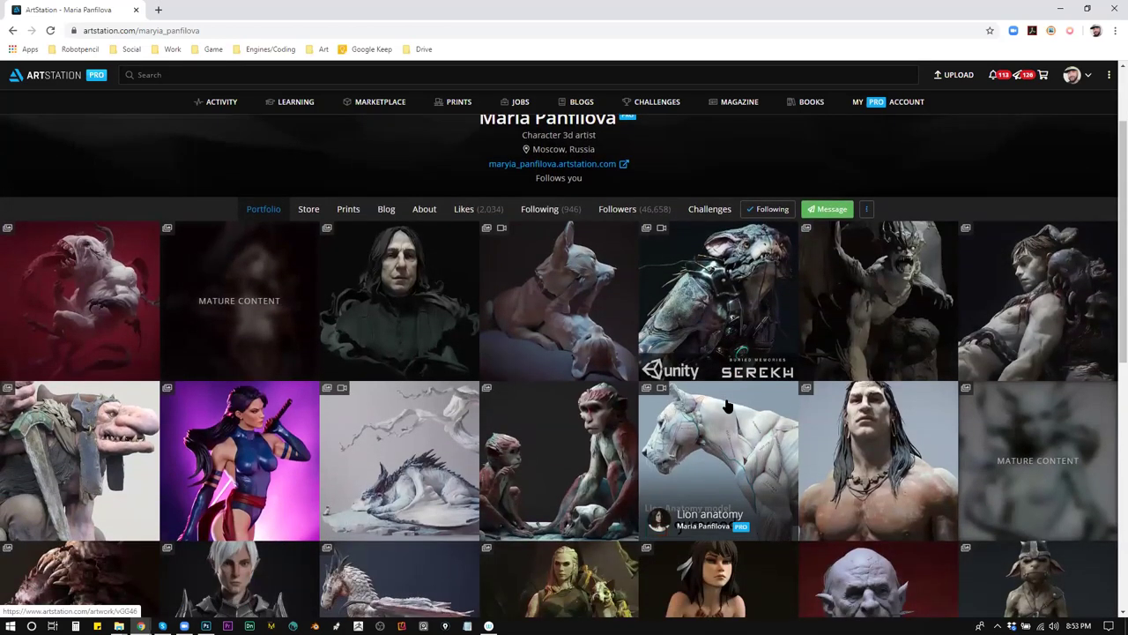
{"action": "scroll", "coordinate": [727, 405], "scroll_direction": "down", "scroll_amount": 4}
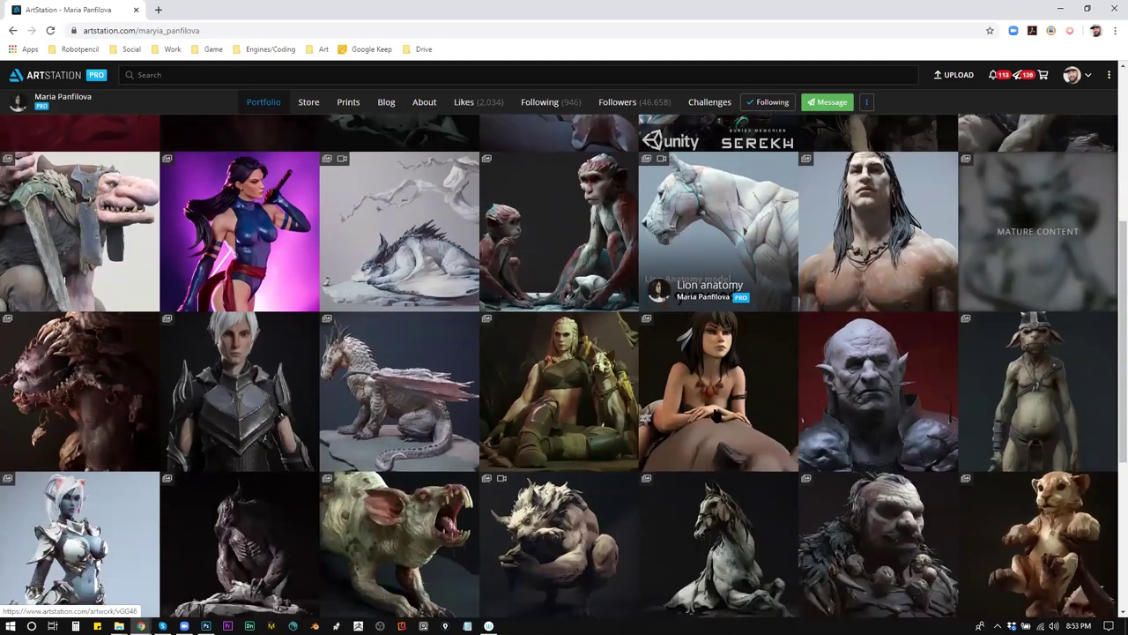
{"action": "scroll", "coordinate": [705, 421], "scroll_direction": "down", "scroll_amount": 3}
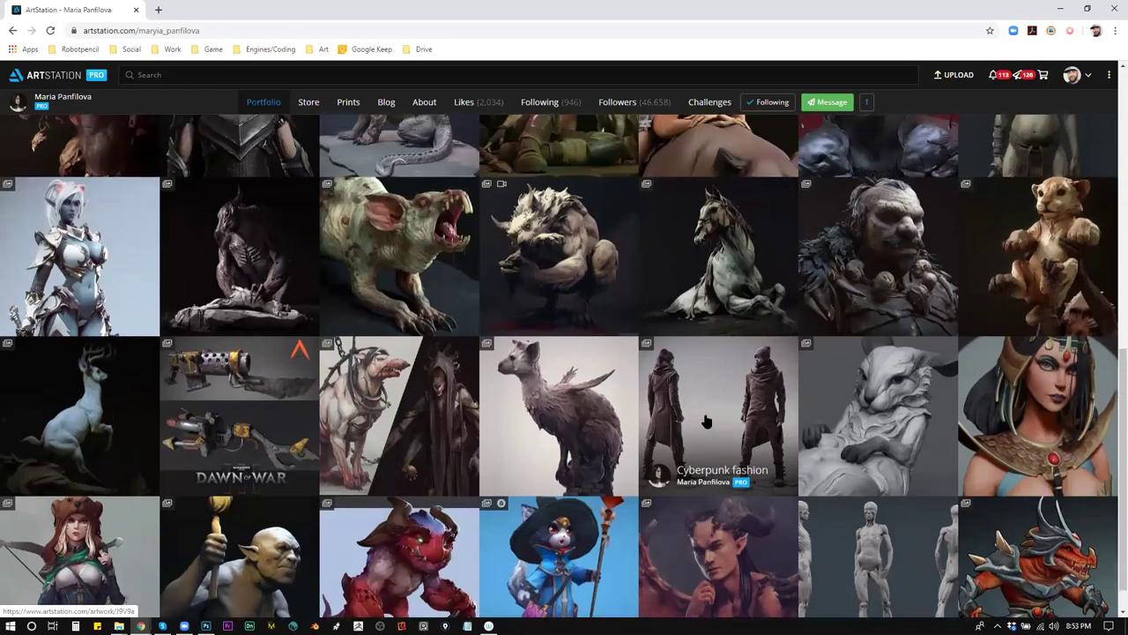
{"action": "scroll", "coordinate": [705, 421], "scroll_direction": "up", "scroll_amount": 3}
{"action": "scroll", "coordinate": [705, 422], "scroll_direction": "up", "scroll_amount": 1}
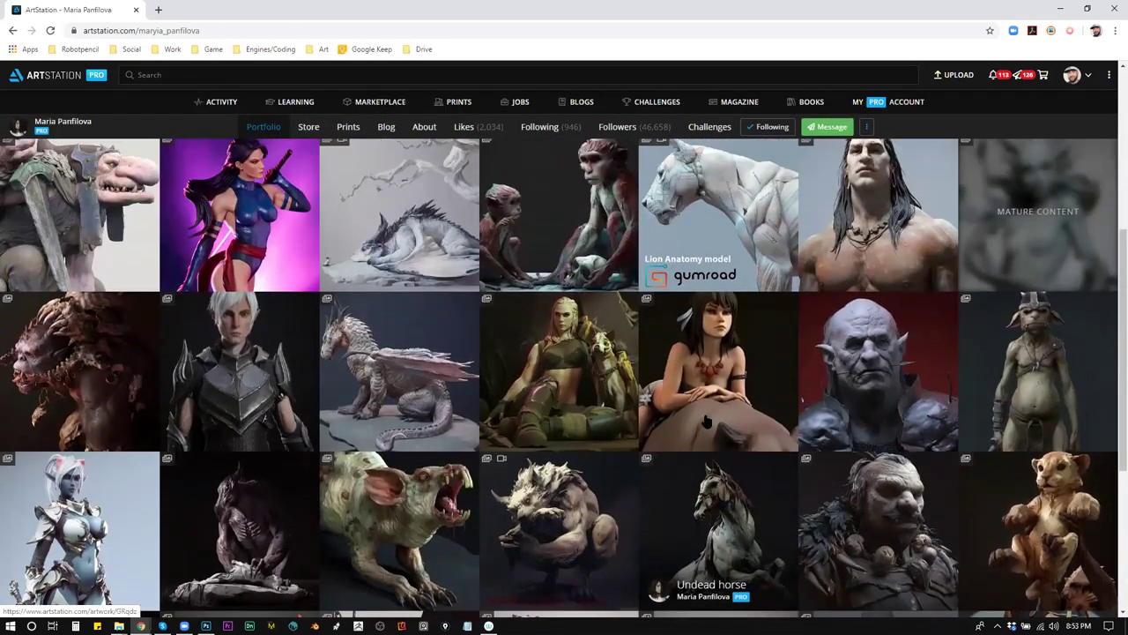
{"action": "scroll", "coordinate": [705, 422], "scroll_direction": "up", "scroll_amount": 1}
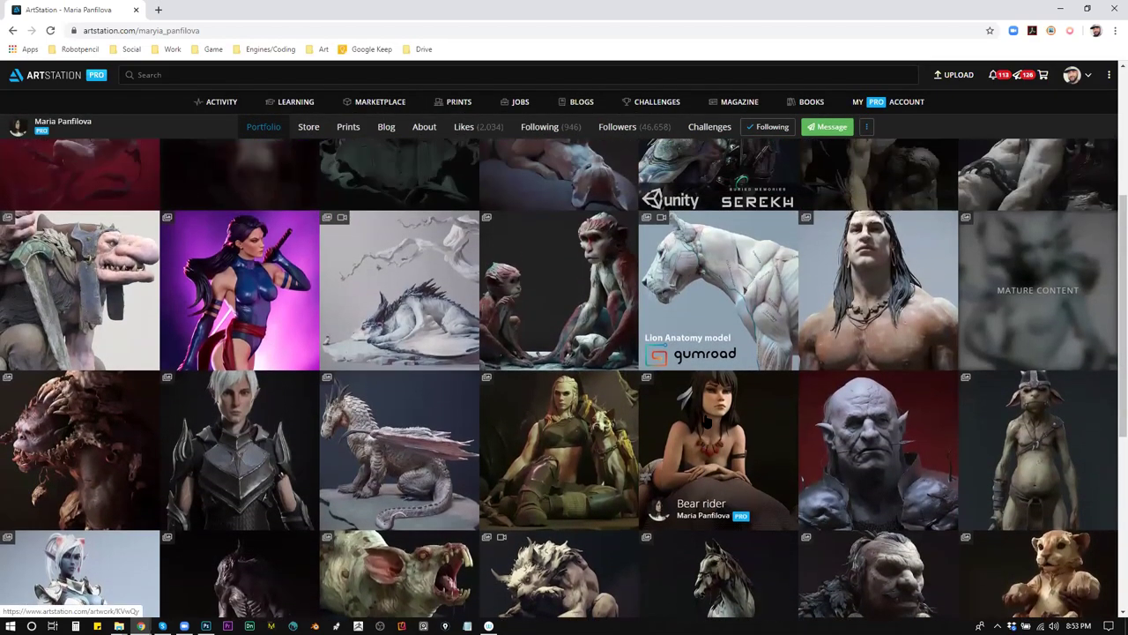
{"action": "scroll", "coordinate": [705, 421], "scroll_direction": "up", "scroll_amount": 3}
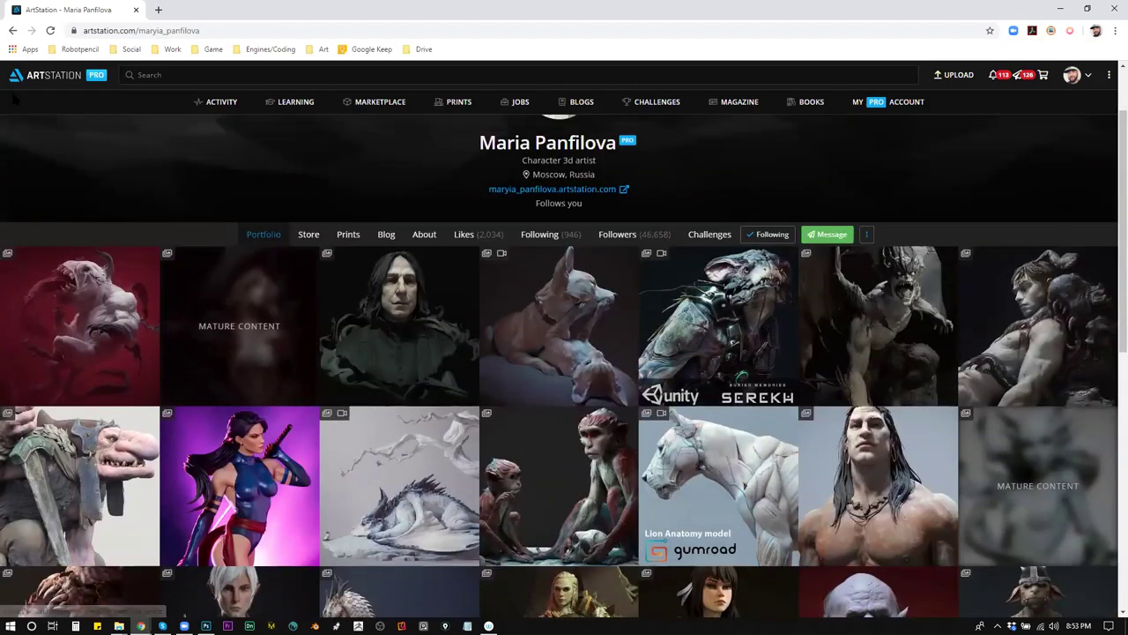
Open the Weird Tales - Supreme Elvish Court artwork from the home page's community grid and view its artist's portfolio
{"action": "left_click", "coordinate": [43, 75]}
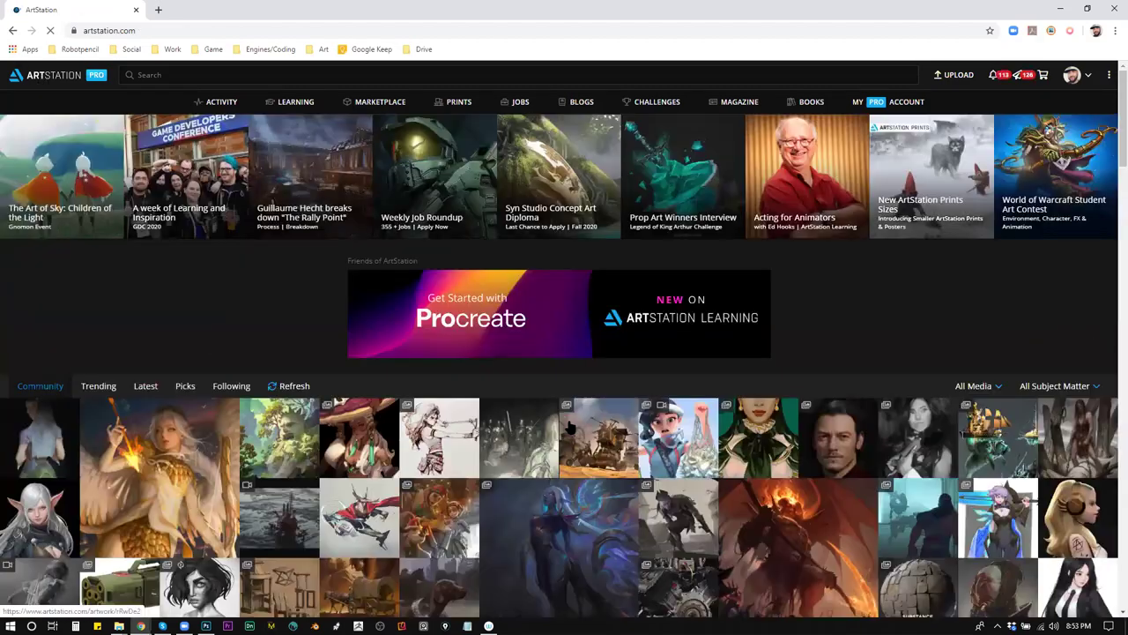
{"action": "scroll", "coordinate": [571, 427], "scroll_direction": "down", "scroll_amount": 3}
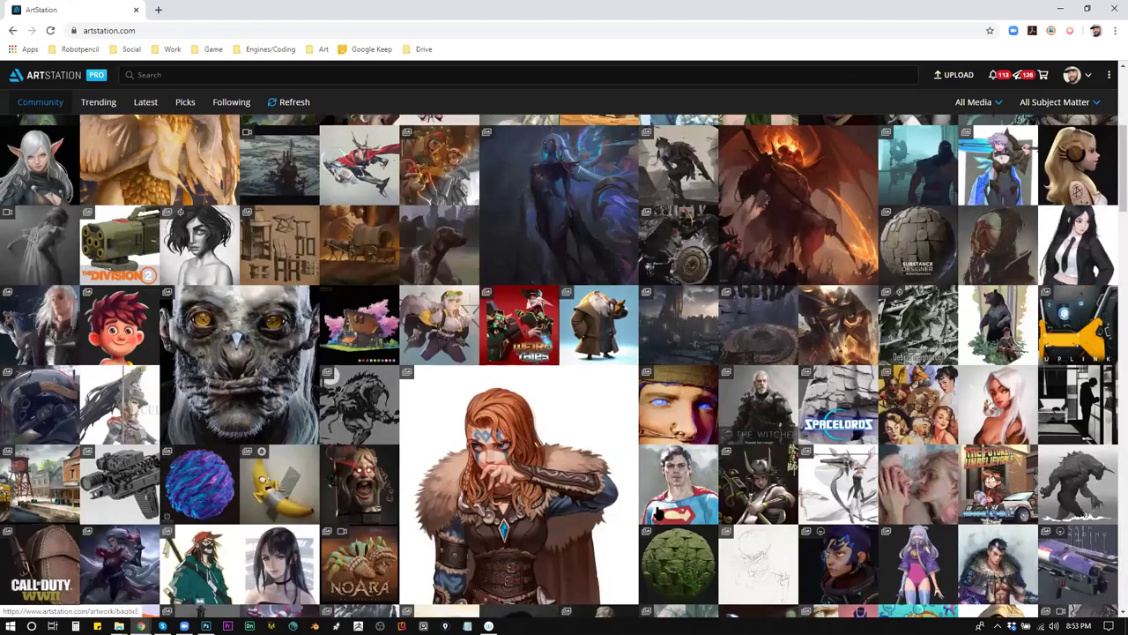
{"action": "scroll", "coordinate": [345, 441], "scroll_direction": "down", "scroll_amount": 1}
{"action": "left_click", "coordinate": [517, 207]}
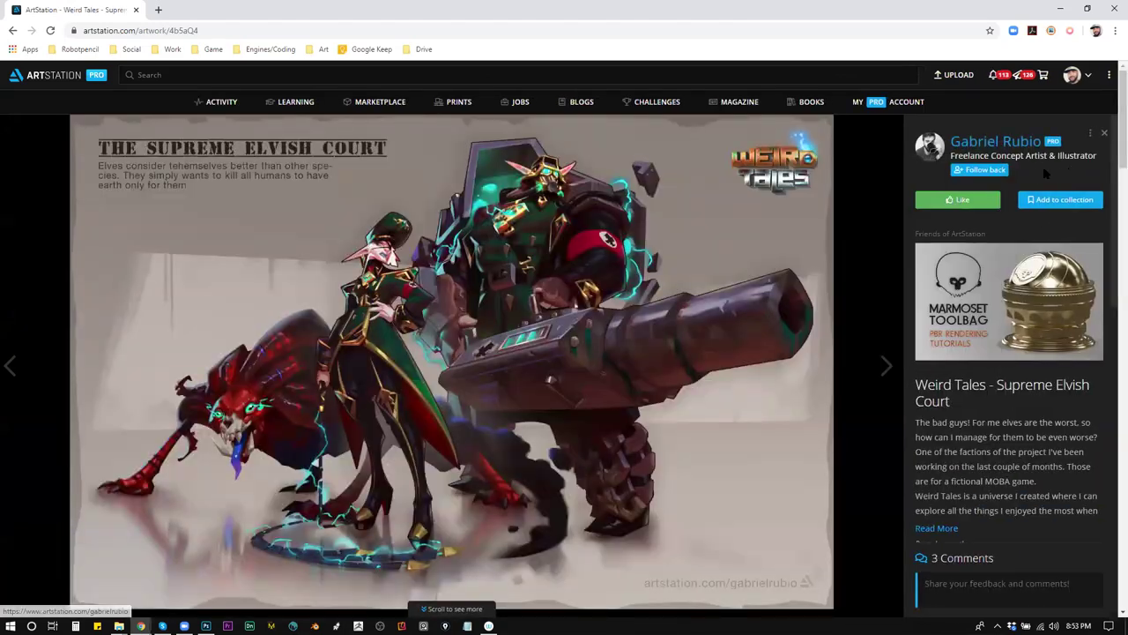
{"action": "left_click", "coordinate": [979, 143]}
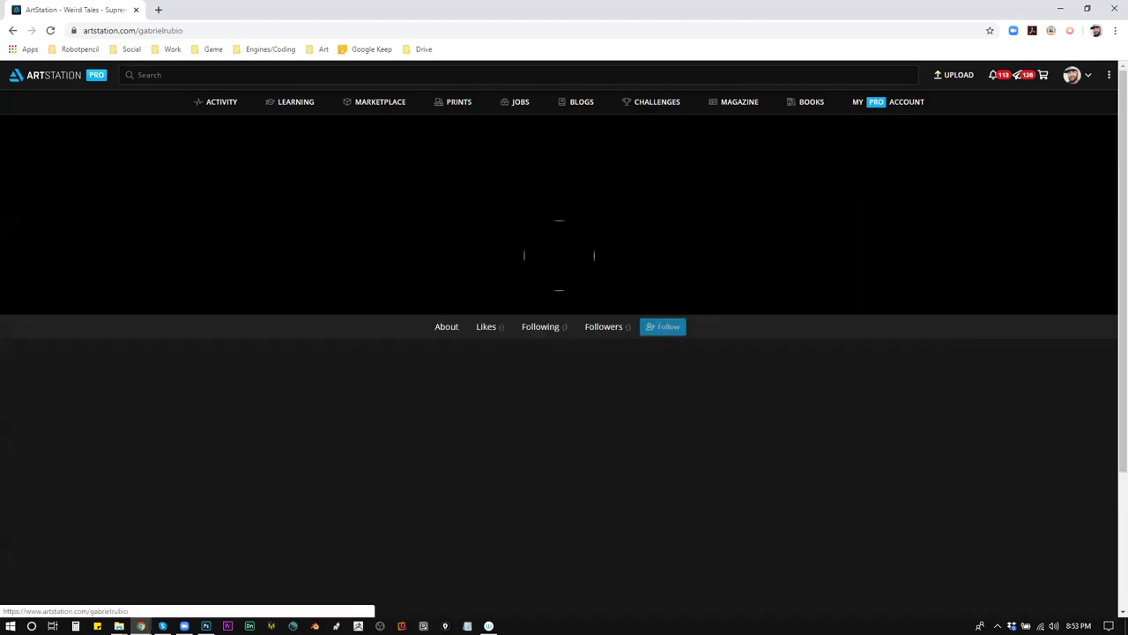
Look through the concept artist's stylized character portfolio, including the Odin - Brave Conquest artwork
{"action": "scroll", "coordinate": [603, 279], "scroll_direction": "down", "scroll_amount": 5}
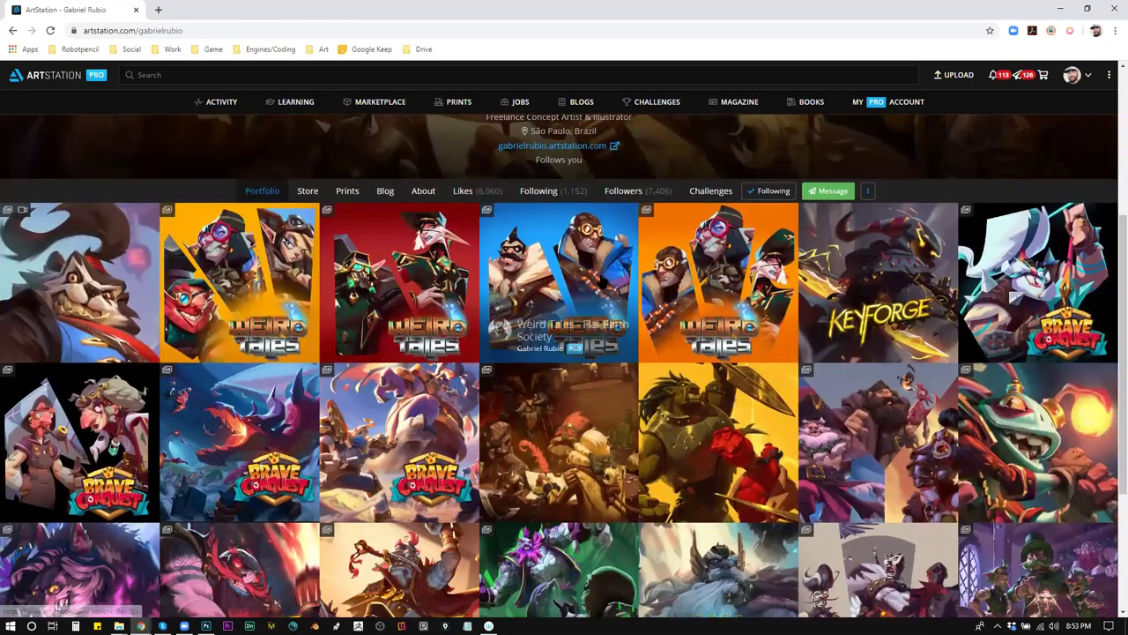
{"action": "scroll", "coordinate": [598, 281], "scroll_direction": "up", "scroll_amount": 4}
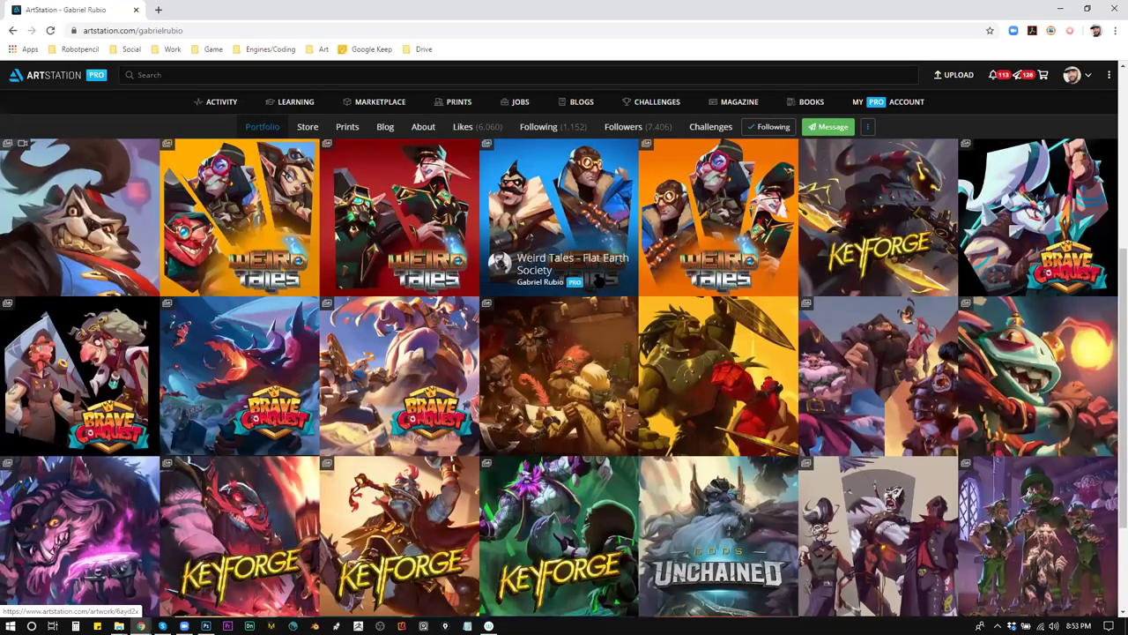
{"action": "left_click", "coordinate": [1057, 403]}
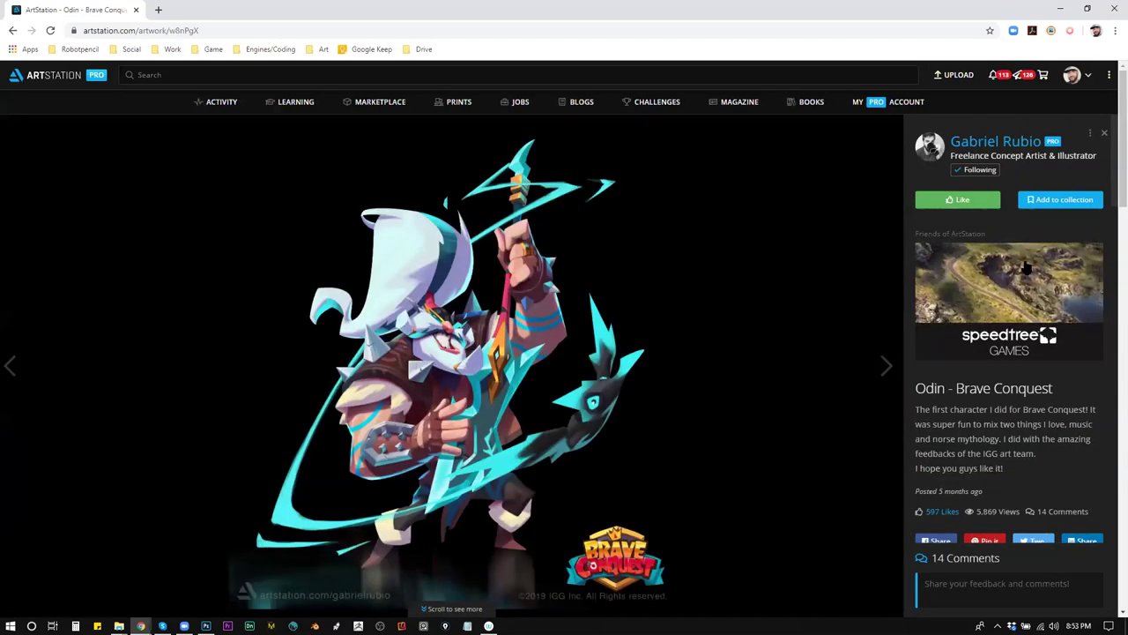
{"action": "left_click", "coordinate": [981, 141]}
{"action": "scroll", "coordinate": [397, 370], "scroll_direction": "down", "scroll_amount": 3}
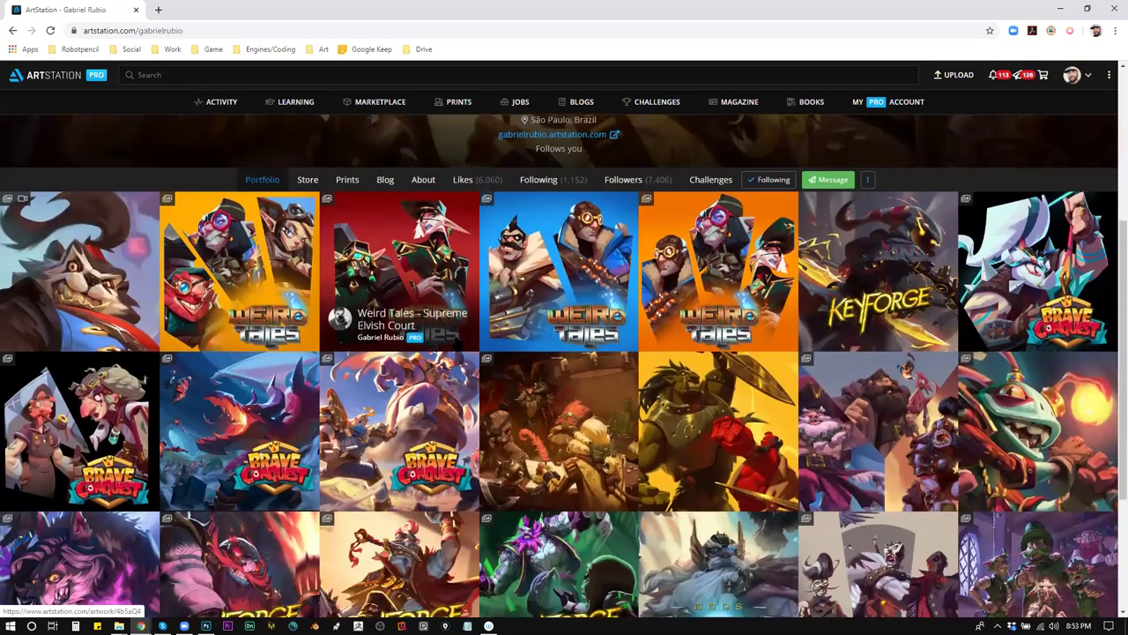
{"action": "scroll", "coordinate": [459, 342], "scroll_direction": "down", "scroll_amount": 1}
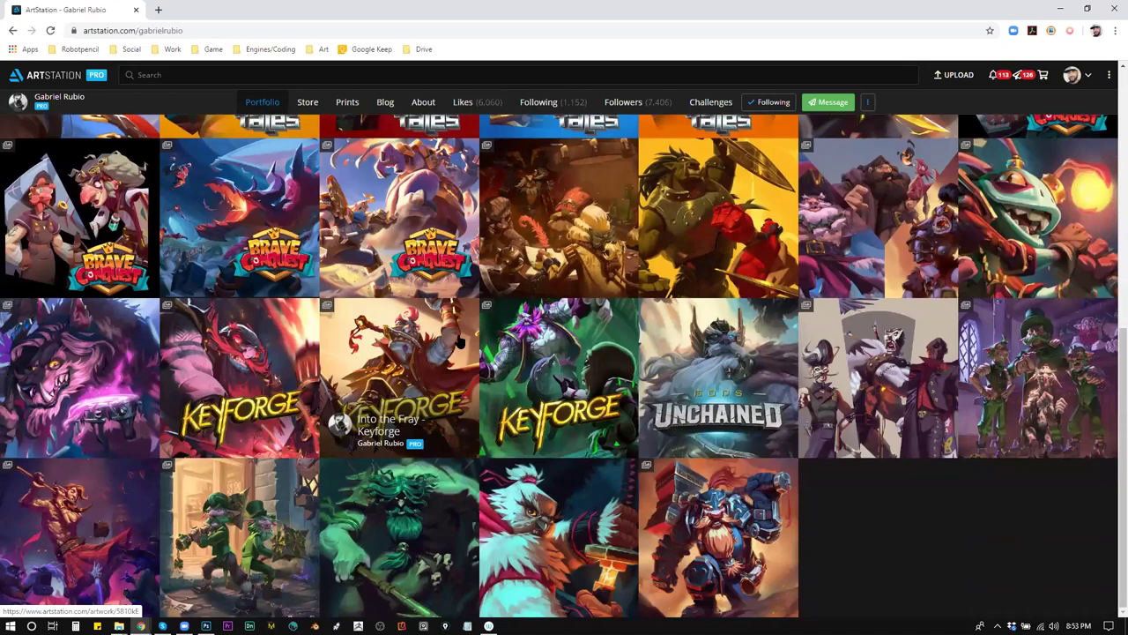
{"action": "scroll", "coordinate": [434, 374], "scroll_direction": "up", "scroll_amount": 6}
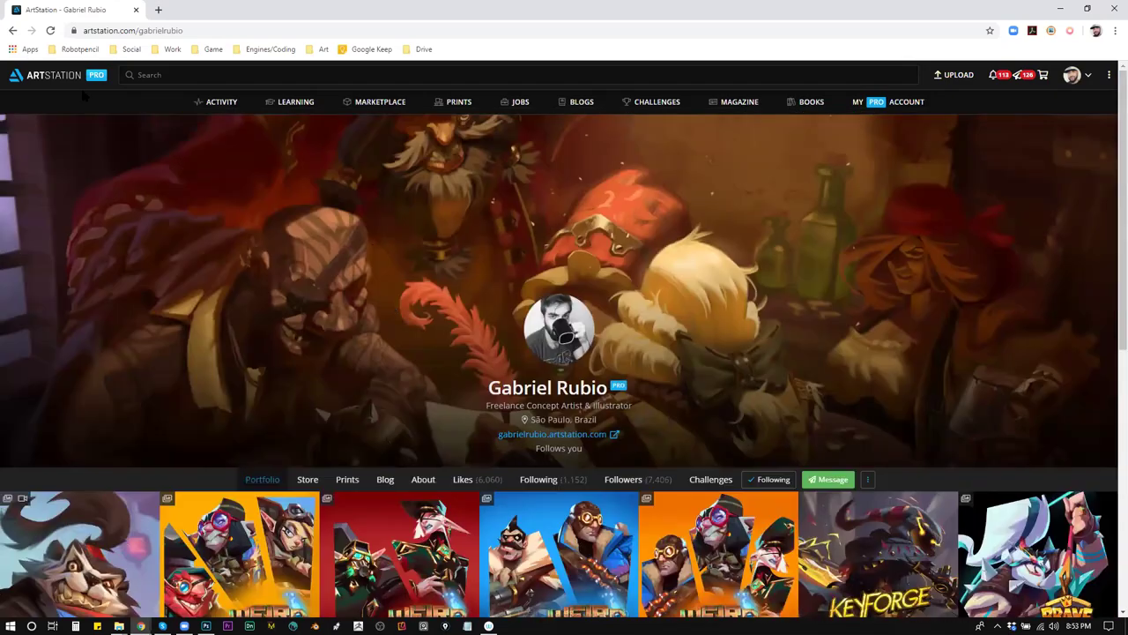
Return to the ArtStation home page, look over the trending artworks, and switch the artwork grid to the latest submissions
{"action": "left_click", "coordinate": [57, 75]}
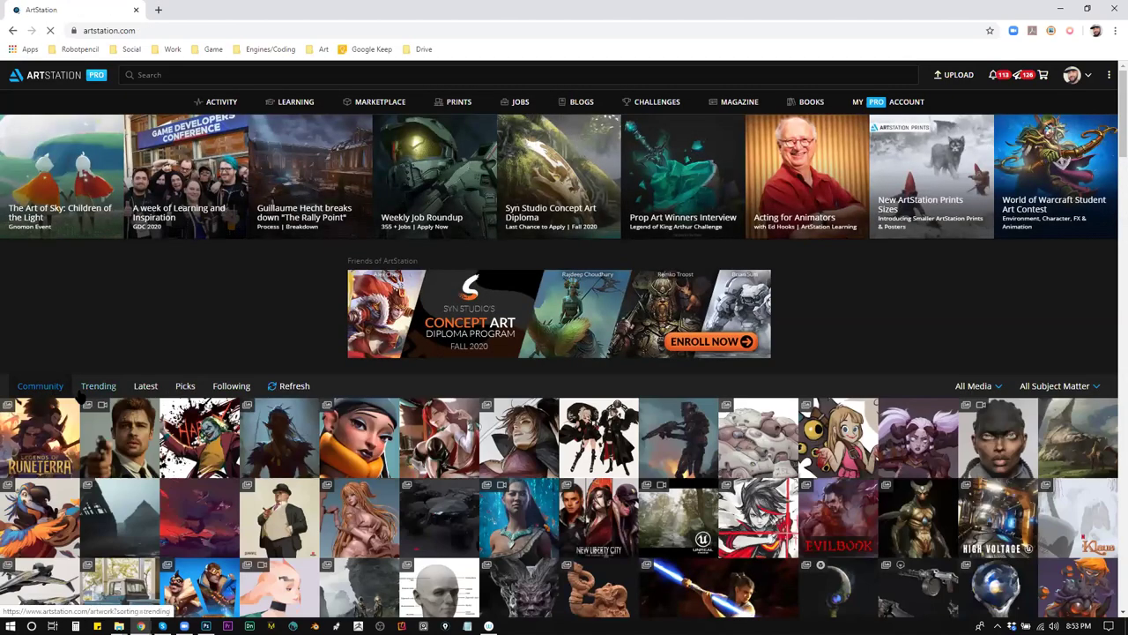
{"action": "scroll", "coordinate": [101, 388], "scroll_direction": "down", "scroll_amount": 1}
{"action": "left_click", "coordinate": [98, 346]}
{"action": "scroll", "coordinate": [189, 399], "scroll_direction": "down", "scroll_amount": 3}
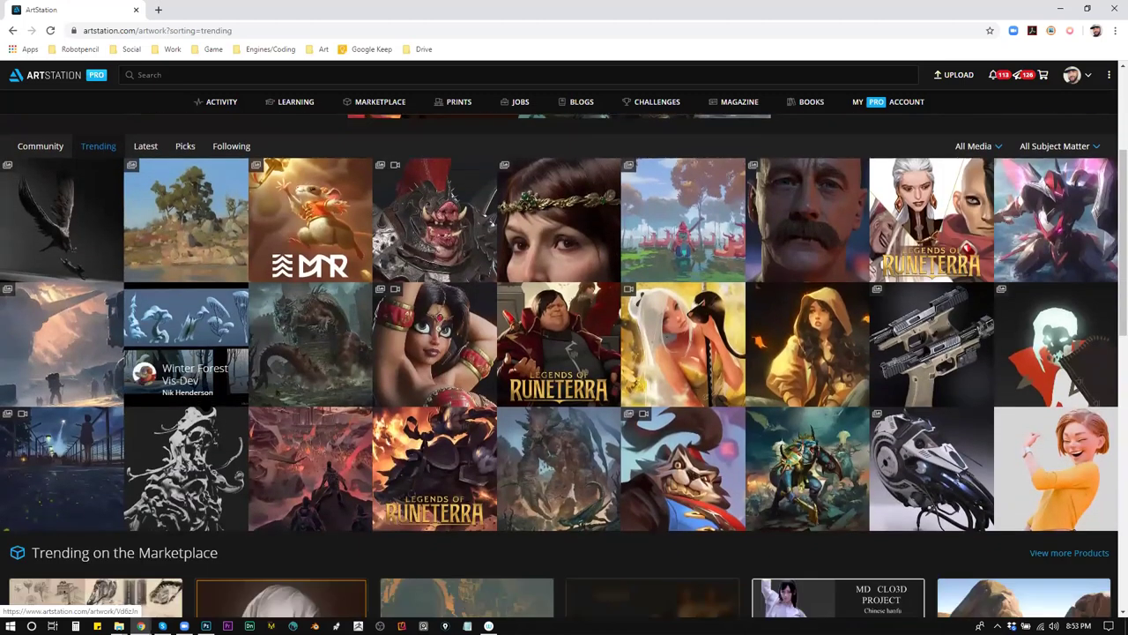
{"action": "scroll", "coordinate": [199, 400], "scroll_direction": "up", "scroll_amount": 1}
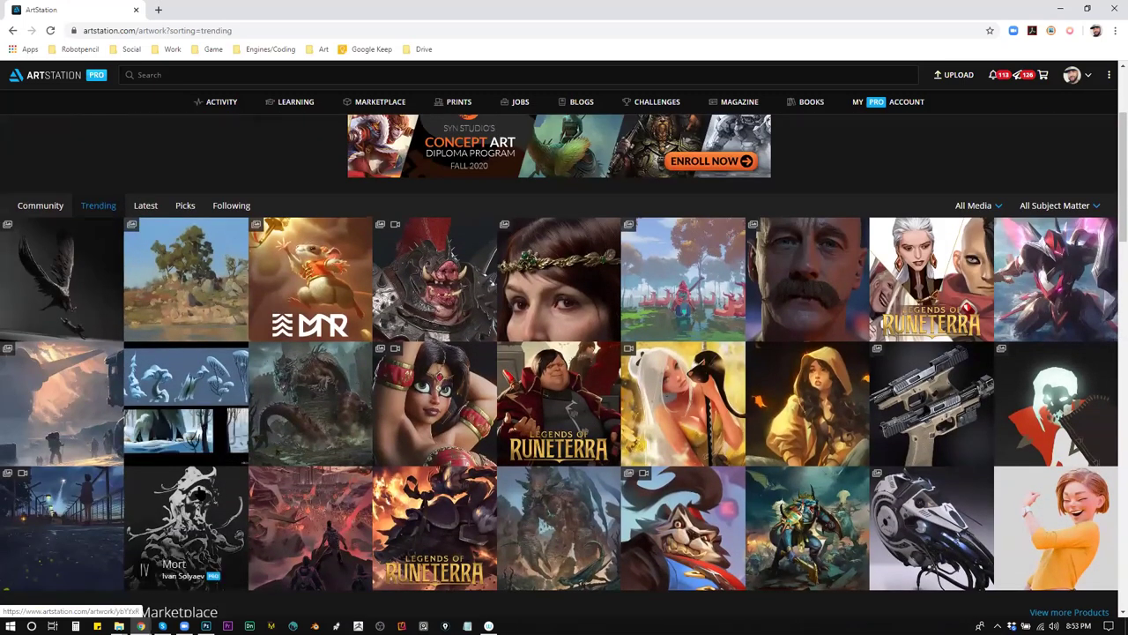
{"action": "left_click", "coordinate": [145, 205]}
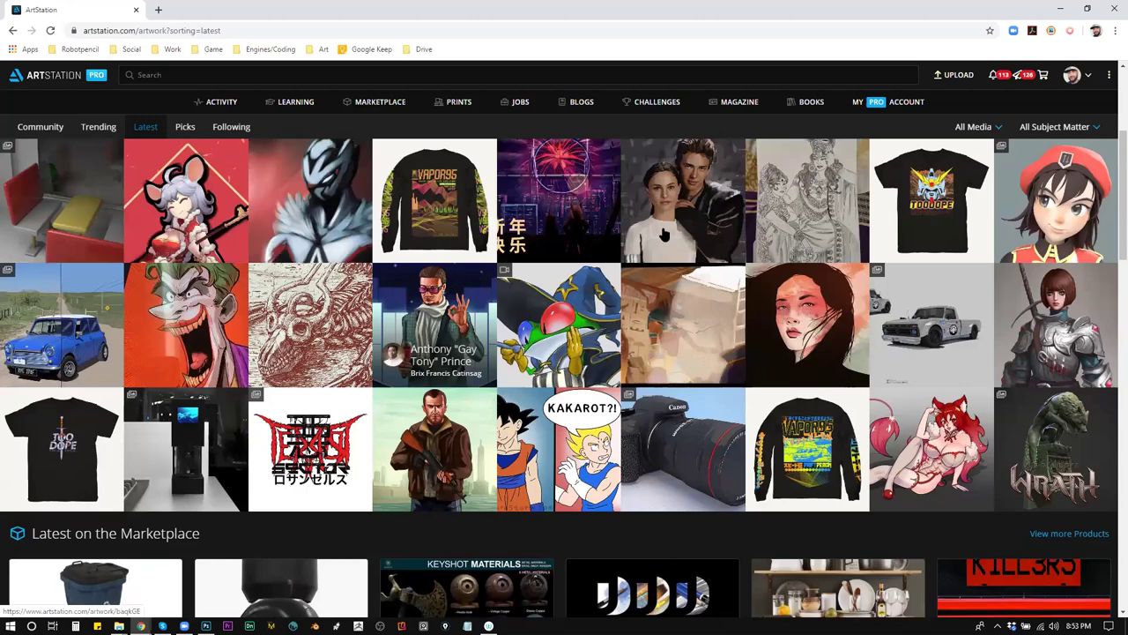
Open the Adamasto artwork of the masked figure from the latest submissions and look through its artist's portfolio
{"action": "left_click", "coordinate": [310, 208]}
{"action": "left_click", "coordinate": [988, 144]}
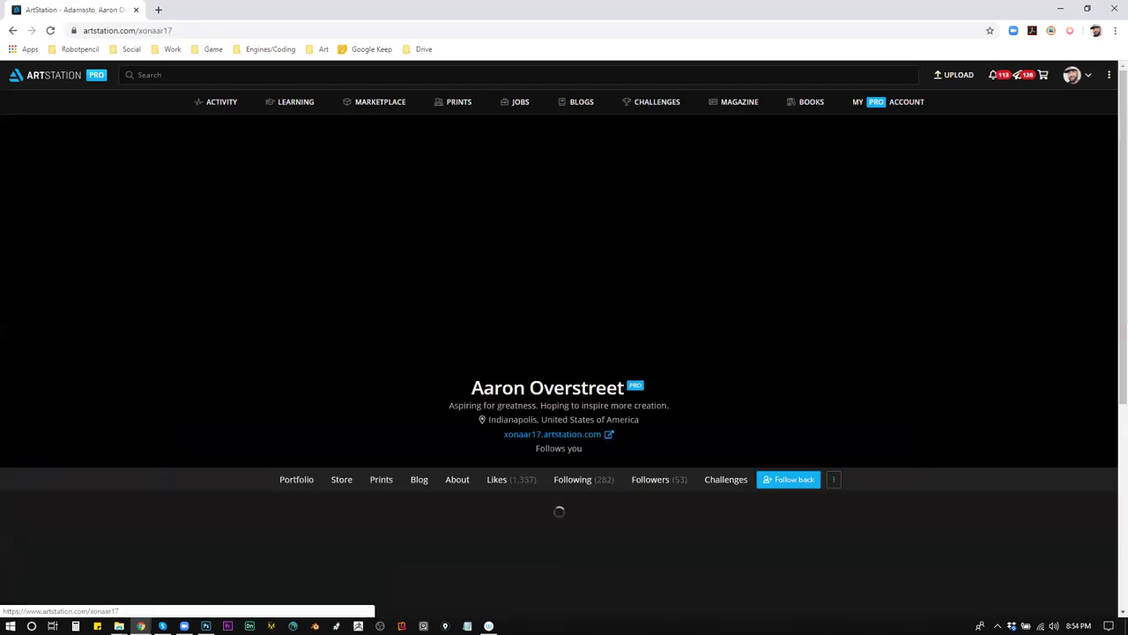
{"action": "scroll", "coordinate": [559, 181], "scroll_direction": "down", "scroll_amount": 5}
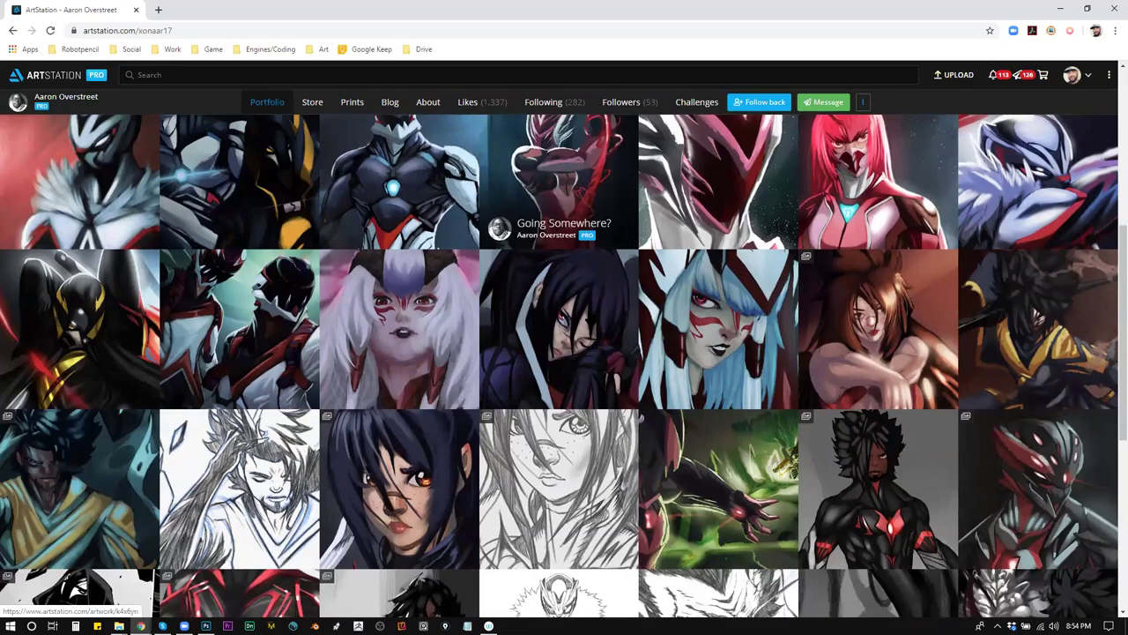
{"action": "scroll", "coordinate": [608, 230], "scroll_direction": "down", "scroll_amount": 5}
{"action": "scroll", "coordinate": [591, 300], "scroll_direction": "up", "scroll_amount": 3}
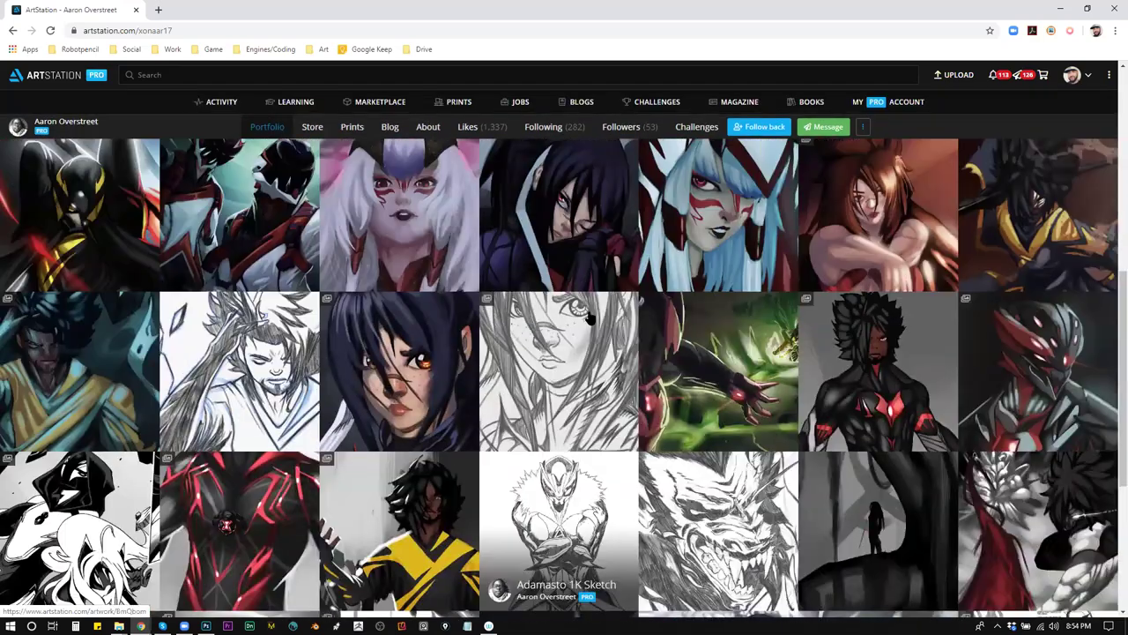
{"action": "scroll", "coordinate": [591, 319], "scroll_direction": "up", "scroll_amount": 4}
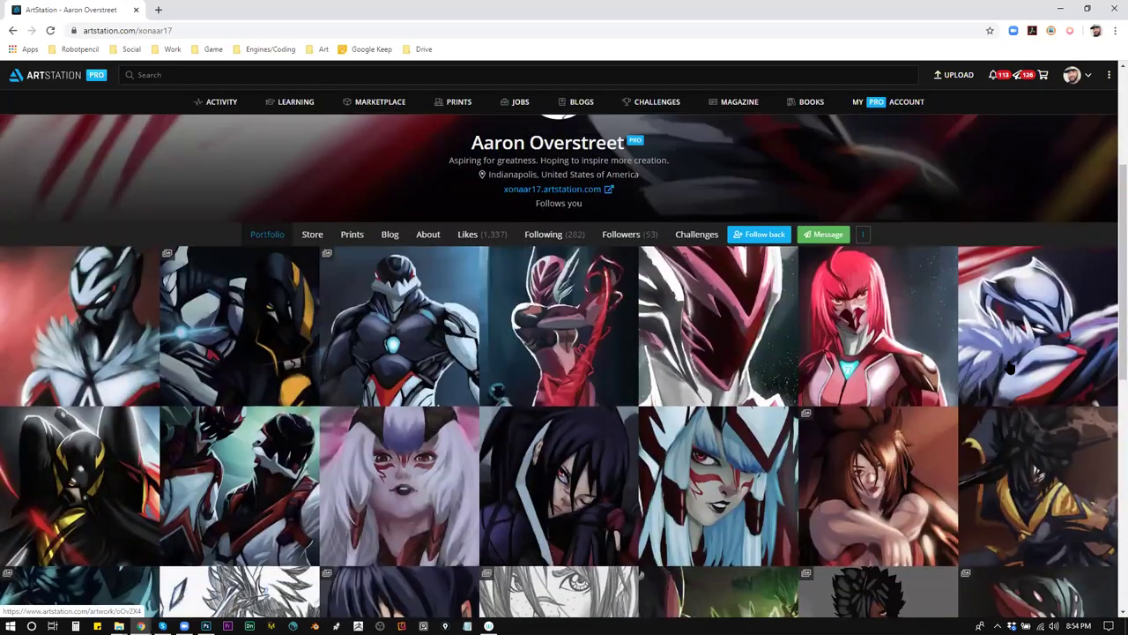
Go back to the latest submissions, open the Padme and Anakin artwork and look through its artist's portrait portfolio
{"action": "left_click", "coordinate": [16, 30]}
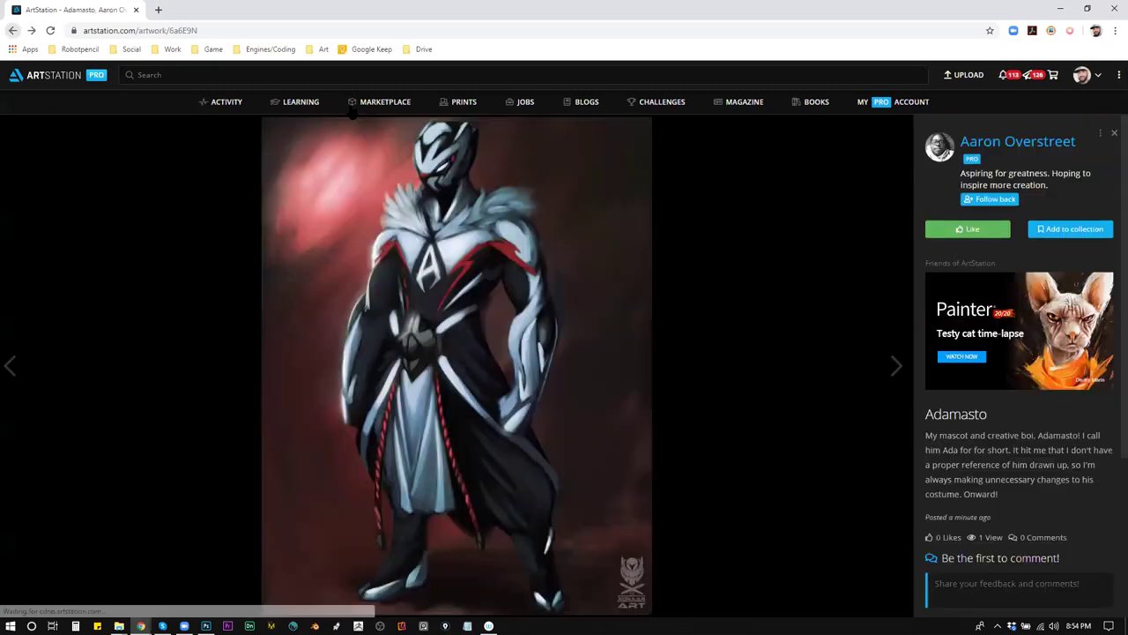
{"action": "left_click", "coordinate": [12, 32]}
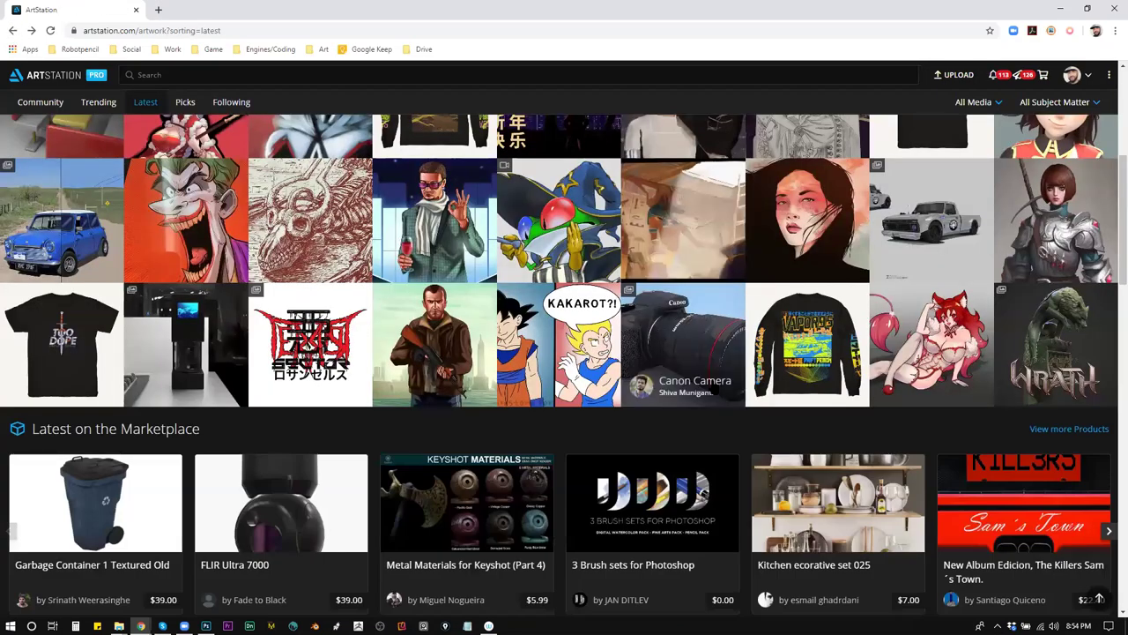
{"action": "scroll", "coordinate": [558, 352], "scroll_direction": "up", "scroll_amount": 3}
{"action": "scroll", "coordinate": [559, 352], "scroll_direction": "down", "scroll_amount": 3}
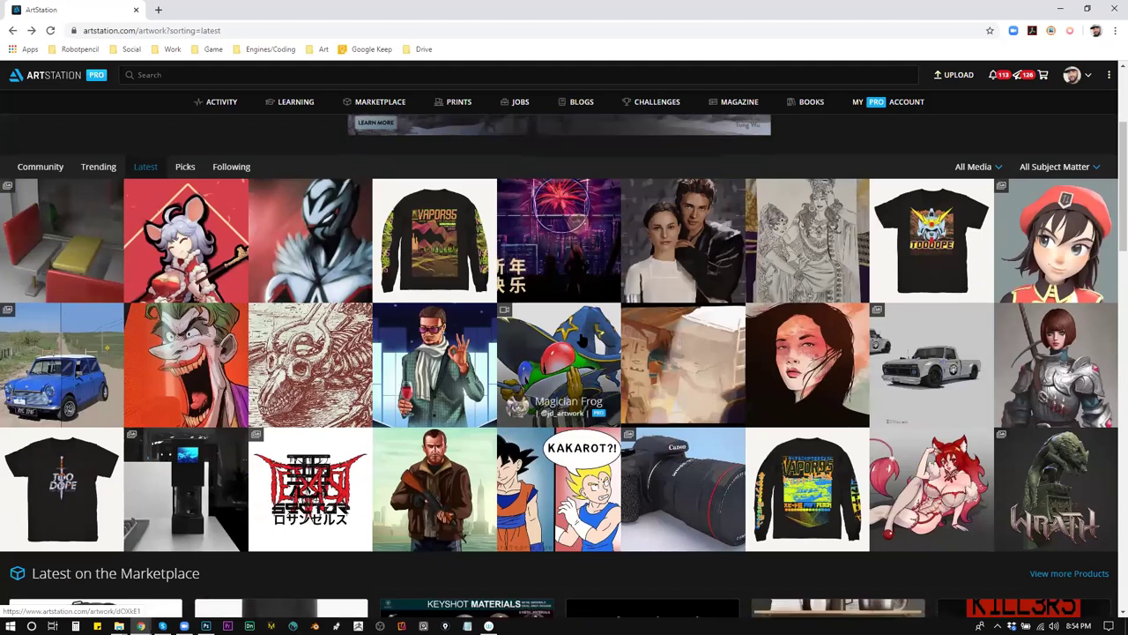
{"action": "scroll", "coordinate": [683, 377], "scroll_direction": "up", "scroll_amount": 2}
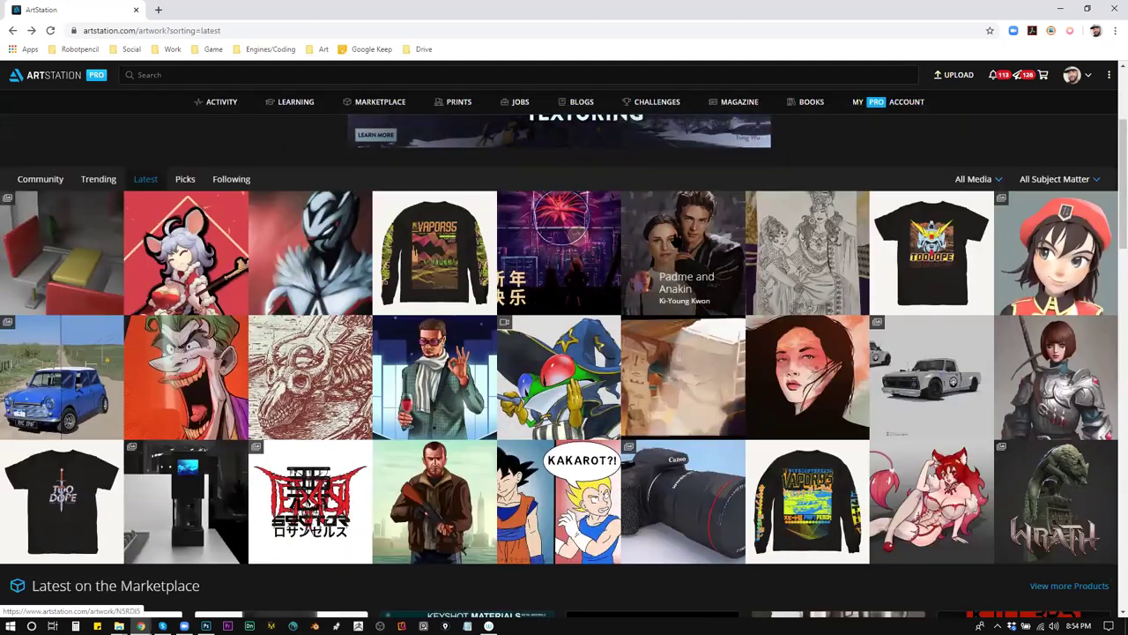
{"action": "left_click", "coordinate": [675, 242]}
{"action": "left_click", "coordinate": [994, 146]}
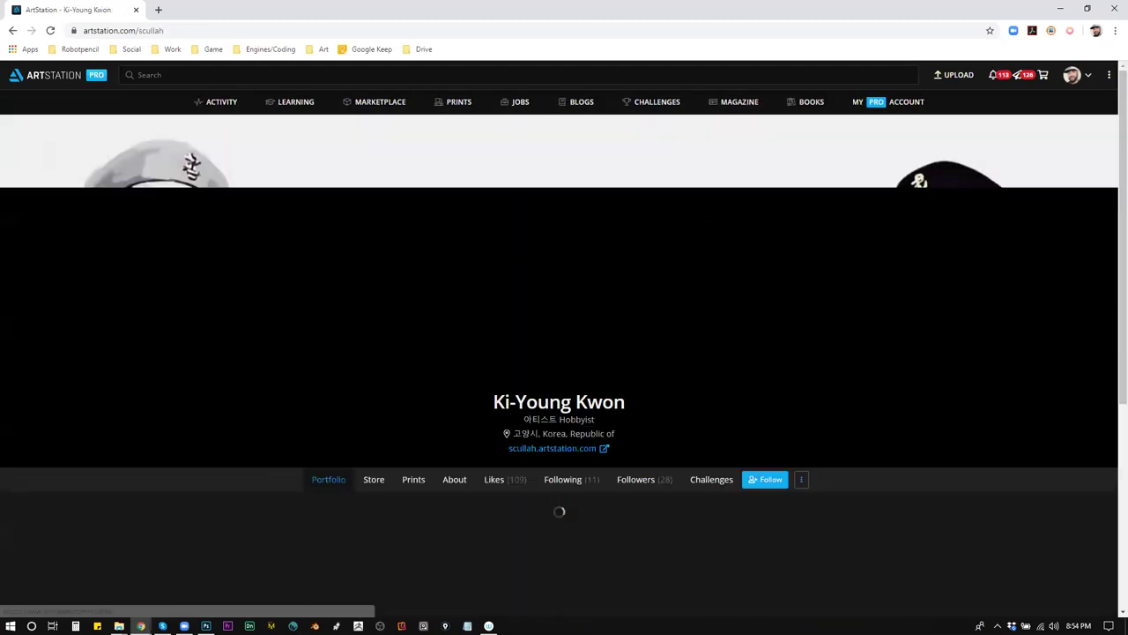
{"action": "scroll", "coordinate": [705, 207], "scroll_direction": "down", "scroll_amount": 5}
{"action": "scroll", "coordinate": [684, 273], "scroll_direction": "down", "scroll_amount": 5}
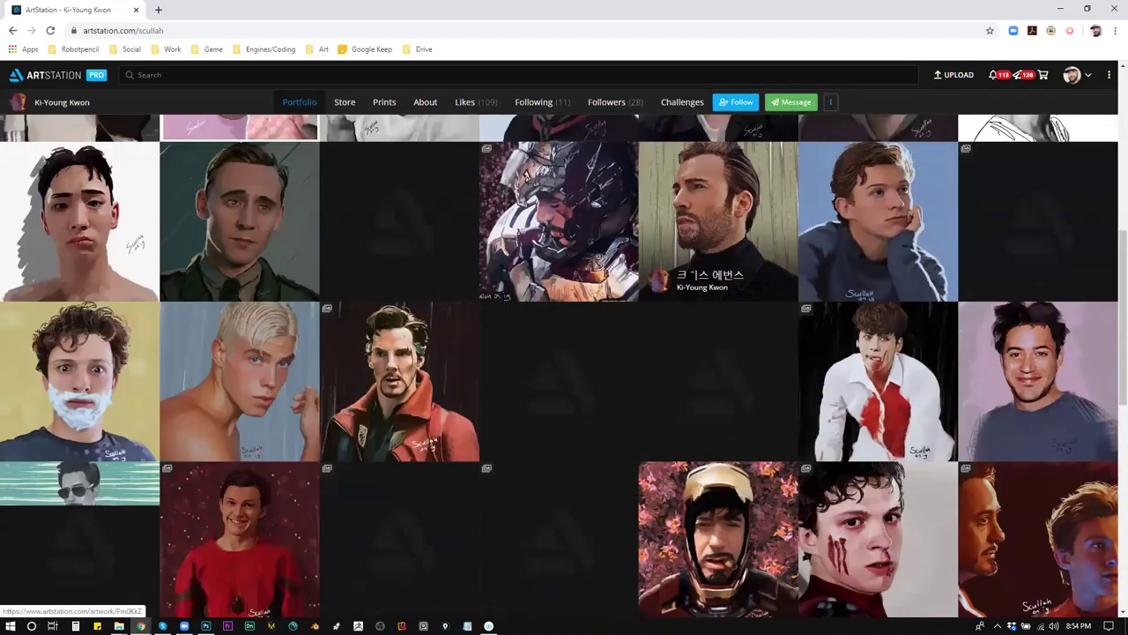
{"action": "scroll", "coordinate": [693, 280], "scroll_direction": "down", "scroll_amount": 5}
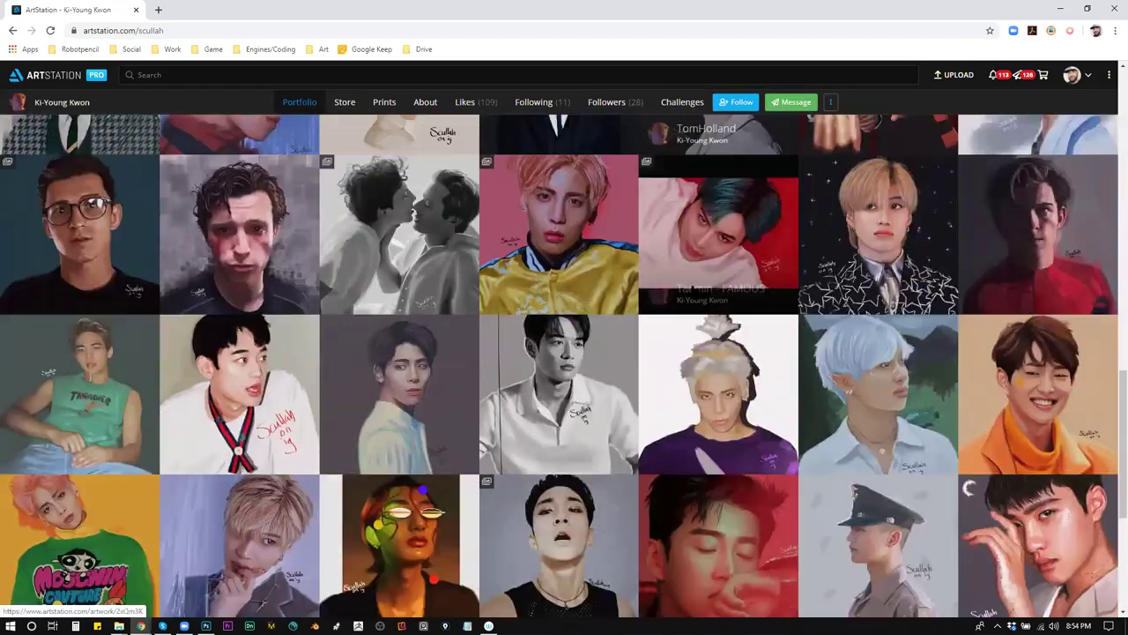
Return to the latest submissions, open the Anthony "Gay Tony" Prince fan art and look over its illustrator's portfolio
{"action": "left_click", "coordinate": [13, 31]}
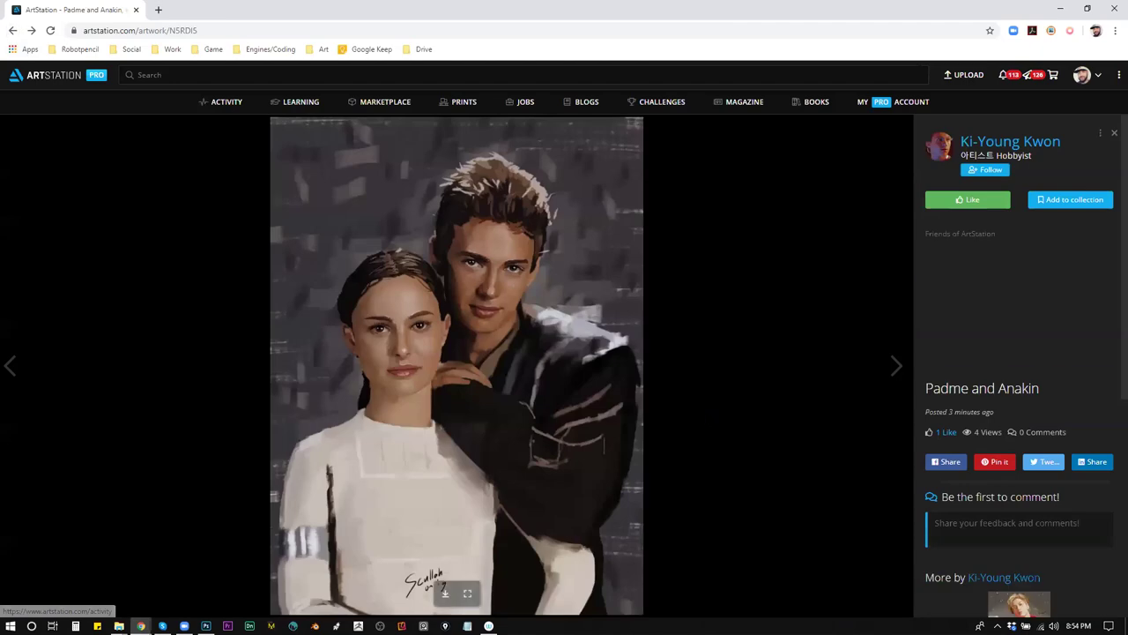
{"action": "left_click", "coordinate": [13, 30]}
{"action": "scroll", "coordinate": [684, 273], "scroll_direction": "up", "scroll_amount": 2}
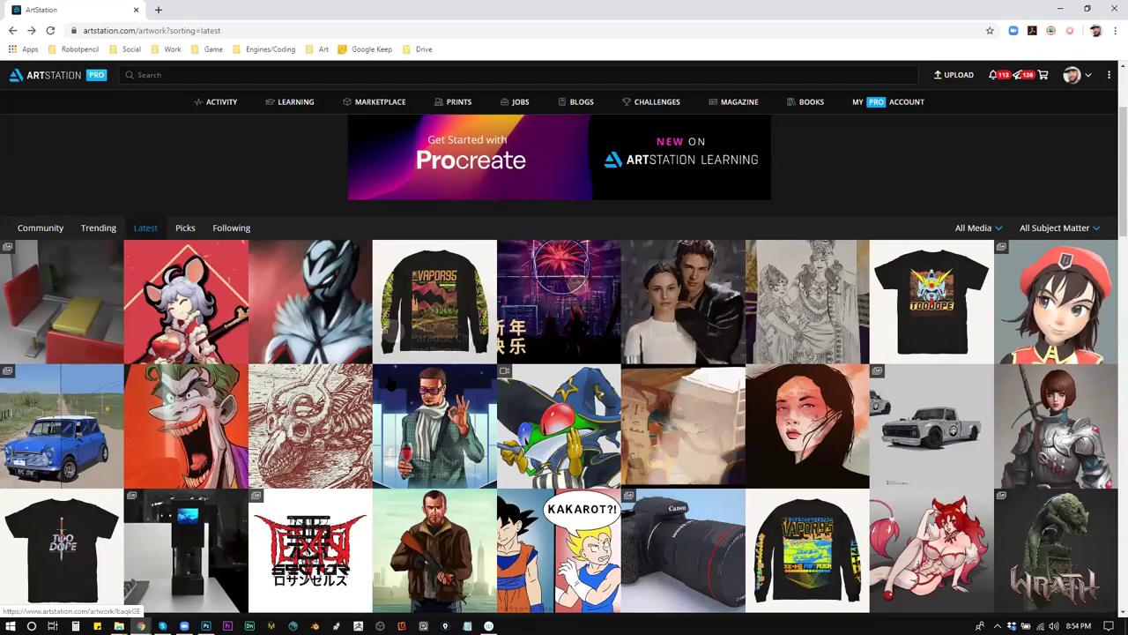
{"action": "scroll", "coordinate": [434, 397], "scroll_direction": "down", "scroll_amount": 1}
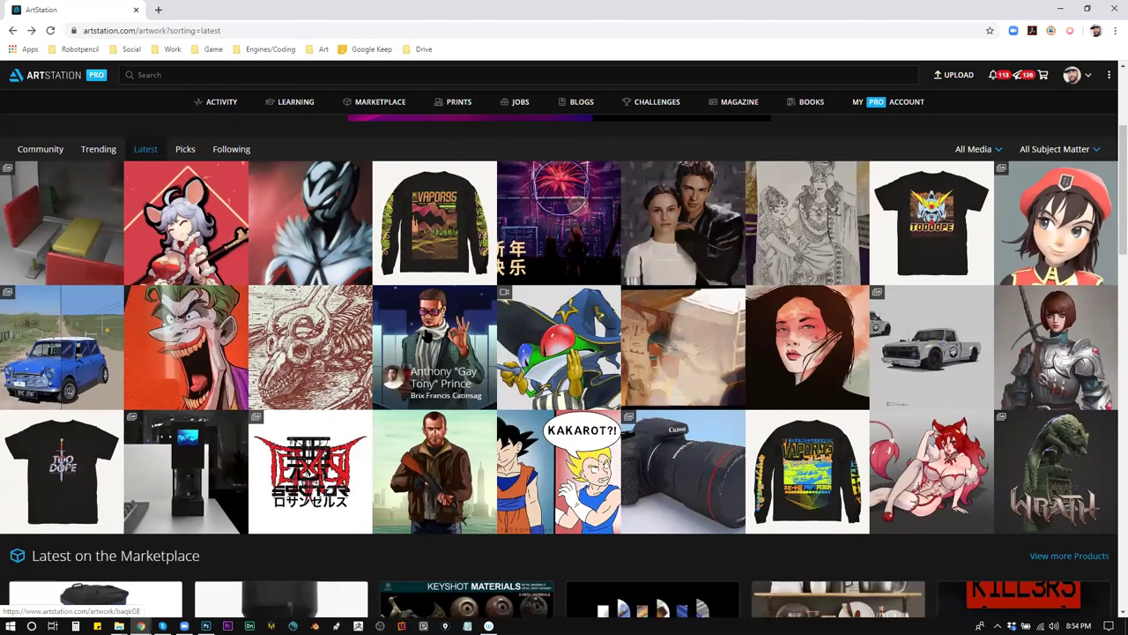
{"action": "left_click", "coordinate": [425, 335]}
{"action": "left_click", "coordinate": [1004, 150]}
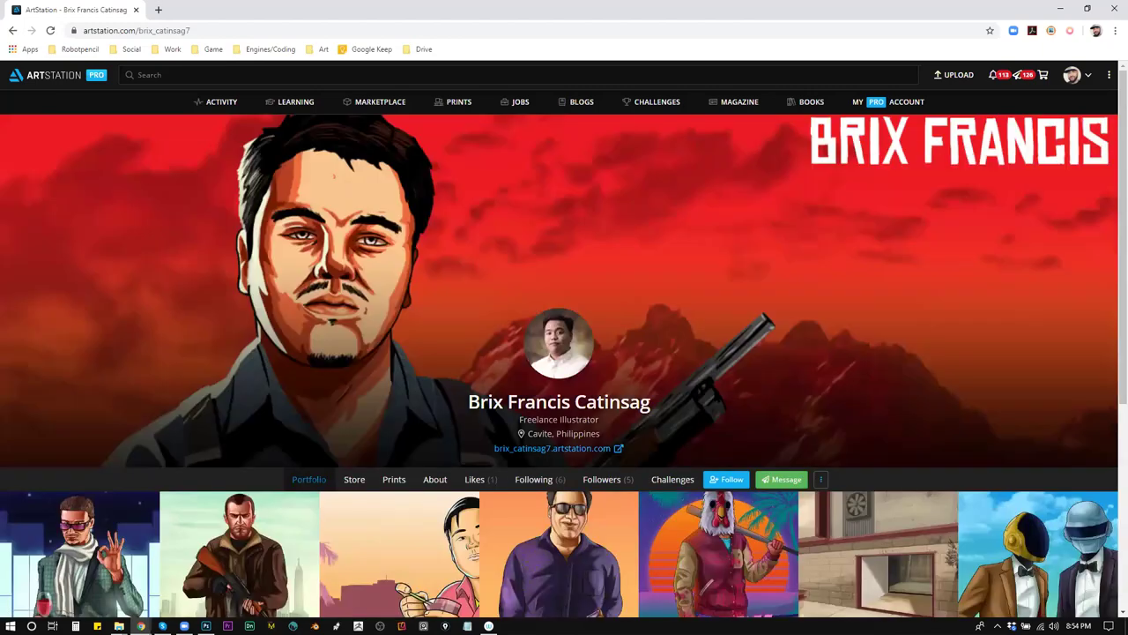
{"action": "scroll", "coordinate": [718, 397], "scroll_direction": "down", "scroll_amount": 3}
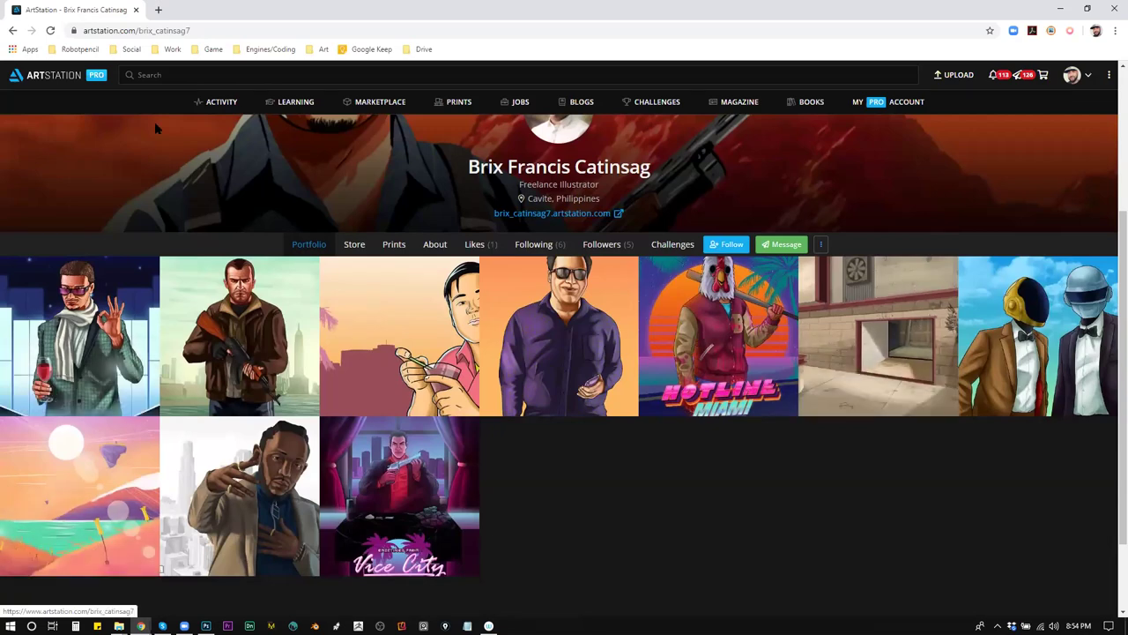
Go back to the latest submissions and examine the newest artworks, continuing into the older posts of the grid
{"action": "left_click", "coordinate": [14, 30]}
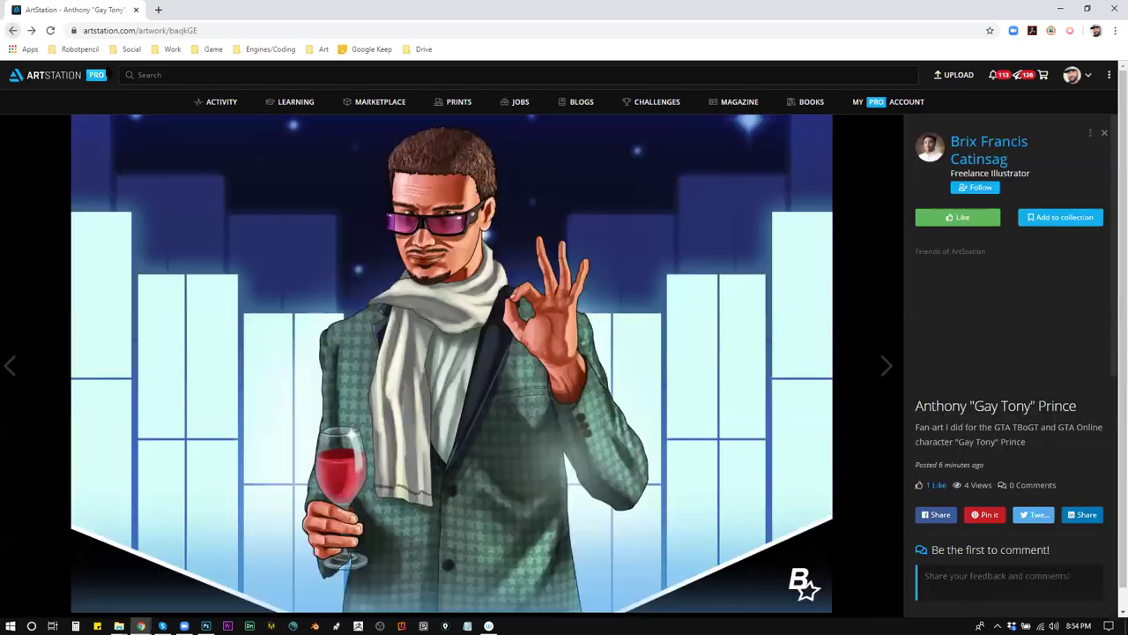
{"action": "left_click", "coordinate": [13, 30]}
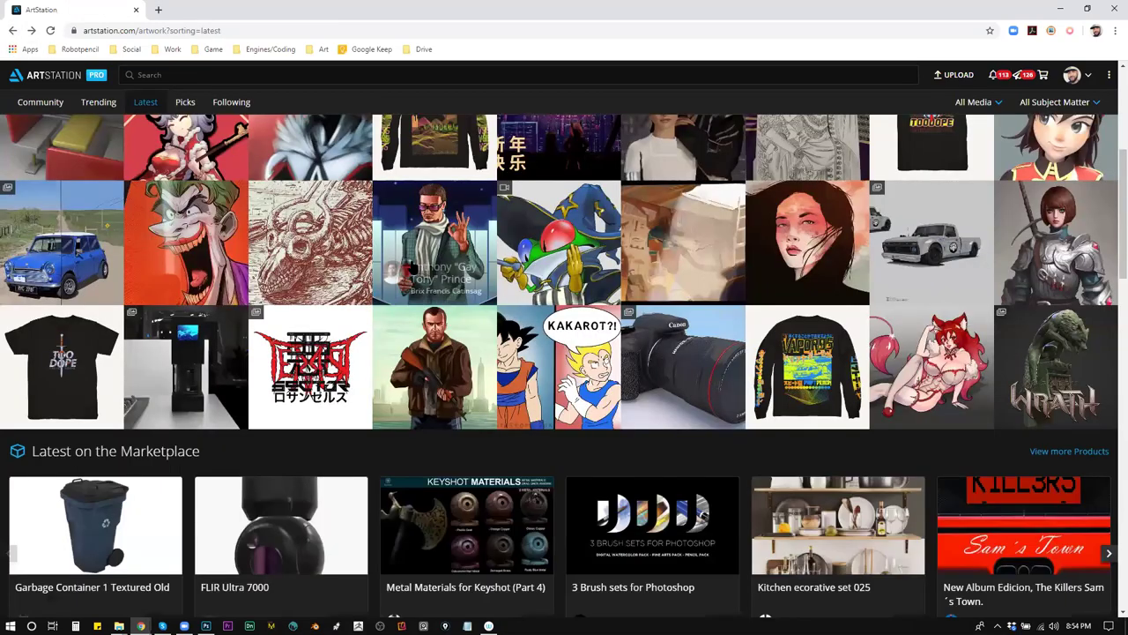
{"action": "scroll", "coordinate": [820, 330], "scroll_direction": "up", "scroll_amount": 1}
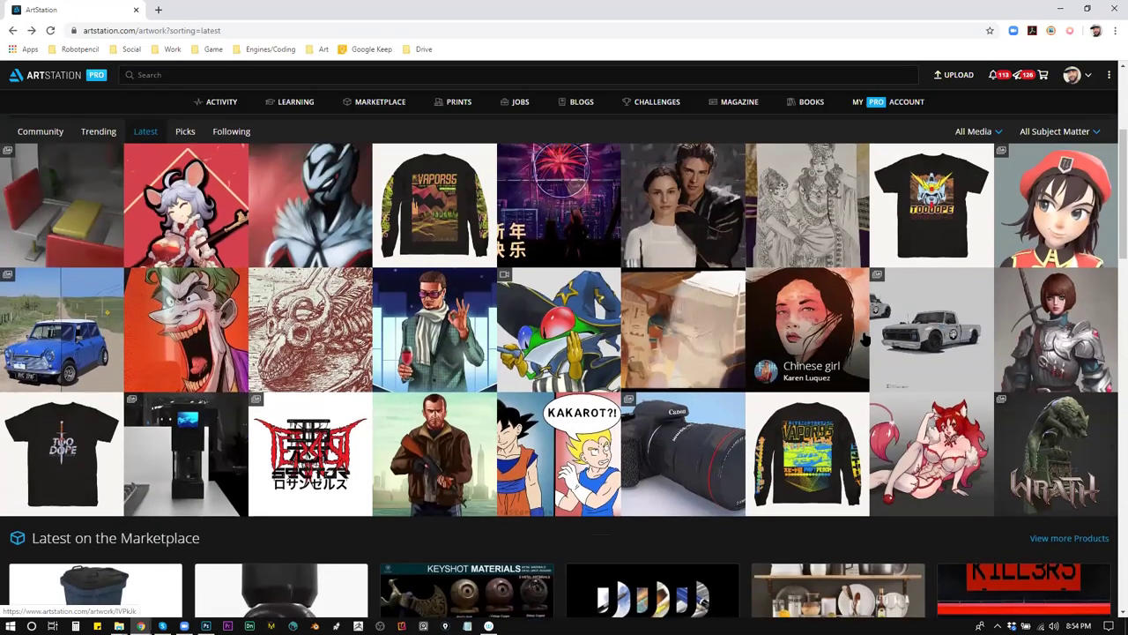
{"action": "scroll", "coordinate": [846, 379], "scroll_direction": "down", "scroll_amount": 1}
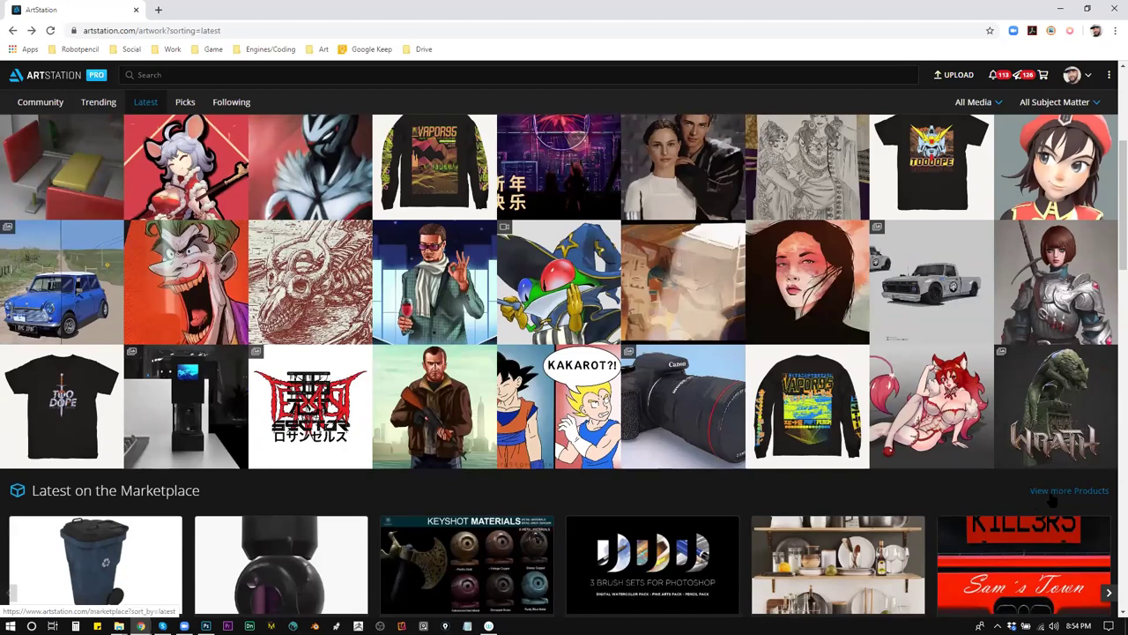
{"action": "scroll", "coordinate": [1051, 499], "scroll_direction": "up", "scroll_amount": 2}
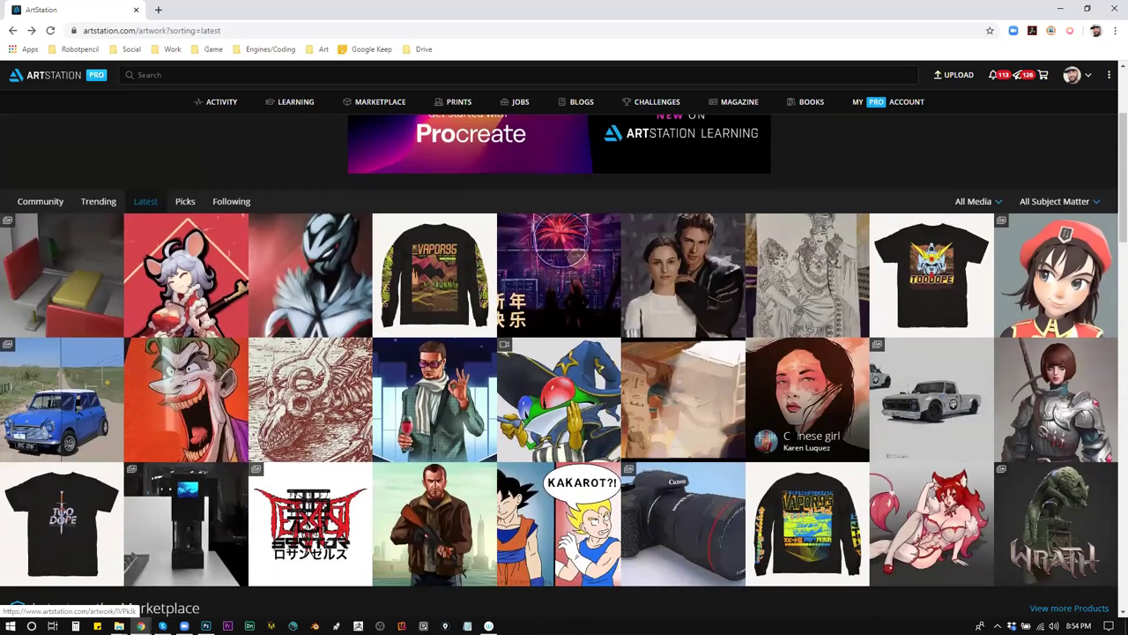
{"action": "scroll", "coordinate": [780, 432], "scroll_direction": "down", "scroll_amount": 2}
{"action": "scroll", "coordinate": [745, 423], "scroll_direction": "up", "scroll_amount": 1}
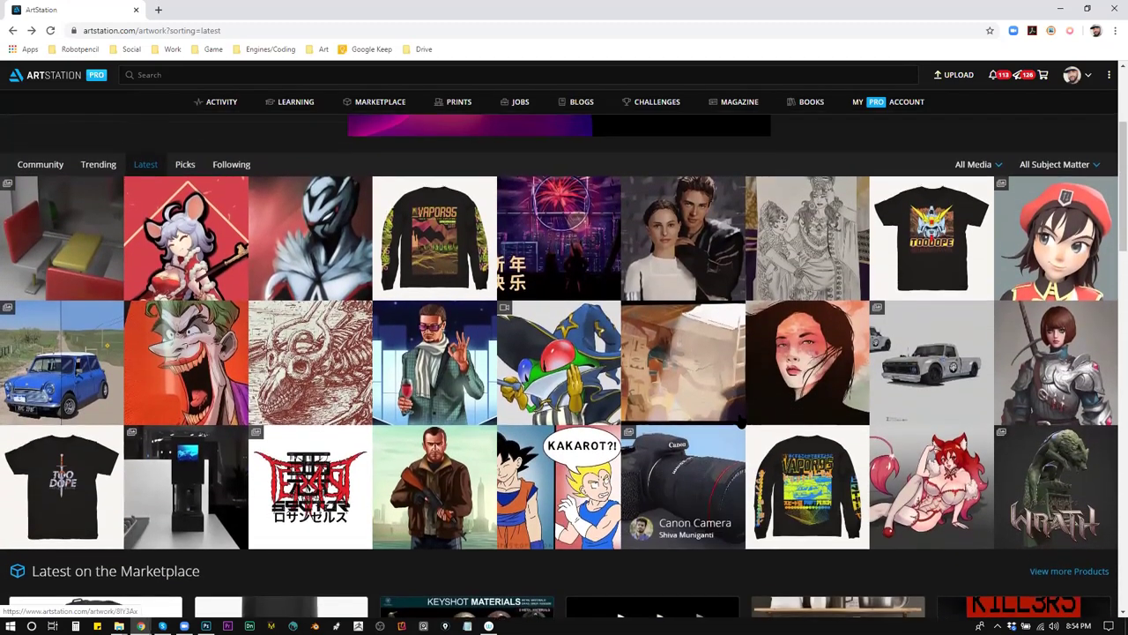
{"action": "scroll", "coordinate": [740, 423], "scroll_direction": "up", "scroll_amount": 1}
{"action": "scroll", "coordinate": [728, 379], "scroll_direction": "down", "scroll_amount": 10}
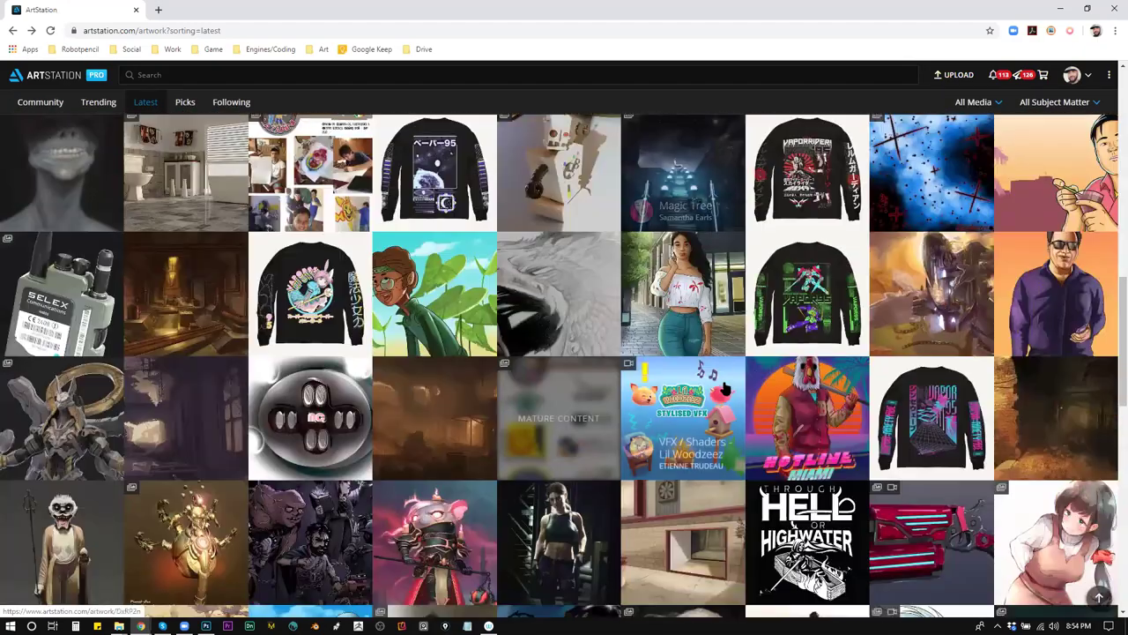
{"action": "scroll", "coordinate": [568, 388], "scroll_direction": "down", "scroll_amount": 2}
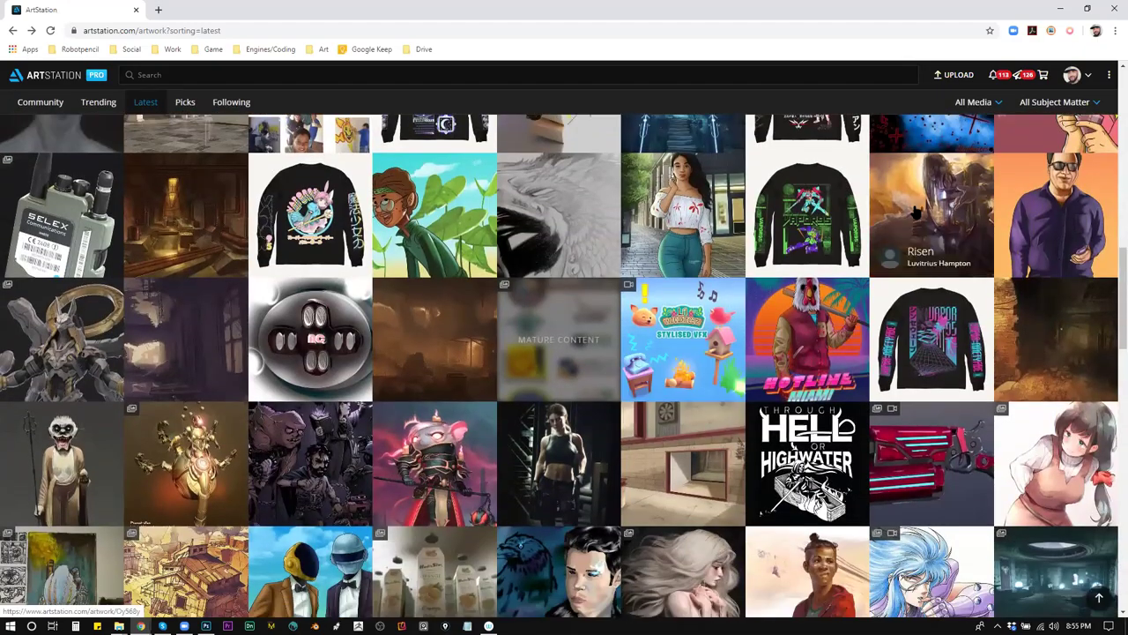
Open the Risen artwork from the latest submissions and view its freelance artist's portfolio
{"action": "left_click", "coordinate": [917, 216]}
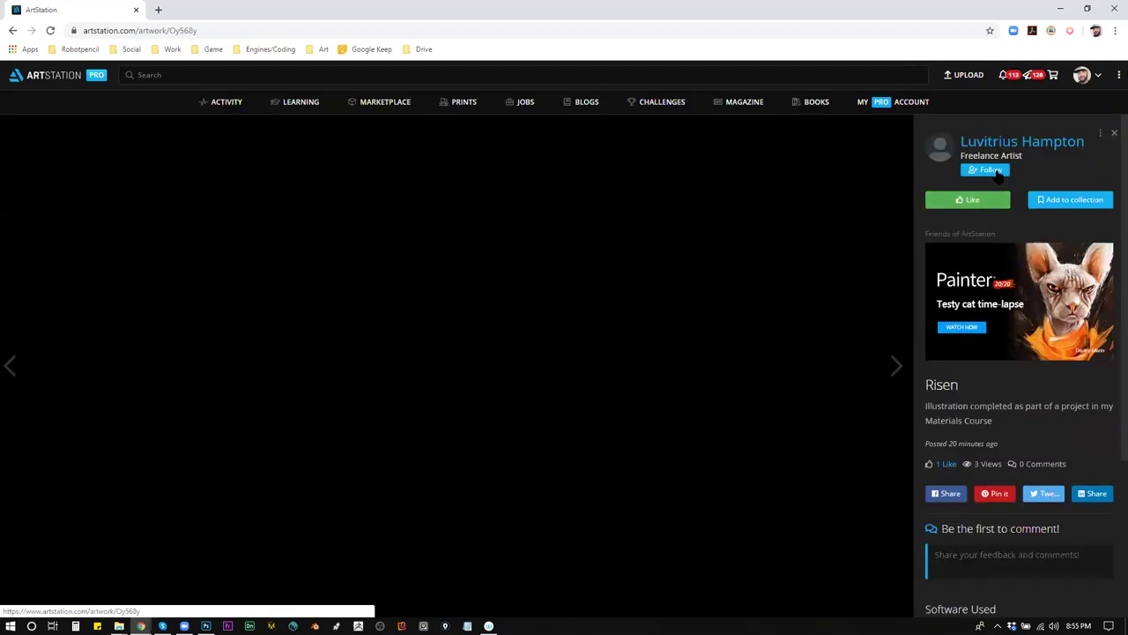
{"action": "left_click", "coordinate": [1014, 142]}
{"action": "scroll", "coordinate": [504, 306], "scroll_direction": "down", "scroll_amount": 1}
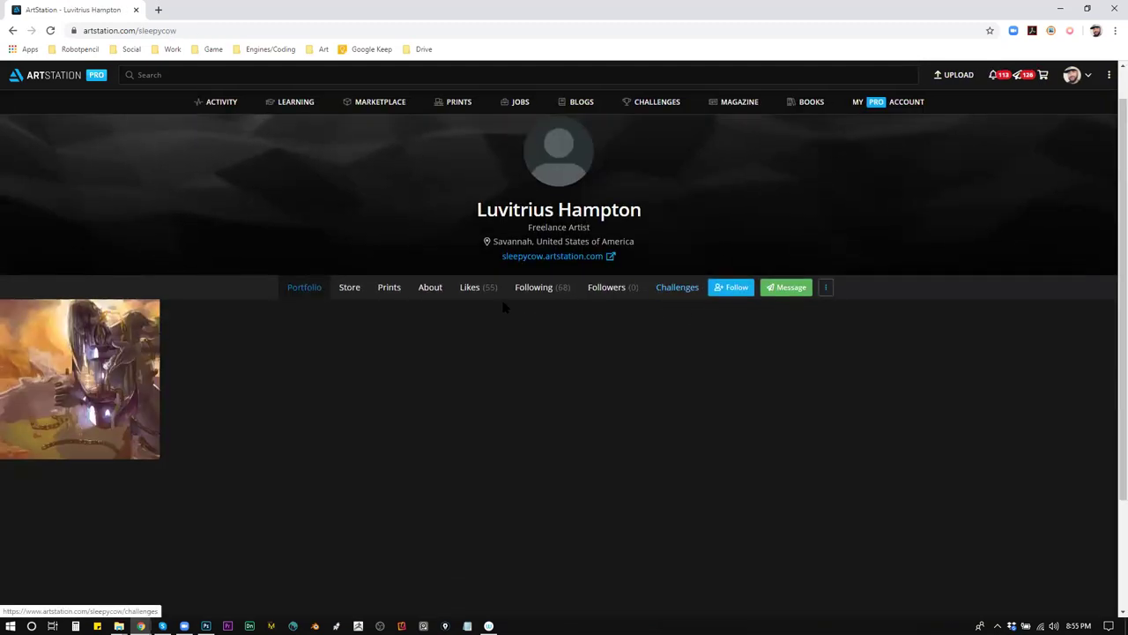
Return to the latest submissions, open the P3_environment sketches #2 artwork further down and view its concept artist's portfolio albums
{"action": "left_click", "coordinate": [12, 30]}
{"action": "left_click", "coordinate": [13, 30]}
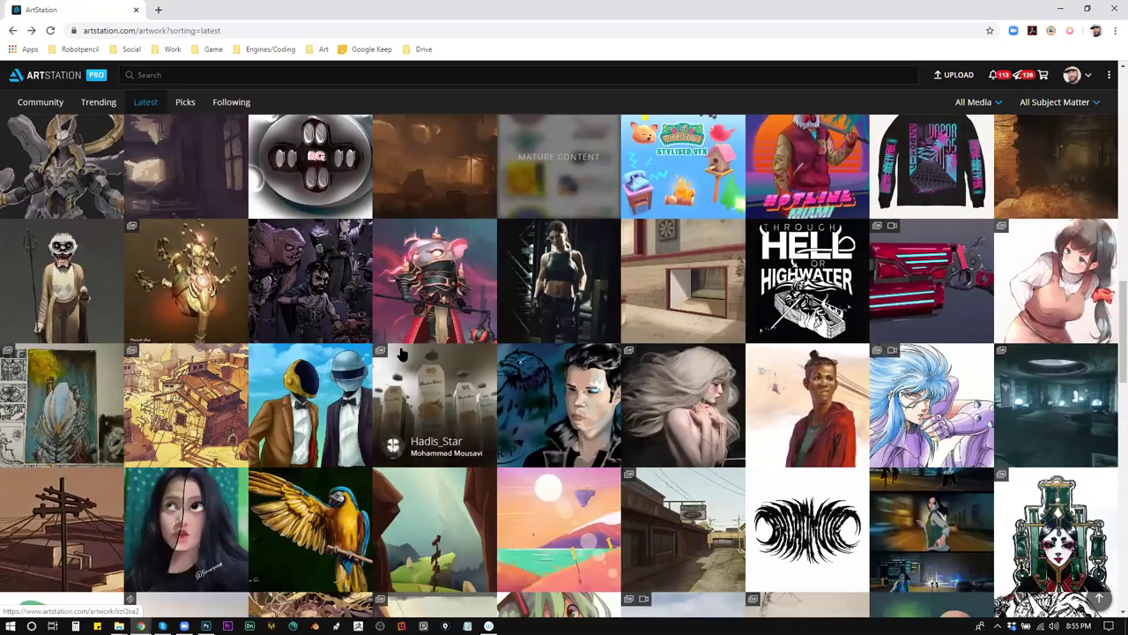
{"action": "scroll", "coordinate": [447, 368], "scroll_direction": "down", "scroll_amount": 1}
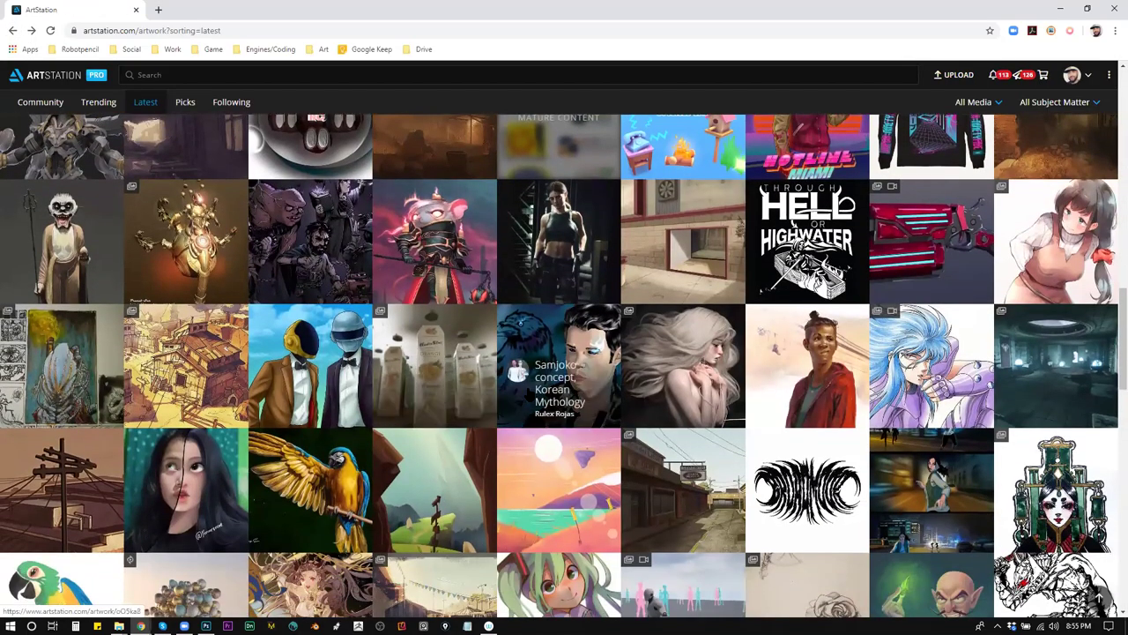
{"action": "scroll", "coordinate": [559, 370], "scroll_direction": "down", "scroll_amount": 2}
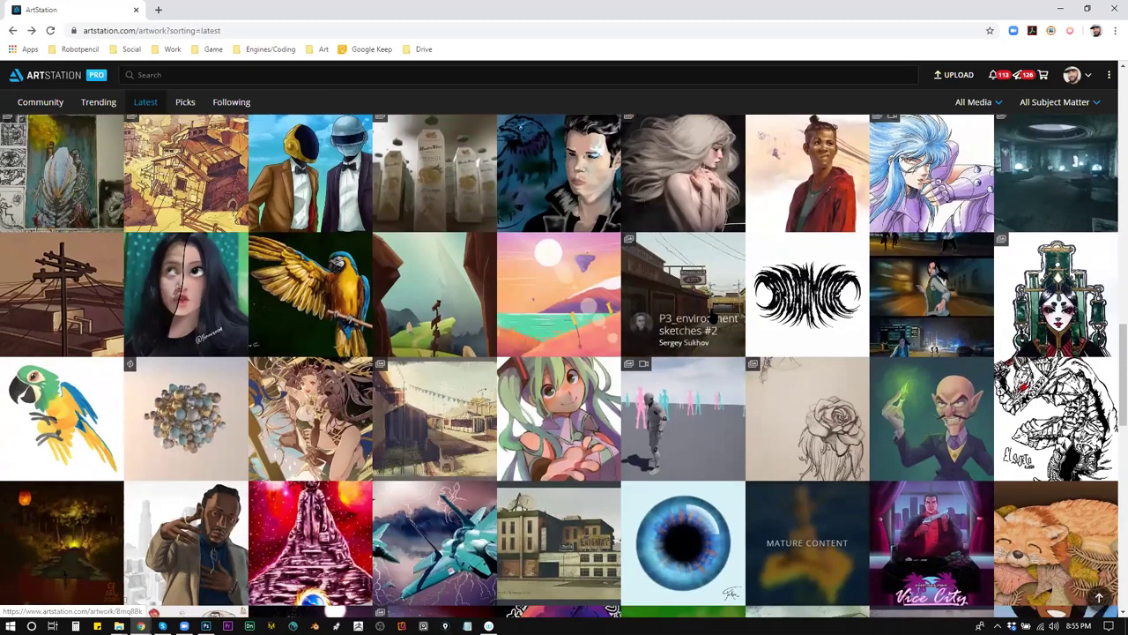
{"action": "left_click", "coordinate": [713, 317]}
{"action": "left_click", "coordinate": [1028, 142]}
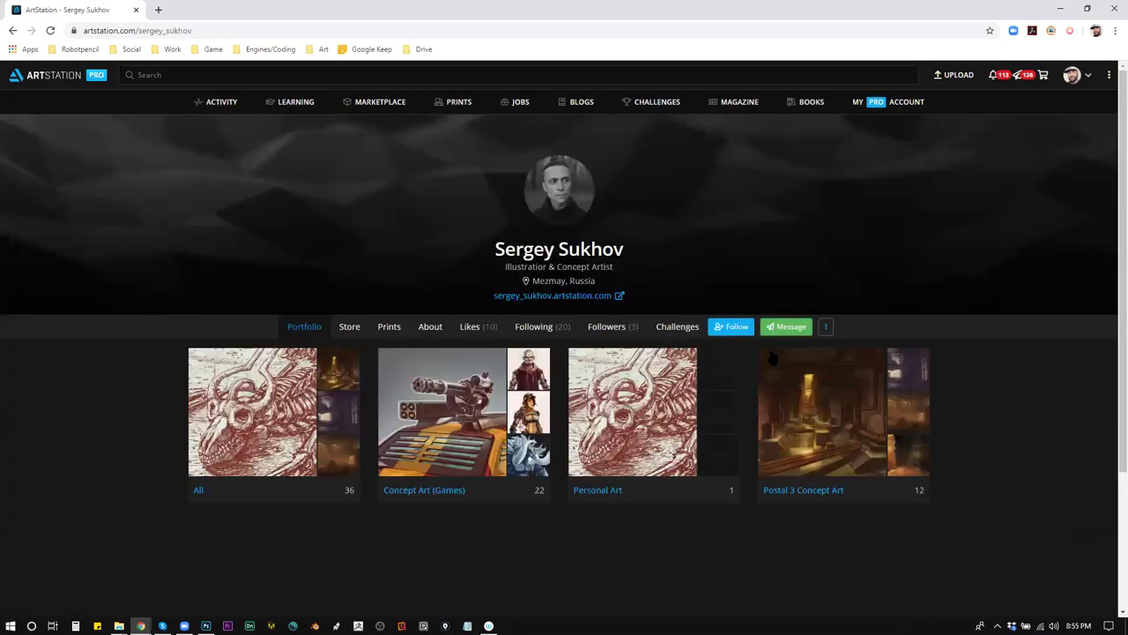
{"action": "scroll", "coordinate": [772, 357], "scroll_direction": "down", "scroll_amount": 1}
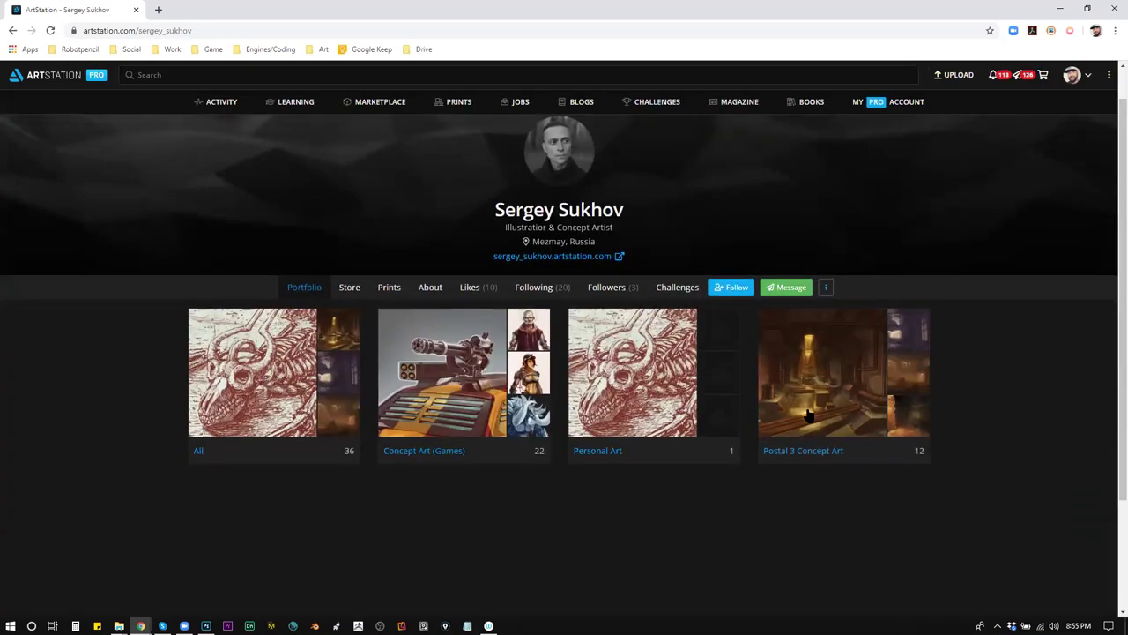
Go back from the concept artist's portfolio to the latest submissions and examine the older posts further down the grid
{"action": "left_click", "coordinate": [12, 30]}
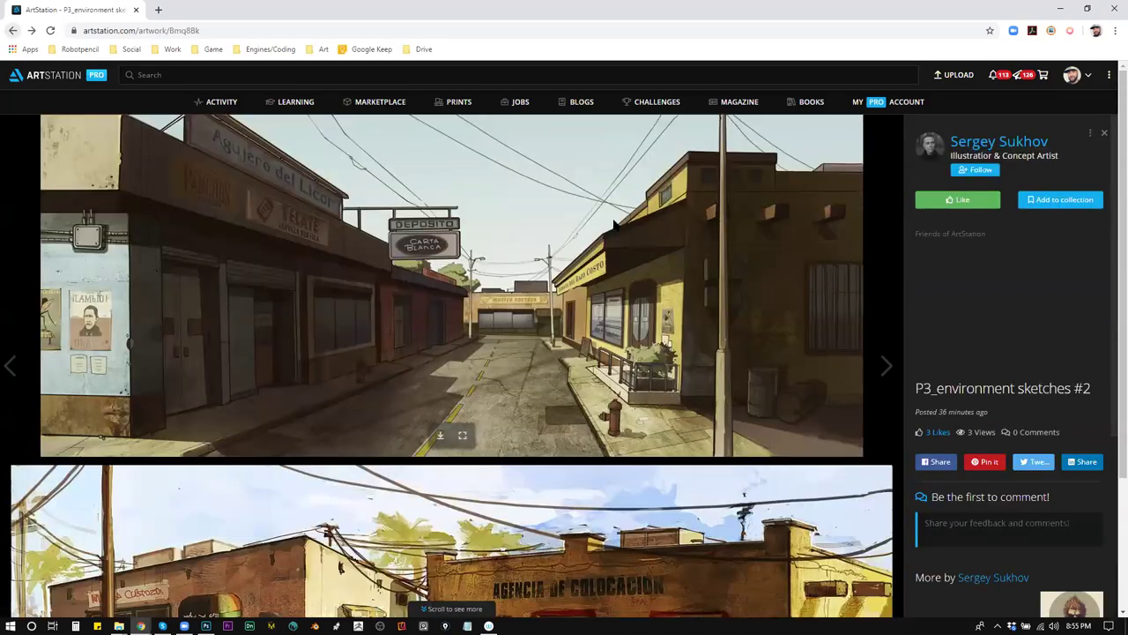
{"action": "left_click", "coordinate": [13, 30]}
{"action": "scroll", "coordinate": [313, 340], "scroll_direction": "down", "scroll_amount": 1}
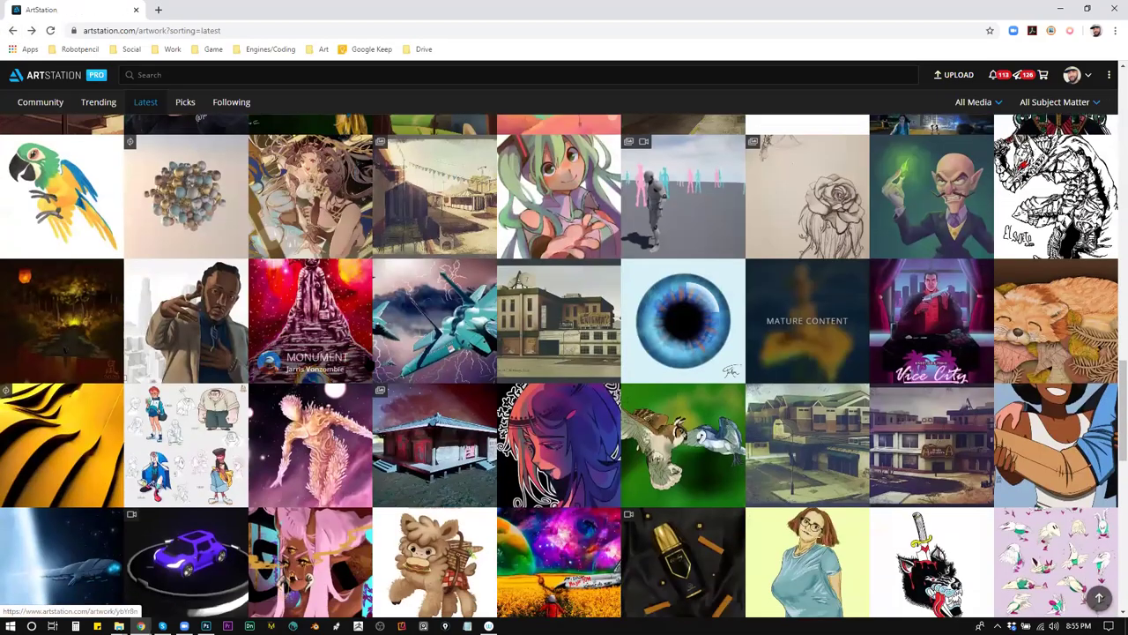
{"action": "scroll", "coordinate": [428, 414], "scroll_direction": "down", "scroll_amount": 2}
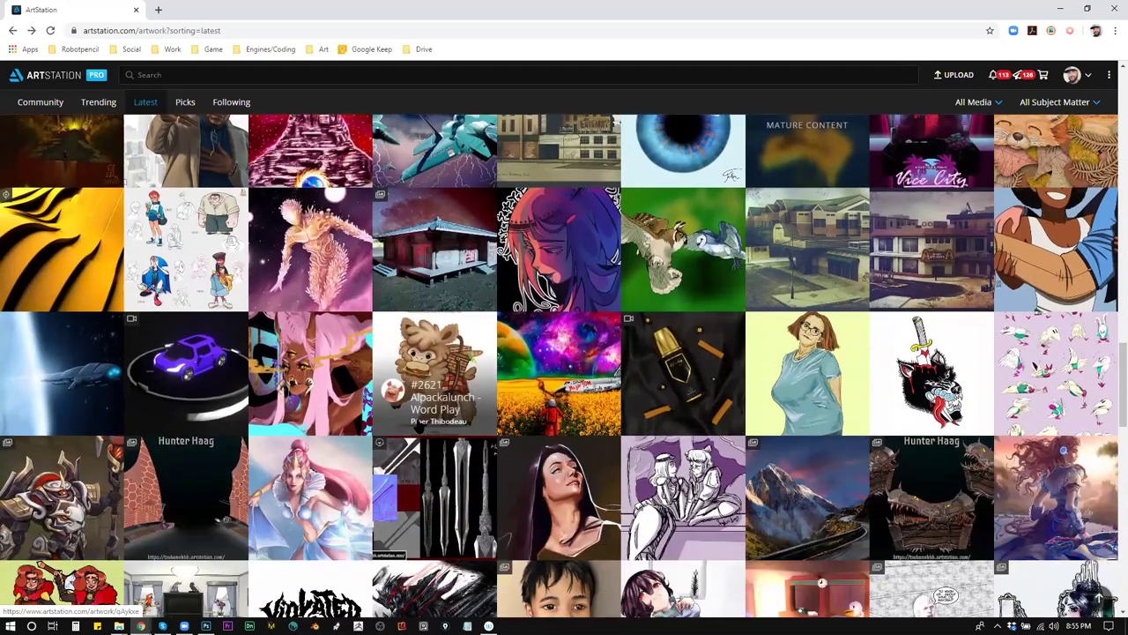
{"action": "scroll", "coordinate": [432, 388], "scroll_direction": "down", "scroll_amount": 1}
{"action": "scroll", "coordinate": [559, 335], "scroll_direction": "down", "scroll_amount": 2}
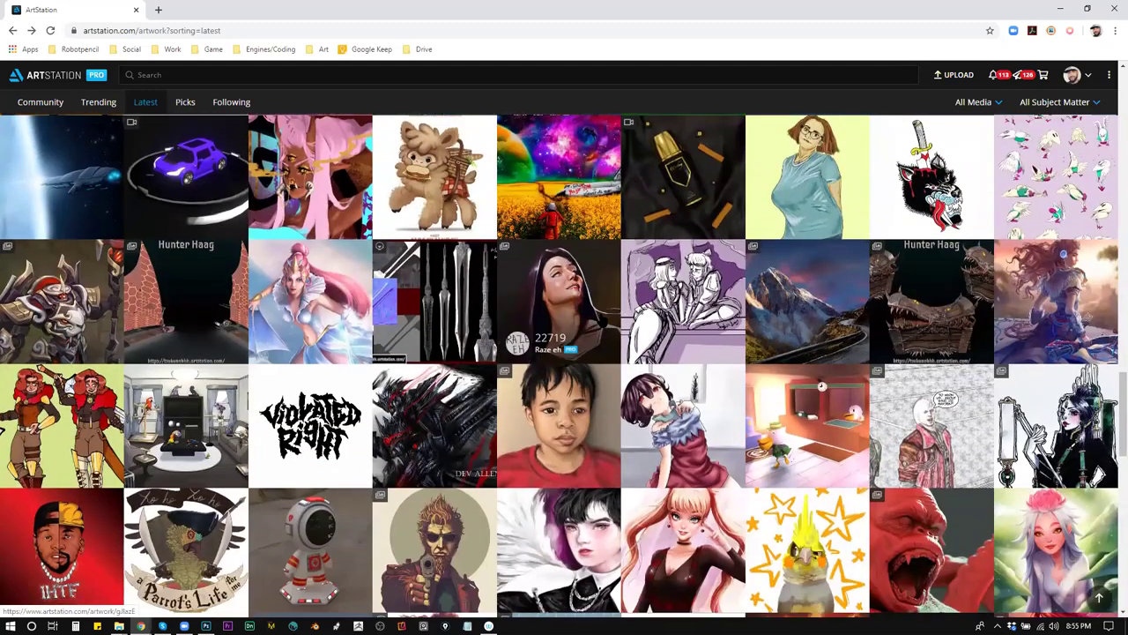
{"action": "scroll", "coordinate": [604, 323], "scroll_direction": "down", "scroll_amount": 2}
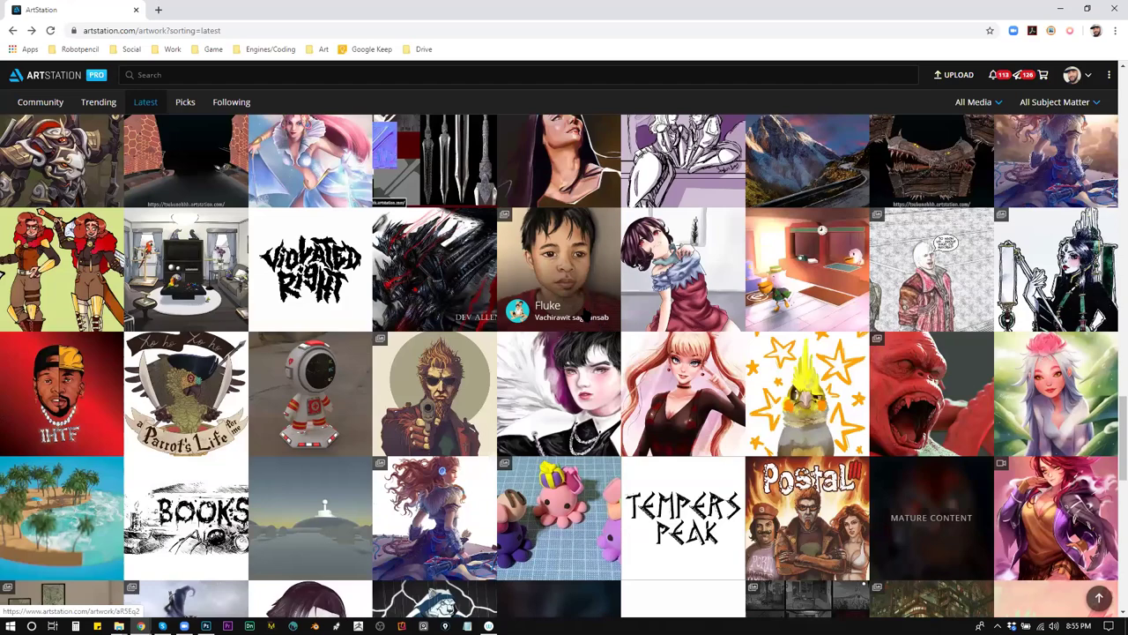
{"action": "scroll", "coordinate": [580, 315], "scroll_direction": "up", "scroll_amount": 2}
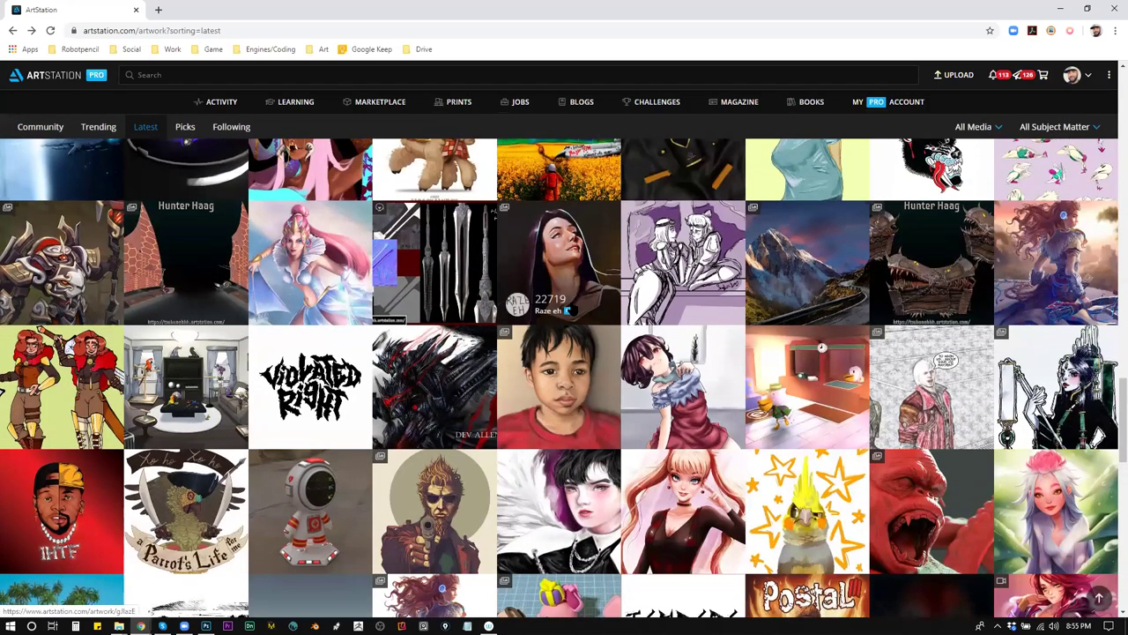
{"action": "scroll", "coordinate": [564, 304], "scroll_direction": "up", "scroll_amount": 1}
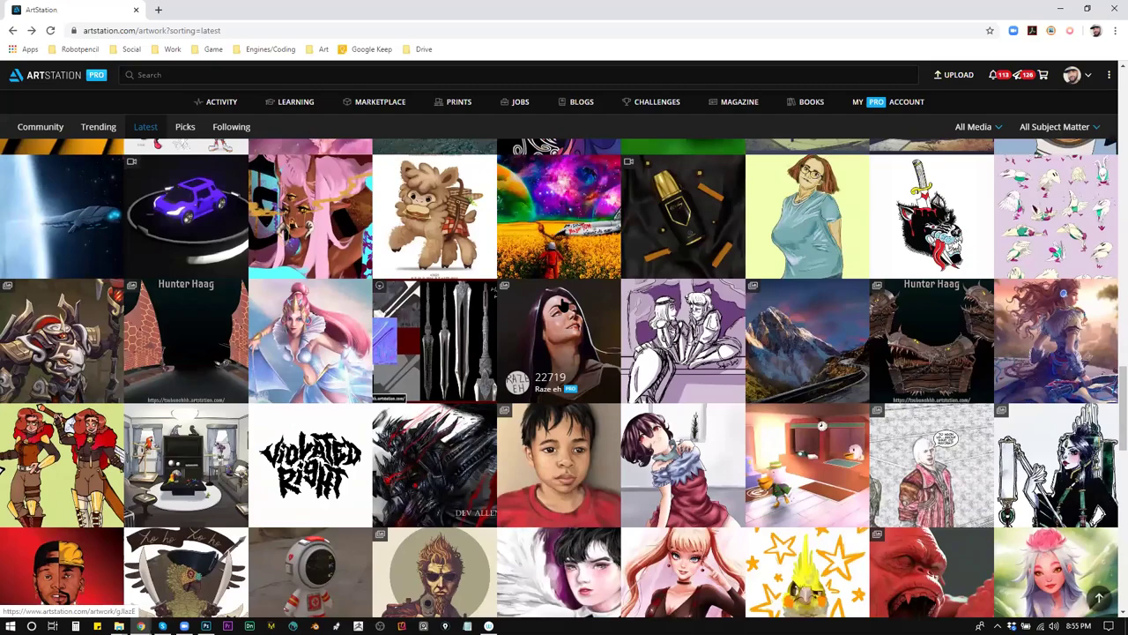
{"action": "scroll", "coordinate": [553, 322], "scroll_direction": "down", "scroll_amount": 4}
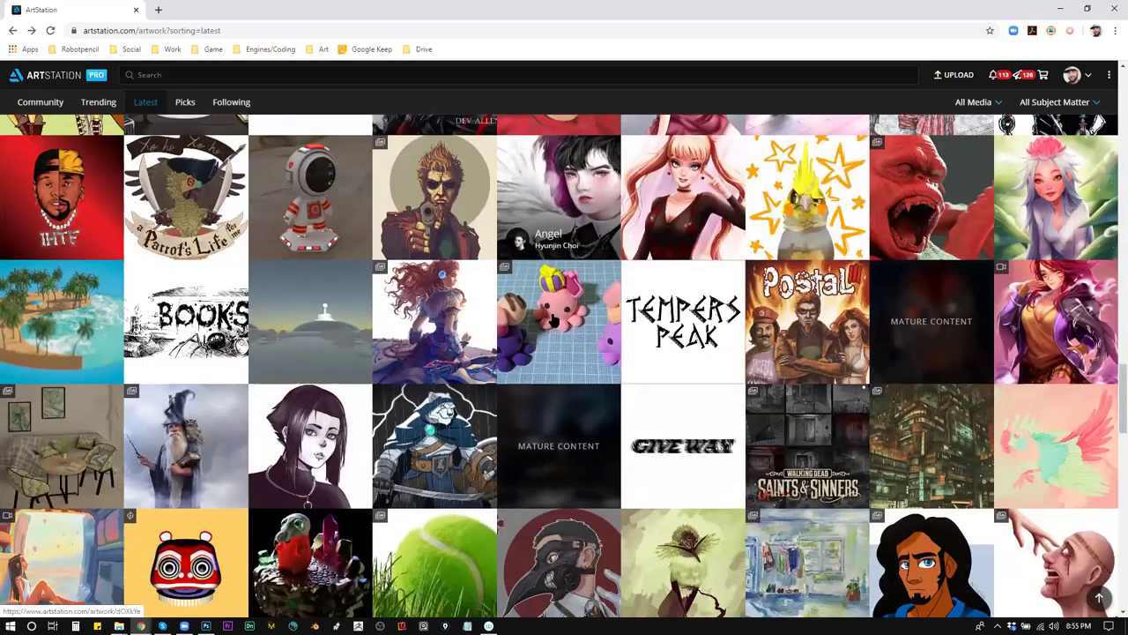
{"action": "scroll", "coordinate": [552, 321], "scroll_direction": "down", "scroll_amount": 4}
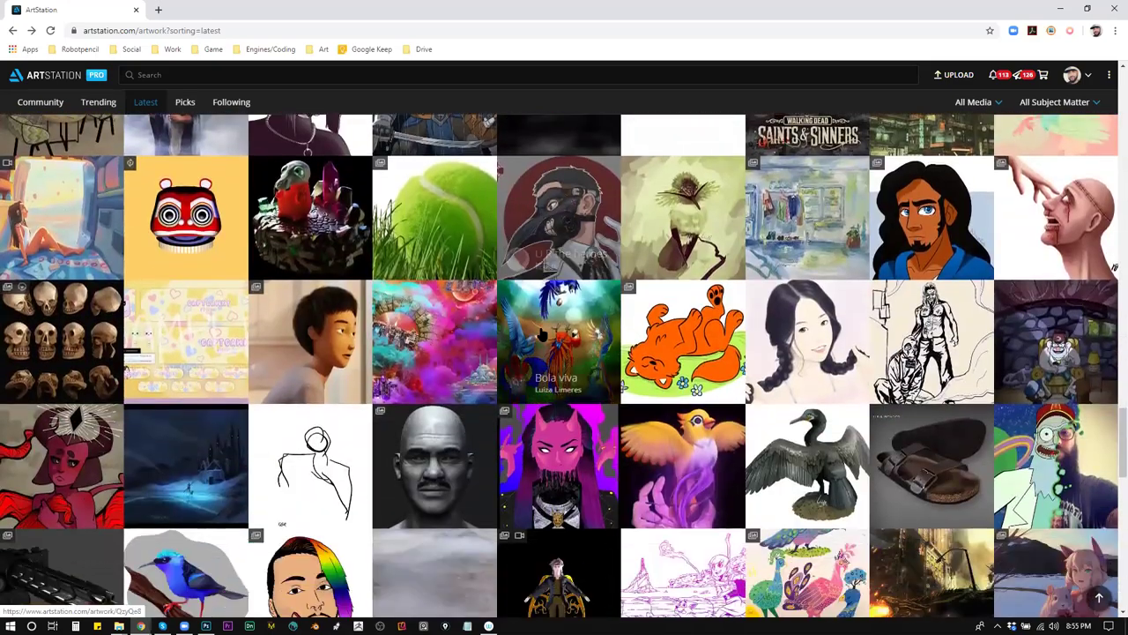
{"action": "scroll", "coordinate": [543, 334], "scroll_direction": "down", "scroll_amount": 2}
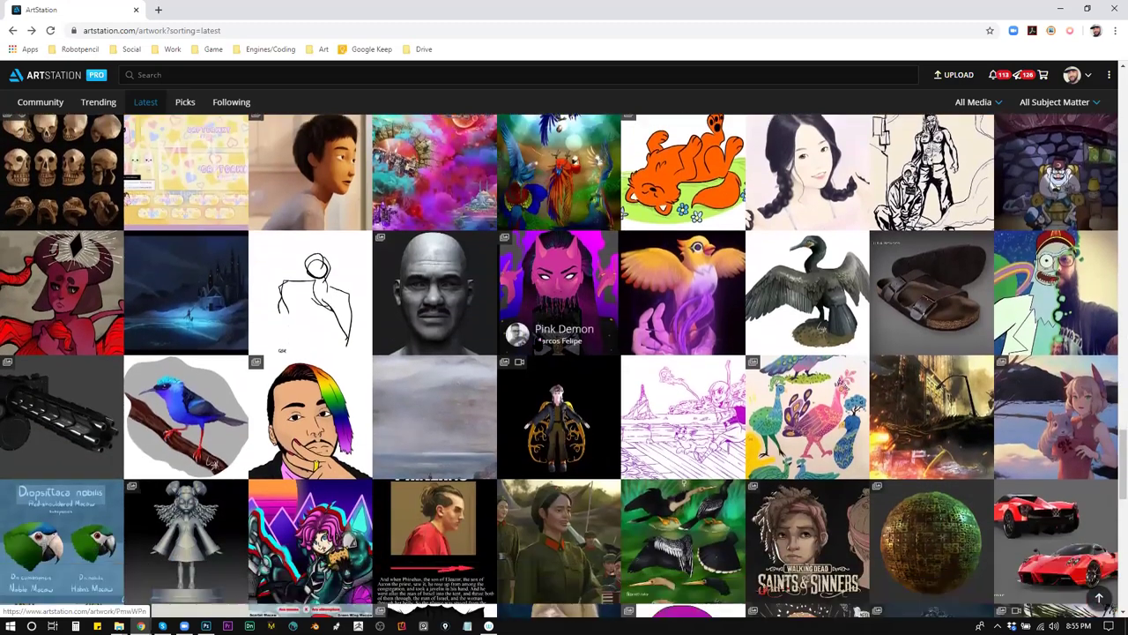
{"action": "scroll", "coordinate": [541, 340], "scroll_direction": "down", "scroll_amount": 3}
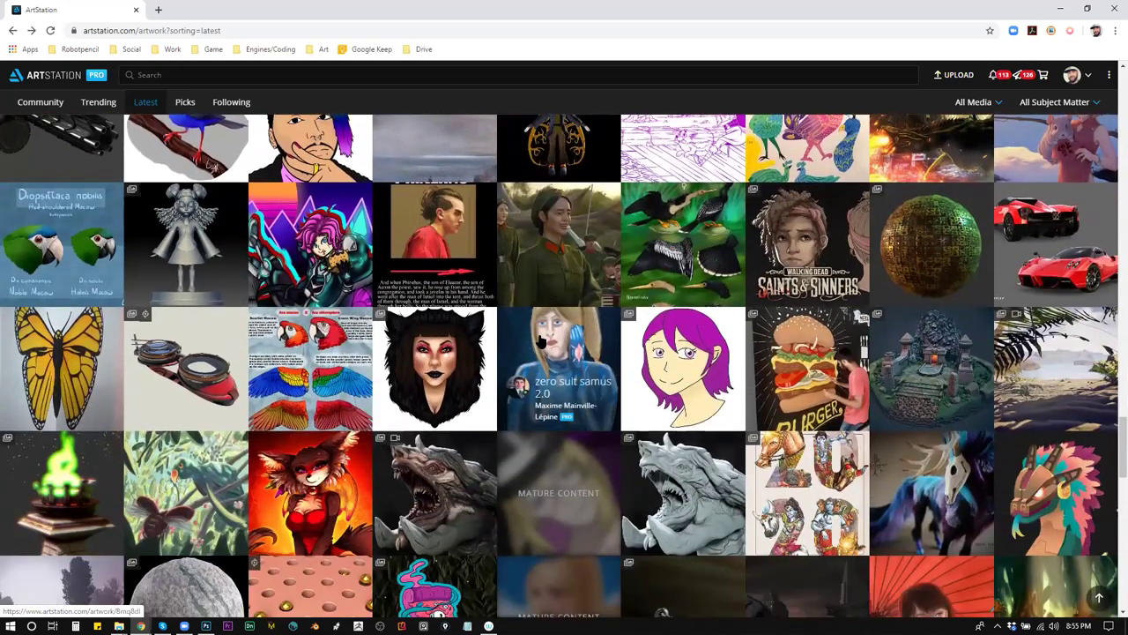
Close ArtStation, return to the Photoshop painting and cover the dark strands below the figure's waist with a gray patch
{"action": "left_click", "coordinate": [137, 10]}
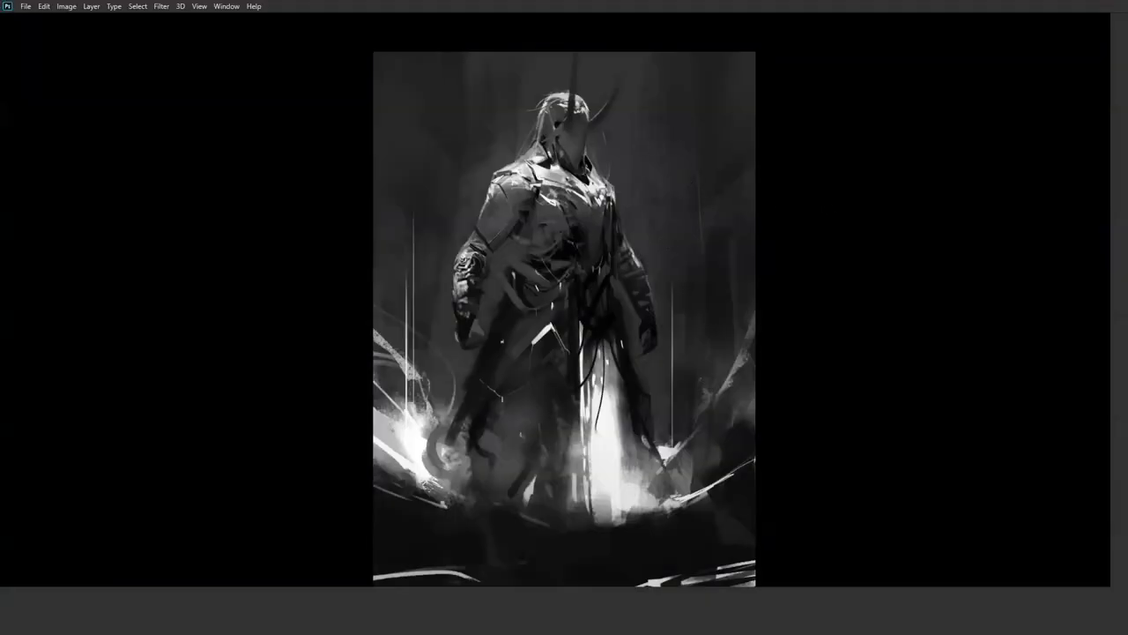
{"action": "key", "text": "ctrl+plus"}
{"action": "key", "text": "f"}
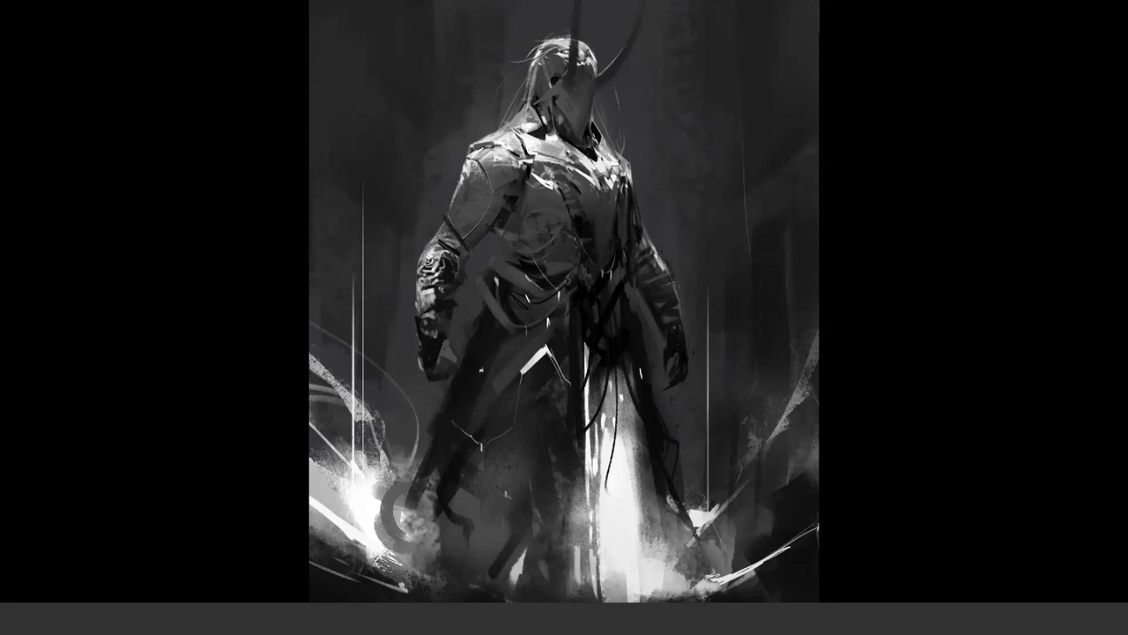
{"action": "mouse_move", "coordinate": [628, 279]}
{"action": "left_mouse_down"}
{"action": "mouse_move", "coordinate": [608, 379]}
{"action": "mouse_move", "coordinate": [583, 274]}
{"action": "left_mouse_up"}
{"action": "key", "text": "b"}
{"action": "mouse_move", "coordinate": [616, 359]}
{"action": "left_mouse_down"}
{"action": "mouse_move", "coordinate": [598, 387]}
{"action": "mouse_move", "coordinate": [654, 308]}
{"action": "left_mouse_up"}
{"action": "key", "text": "ctrl+d"}
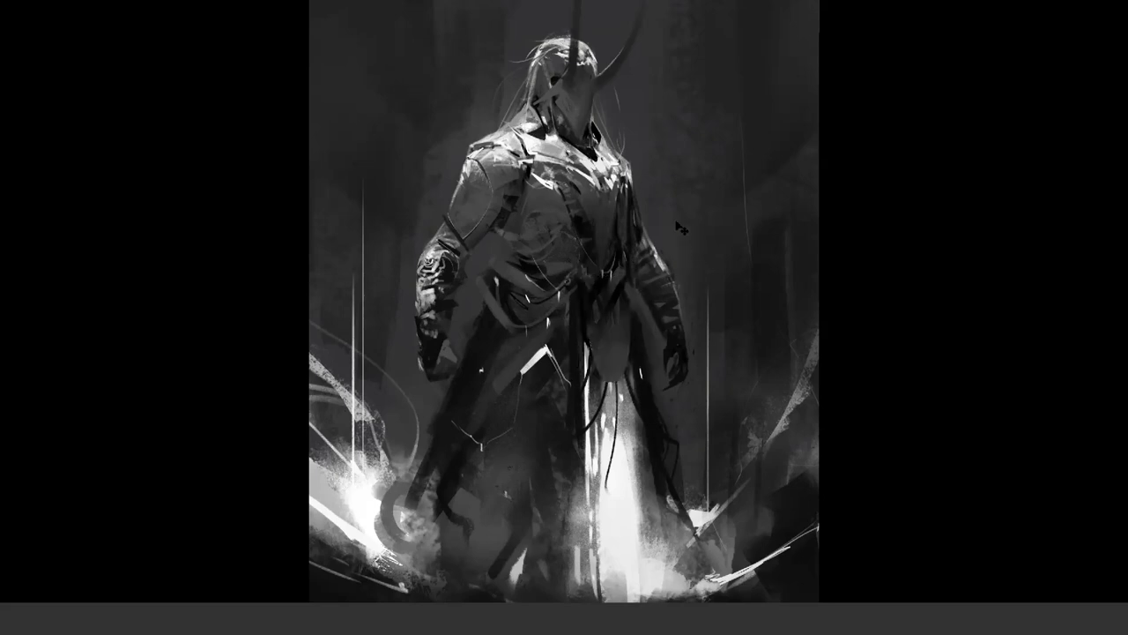
Flip the canvas horizontally and repaint the hanging cloth and dark folds at the figure's waist above the bright gap in the robe
{"action": "key", "text": "ctrl+shift+h"}
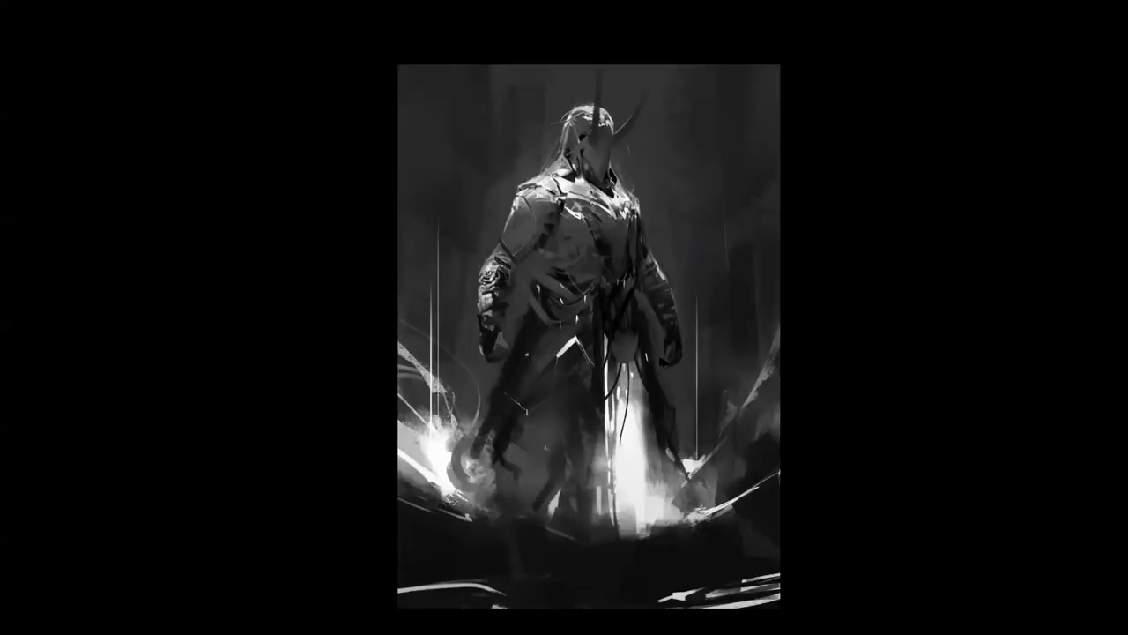
{"action": "left_click_drag", "start_coordinate": [603, 284], "coordinate": [637, 287]}
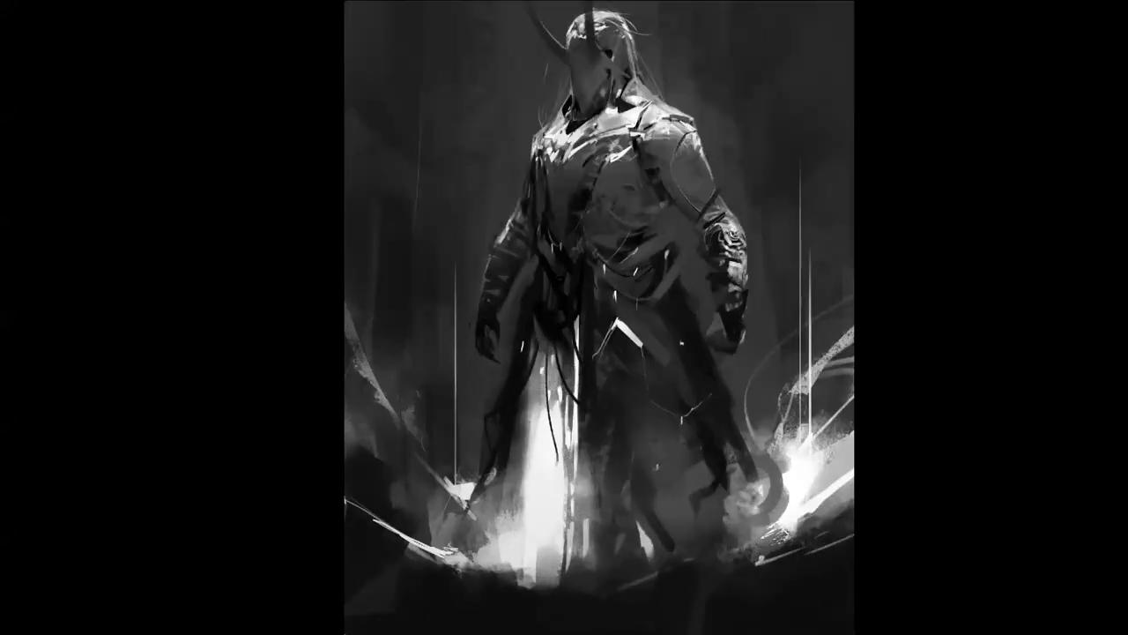
{"action": "left_click_drag", "start_coordinate": [540, 257], "coordinate": [553, 363]}
{"action": "mouse_move", "coordinate": [576, 277]}
{"action": "left_mouse_down"}
{"action": "mouse_move", "coordinate": [564, 369]}
{"action": "mouse_move", "coordinate": [564, 347]}
{"action": "left_mouse_up"}
{"action": "mouse_move", "coordinate": [538, 259]}
{"action": "left_mouse_down"}
{"action": "mouse_move", "coordinate": [548, 352]}
{"action": "mouse_move", "coordinate": [565, 349]}
{"action": "mouse_move", "coordinate": [575, 260]}
{"action": "left_mouse_up"}
{"action": "key", "text": "b"}
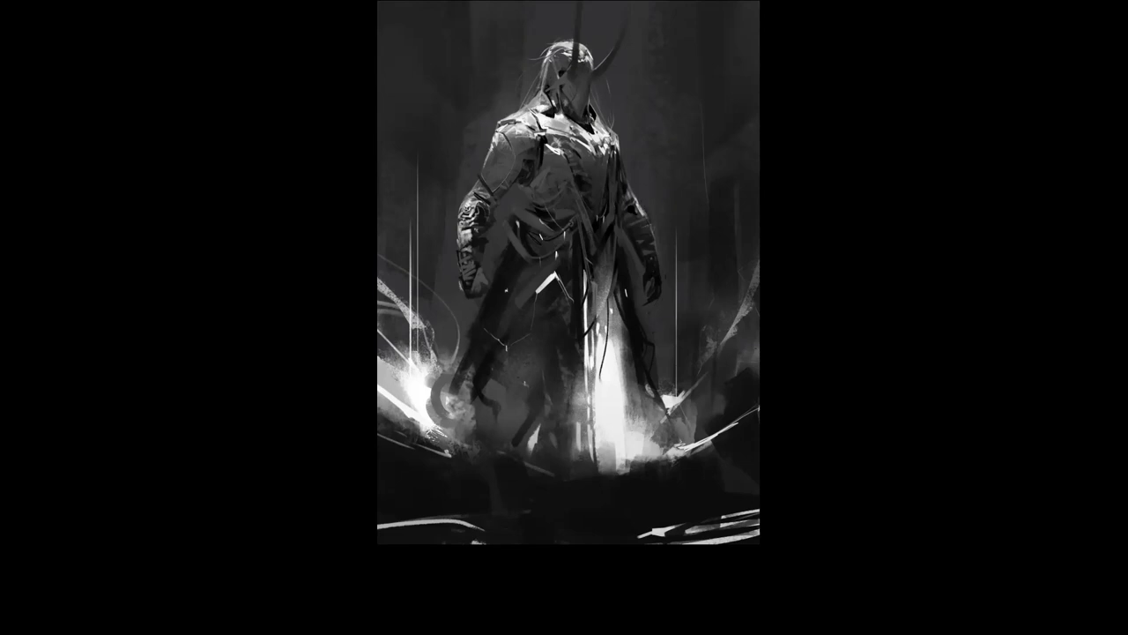
Flip the canvas again and draw three thin, light curved strands sweeping from the figure's shoulder to the side edge of the canvas
{"action": "key", "text": "ctrl+shift+h"}
{"action": "key", "text": "ctrl+plus"}
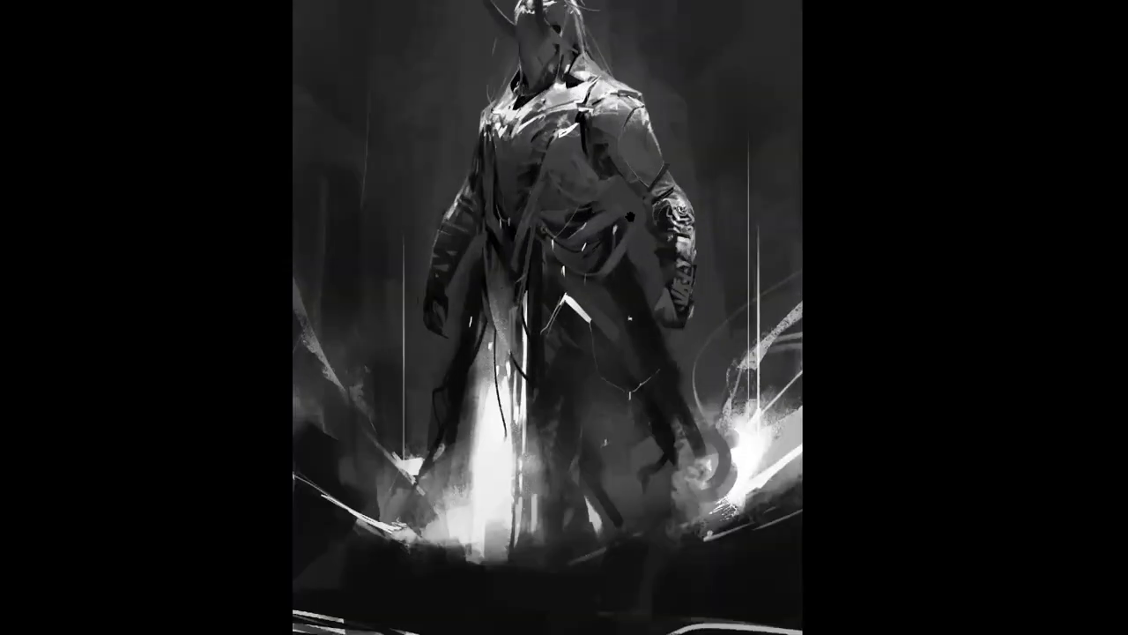
{"action": "left_click_drag", "start_coordinate": [634, 38], "coordinate": [615, 195]}
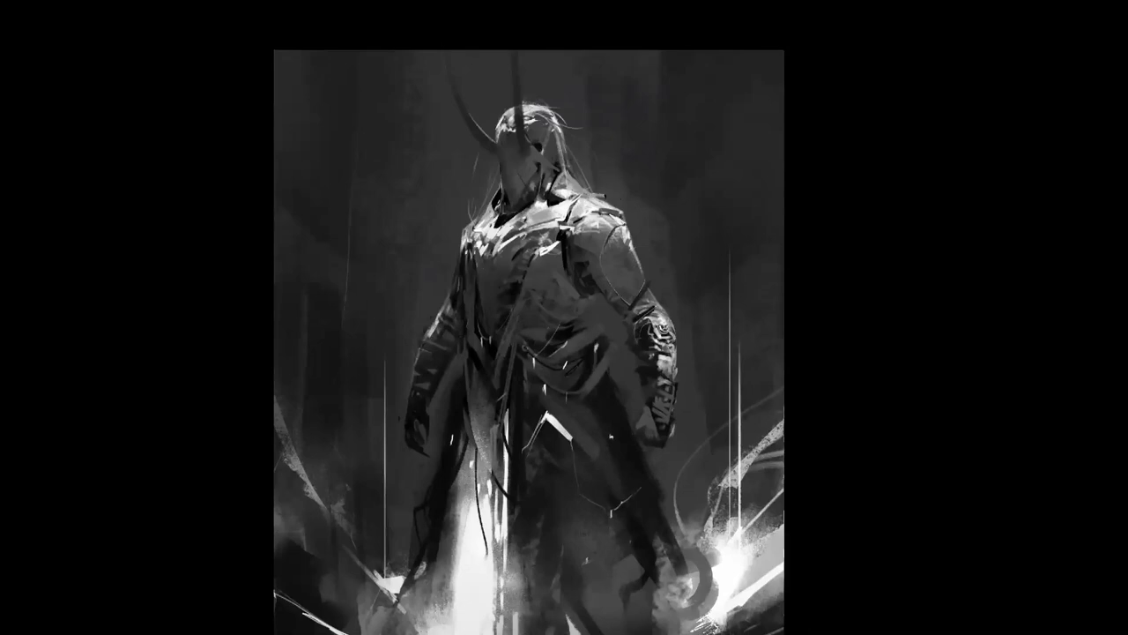
{"action": "left_click_drag", "start_coordinate": [587, 195], "coordinate": [784, 152]}
{"action": "key", "text": "ctrl+z"}
{"action": "left_click_drag", "start_coordinate": [601, 197], "coordinate": [784, 152]}
{"action": "key", "text": "ctrl+z"}
{"action": "left_click_drag", "start_coordinate": [601, 199], "coordinate": [783, 193]}
{"action": "key", "text": "ctrl+z"}
{"action": "left_click_drag", "start_coordinate": [607, 203], "coordinate": [783, 187]}
{"action": "left_click_drag", "start_coordinate": [617, 208], "coordinate": [783, 167]}
{"action": "left_click_drag", "start_coordinate": [606, 188], "coordinate": [783, 118]}
Draw more thin curved strands rising from the same shoulder towards the top edge and check the whole composition
{"action": "left_click_drag", "start_coordinate": [603, 185], "coordinate": [636, 141]}
{"action": "left_click_drag", "start_coordinate": [604, 187], "coordinate": [659, 52]}
{"action": "key", "text": "ctrl+z"}
{"action": "mouse_move", "coordinate": [606, 187]}
{"action": "left_mouse_down"}
{"action": "mouse_move", "coordinate": [635, 106]}
{"action": "mouse_move", "coordinate": [640, 57]}
{"action": "mouse_move", "coordinate": [599, 52]}
{"action": "left_mouse_up"}
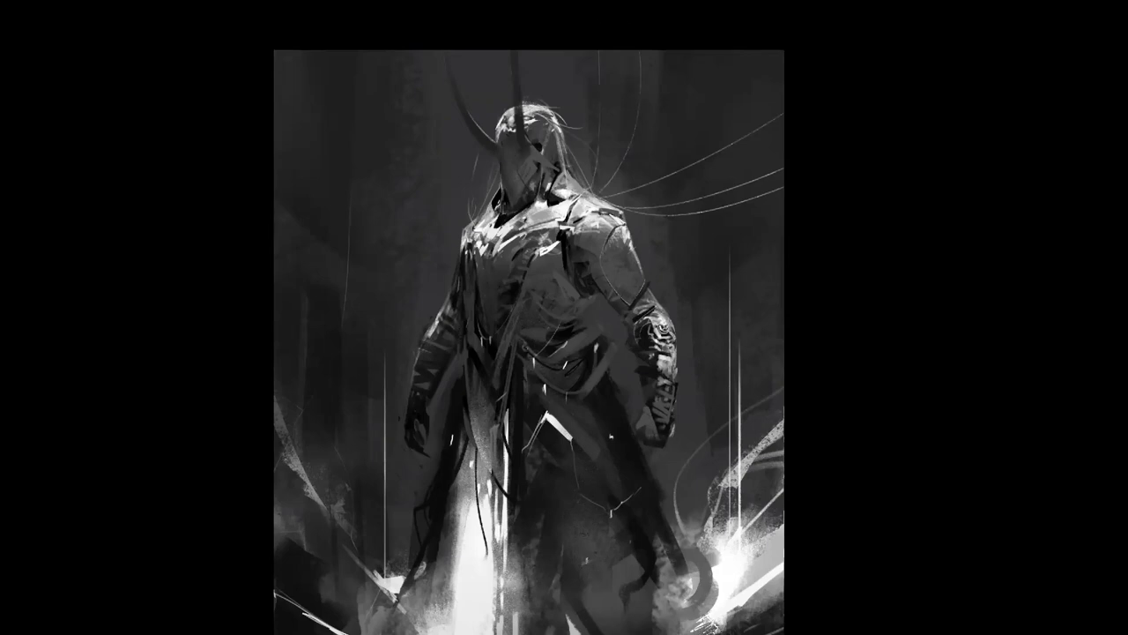
{"action": "key", "text": "ctrl+z"}
{"action": "left_click_drag", "start_coordinate": [607, 185], "coordinate": [739, 55]}
{"action": "scroll", "coordinate": [633, 365], "scroll_direction": "down", "scroll_amount": 2}
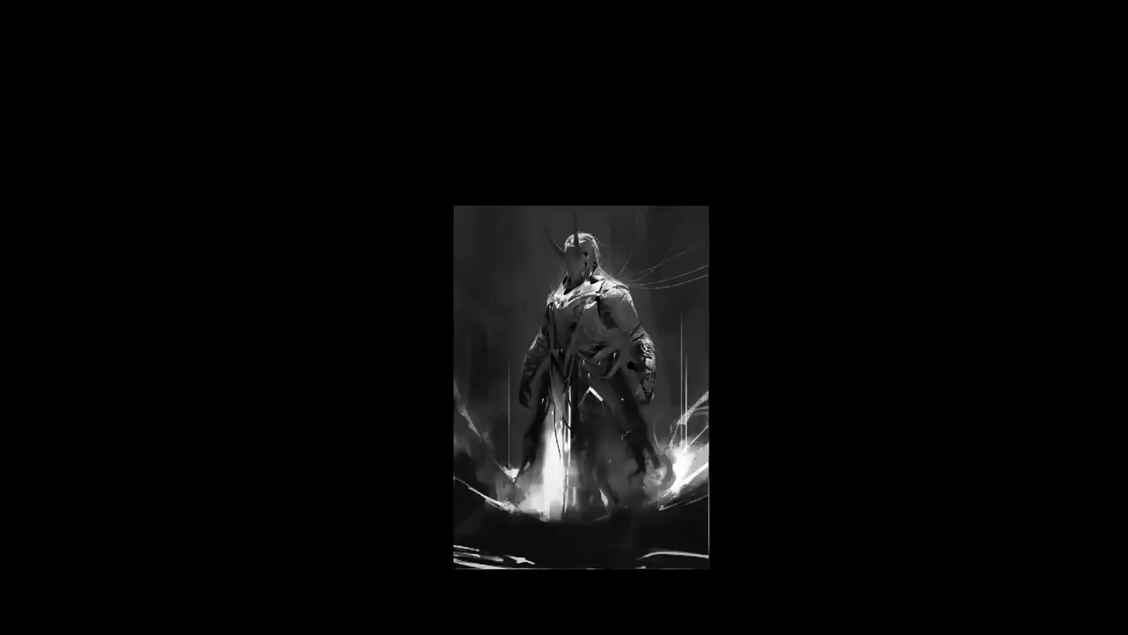
{"action": "key", "text": "ctrl+h"}
{"action": "scroll", "coordinate": [560, 327], "scroll_direction": "up", "scroll_amount": 1}
{"action": "key", "text": "ctrl+plus"}
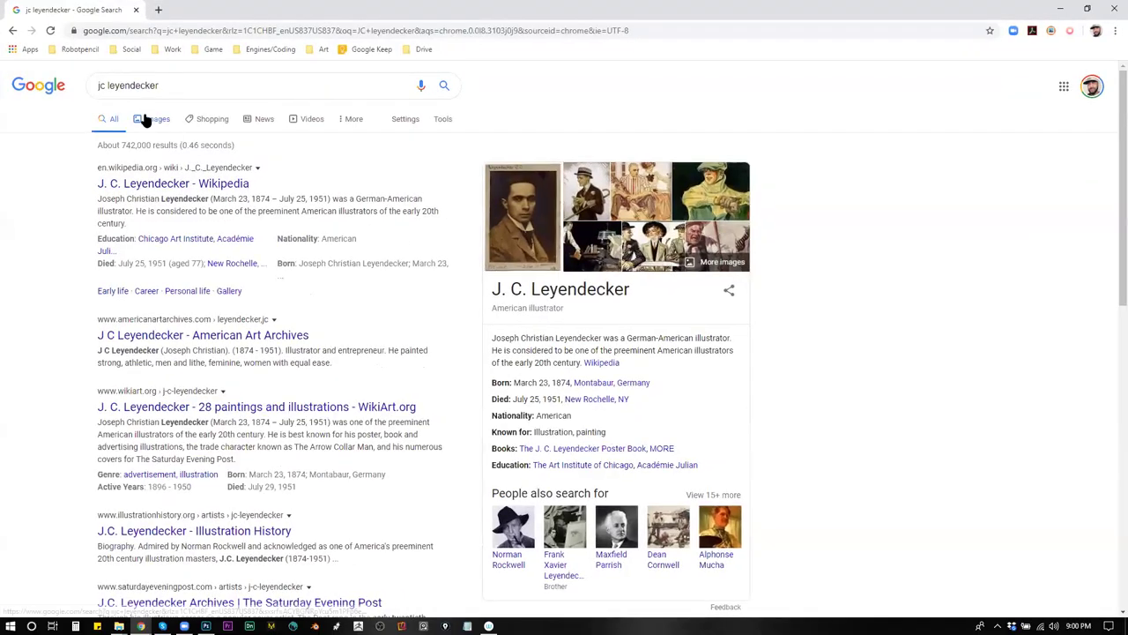
Open the image results for the jc leyendecker search, look over the first rows and select the page's address
{"action": "left_click", "coordinate": [144, 118]}
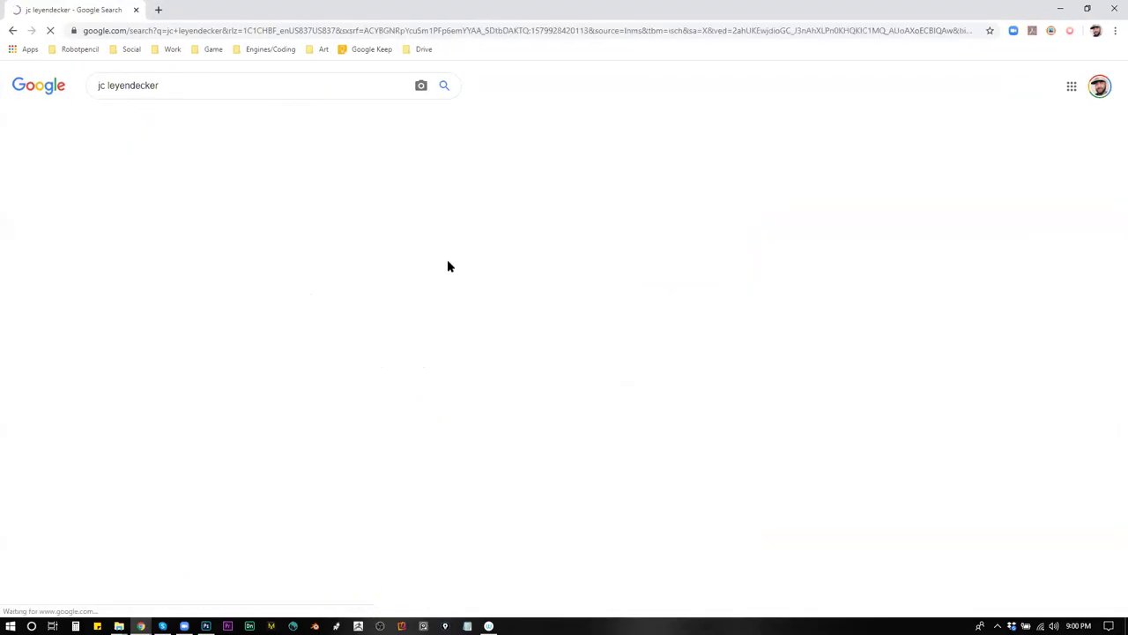
{"action": "scroll", "coordinate": [731, 453], "scroll_direction": "down", "scroll_amount": 2}
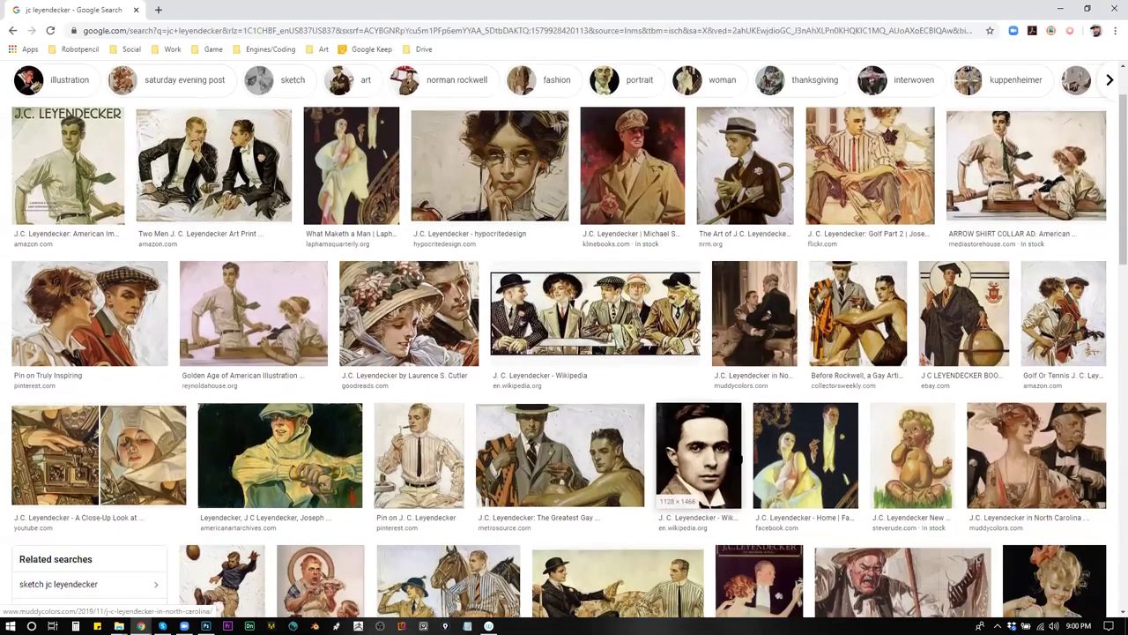
{"action": "scroll", "coordinate": [229, 159], "scroll_direction": "up", "scroll_amount": 2}
{"action": "left_click", "coordinate": [183, 36]}
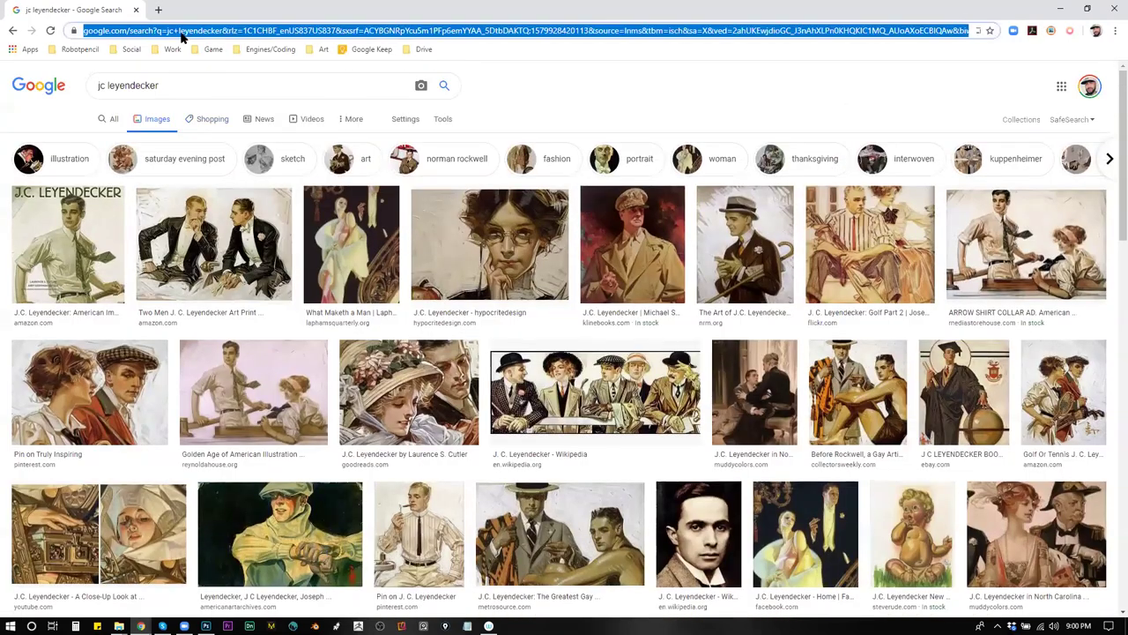
Examine the J.C. Leyendecker illustrations, magazine covers and studies further down the image results
{"action": "scroll", "coordinate": [427, 225], "scroll_direction": "down", "scroll_amount": 2}
{"action": "scroll", "coordinate": [428, 225], "scroll_direction": "down", "scroll_amount": 5}
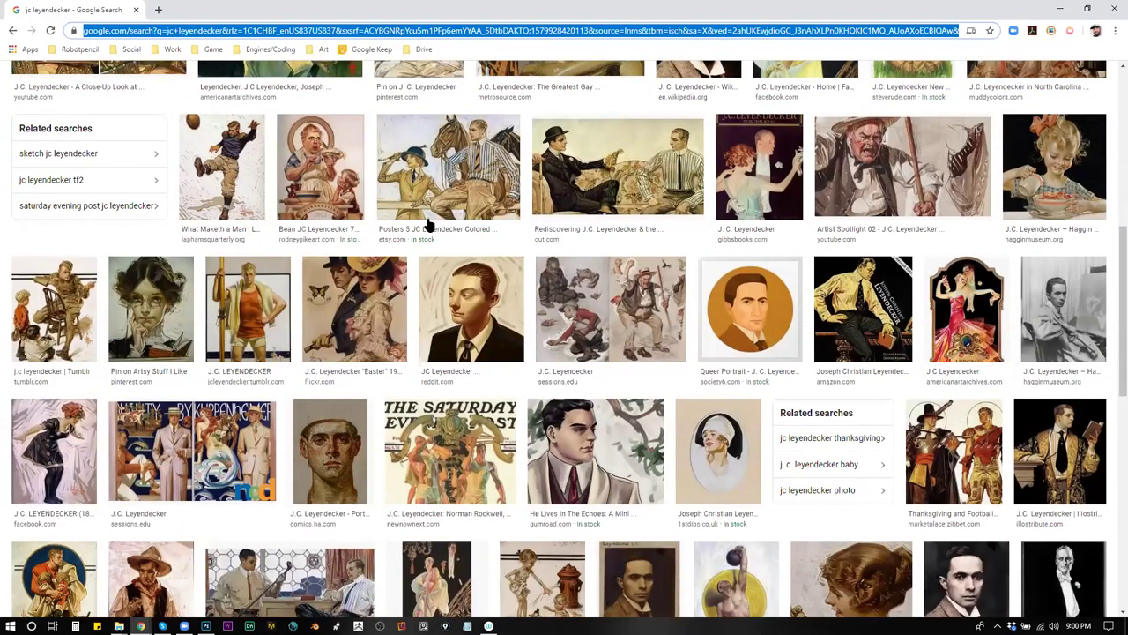
{"action": "scroll", "coordinate": [428, 225], "scroll_direction": "down", "scroll_amount": 6}
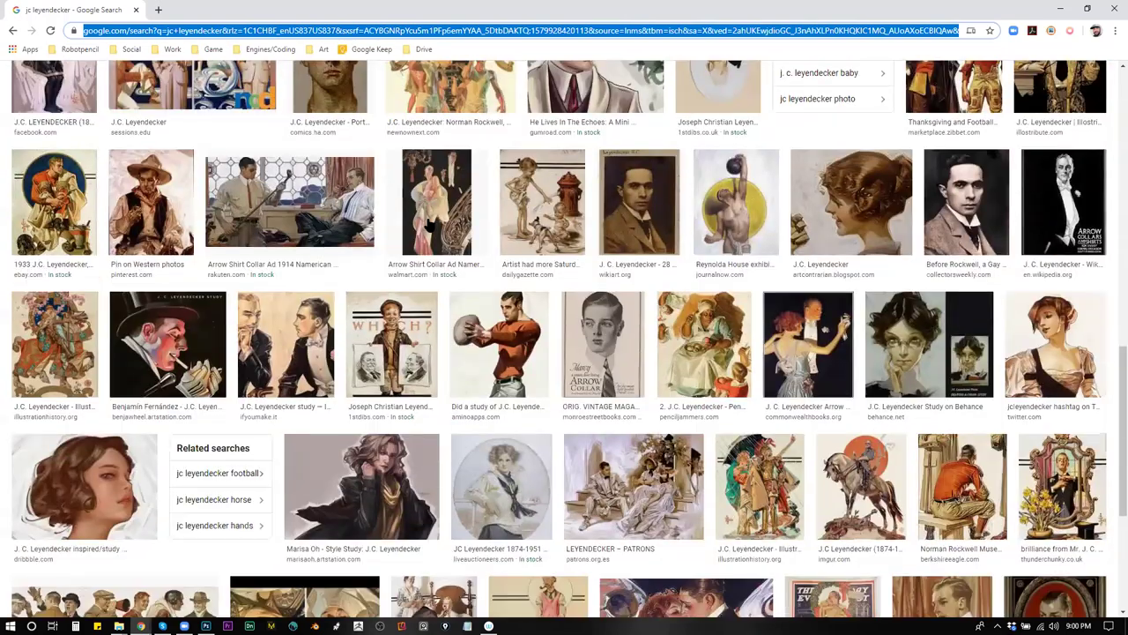
{"action": "scroll", "coordinate": [428, 224], "scroll_direction": "down", "scroll_amount": 1}
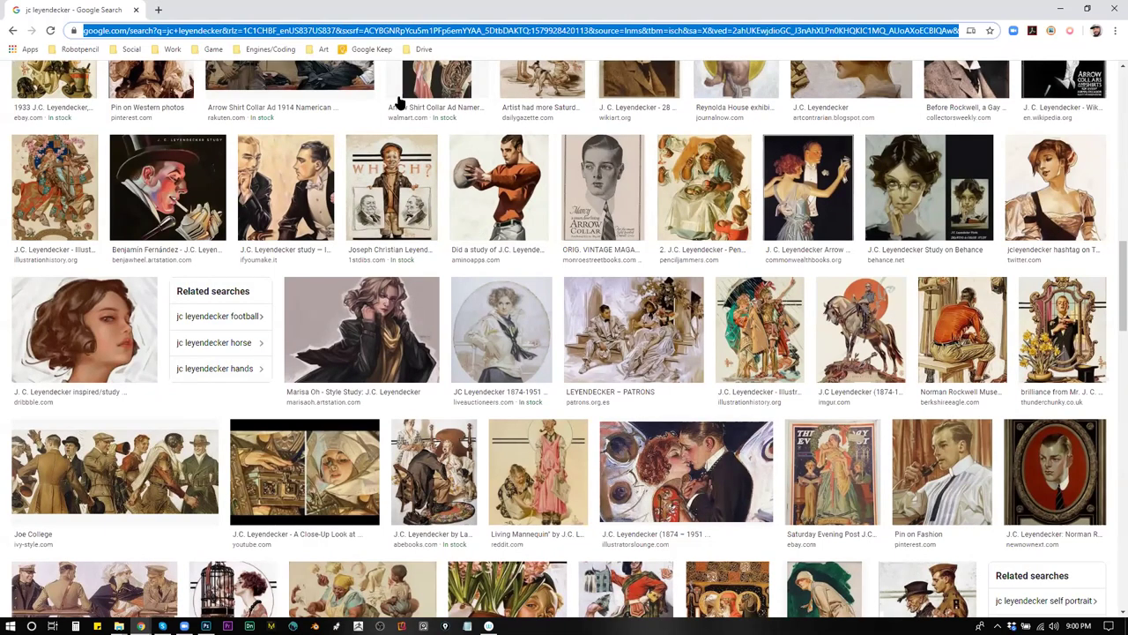
{"action": "scroll", "coordinate": [388, 202], "scroll_direction": "down", "scroll_amount": 3}
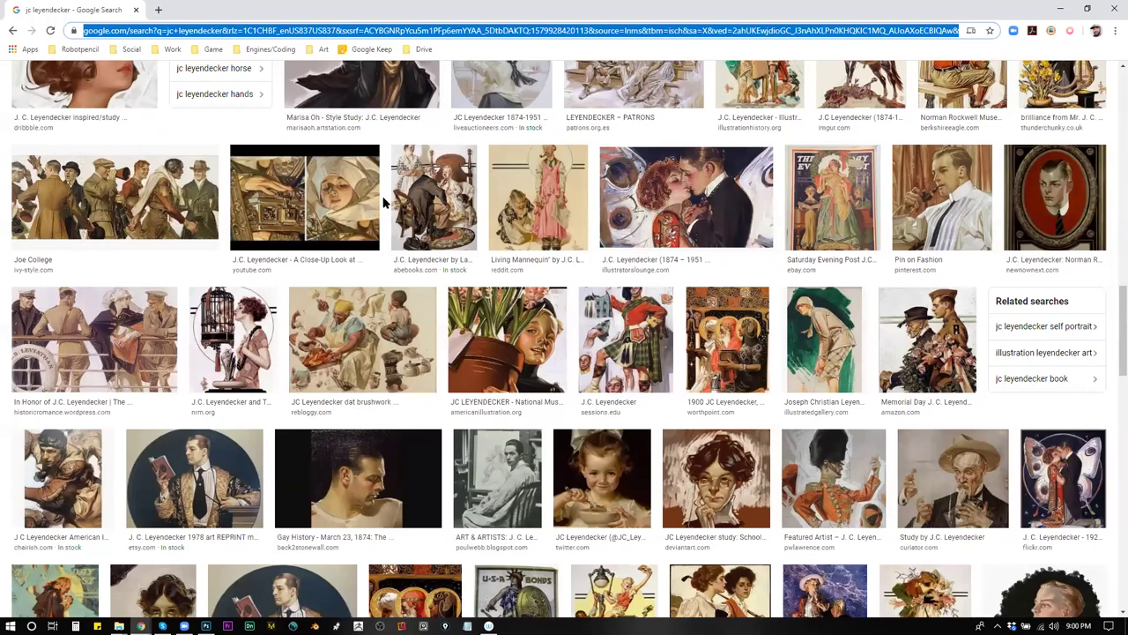
{"action": "scroll", "coordinate": [540, 364], "scroll_direction": "down", "scroll_amount": 2}
{"action": "scroll", "coordinate": [540, 364], "scroll_direction": "down", "scroll_amount": 2}
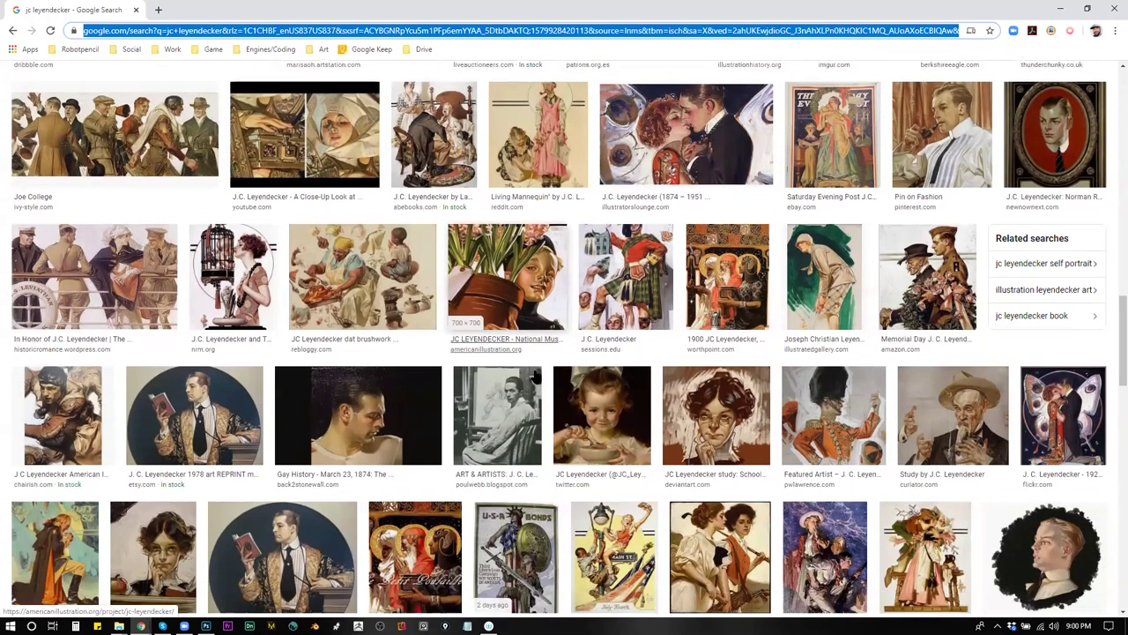
{"action": "scroll", "coordinate": [535, 377], "scroll_direction": "down", "scroll_amount": 2}
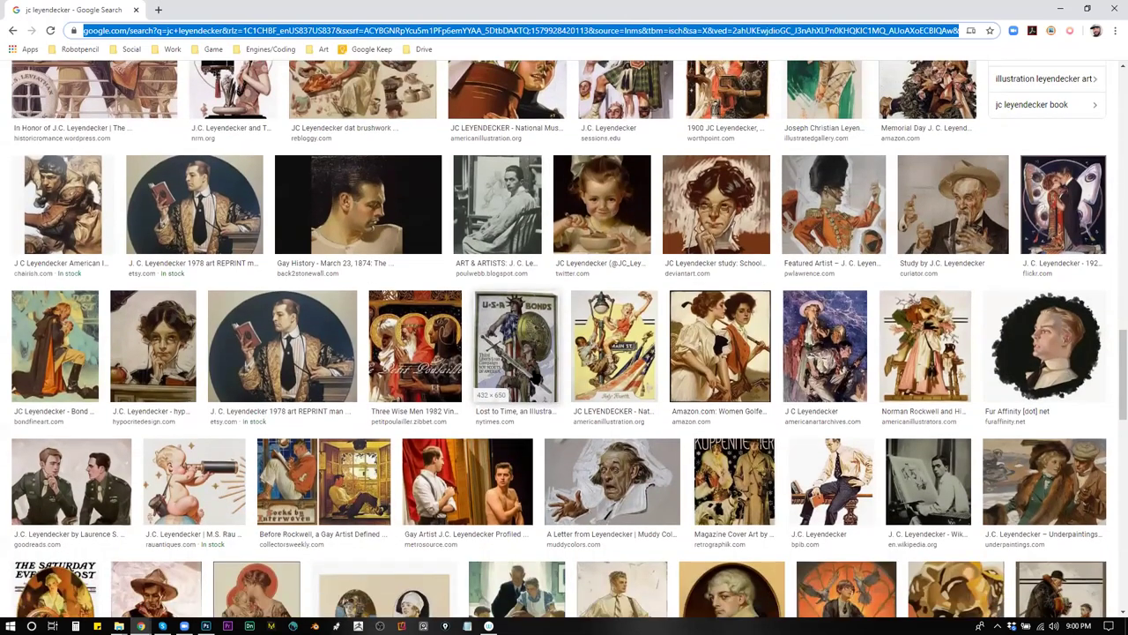
{"action": "scroll", "coordinate": [509, 396], "scroll_direction": "down", "scroll_amount": 4}
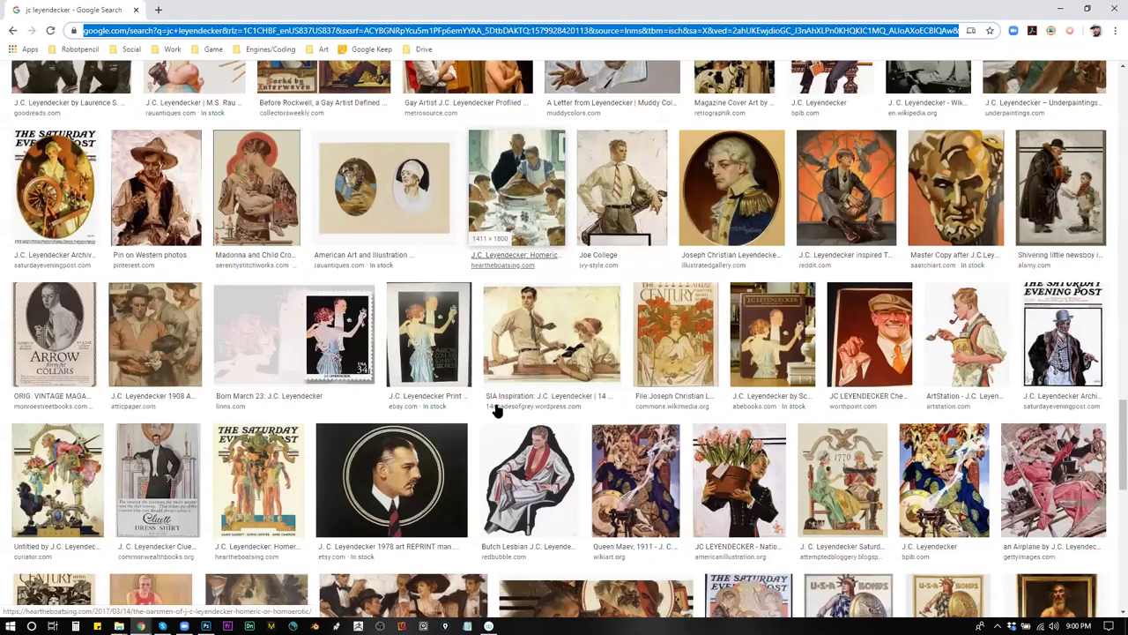
{"action": "scroll", "coordinate": [496, 411], "scroll_direction": "down", "scroll_amount": 3}
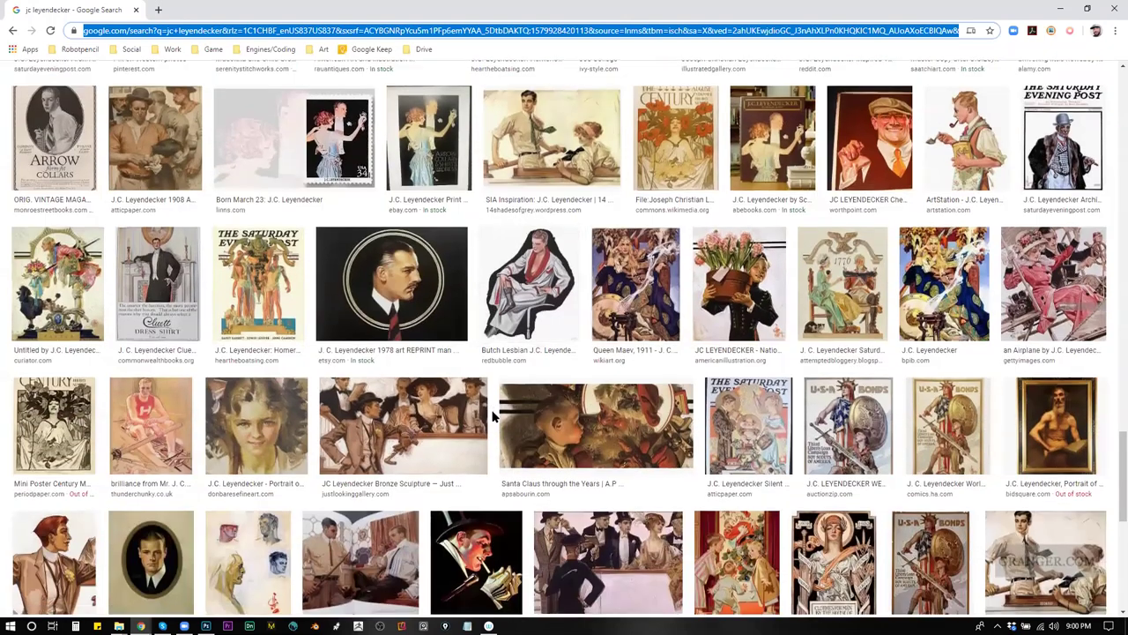
{"action": "scroll", "coordinate": [494, 416], "scroll_direction": "down", "scroll_amount": 3}
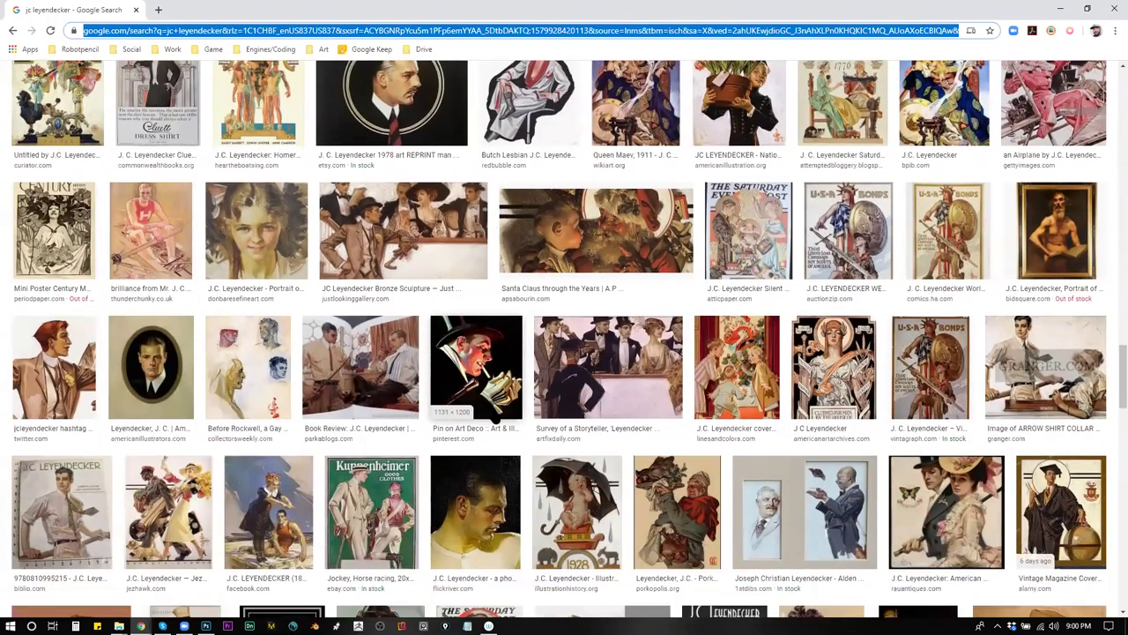
{"action": "scroll", "coordinate": [483, 430], "scroll_direction": "down", "scroll_amount": 5}
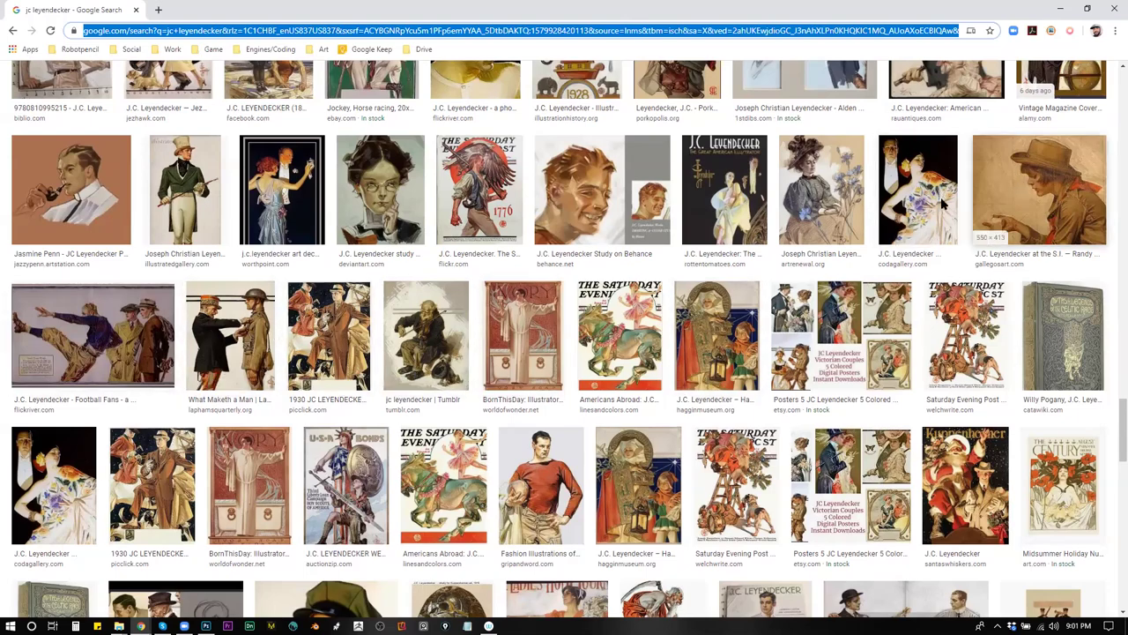
Scan back up through the J.C. Leyendecker image results, comparing his portraits, figure studies and magazine covers
{"action": "scroll", "coordinate": [784, 337], "scroll_direction": "up", "scroll_amount": 3}
{"action": "scroll", "coordinate": [784, 338], "scroll_direction": "up", "scroll_amount": 10}
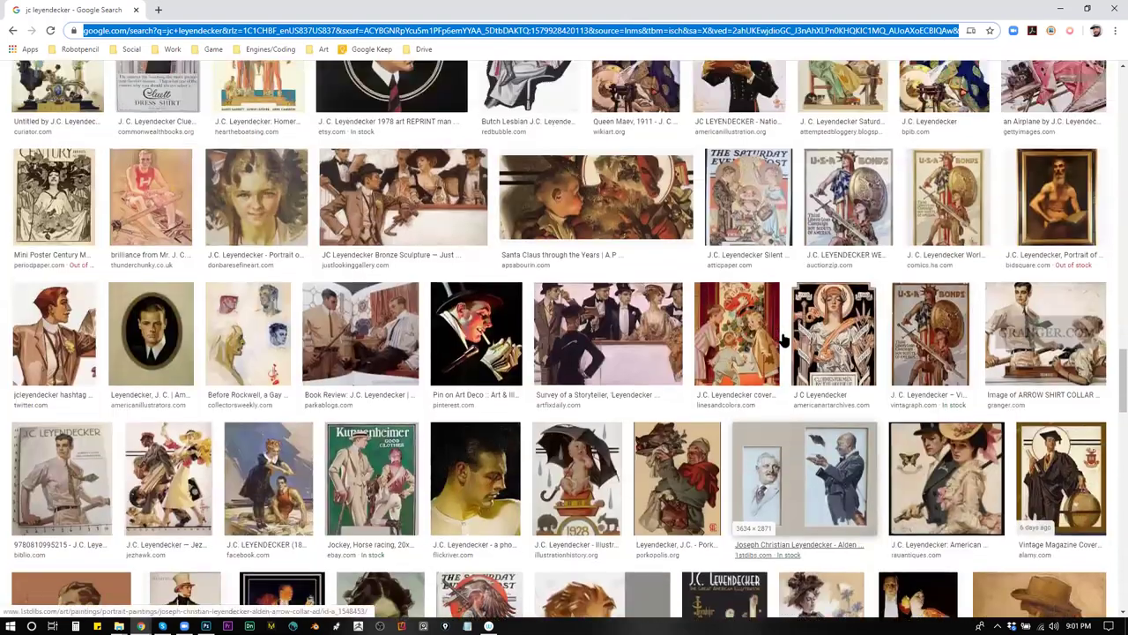
{"action": "scroll", "coordinate": [784, 338], "scroll_direction": "up", "scroll_amount": 10}
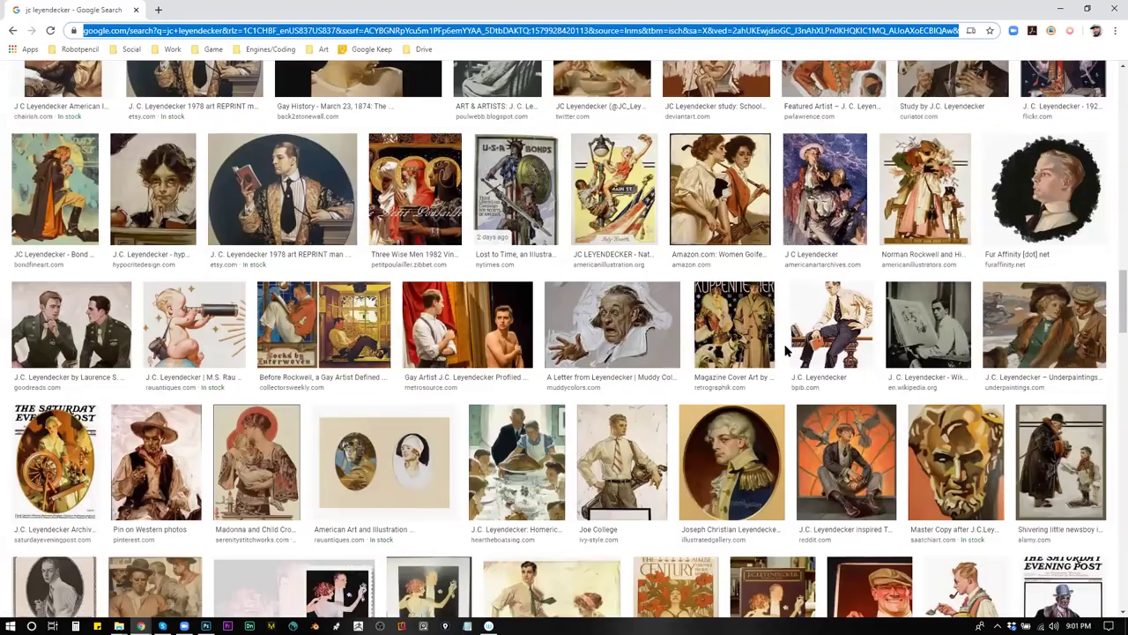
{"action": "scroll", "coordinate": [785, 350], "scroll_direction": "up", "scroll_amount": 8}
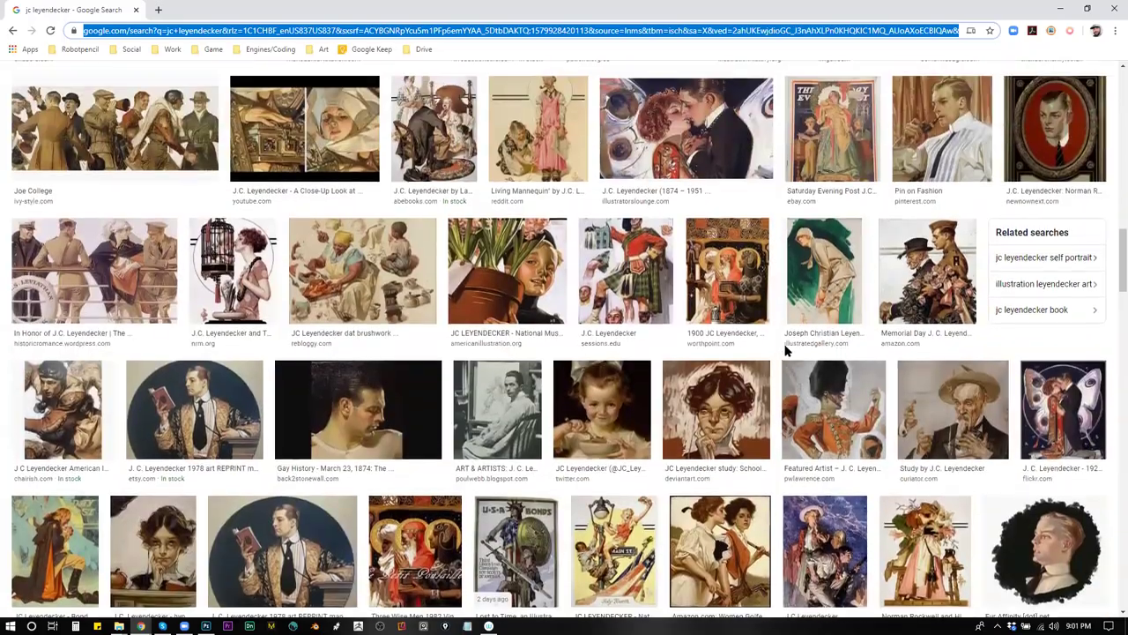
{"action": "scroll", "coordinate": [787, 350], "scroll_direction": "up", "scroll_amount": 8}
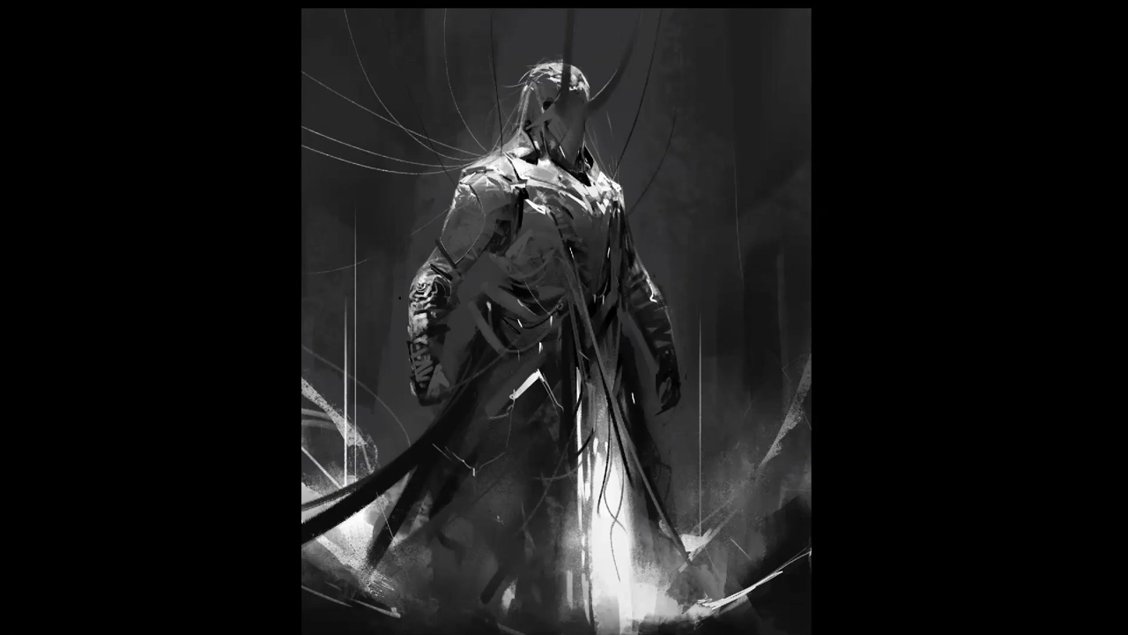
Return to Photoshop and display the painting in full-screen mode without the surrounding panels
{"action": "scroll", "coordinate": [434, 290], "scroll_direction": "up", "scroll_amount": 1}
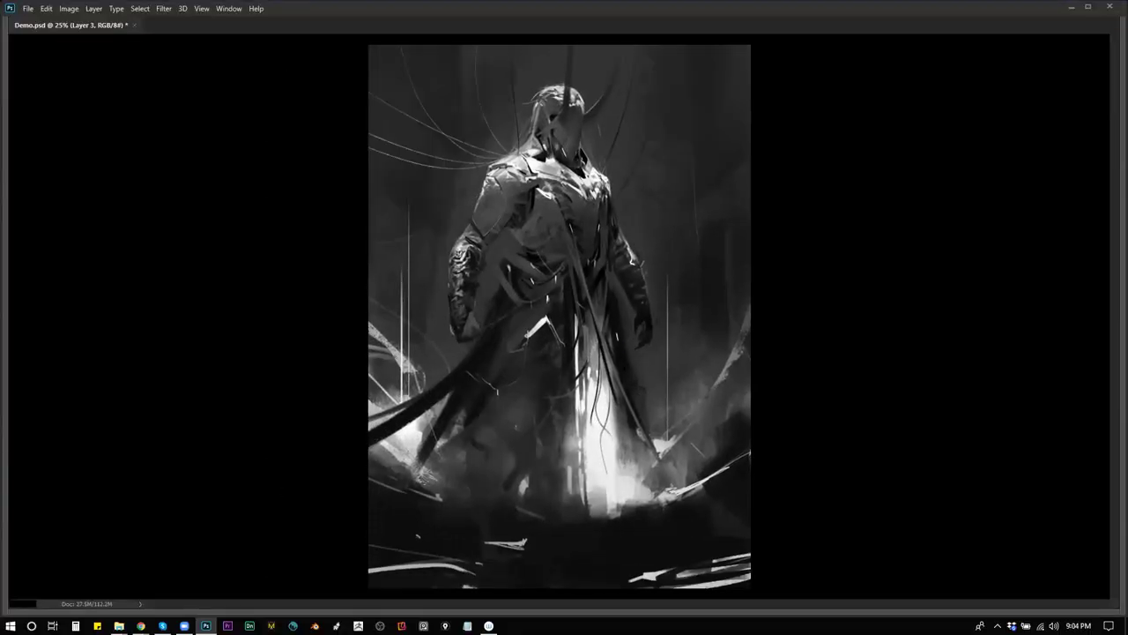
{"action": "key", "text": "f"}
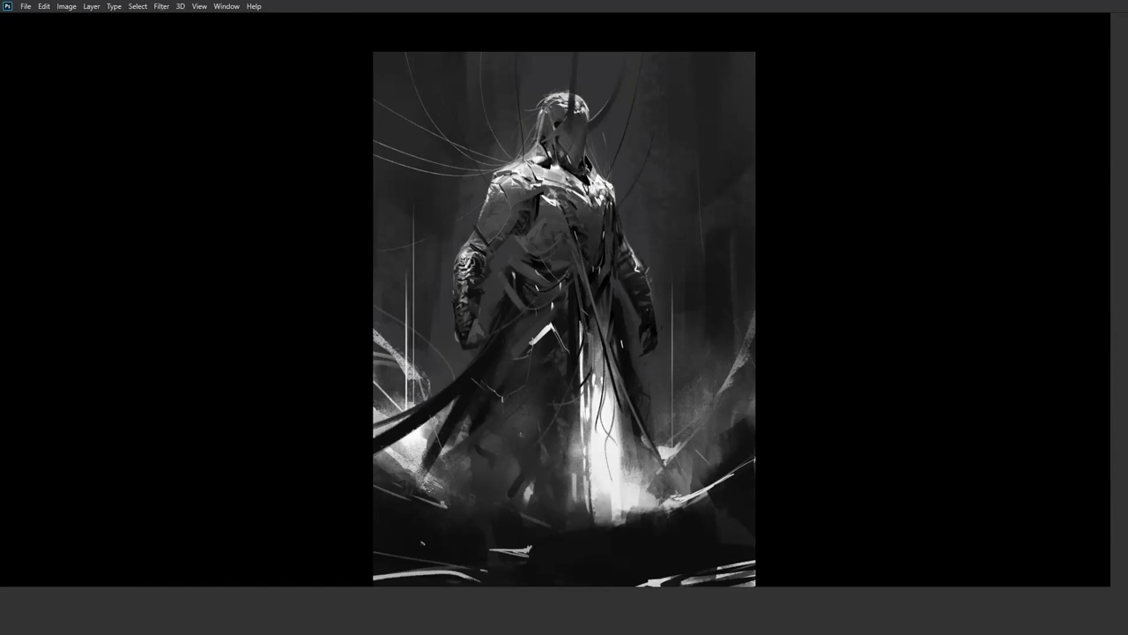
{"action": "key", "text": "Tab"}
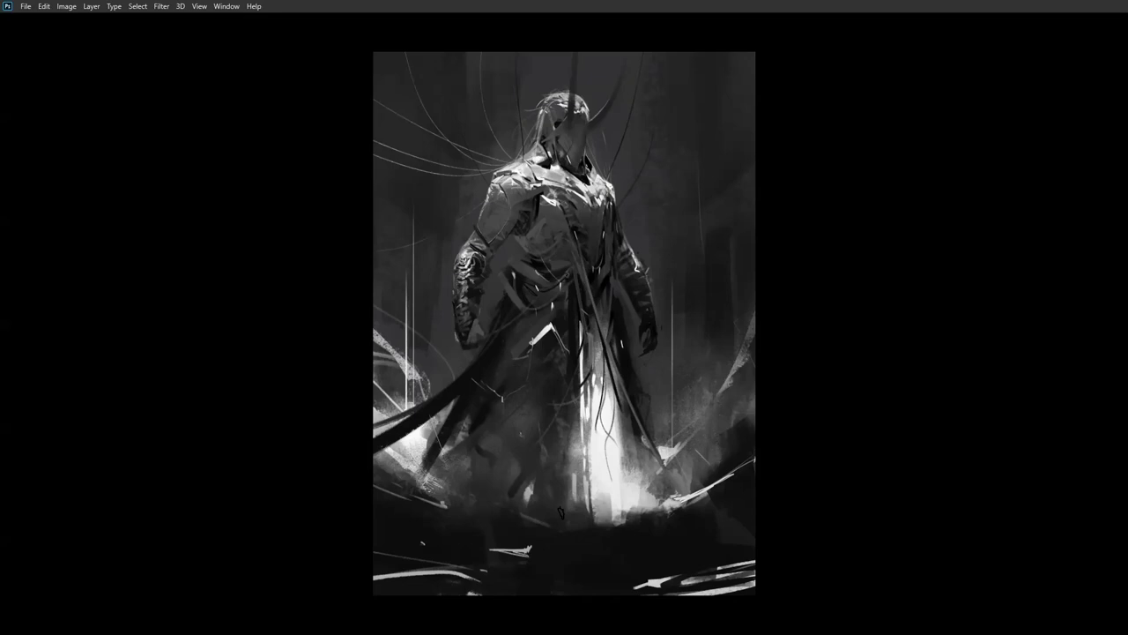
{"action": "scroll", "coordinate": [473, 256], "scroll_direction": "up", "scroll_amount": 1}
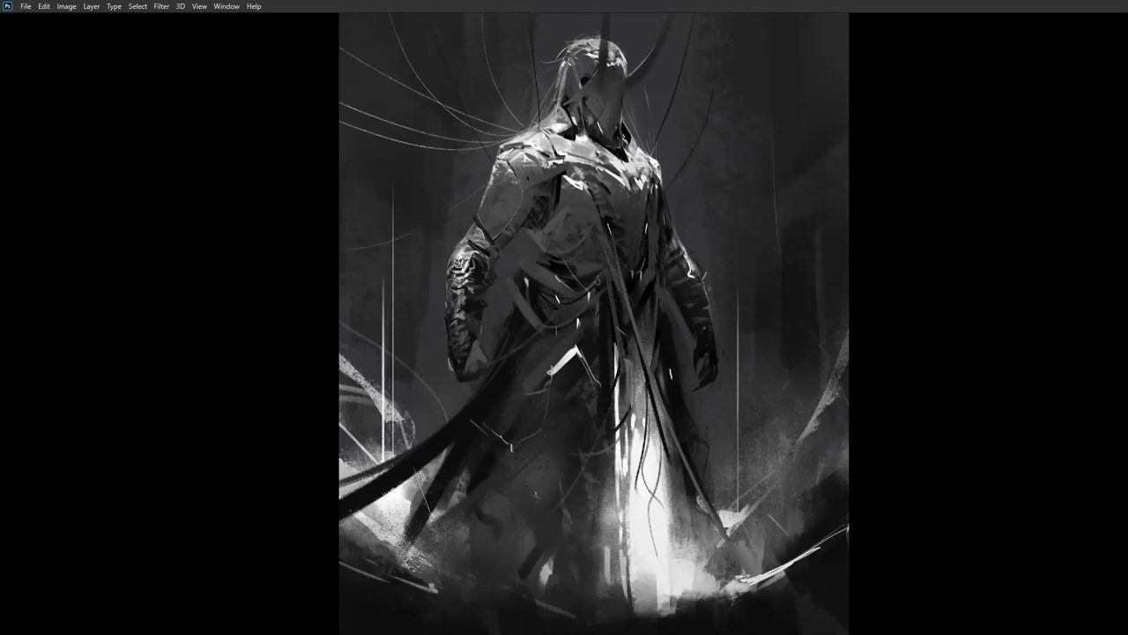
Check the figure and the whole composition mirrored and unmirrored, both as a small image and enlarged
{"action": "key", "text": "f"}
{"action": "scroll", "coordinate": [660, 242], "scroll_direction": "down", "scroll_amount": 2}
{"action": "key", "text": "ctrl+shift+h"}
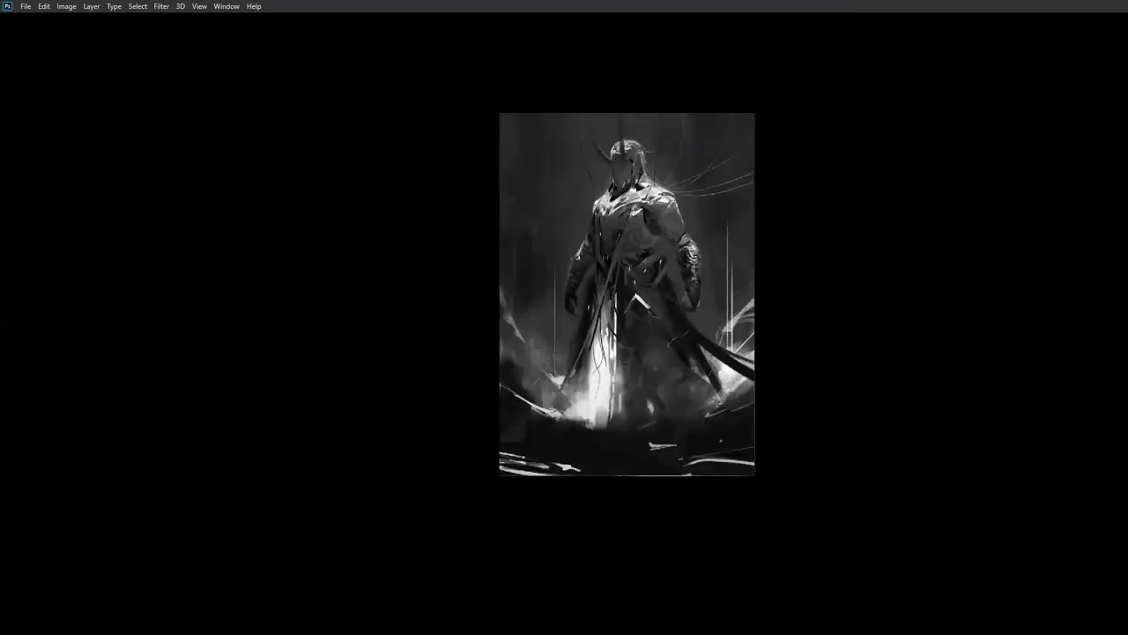
{"action": "key", "text": "ctrl+0"}
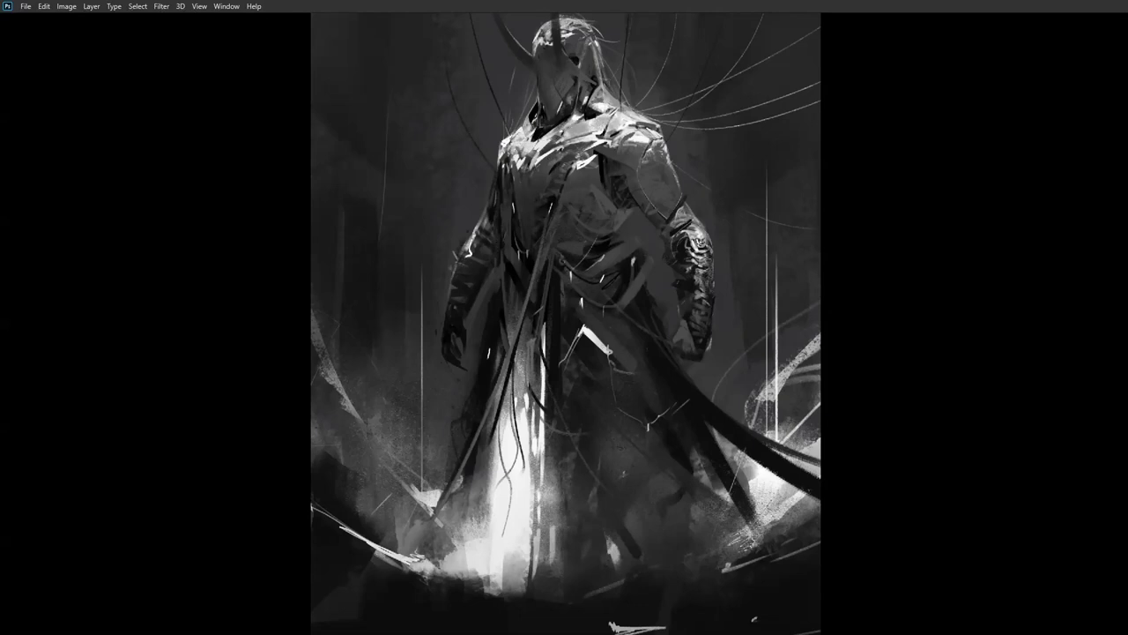
{"action": "key", "text": "ctrl+shift+h"}
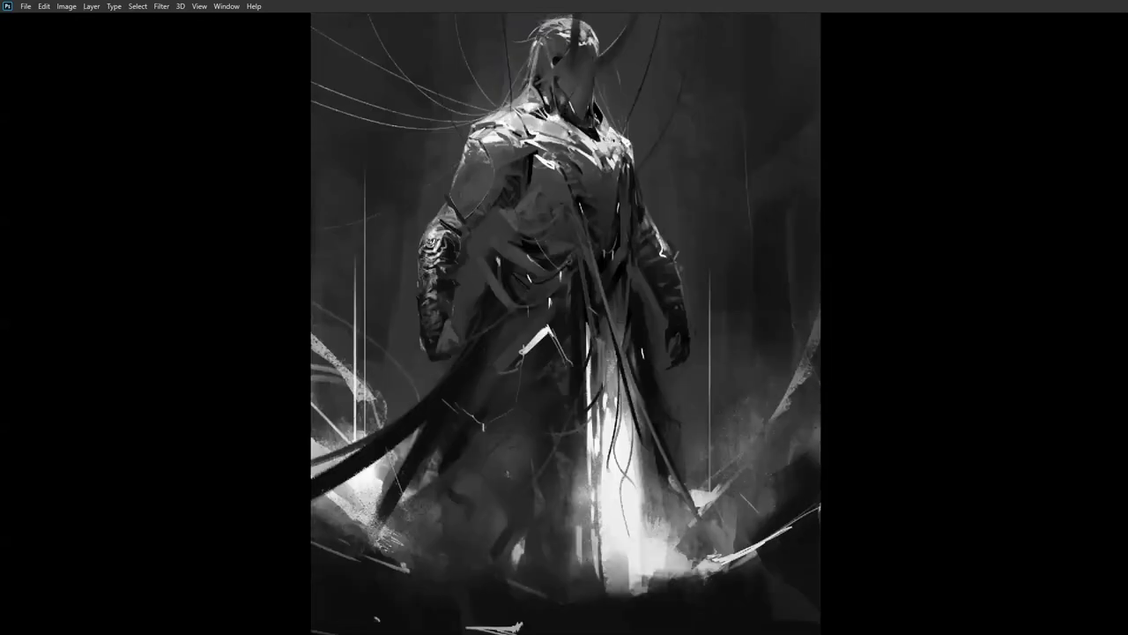
{"action": "scroll", "coordinate": [612, 208], "scroll_direction": "down", "scroll_amount": 3}
{"action": "scroll", "coordinate": [612, 213], "scroll_direction": "up", "scroll_amount": 3}
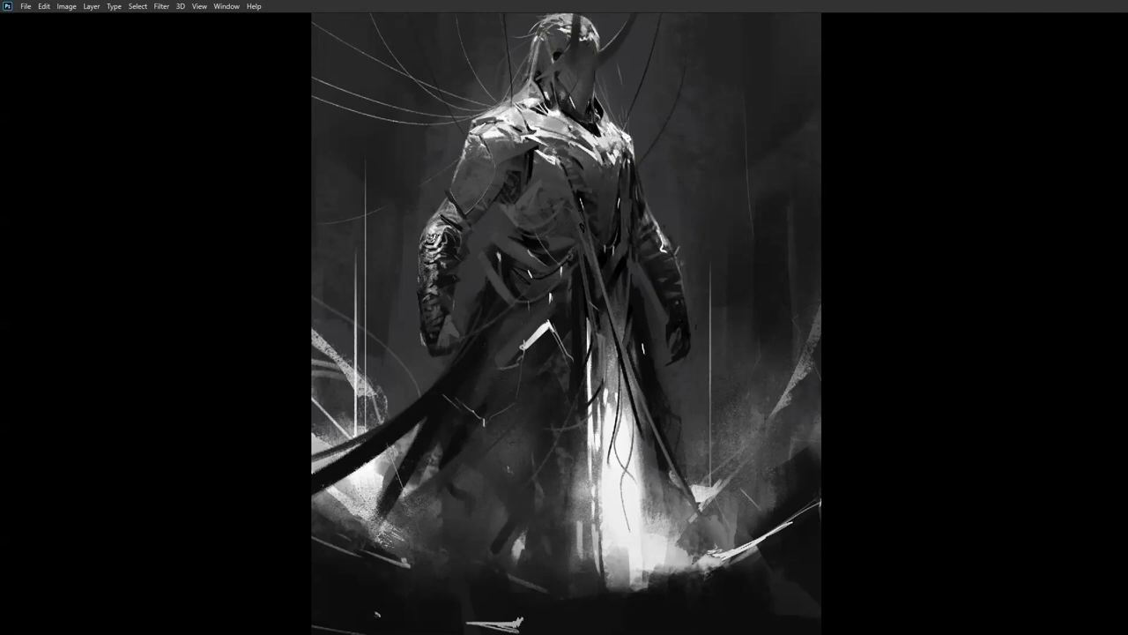
{"action": "scroll", "coordinate": [590, 247], "scroll_direction": "down", "scroll_amount": 2}
{"action": "scroll", "coordinate": [596, 277], "scroll_direction": "up", "scroll_amount": 2}
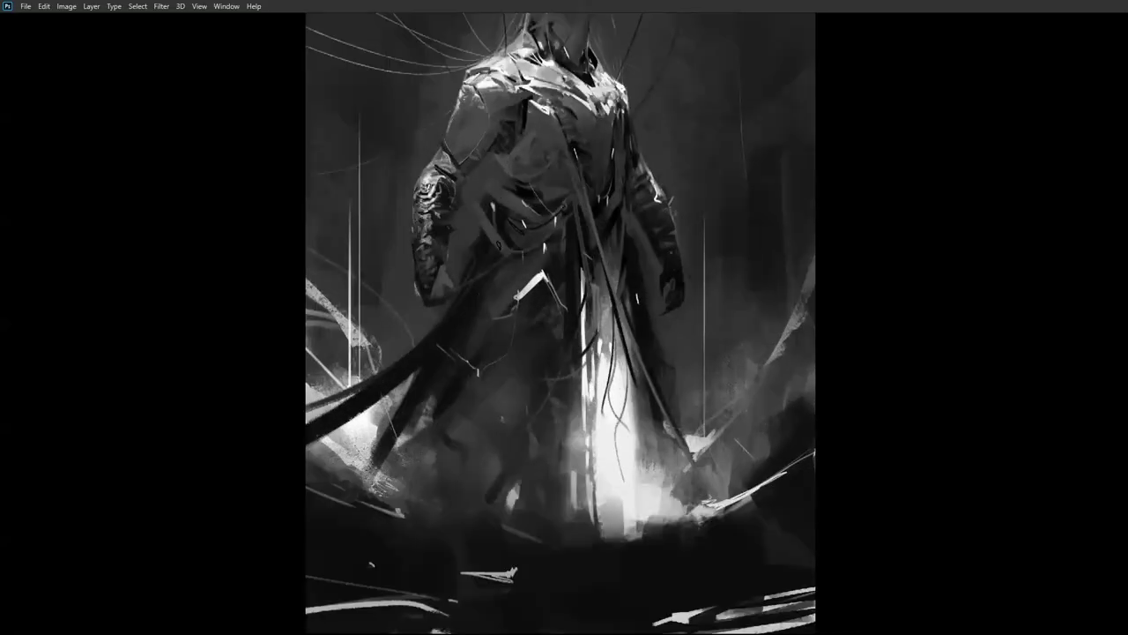
Draw a thin curved strand running down the robe beside the figure's fist
{"action": "left_click_drag", "start_coordinate": [470, 259], "coordinate": [492, 351]}
{"action": "left_click_drag", "start_coordinate": [454, 313], "coordinate": [453, 423]}
{"action": "scroll", "coordinate": [700, 389], "scroll_direction": "down", "scroll_amount": 1}
Flip the canvas and paint a dark curved tendril sweeping from the robe to the side edge of the canvas
{"action": "key", "text": "ctrl+shift+h"}
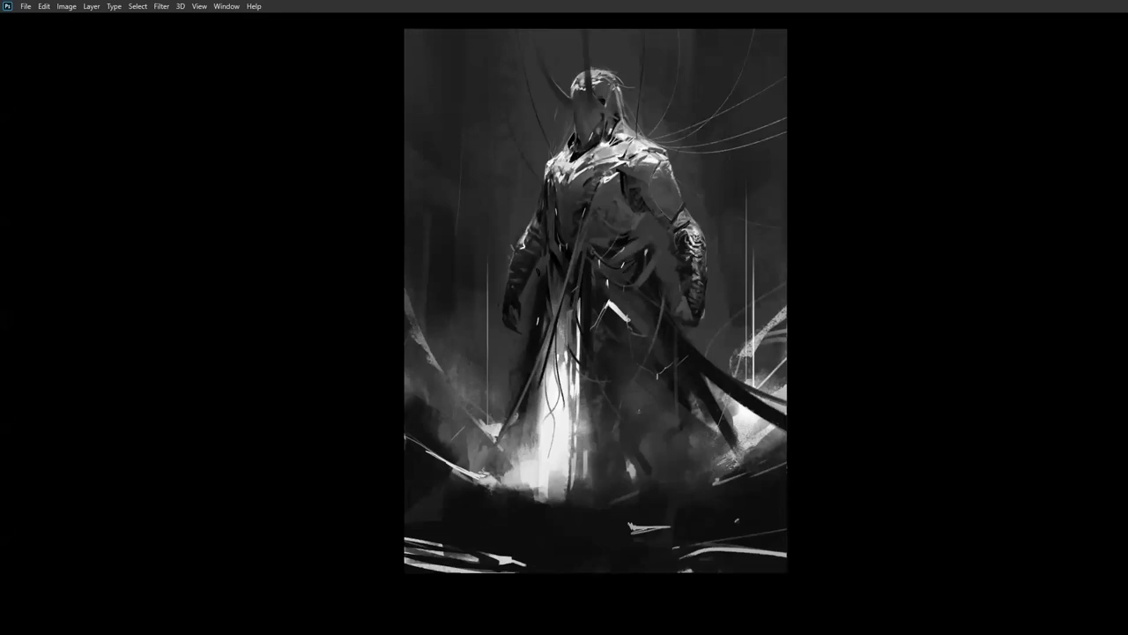
{"action": "mouse_move", "coordinate": [527, 344]}
{"action": "left_mouse_down"}
{"action": "mouse_move", "coordinate": [515, 368]}
{"action": "mouse_move", "coordinate": [409, 300]}
{"action": "mouse_move", "coordinate": [537, 356]}
{"action": "left_mouse_up"}
{"action": "key", "text": "ctrl+z"}
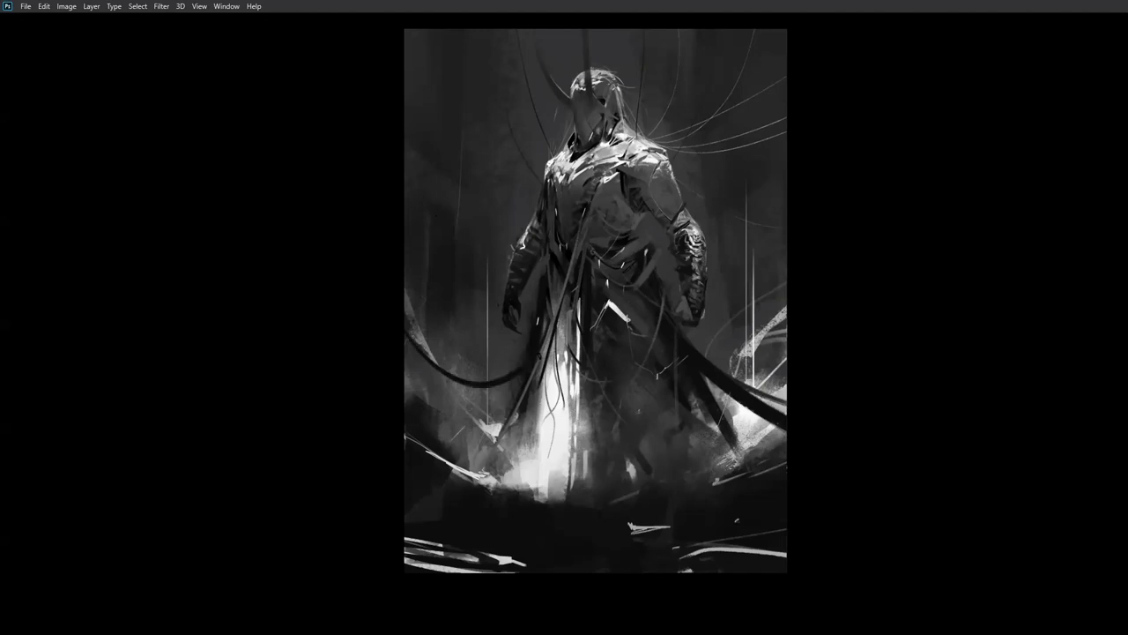
{"action": "mouse_move", "coordinate": [639, 408]}
{"action": "left_mouse_down"}
{"action": "mouse_move", "coordinate": [575, 483]}
{"action": "mouse_move", "coordinate": [448, 571]}
{"action": "left_mouse_up"}
{"action": "left_click_drag", "start_coordinate": [607, 445], "coordinate": [430, 570]}
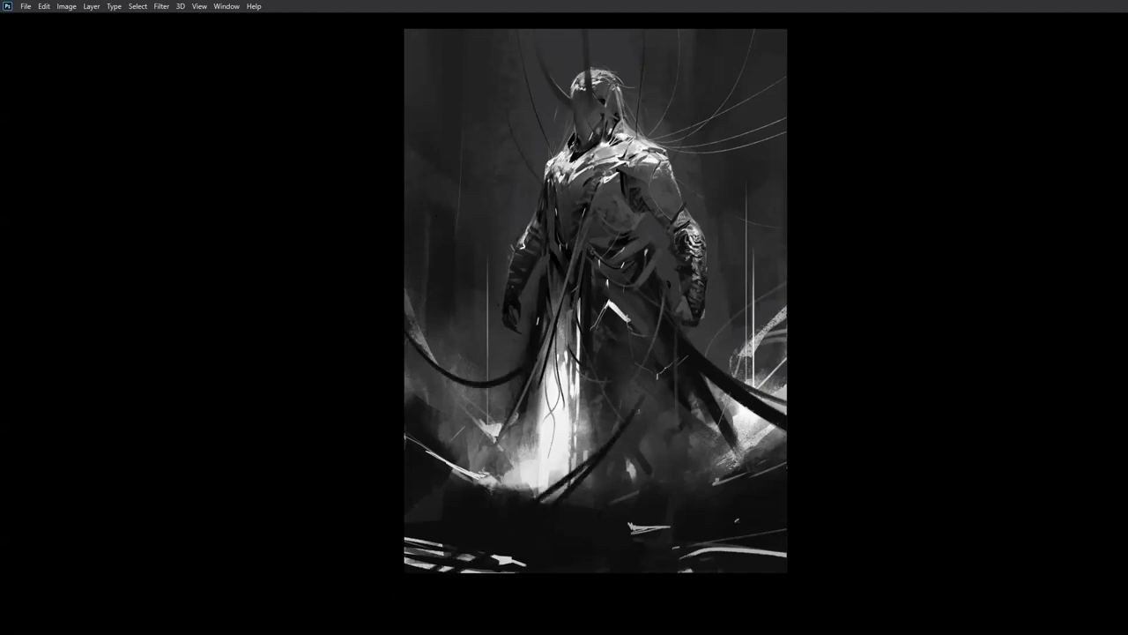
{"action": "key", "text": "ctrl+z"}
Paint a soft dark curved band from the lower robe down into the dark foreground and undo the last extra stroke
{"action": "left_click_drag", "start_coordinate": [631, 414], "coordinate": [520, 564]}
{"action": "mouse_move", "coordinate": [608, 460]}
{"action": "left_mouse_down"}
{"action": "mouse_move", "coordinate": [587, 499]}
{"action": "mouse_move", "coordinate": [498, 562]}
{"action": "left_mouse_up"}
{"action": "key", "text": "ctrl+z"}
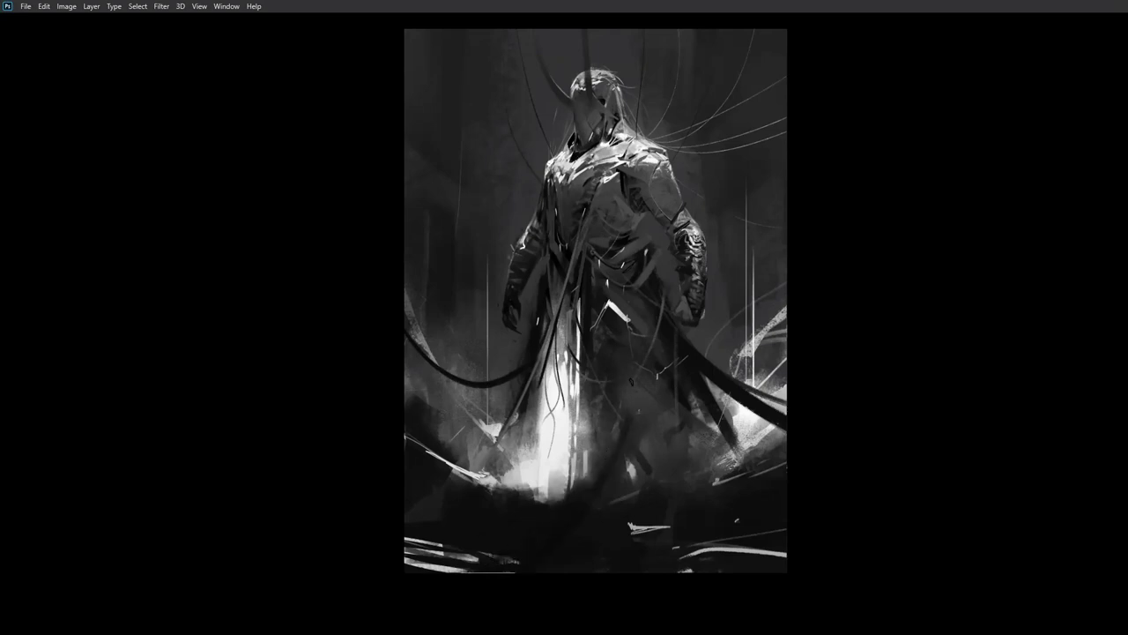
Flip the canvas back and check the whole composition at a small size
{"action": "scroll", "coordinate": [635, 314], "scroll_direction": "down", "scroll_amount": 1}
{"action": "scroll", "coordinate": [637, 305], "scroll_direction": "up", "scroll_amount": 1}
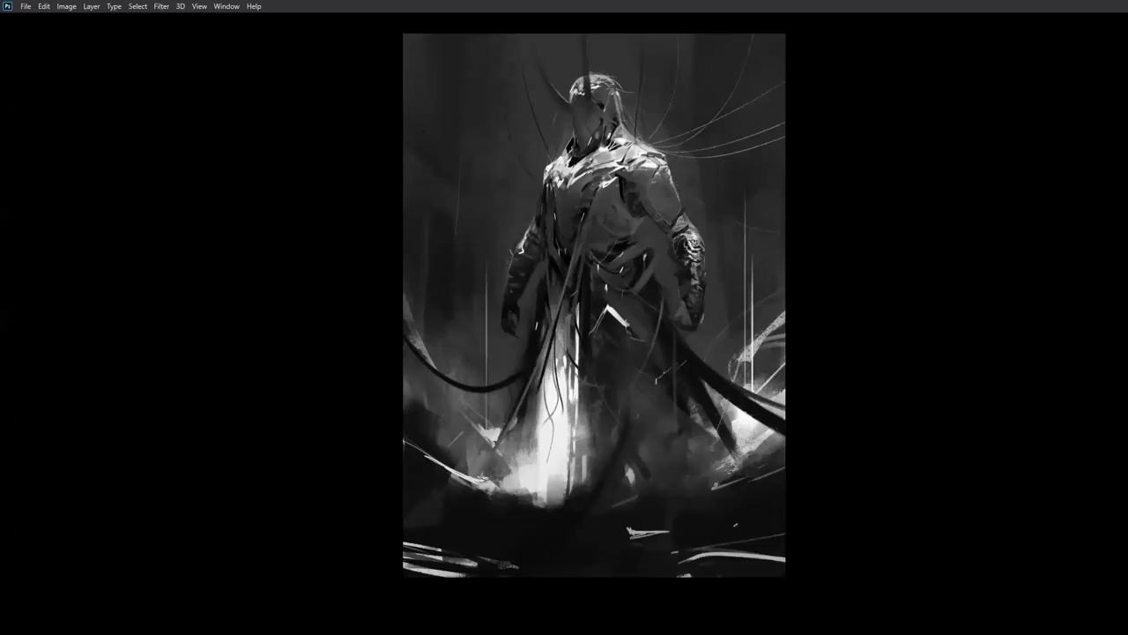
{"action": "key", "text": "z"}
{"action": "left_click", "coordinate": [628, 314], "text": "alt"}
{"action": "left_click", "coordinate": [633, 317], "text": "alt"}
{"action": "key", "text": "F2"}
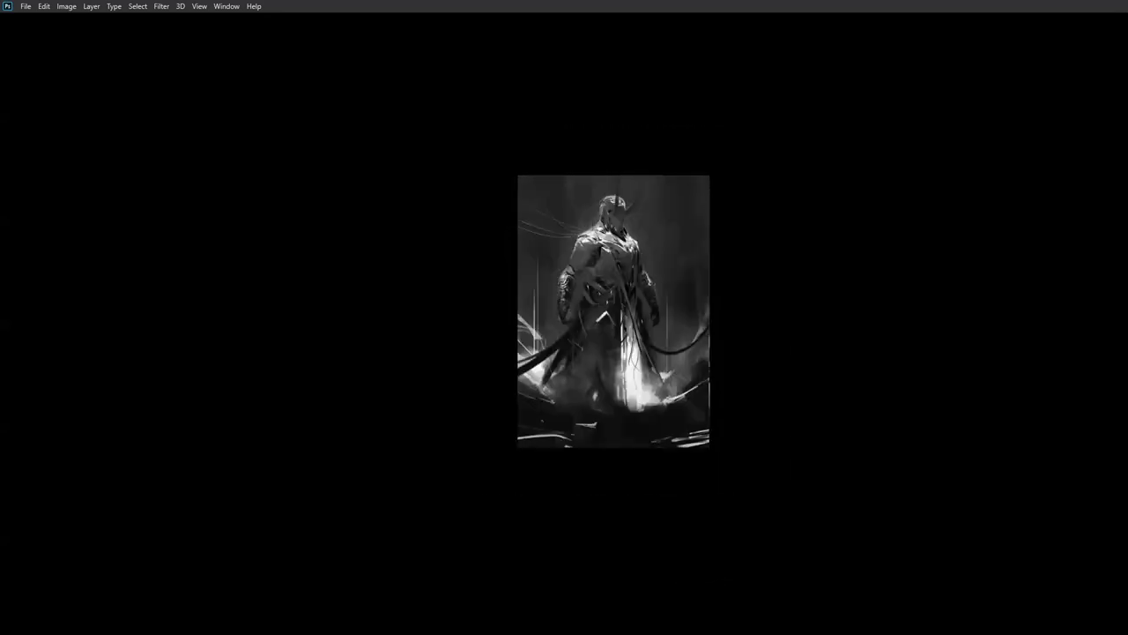
{"action": "left_click", "coordinate": [625, 342]}
{"action": "key", "text": "ctrl+plus"}
{"action": "key", "text": "ctrl+minus"}
Enlarge the painting slightly with Free Transform and shift it downward, so its lower part extends beyond the canvas edge
{"action": "key", "text": "ctrl+t"}
{"action": "left_click_drag", "start_coordinate": [710, 161], "coordinate": [717, 151]}
{"action": "left_click_drag", "start_coordinate": [688, 195], "coordinate": [688, 205]}
{"action": "key", "text": "Return"}
{"action": "scroll", "coordinate": [627, 190], "scroll_direction": "up", "scroll_amount": 2}
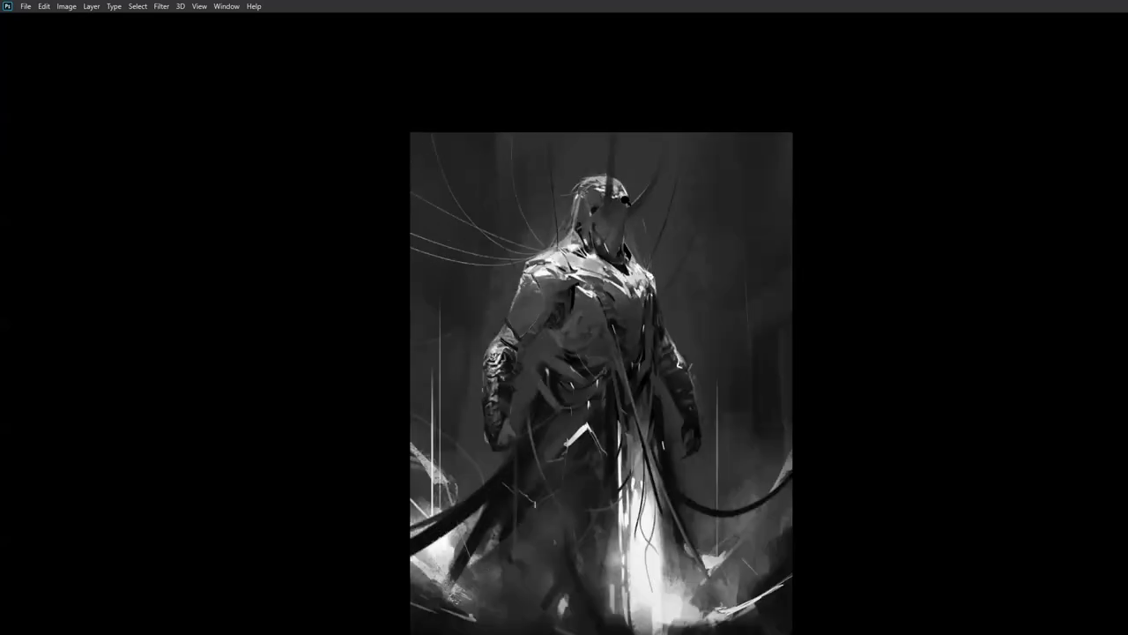
{"action": "left_click_drag", "start_coordinate": [620, 255], "coordinate": [595, 187]}
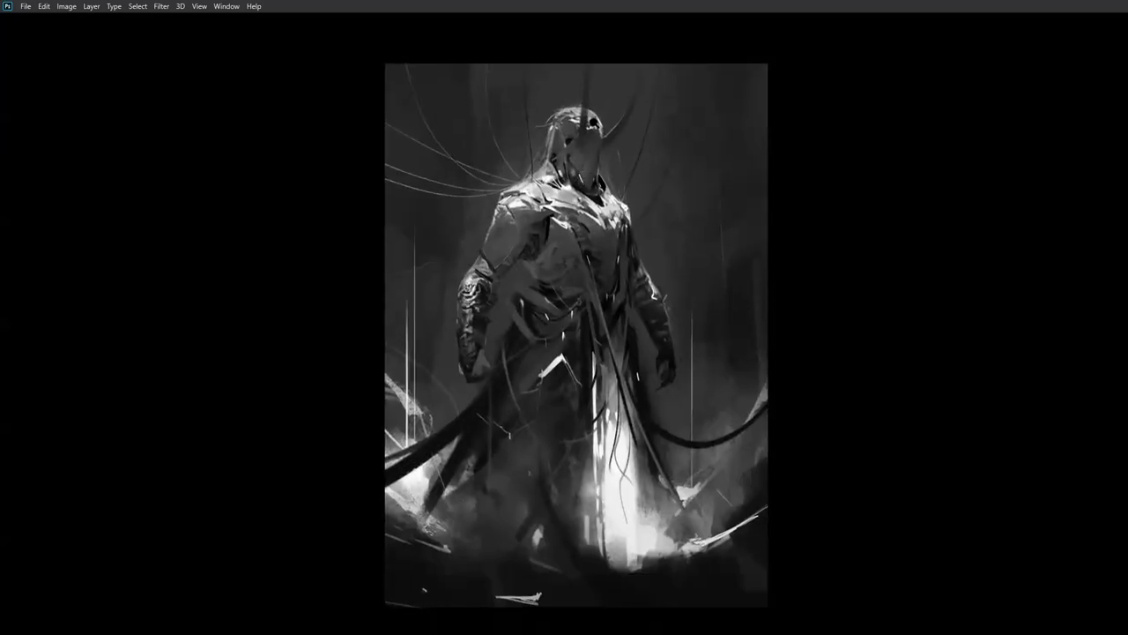